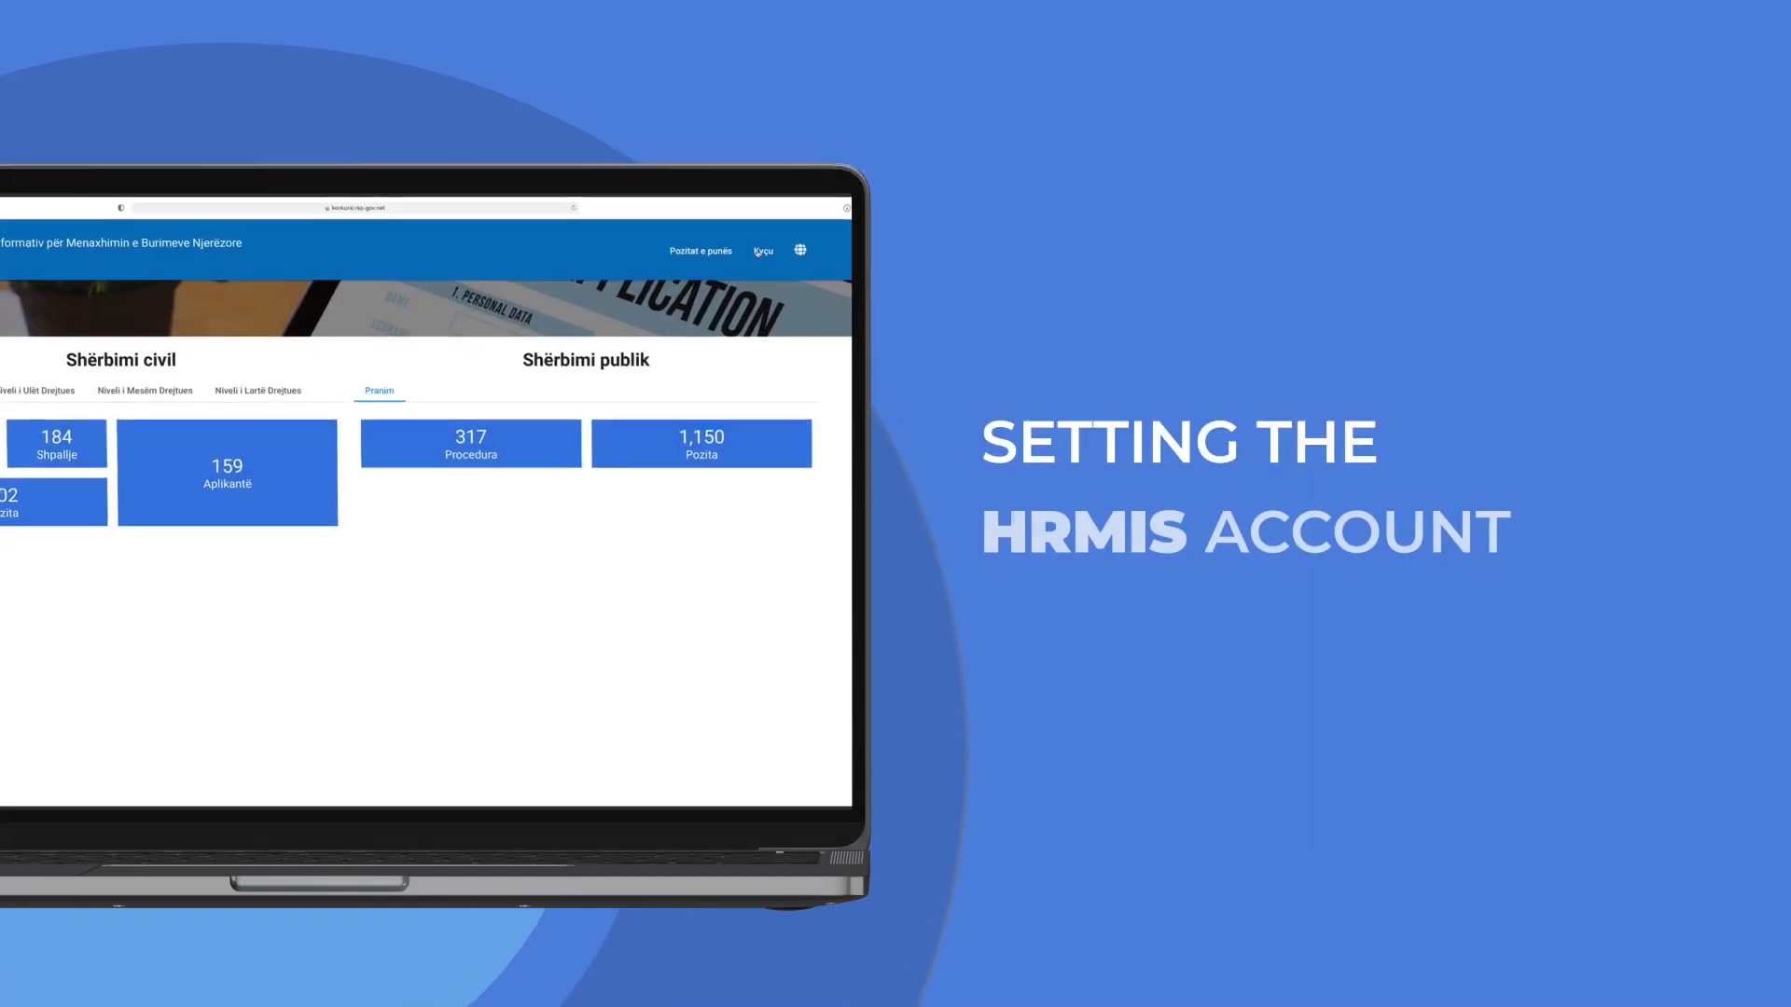
# Step: Load the konkursi.rks-gov.net home page in Safari
pyautogui.click(760, 338)
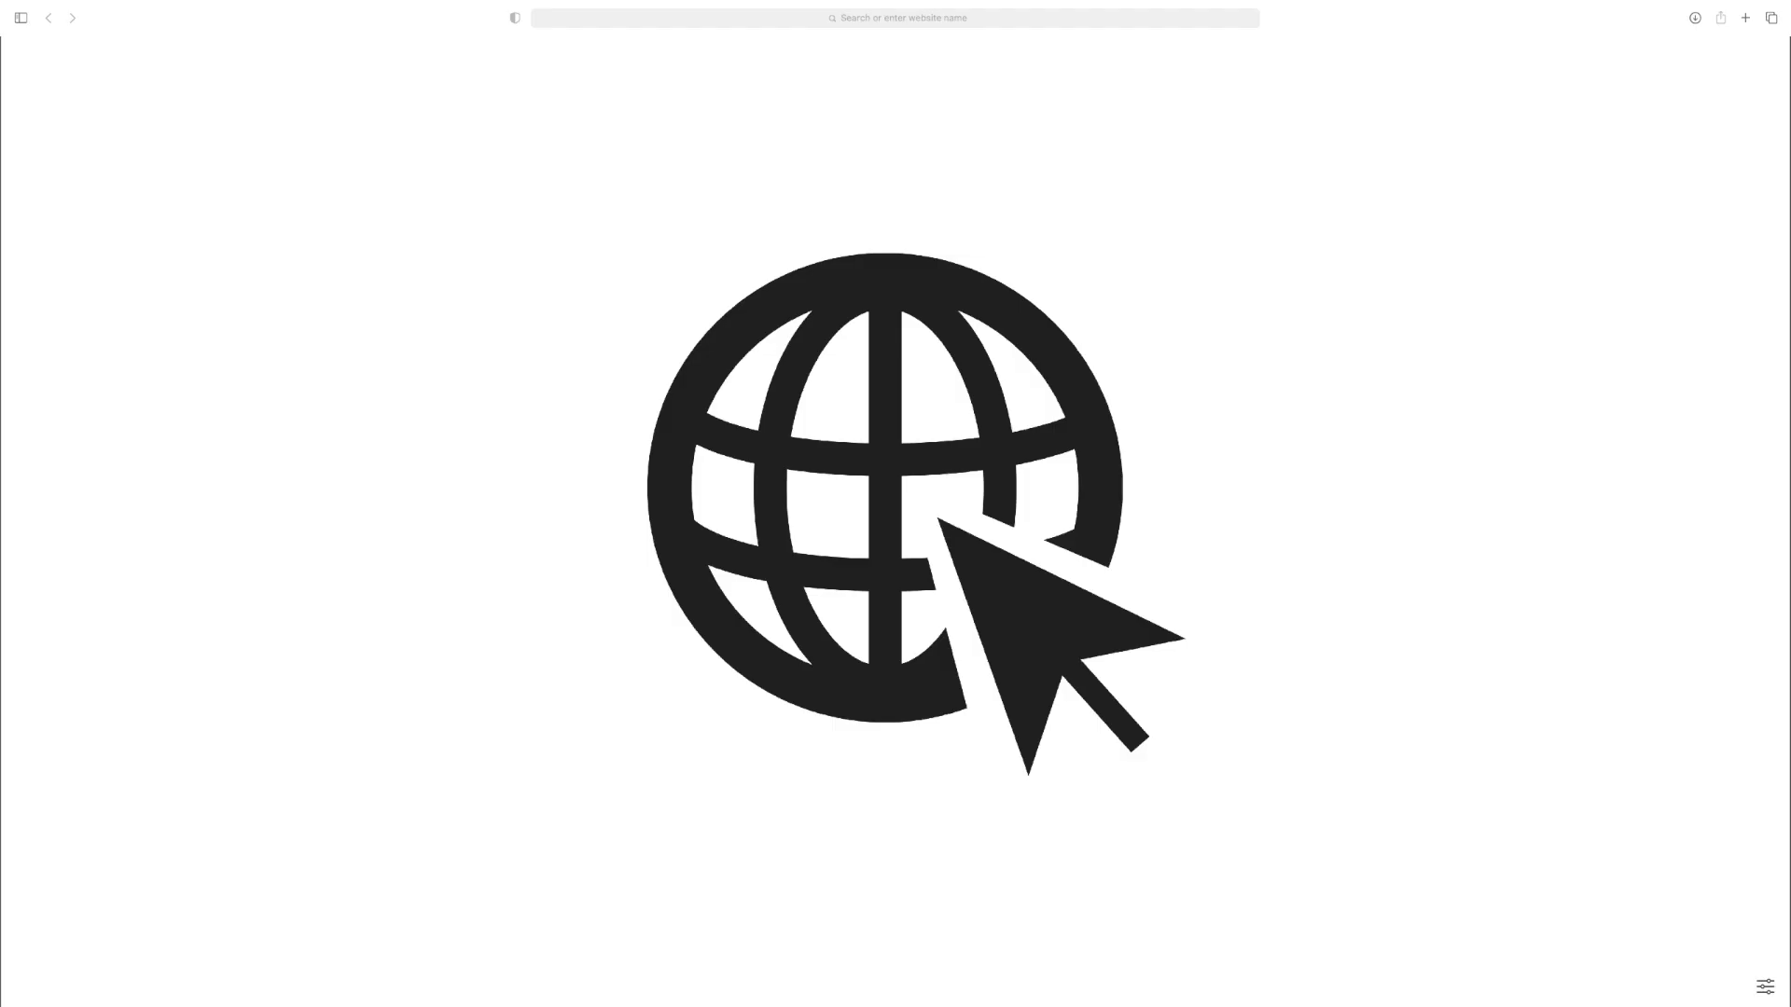
pyautogui.write('konkursi.rks')
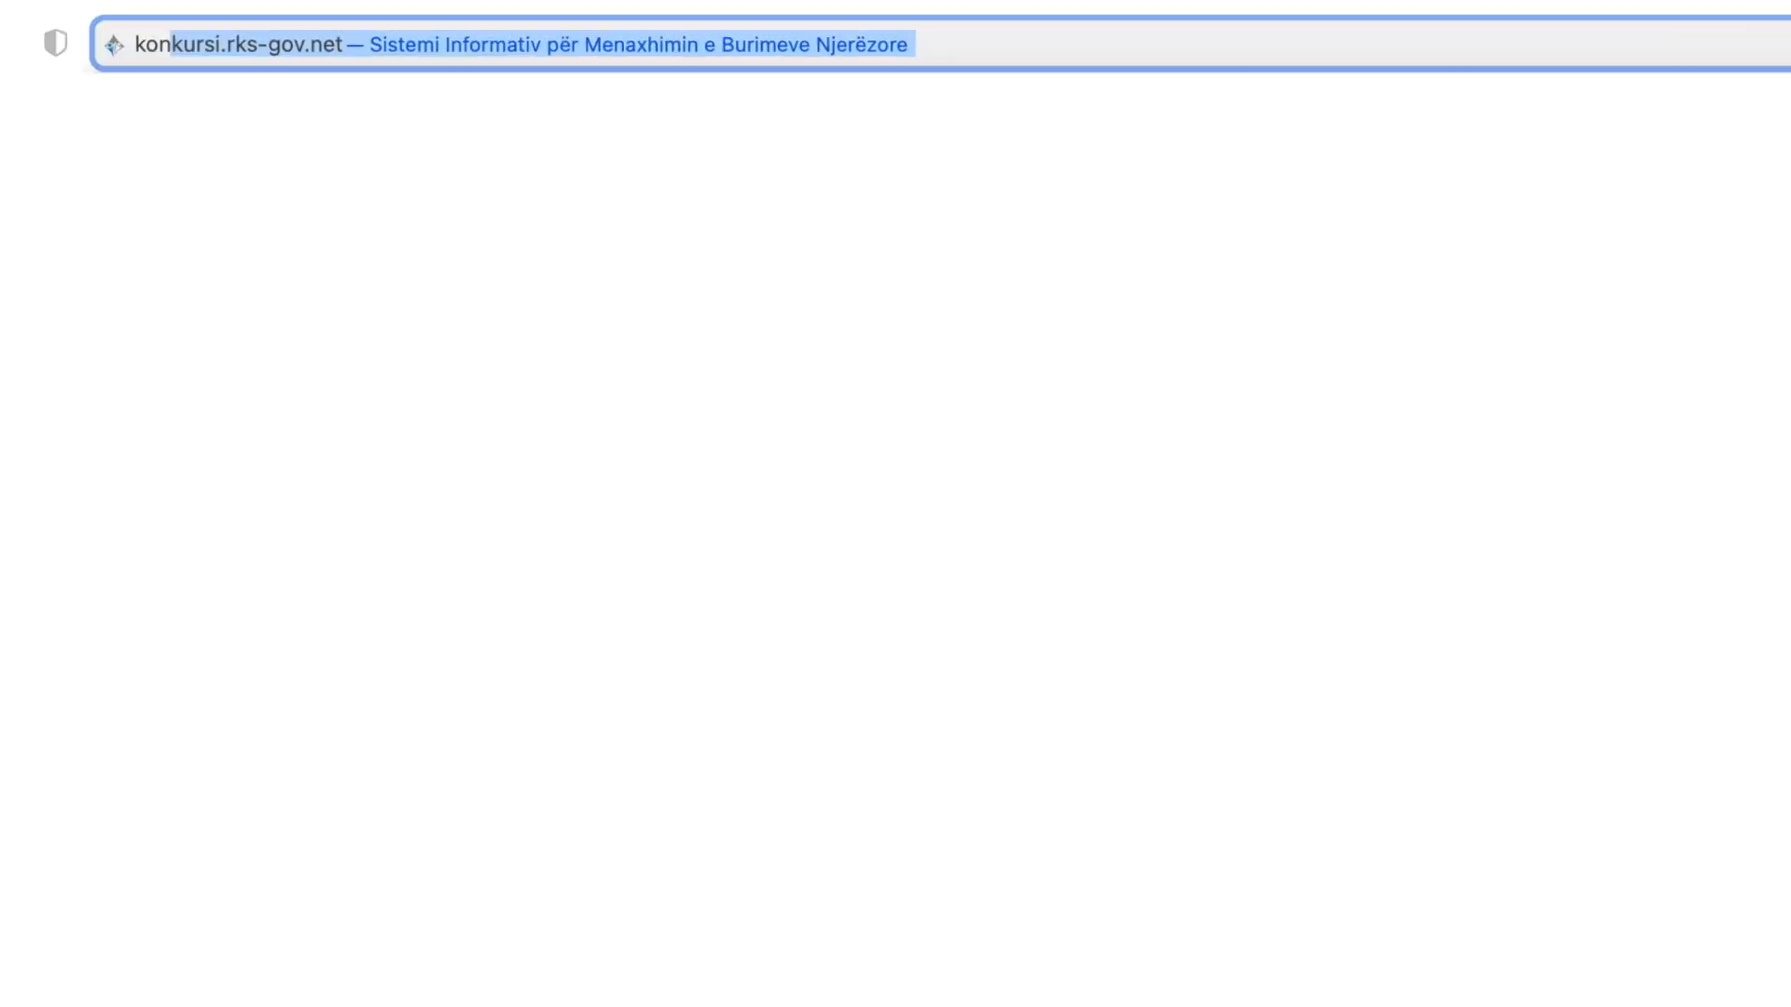
pyautogui.write('-gov.n')
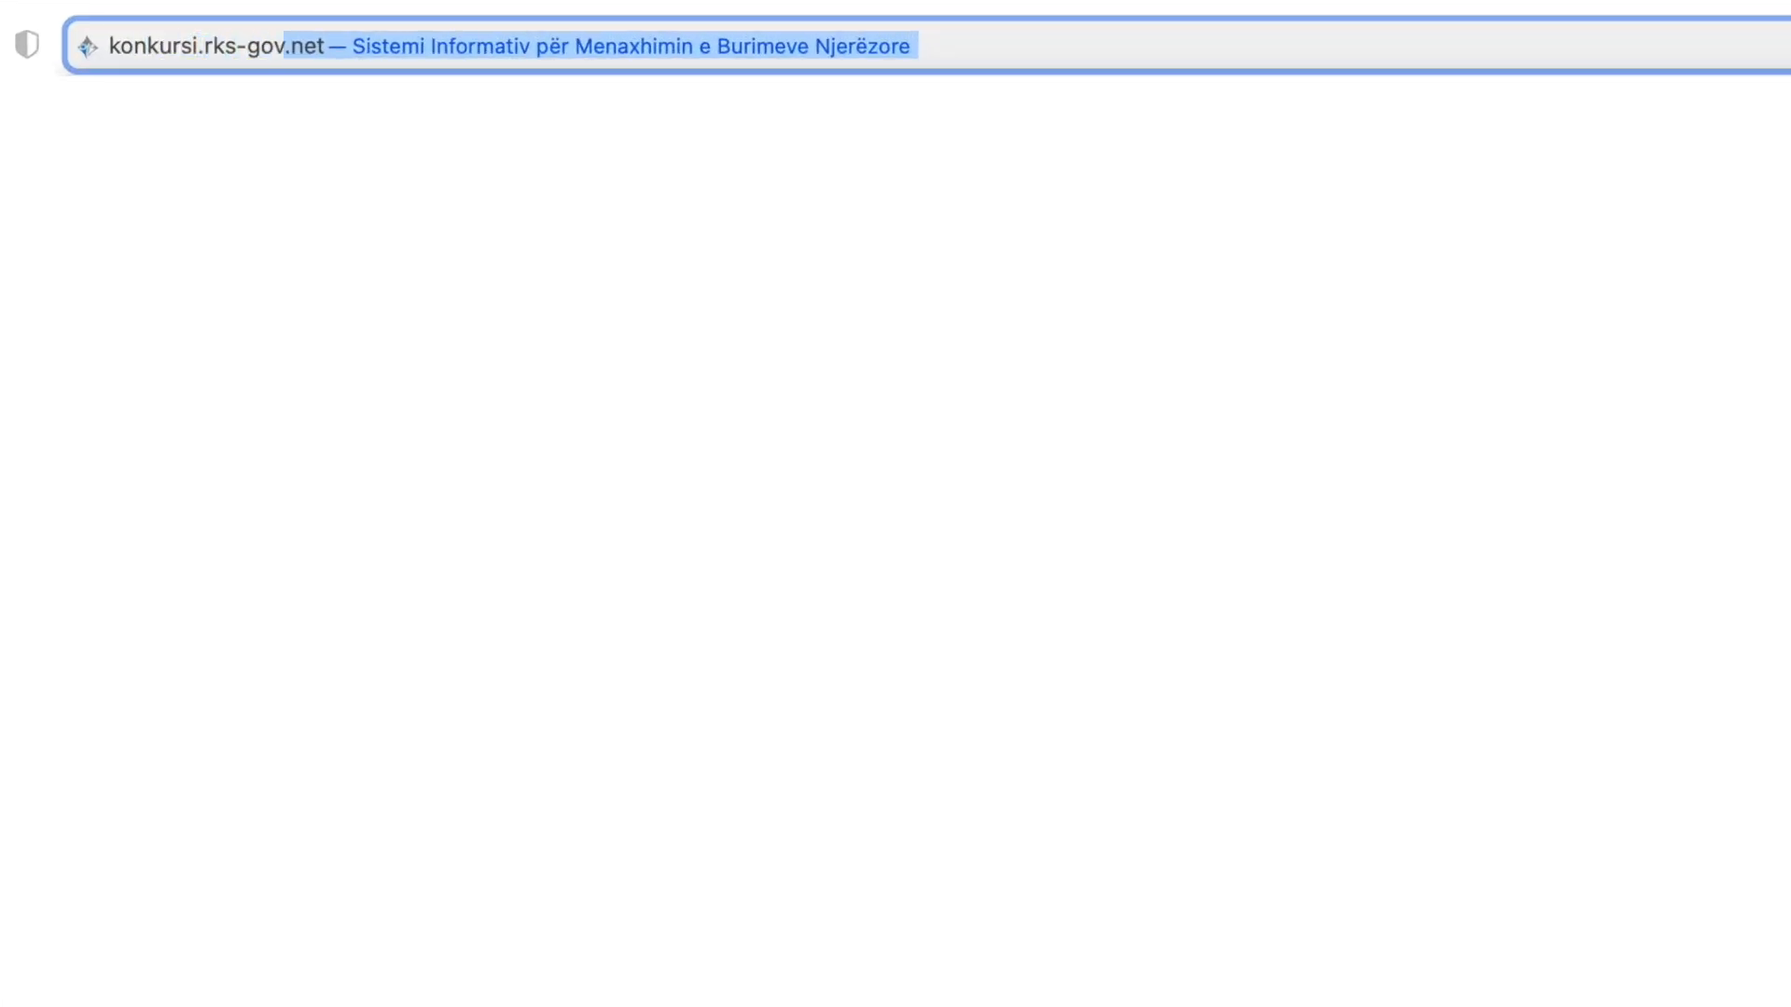
pyautogui.press('Return')
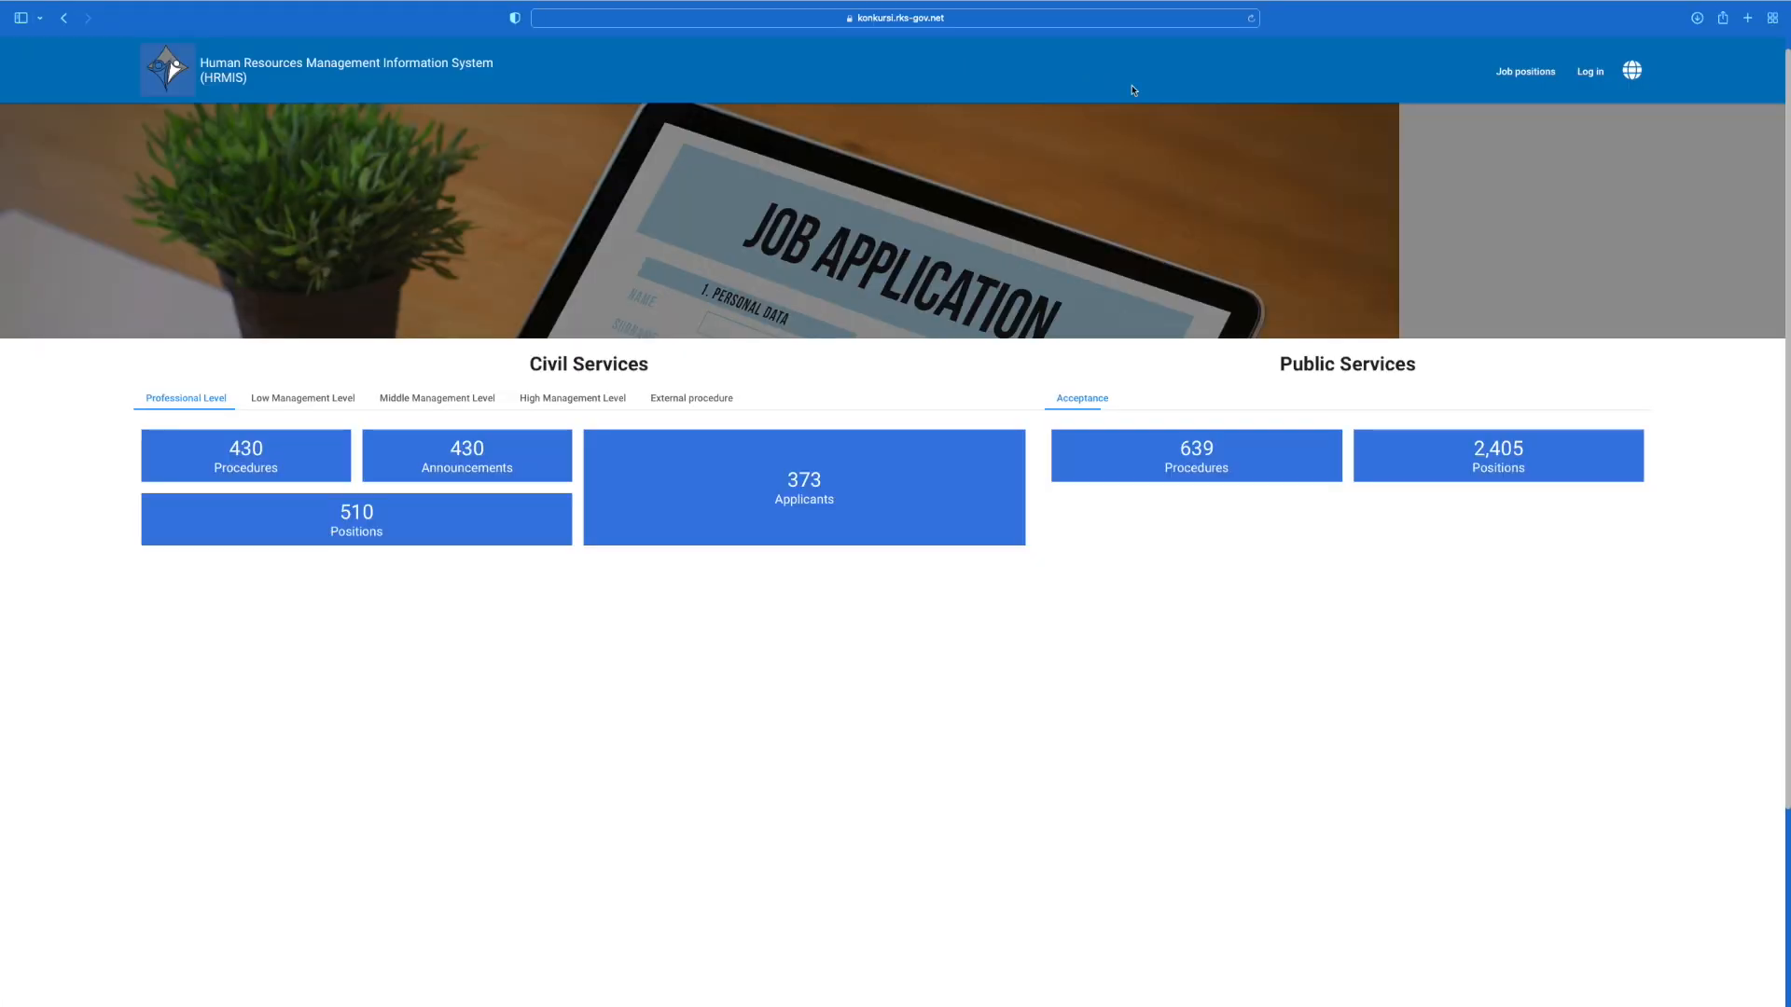
# Step: Submit the login form, dismiss it, then bring the login dialog back up
pyautogui.click(1592, 74)
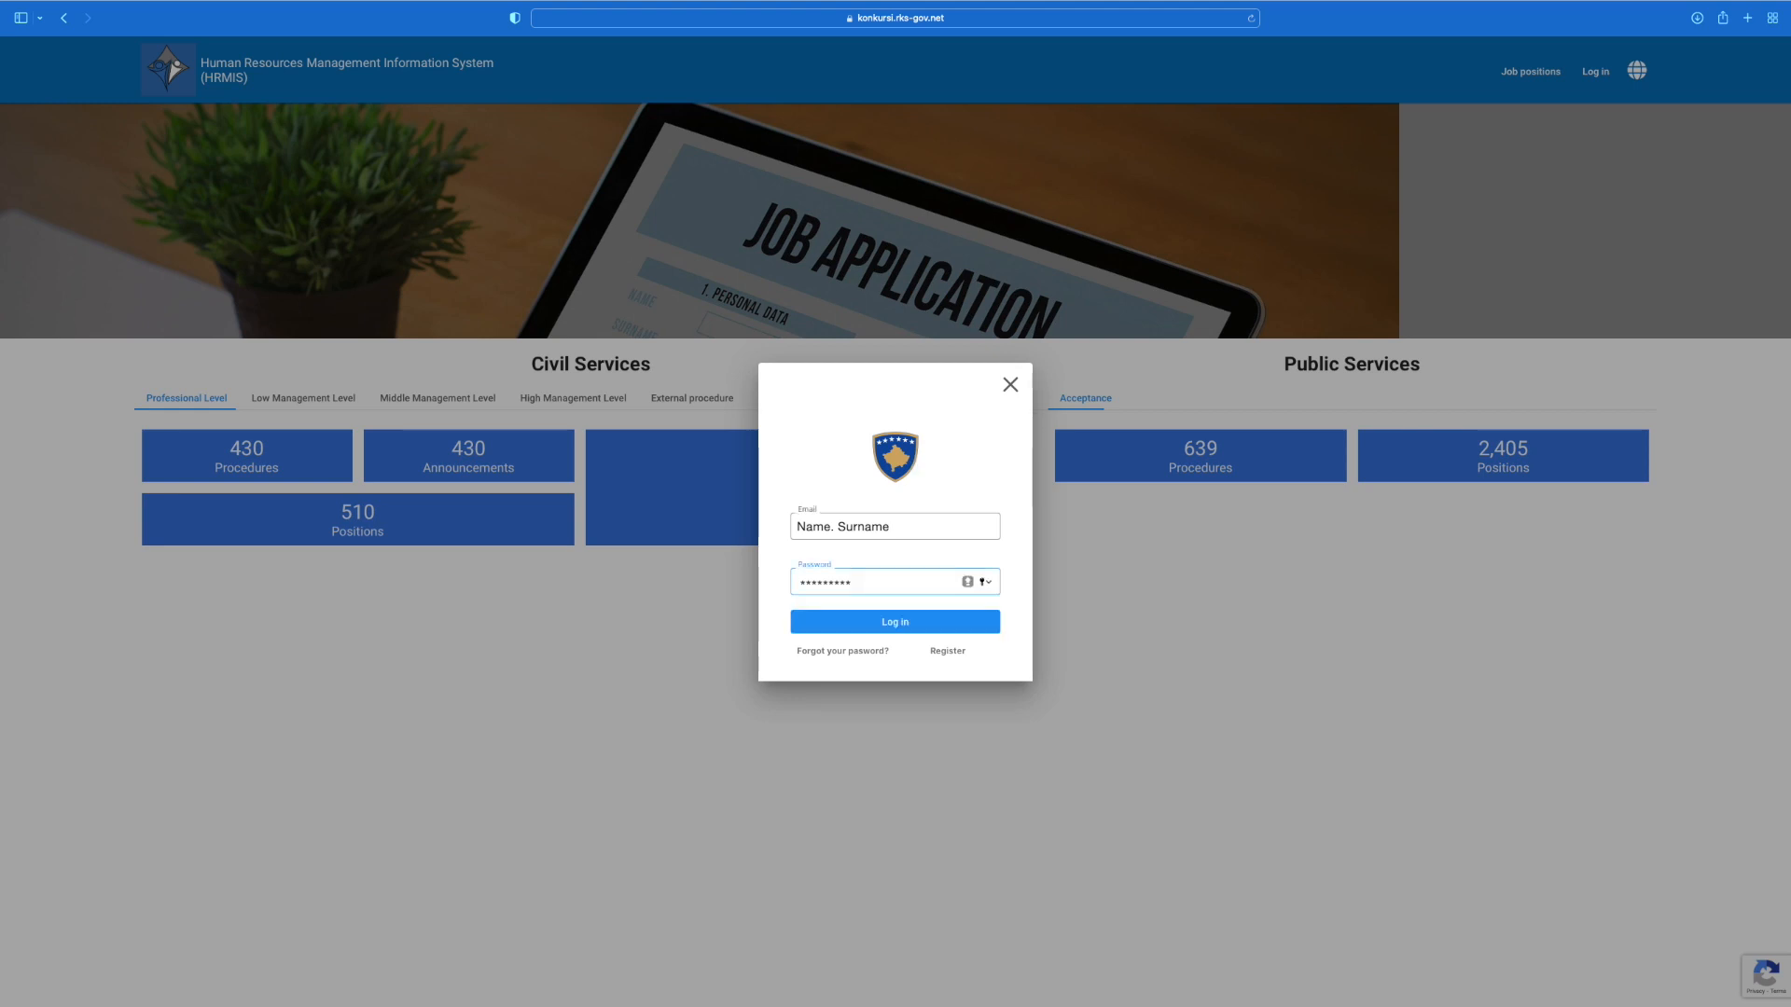
pyautogui.press('Return')
pyautogui.click(1010, 385)
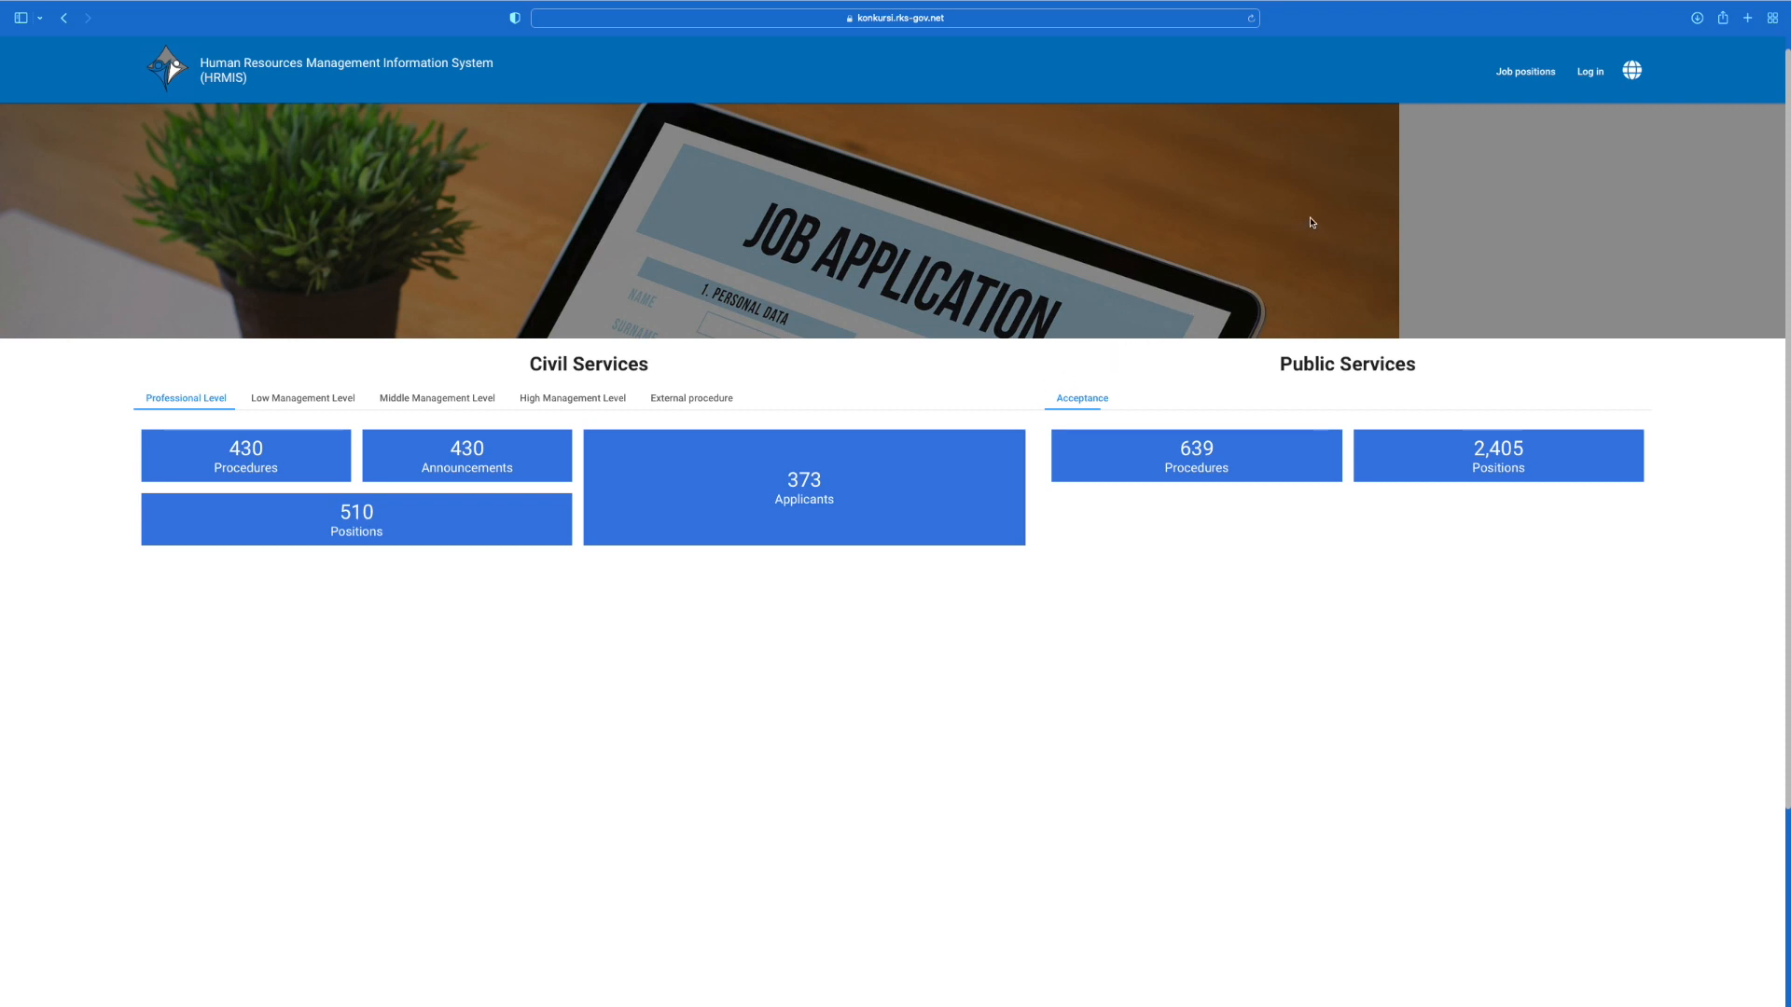
pyautogui.click(1590, 72)
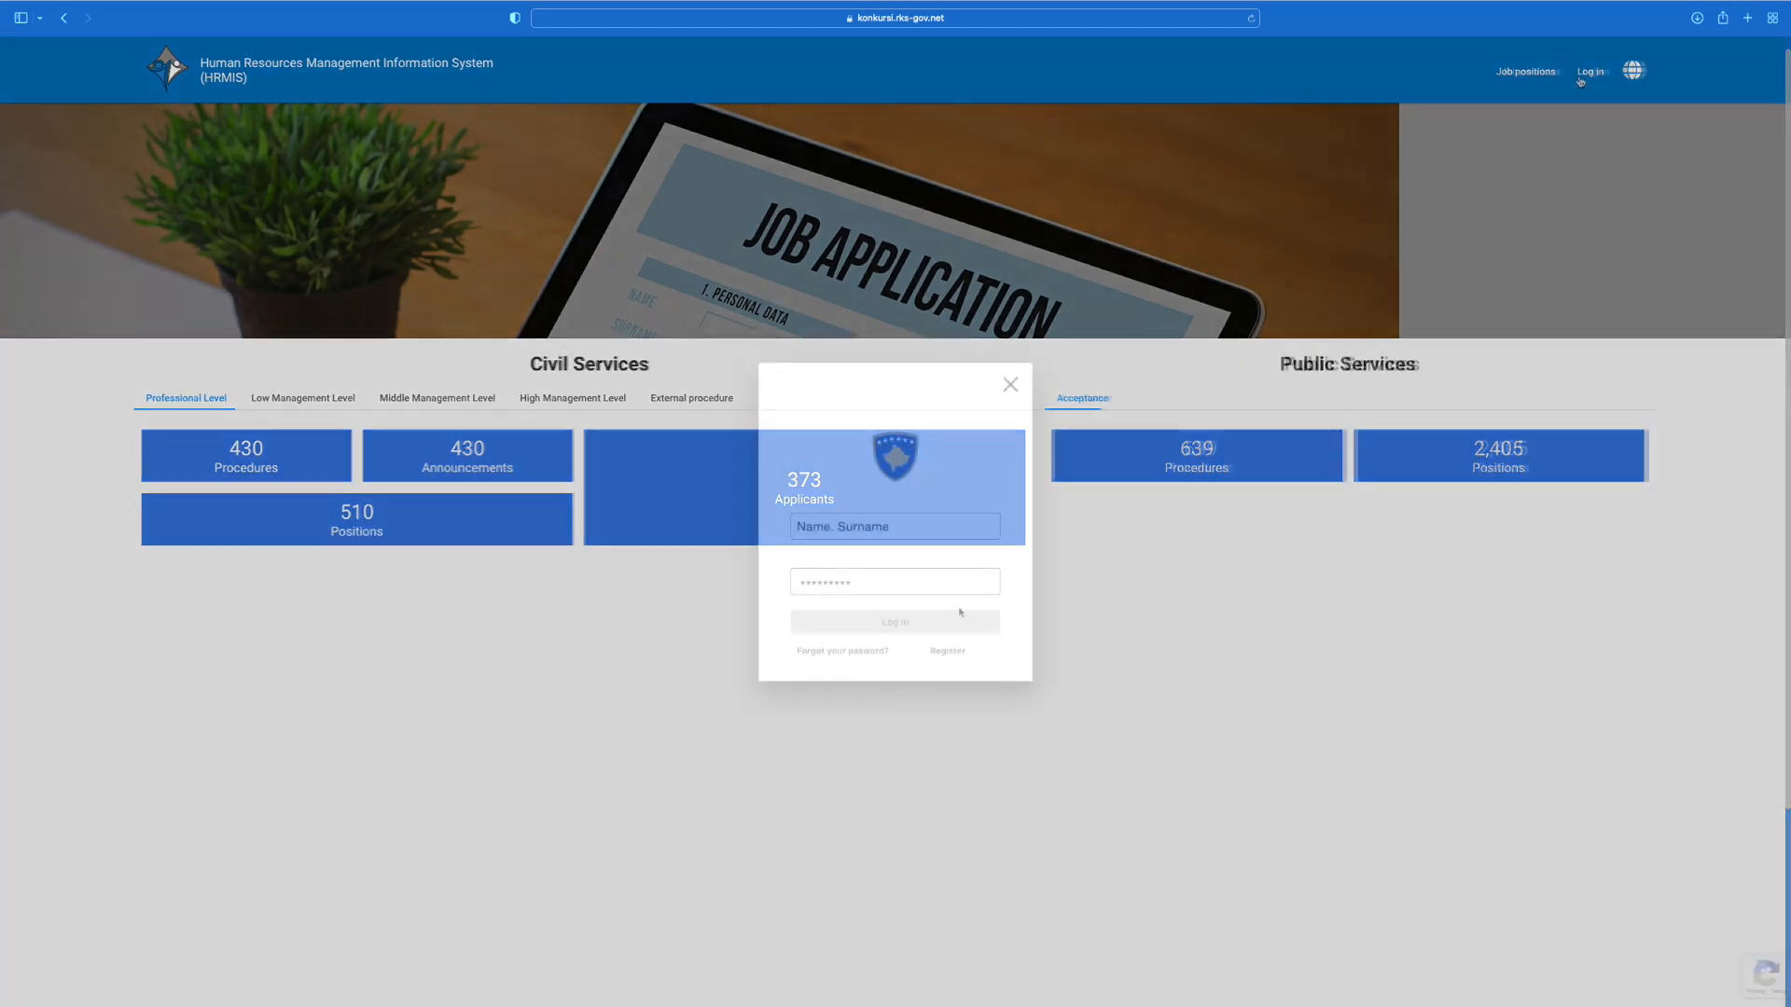
# Step: Enter the applicant's personal number to auto-fill their names, then continue to Registration information
pyautogui.click(946, 651)
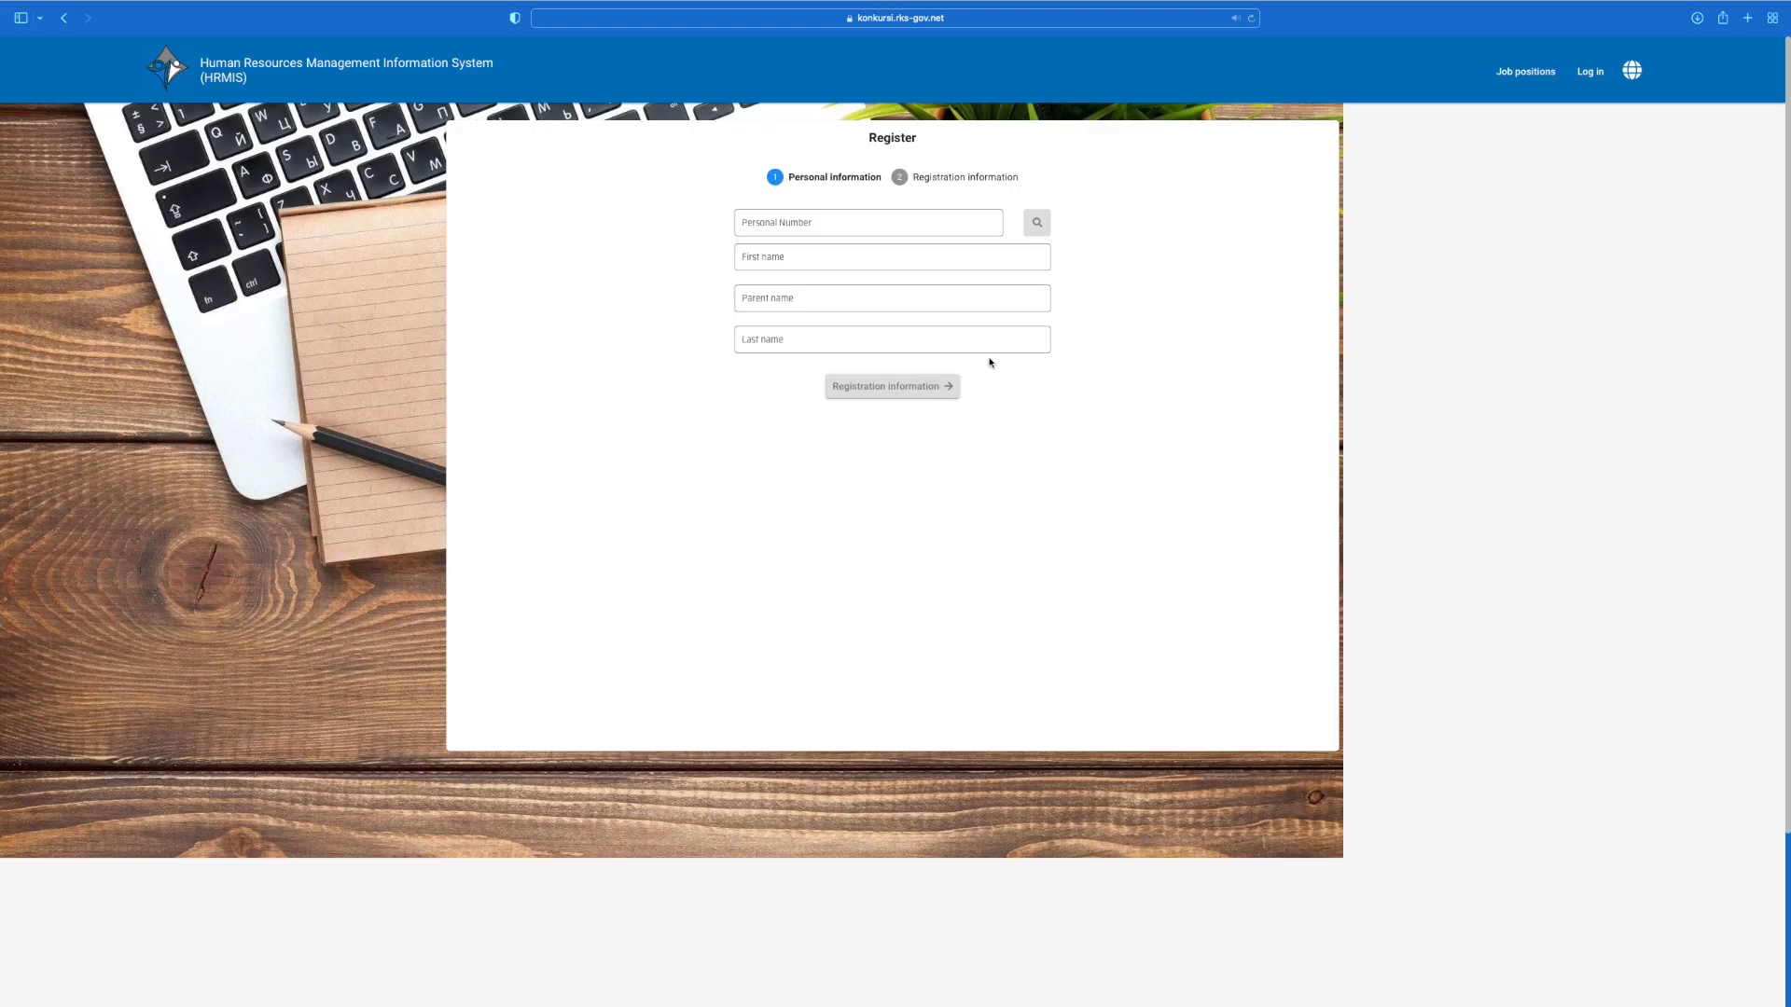
pyautogui.click(937, 224)
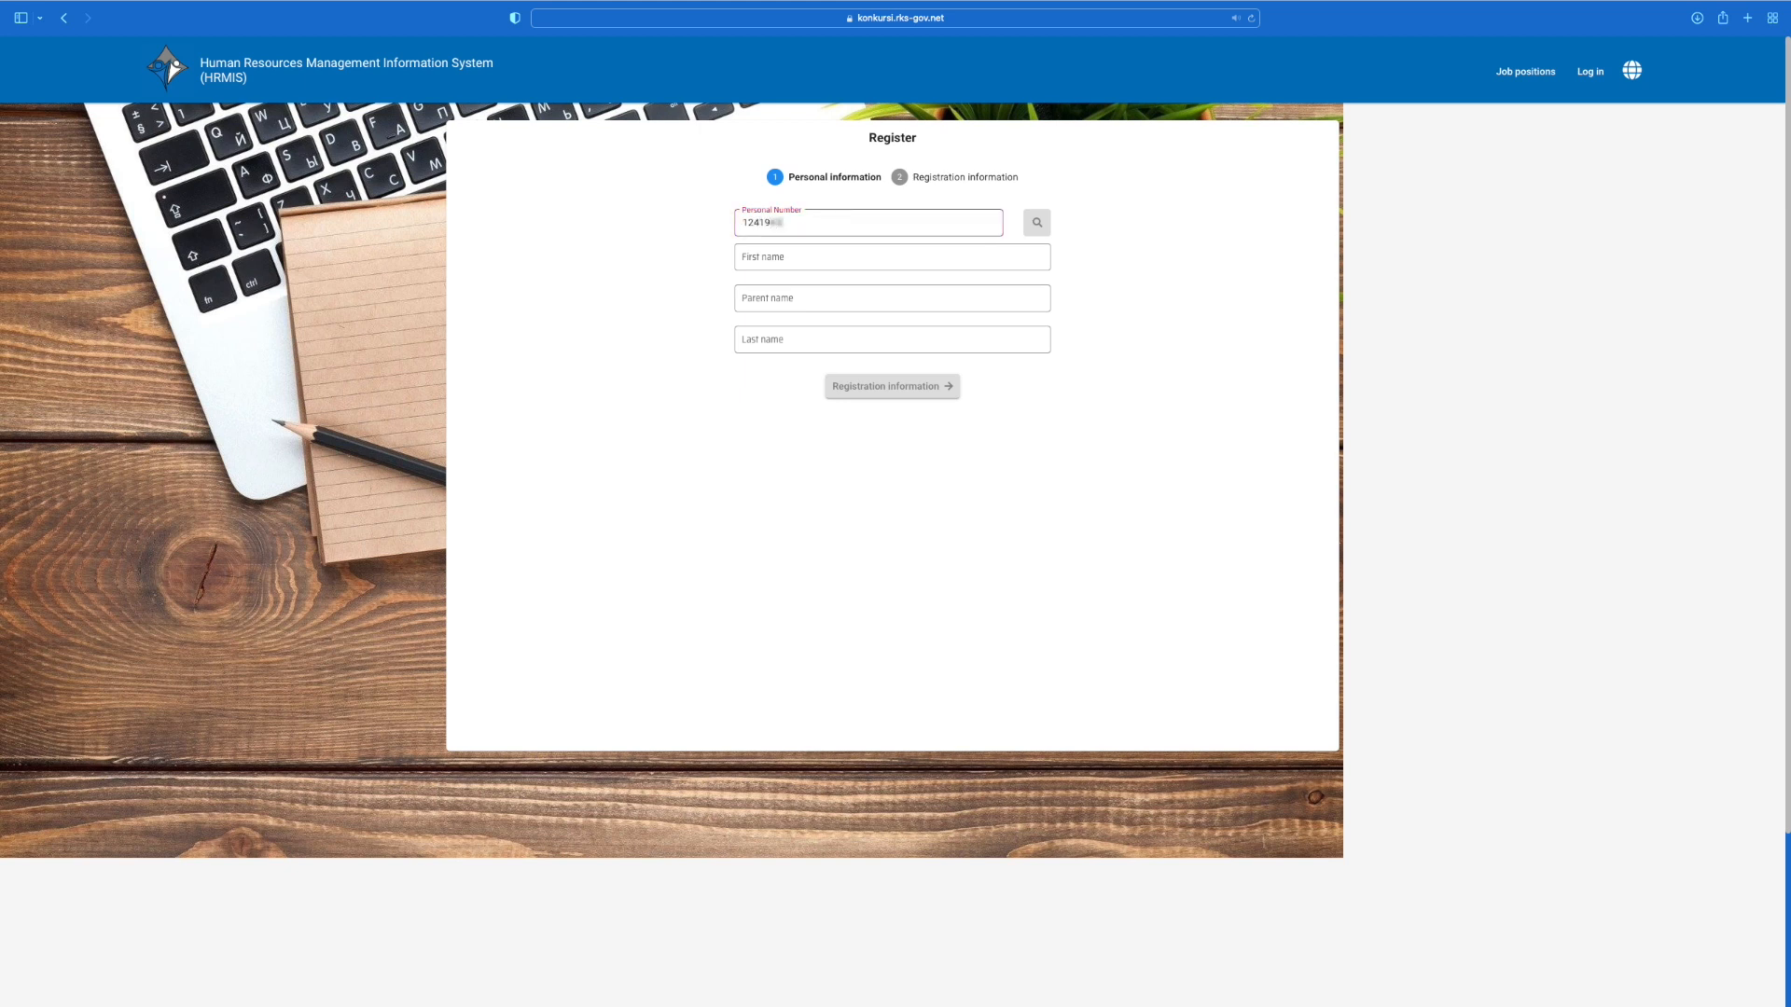
pyautogui.click(1037, 224)
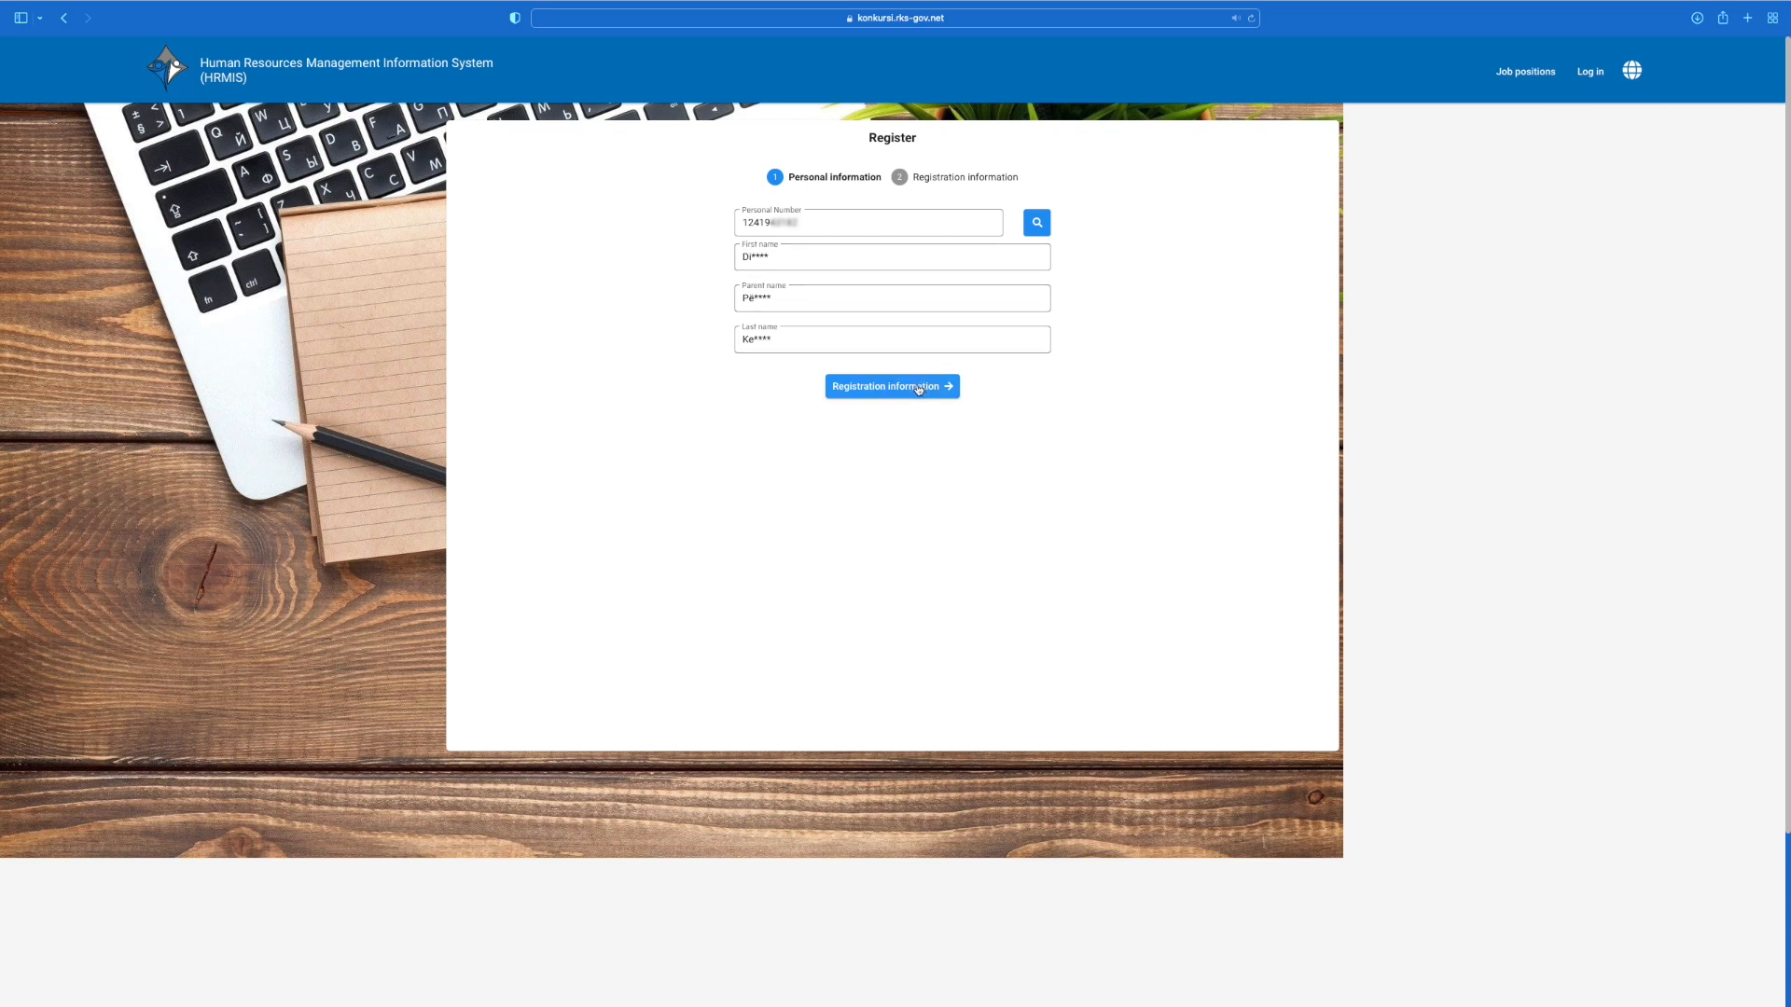
pyautogui.click(918, 387)
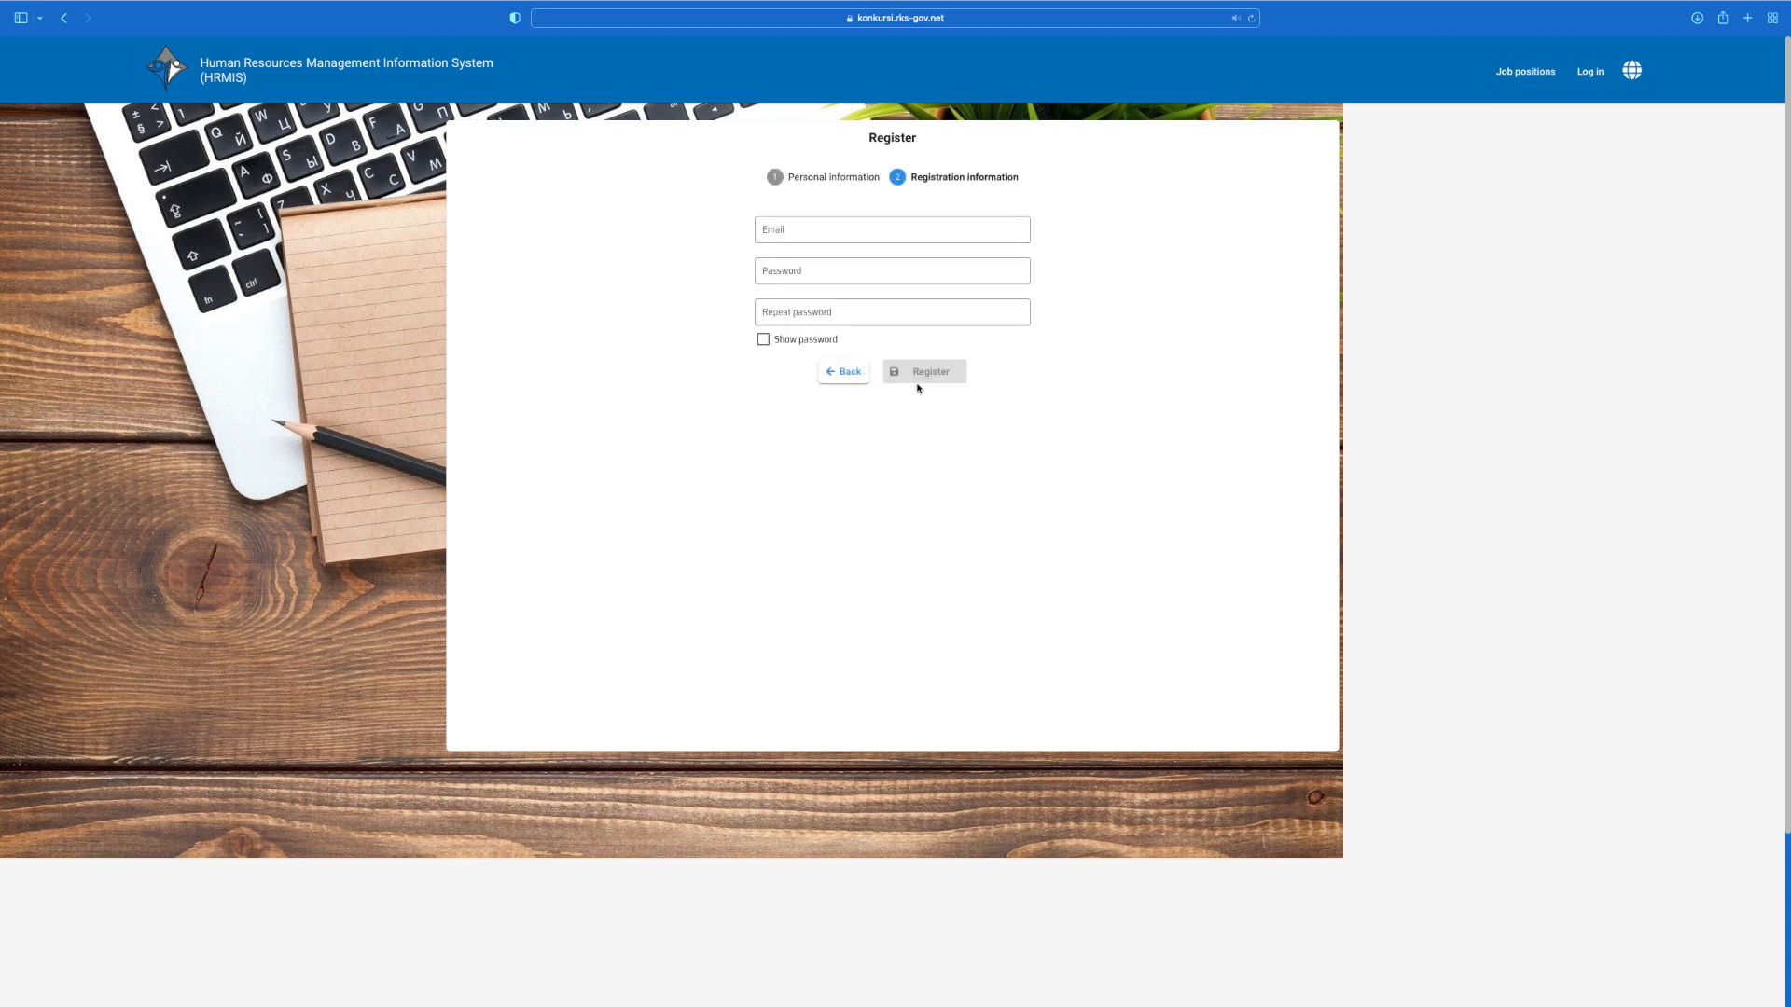
# Step: Register the account with the applicant's e-mail and password, and confirm the e-mail address
pyautogui.click(816, 237)
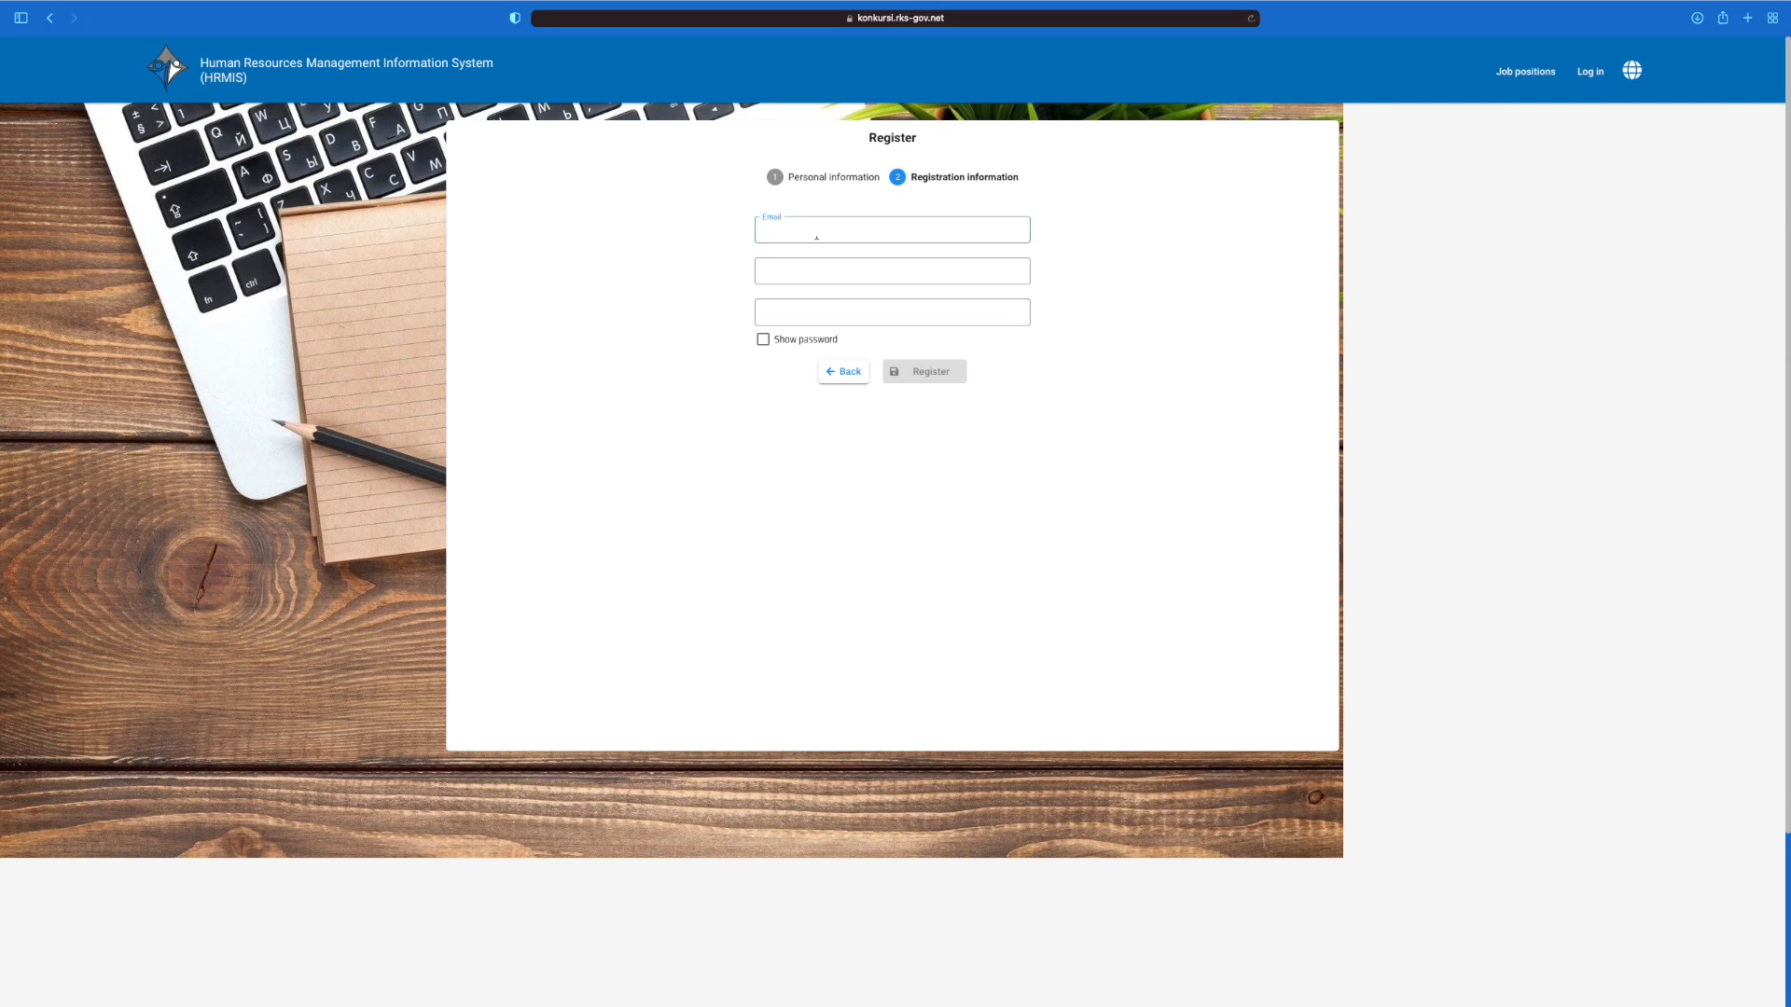
pyautogui.write('name.surname@mail.co')
pyautogui.write('*******')
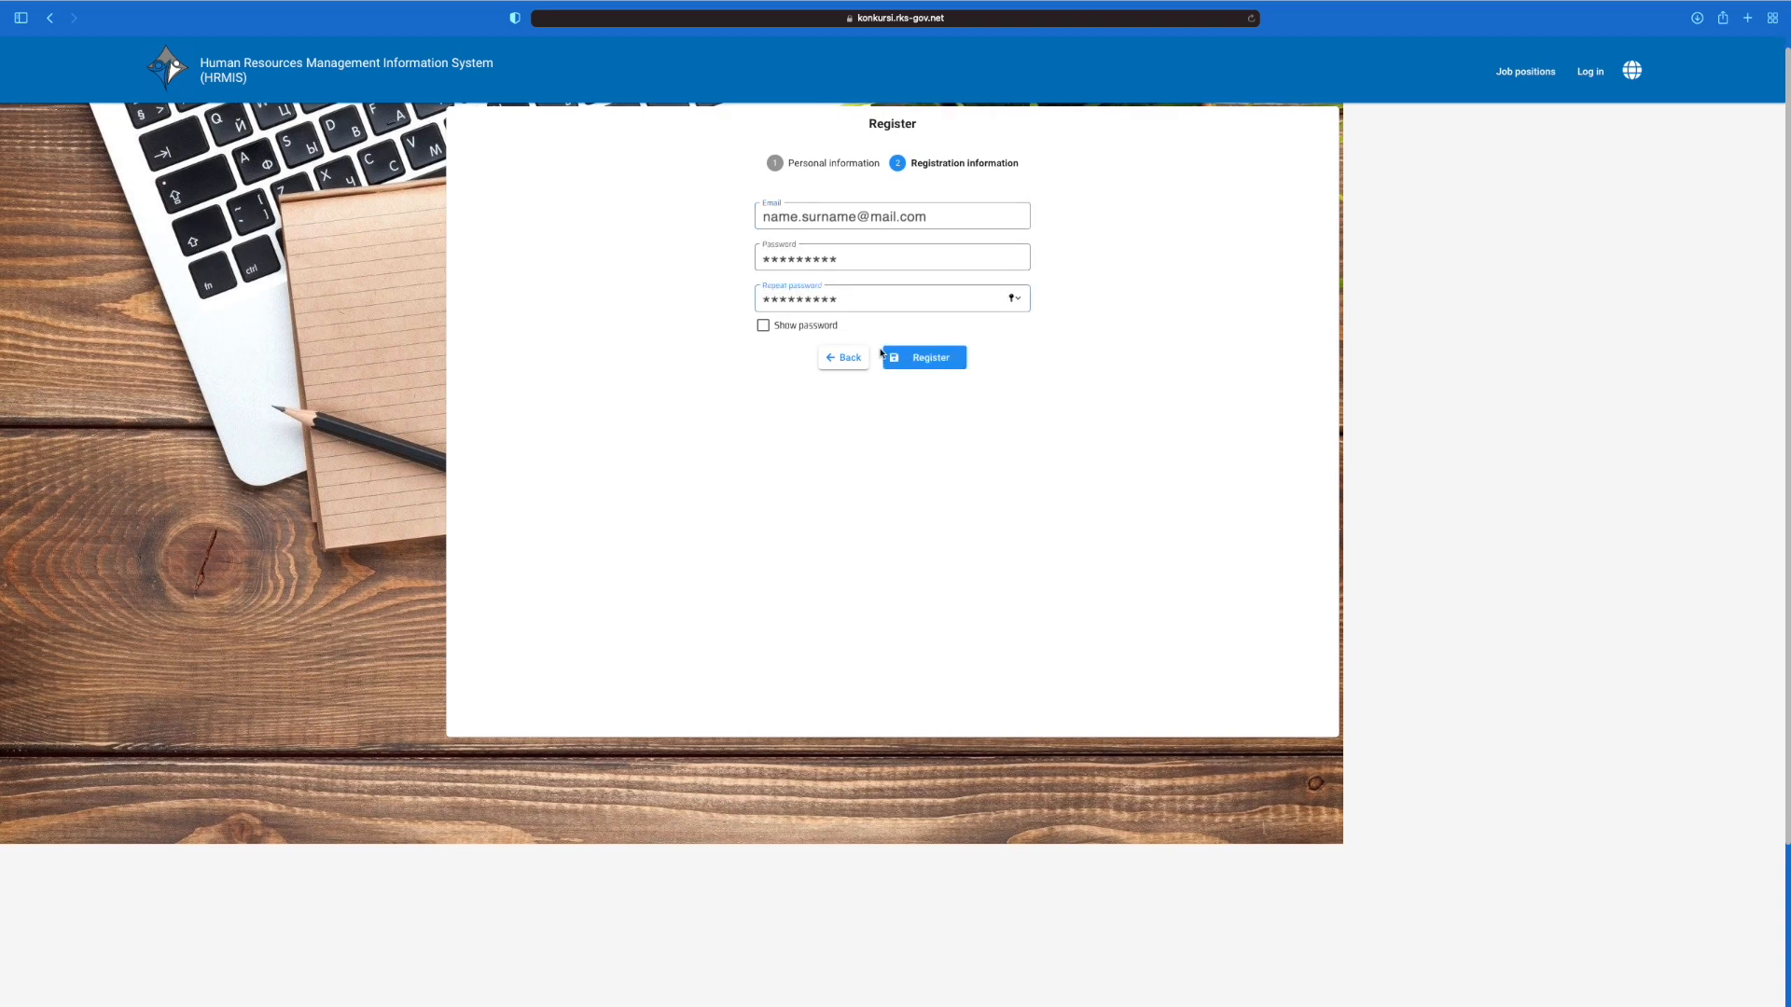
pyautogui.click(909, 362)
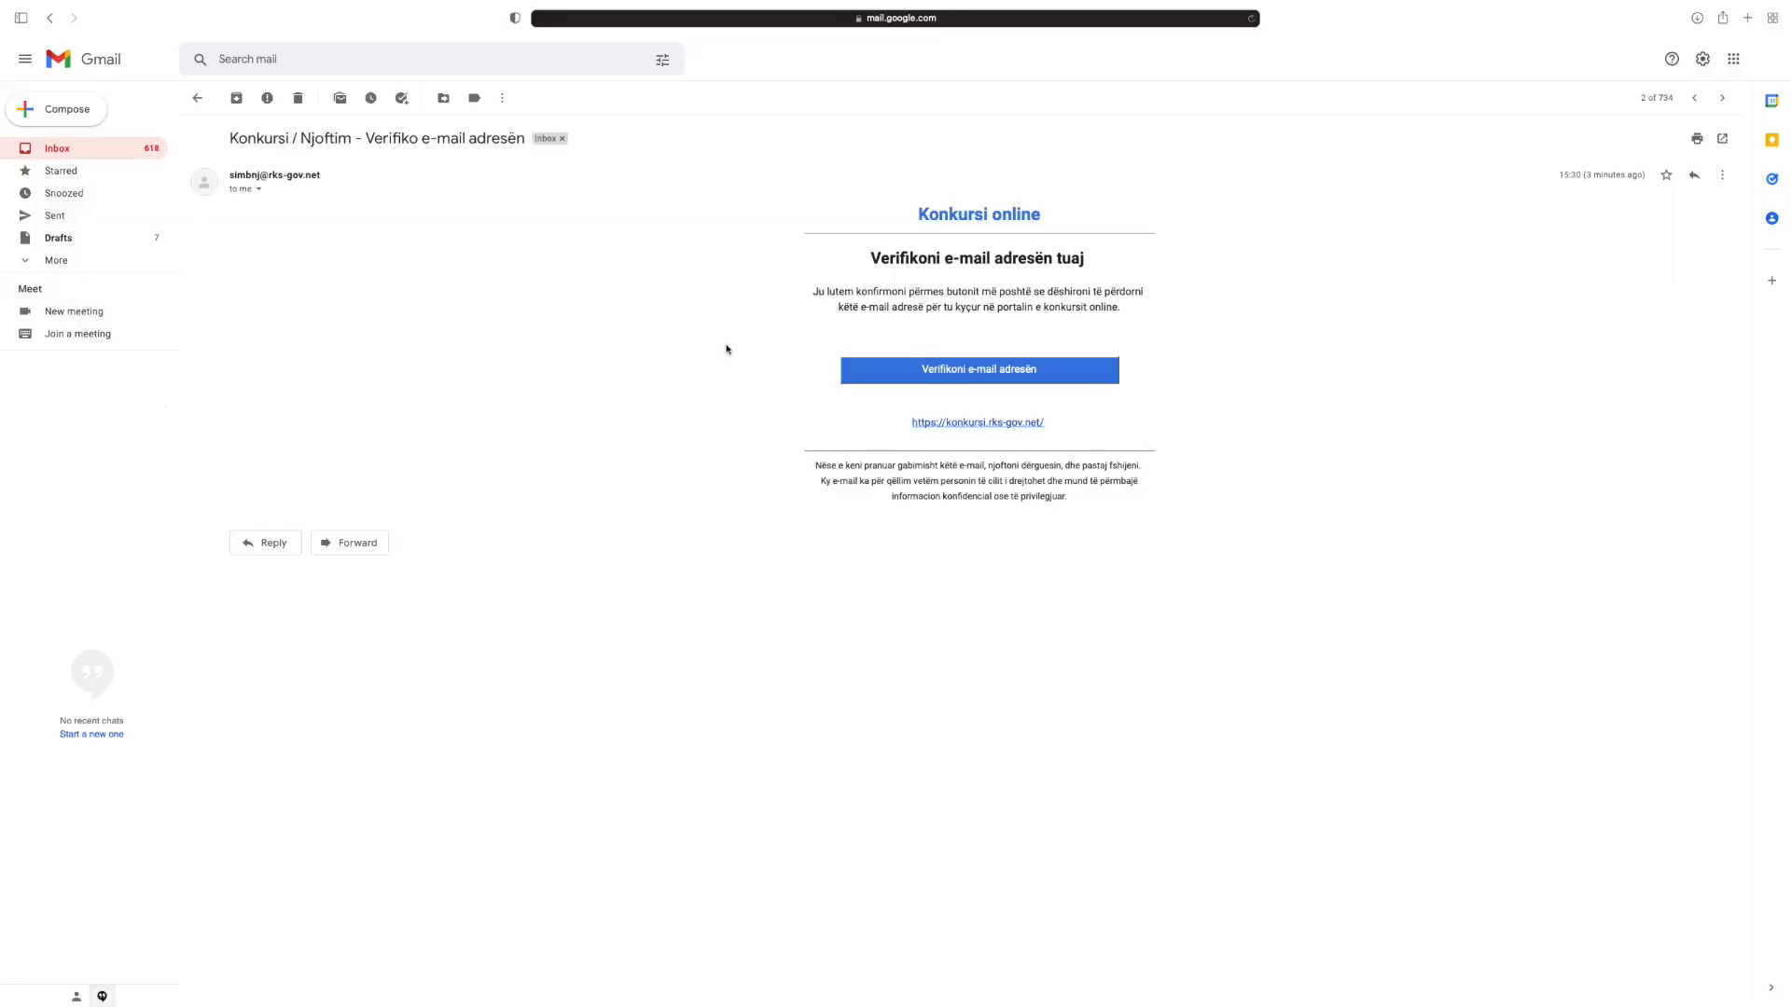
pyautogui.click(966, 371)
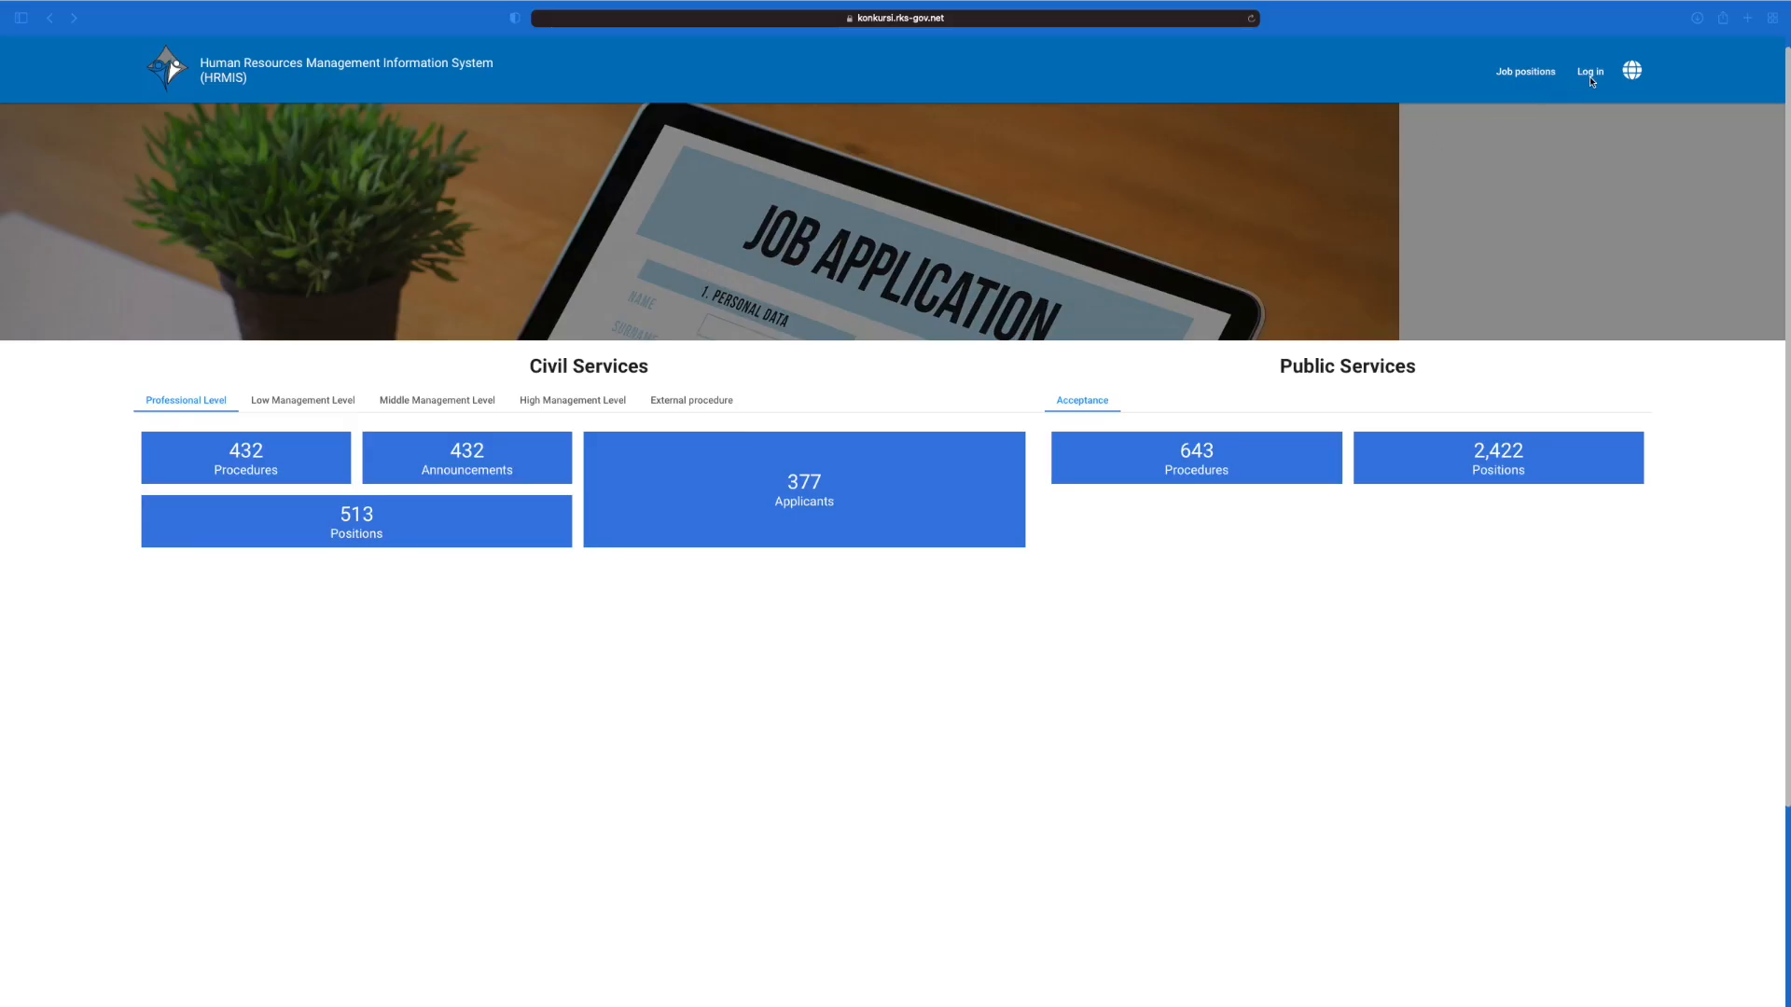
# Step: Log in to HRMIS with the new account credentials
pyautogui.click(1591, 75)
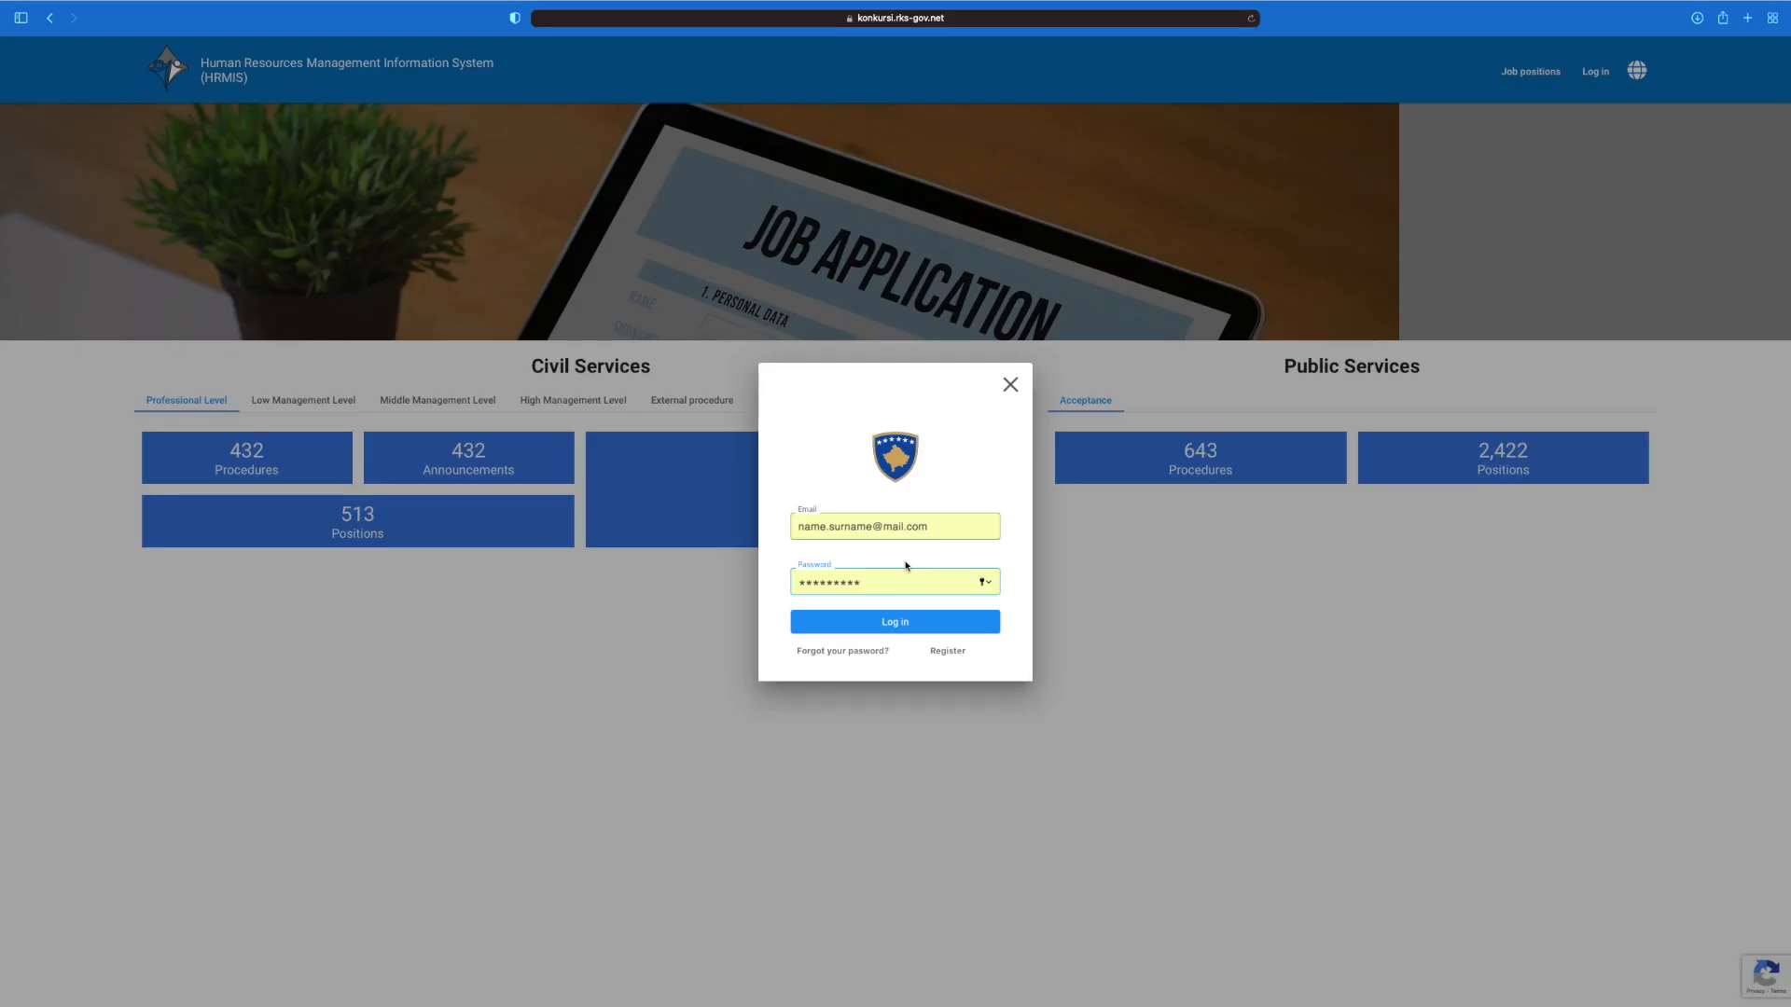
pyautogui.click(896, 622)
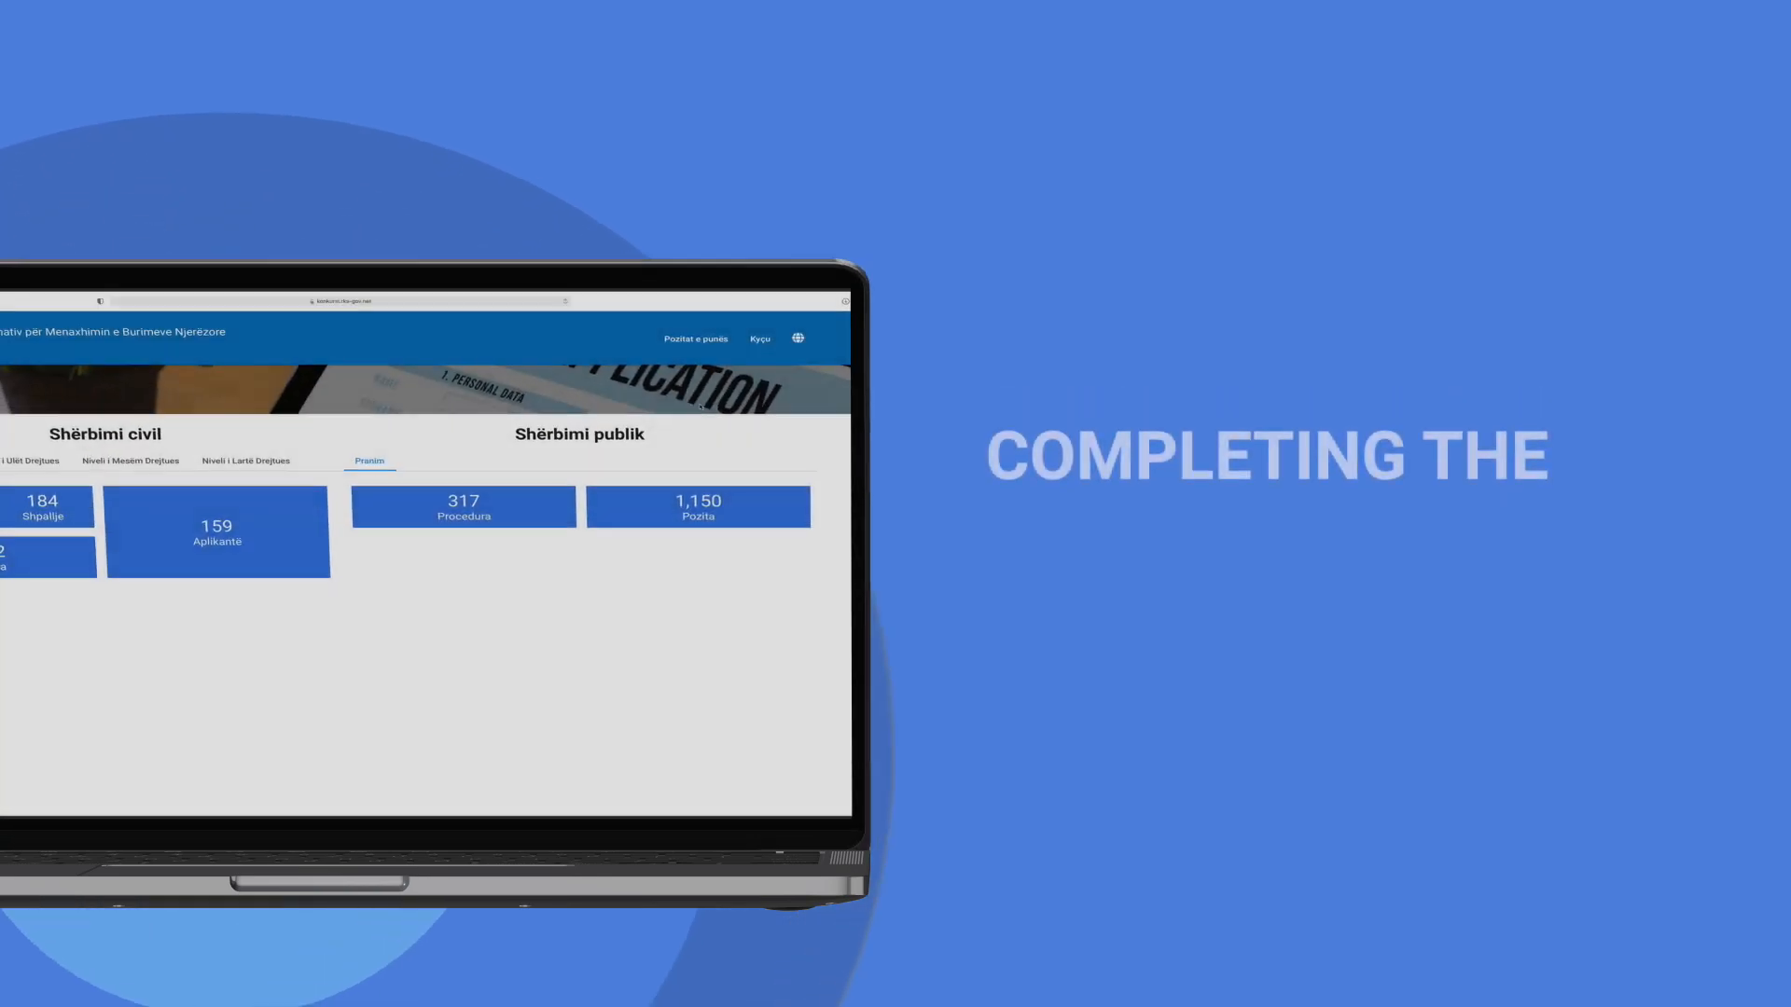
pyautogui.click(760, 339)
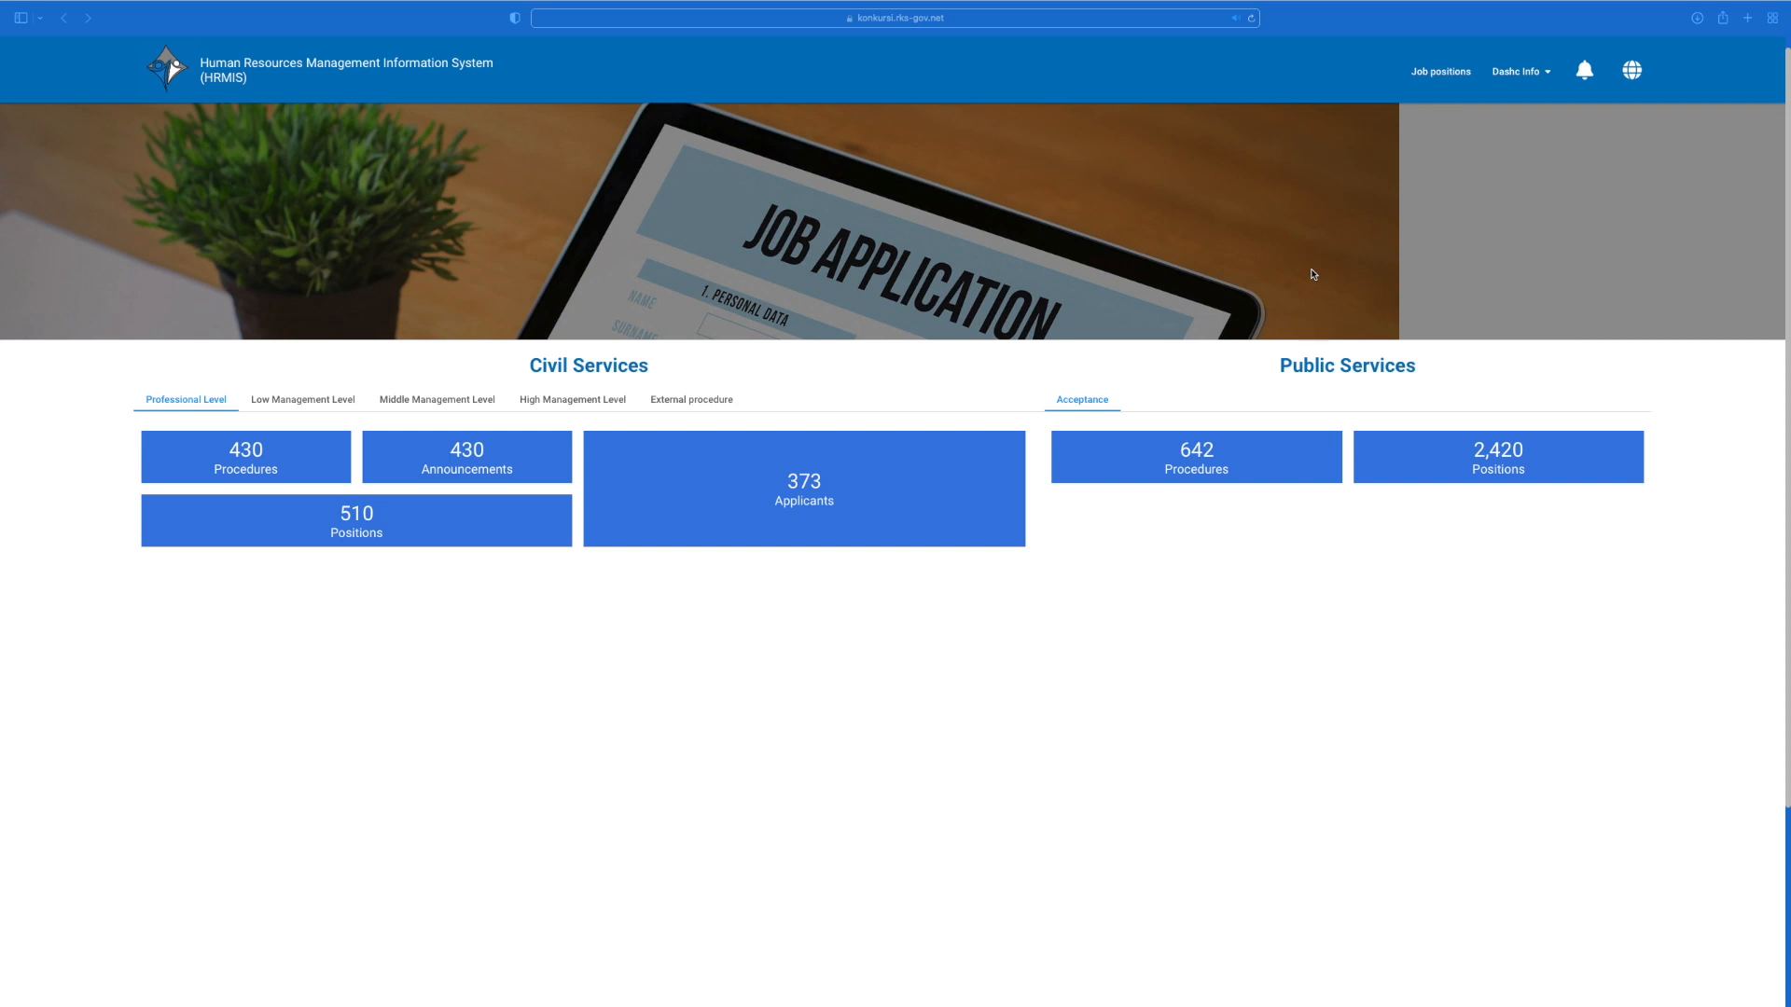
# Step: On the Profile page, upload PHOTO as the Basic information portrait and save
pyautogui.click(1524, 74)
pyautogui.click(1521, 97)
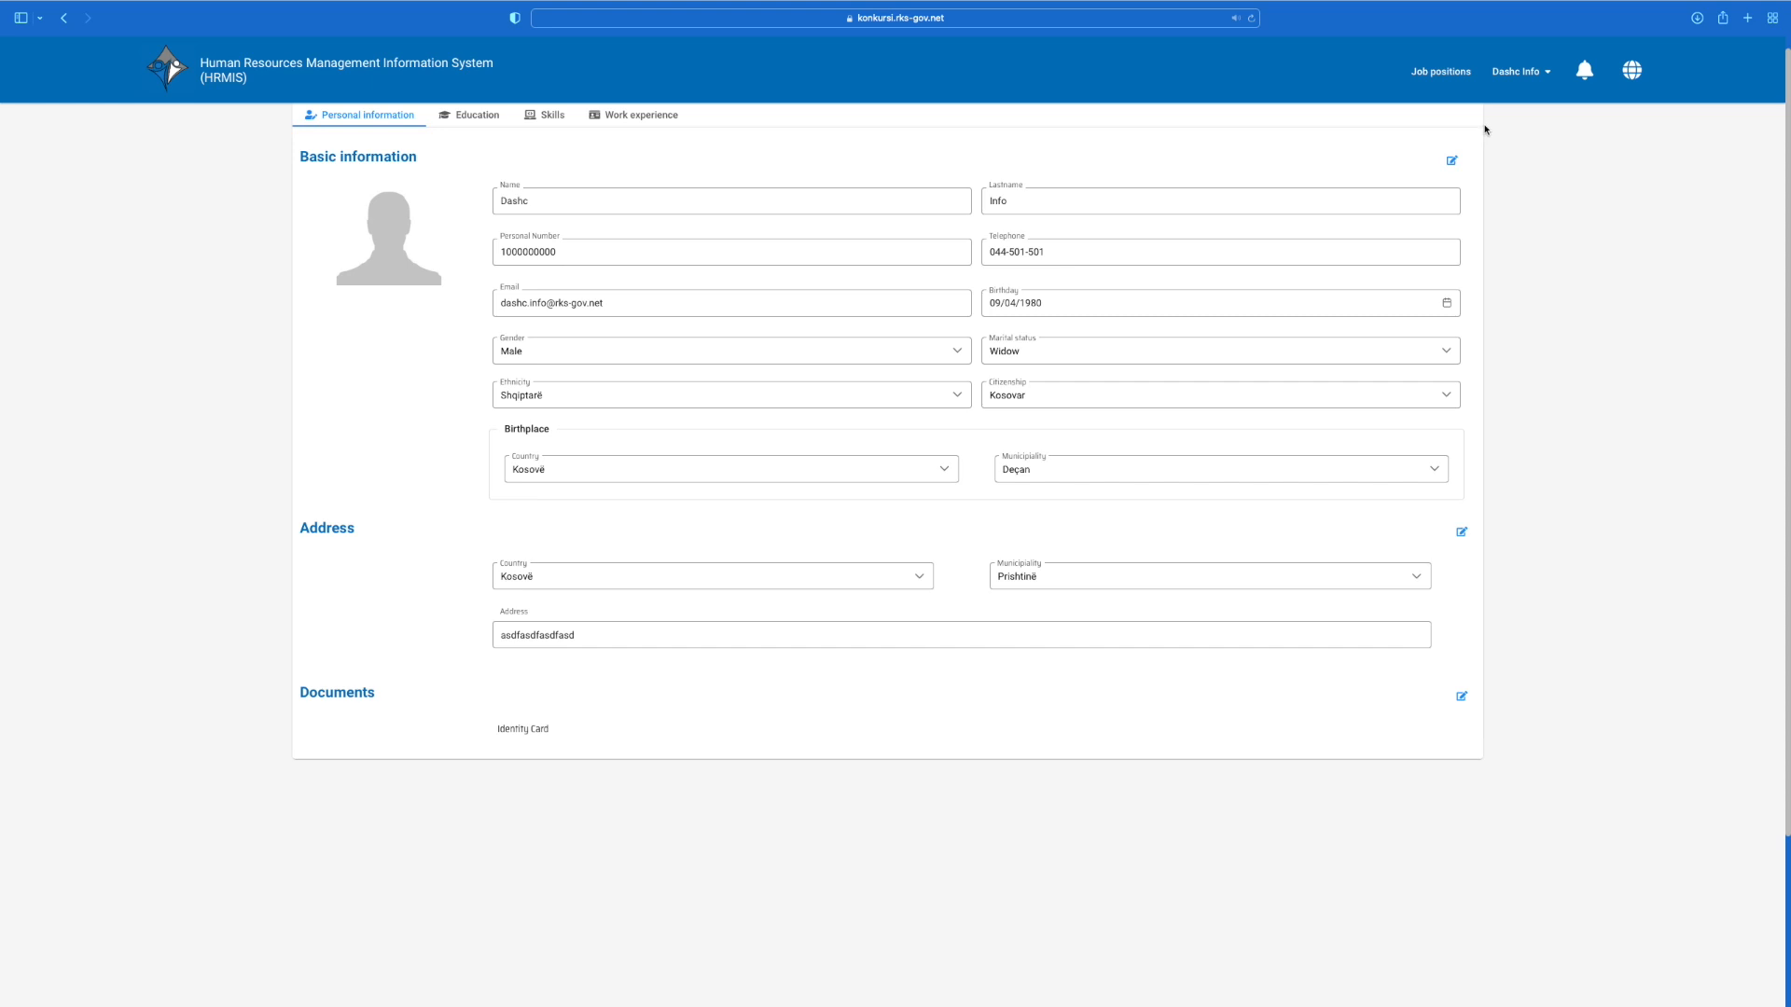
pyautogui.click(1451, 161)
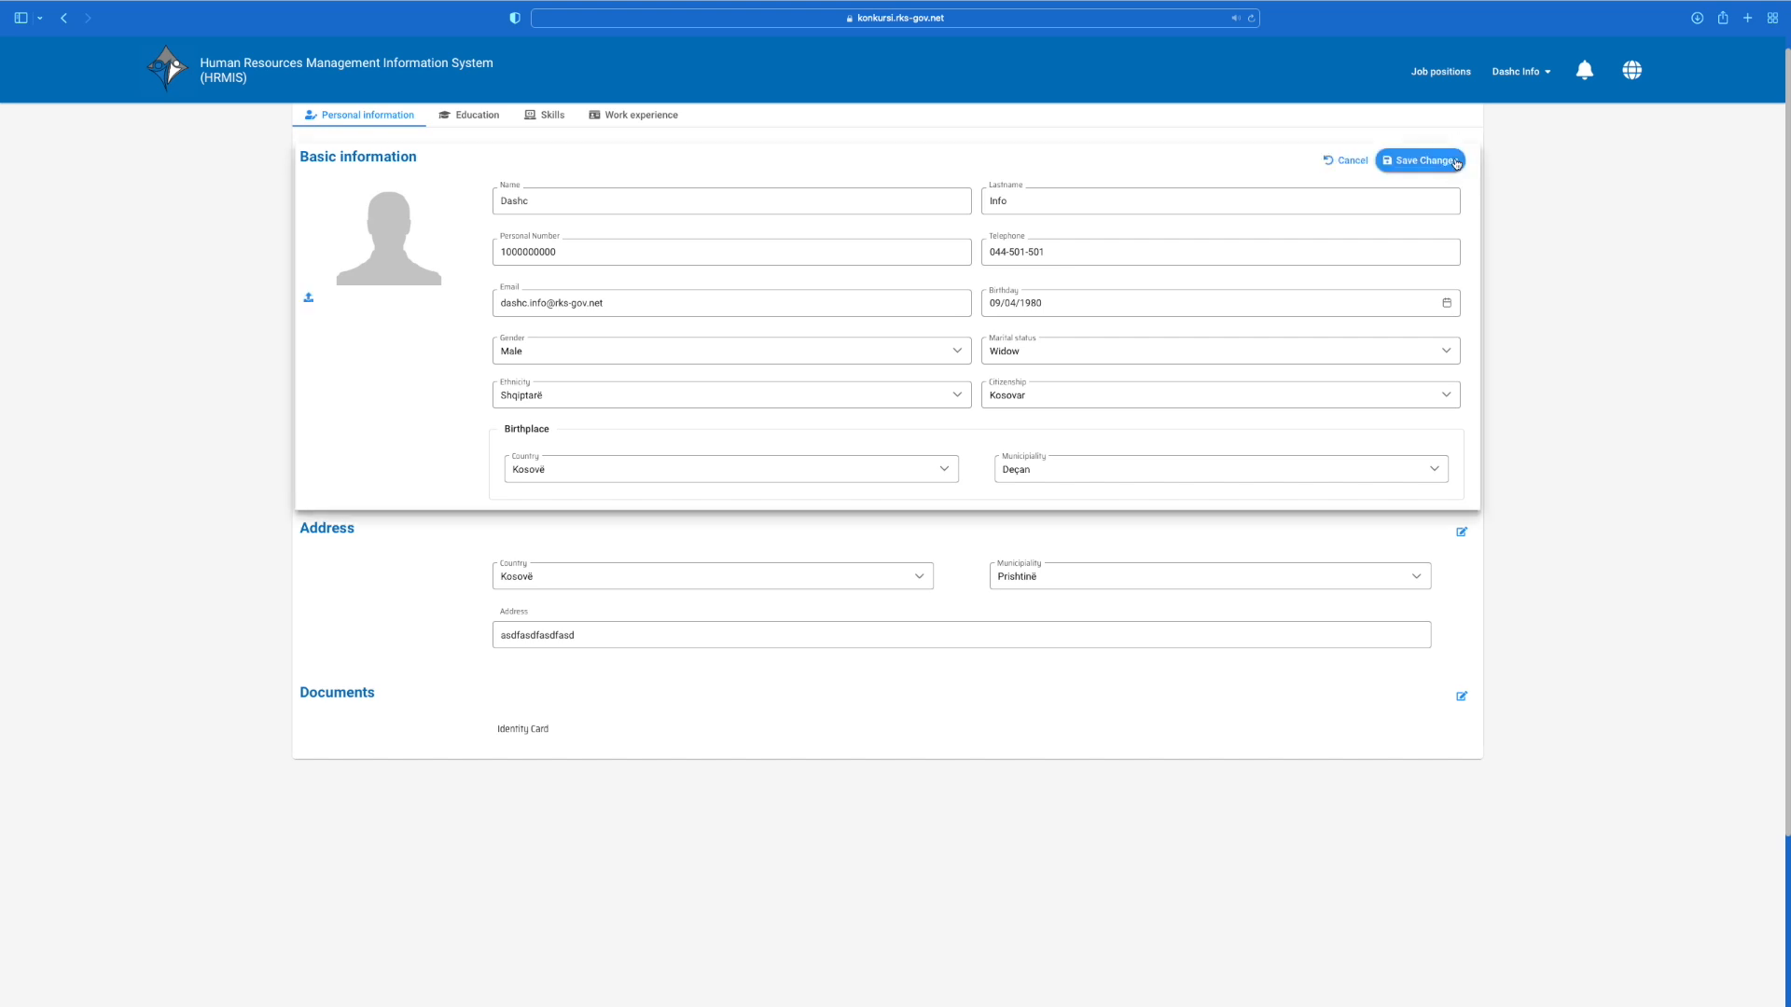
pyautogui.click(309, 297)
pyautogui.click(606, 411)
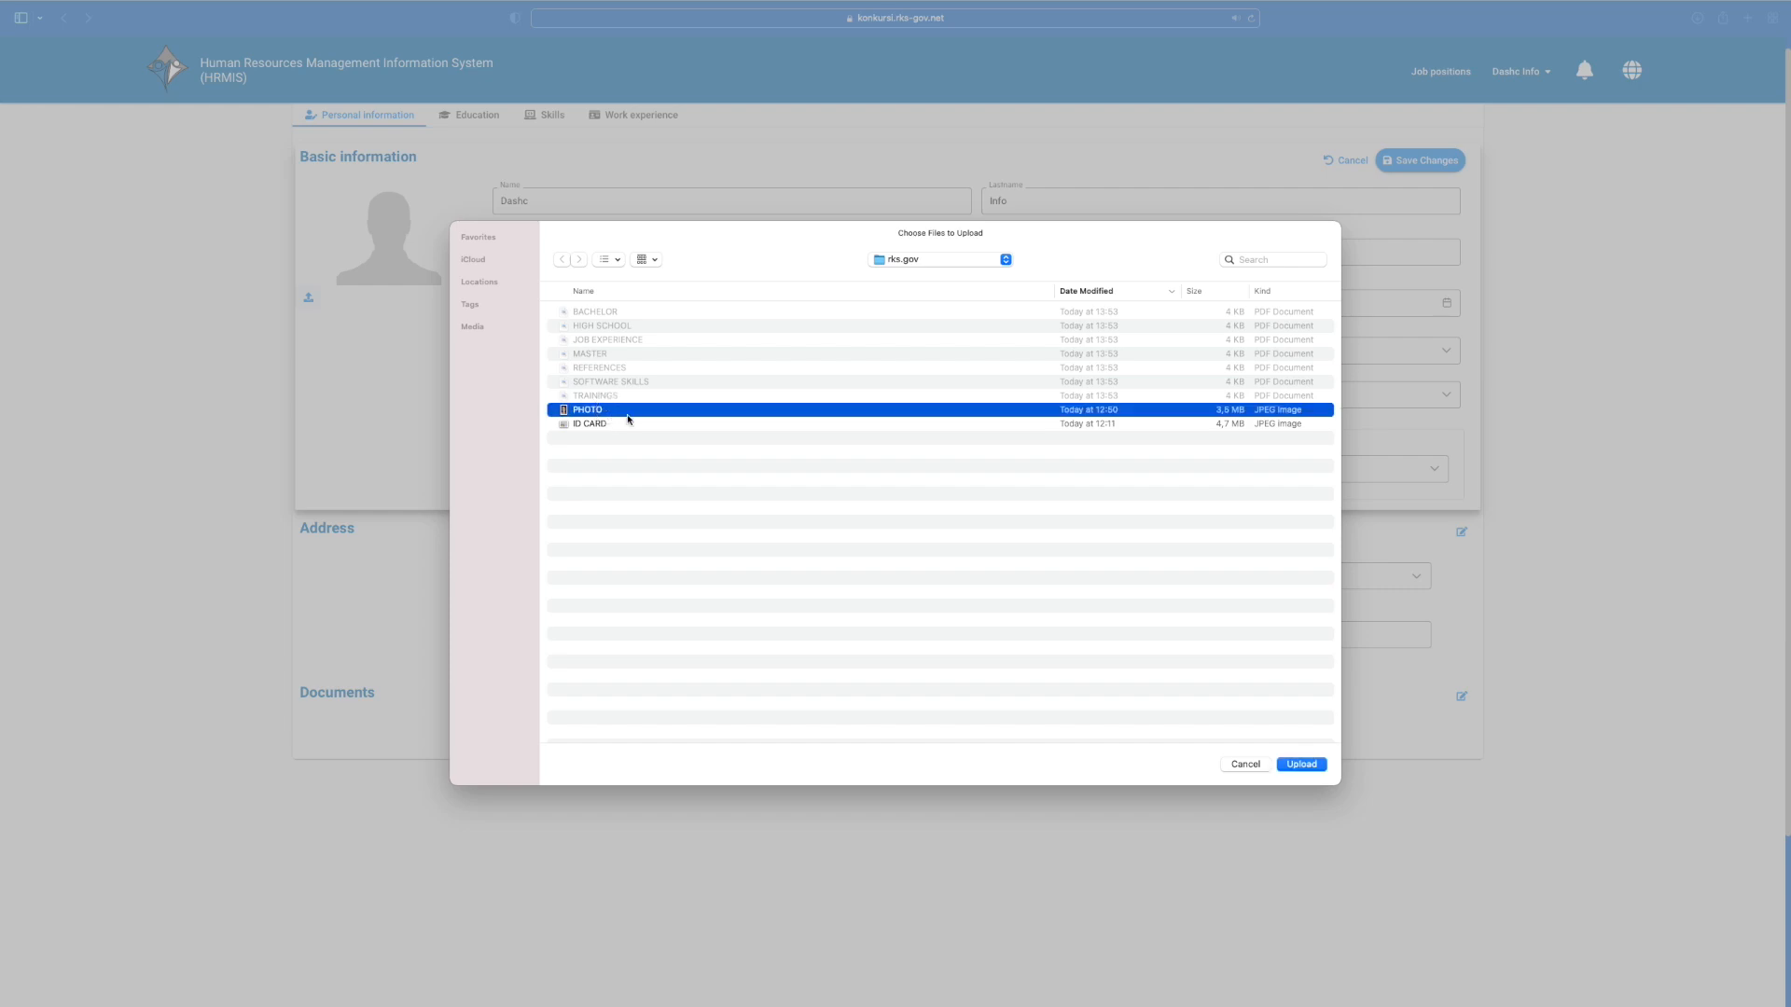
pyautogui.click(1302, 764)
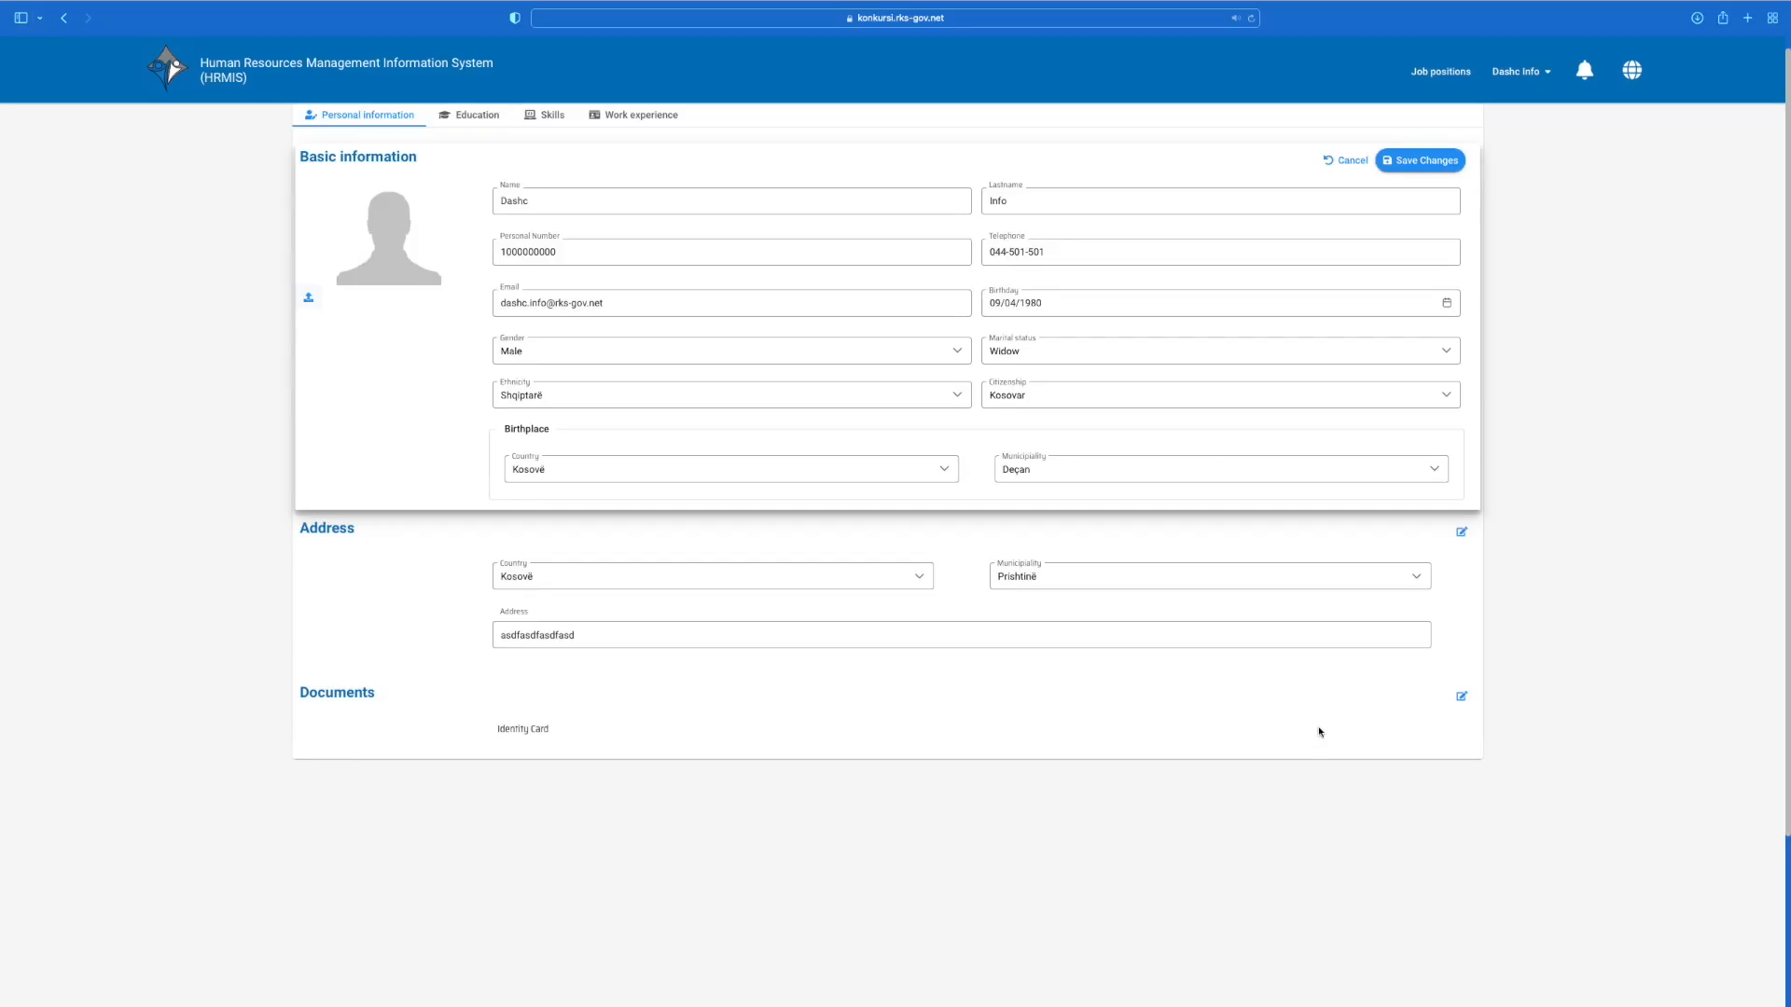
pyautogui.click(1424, 165)
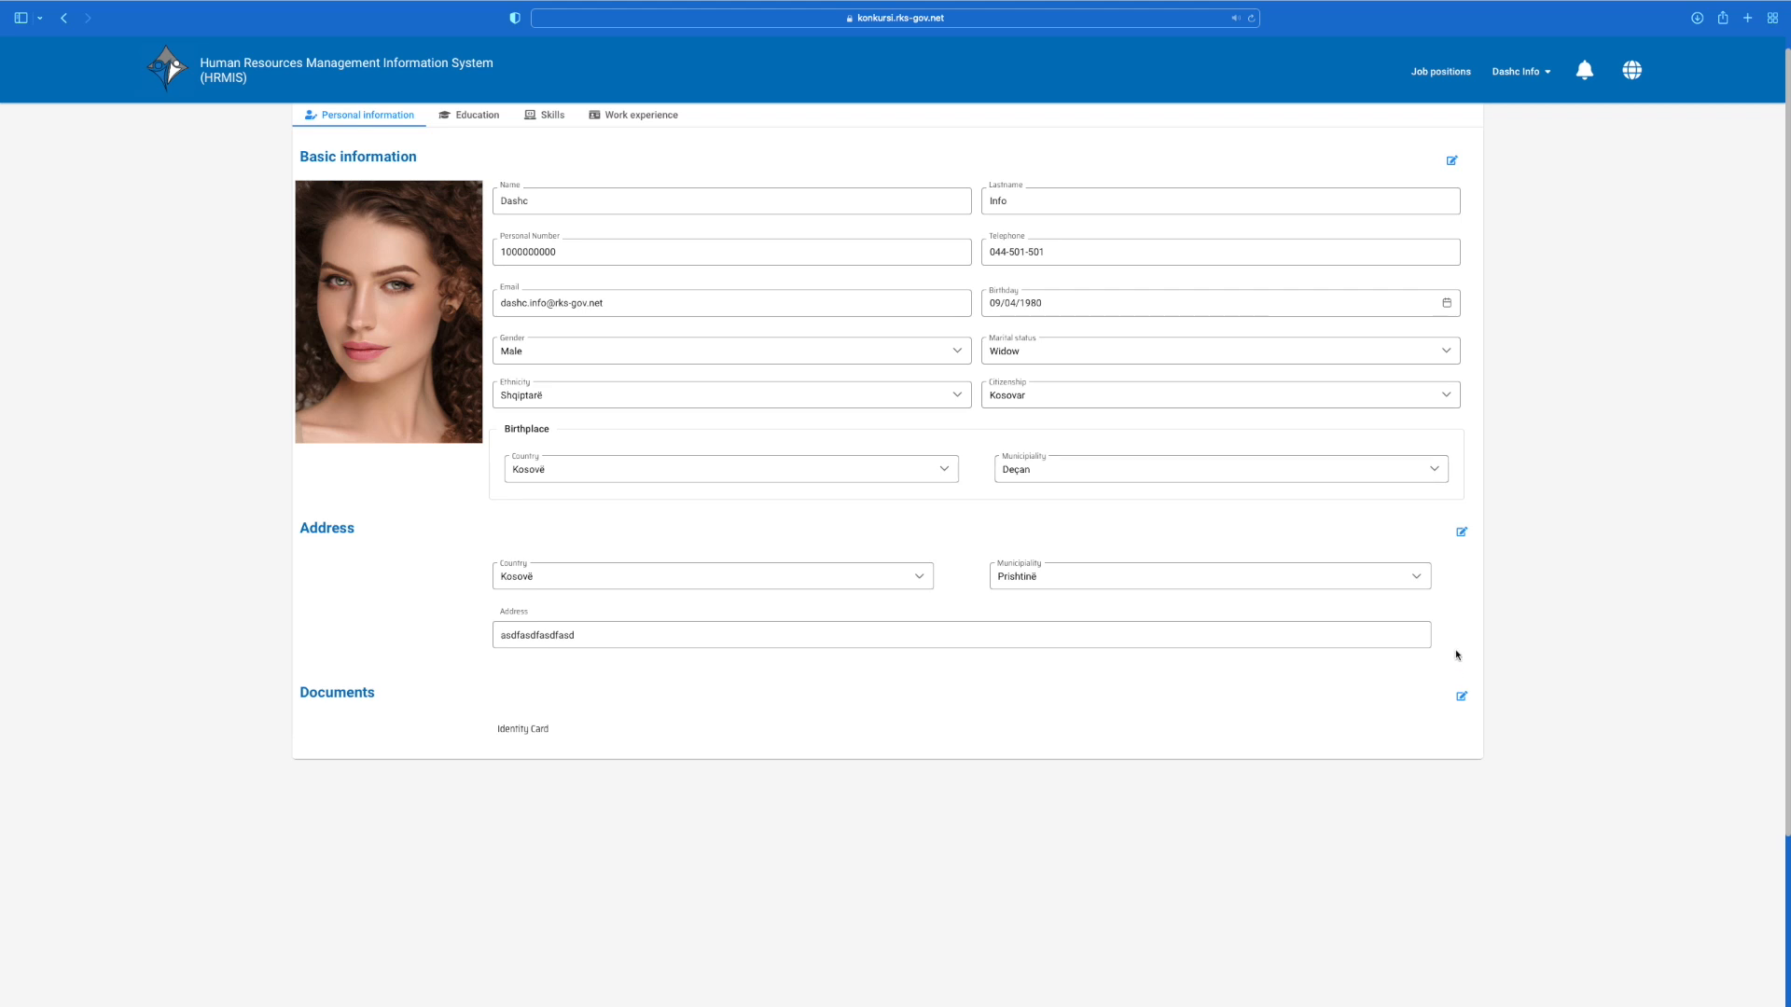
pyautogui.click(1461, 696)
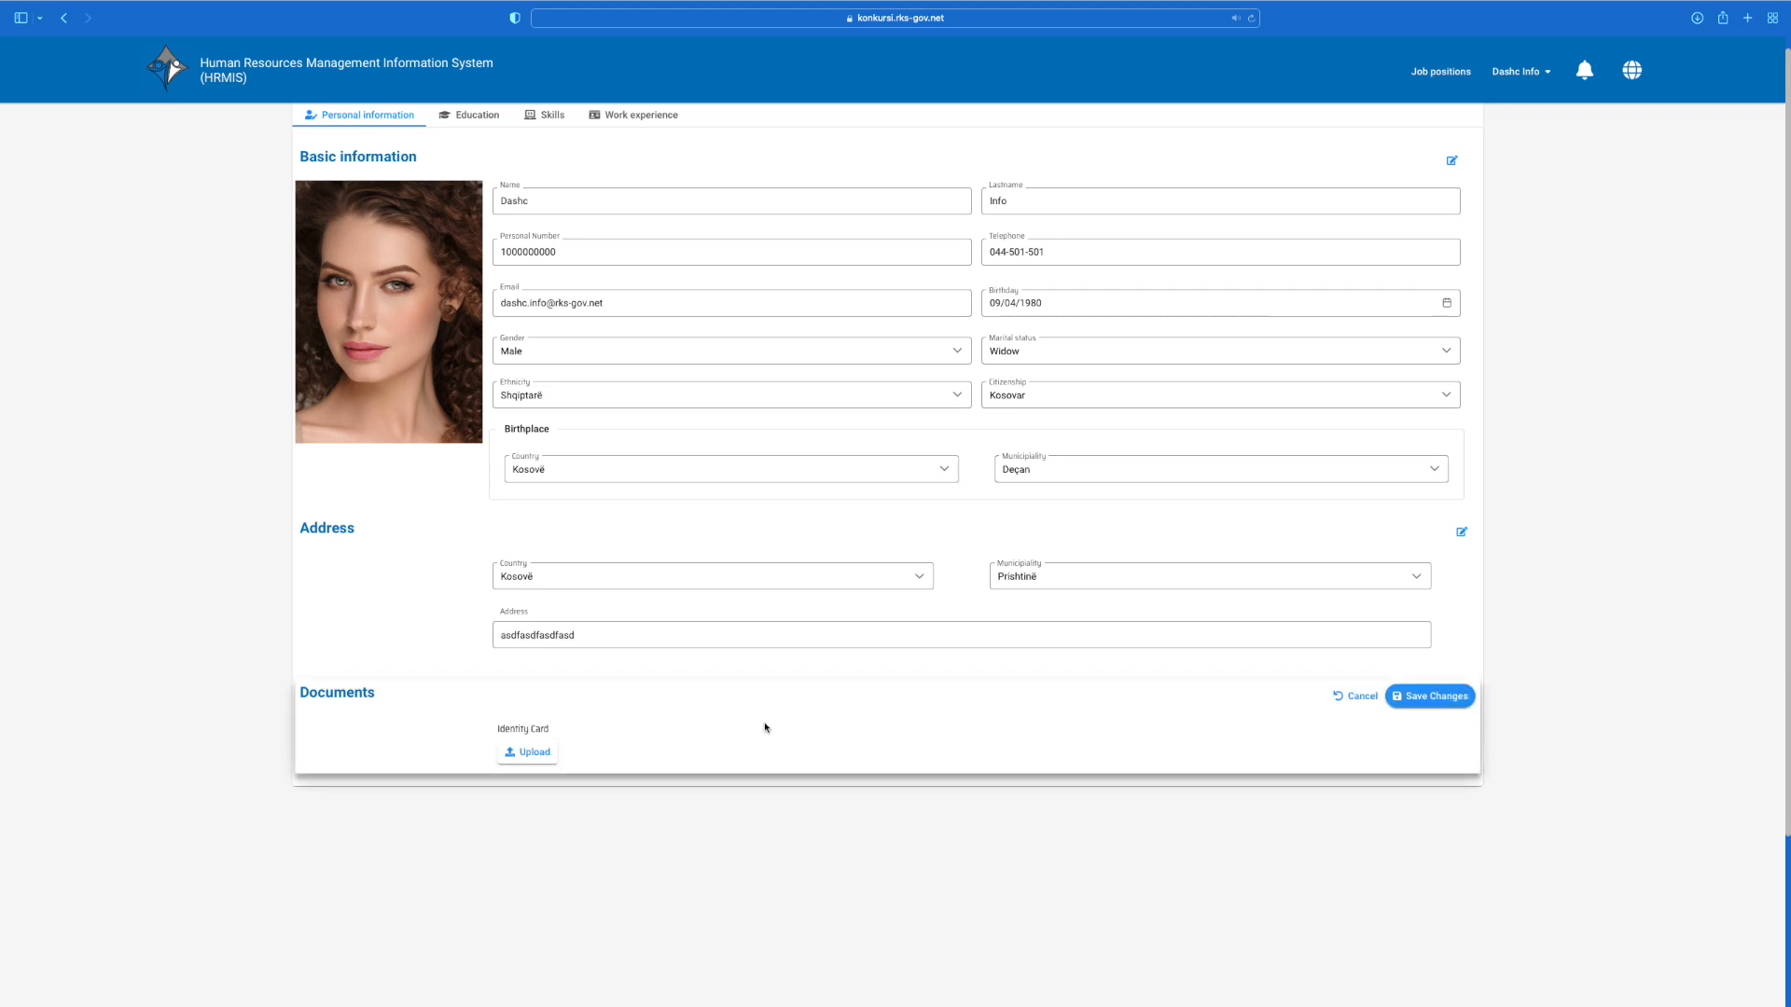
# Step: Upload ID CARD as the identity card document and save the Documents section
pyautogui.click(528, 764)
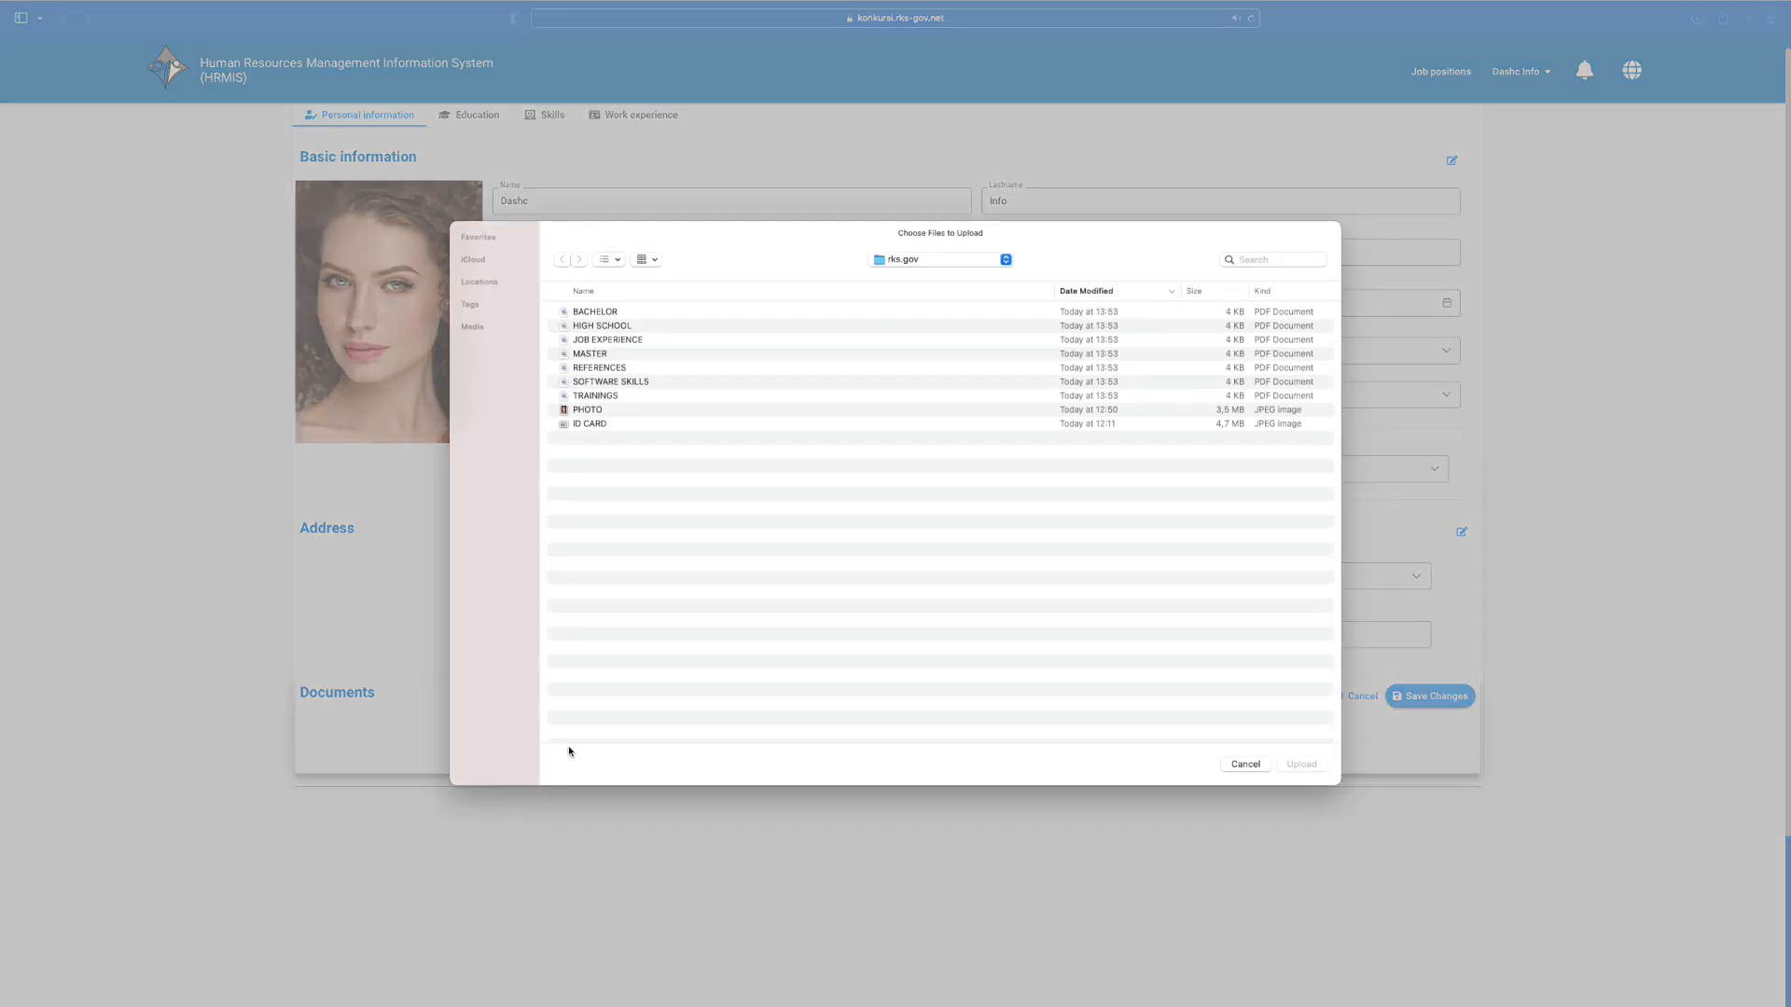
pyautogui.click(637, 427)
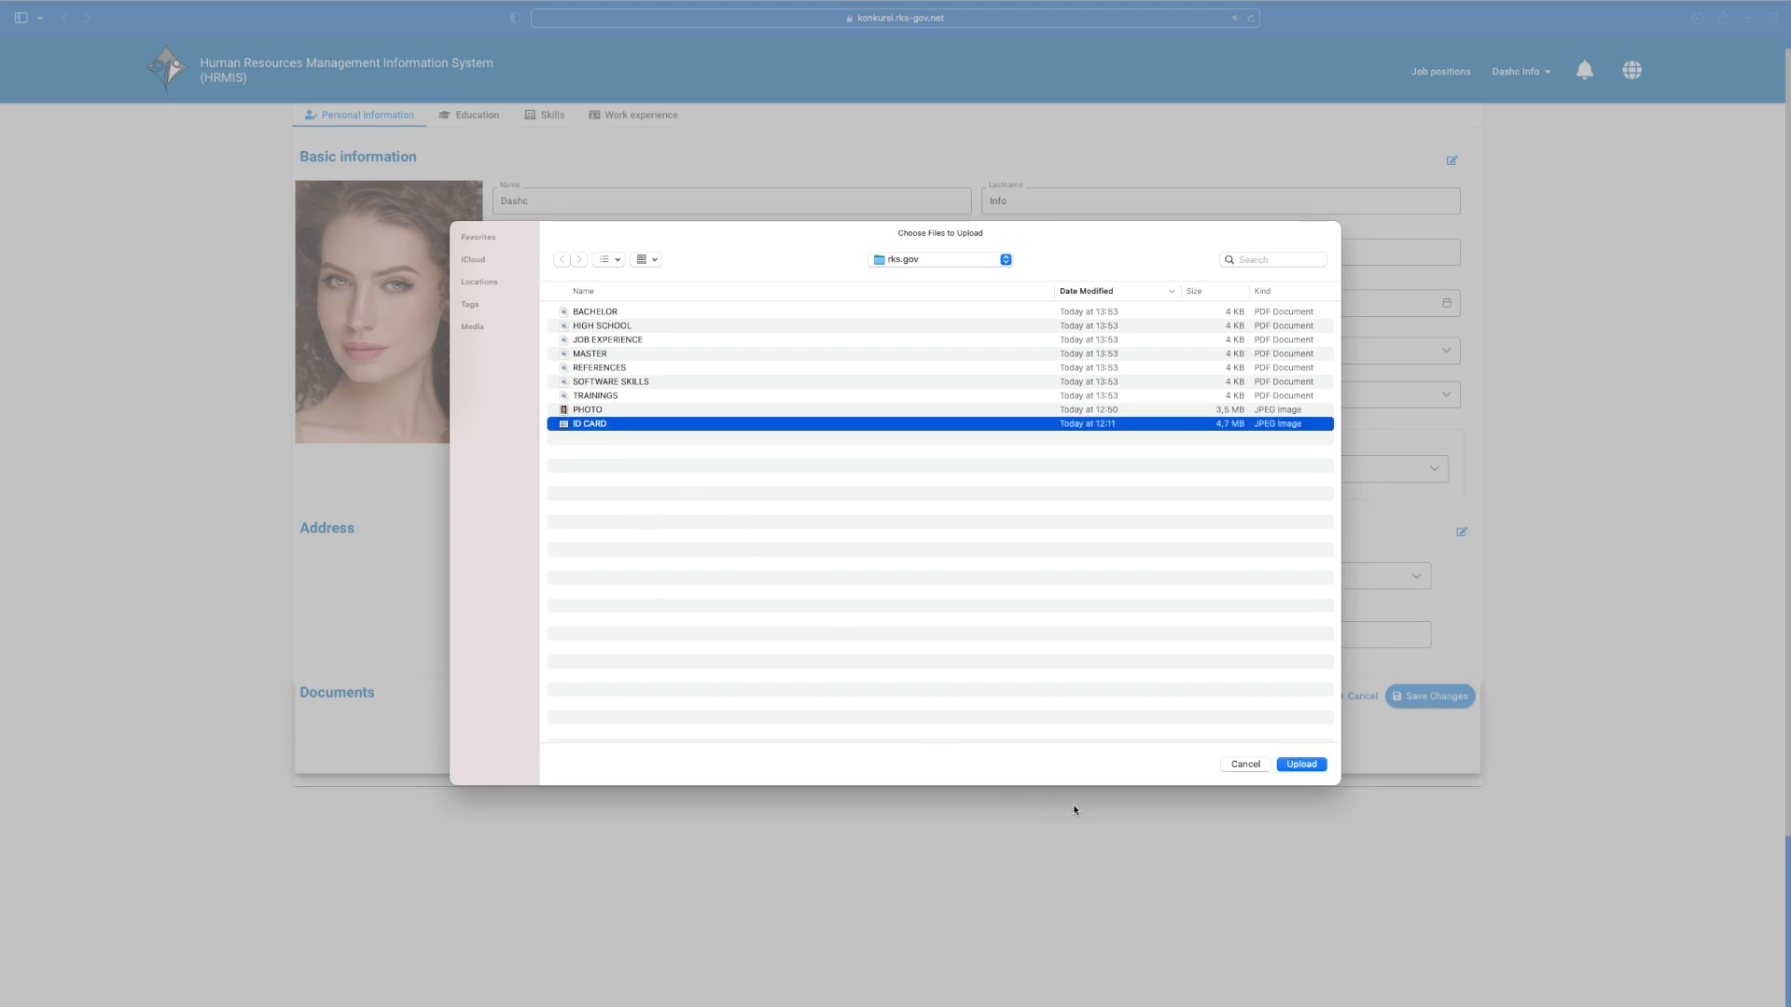
pyautogui.click(1307, 764)
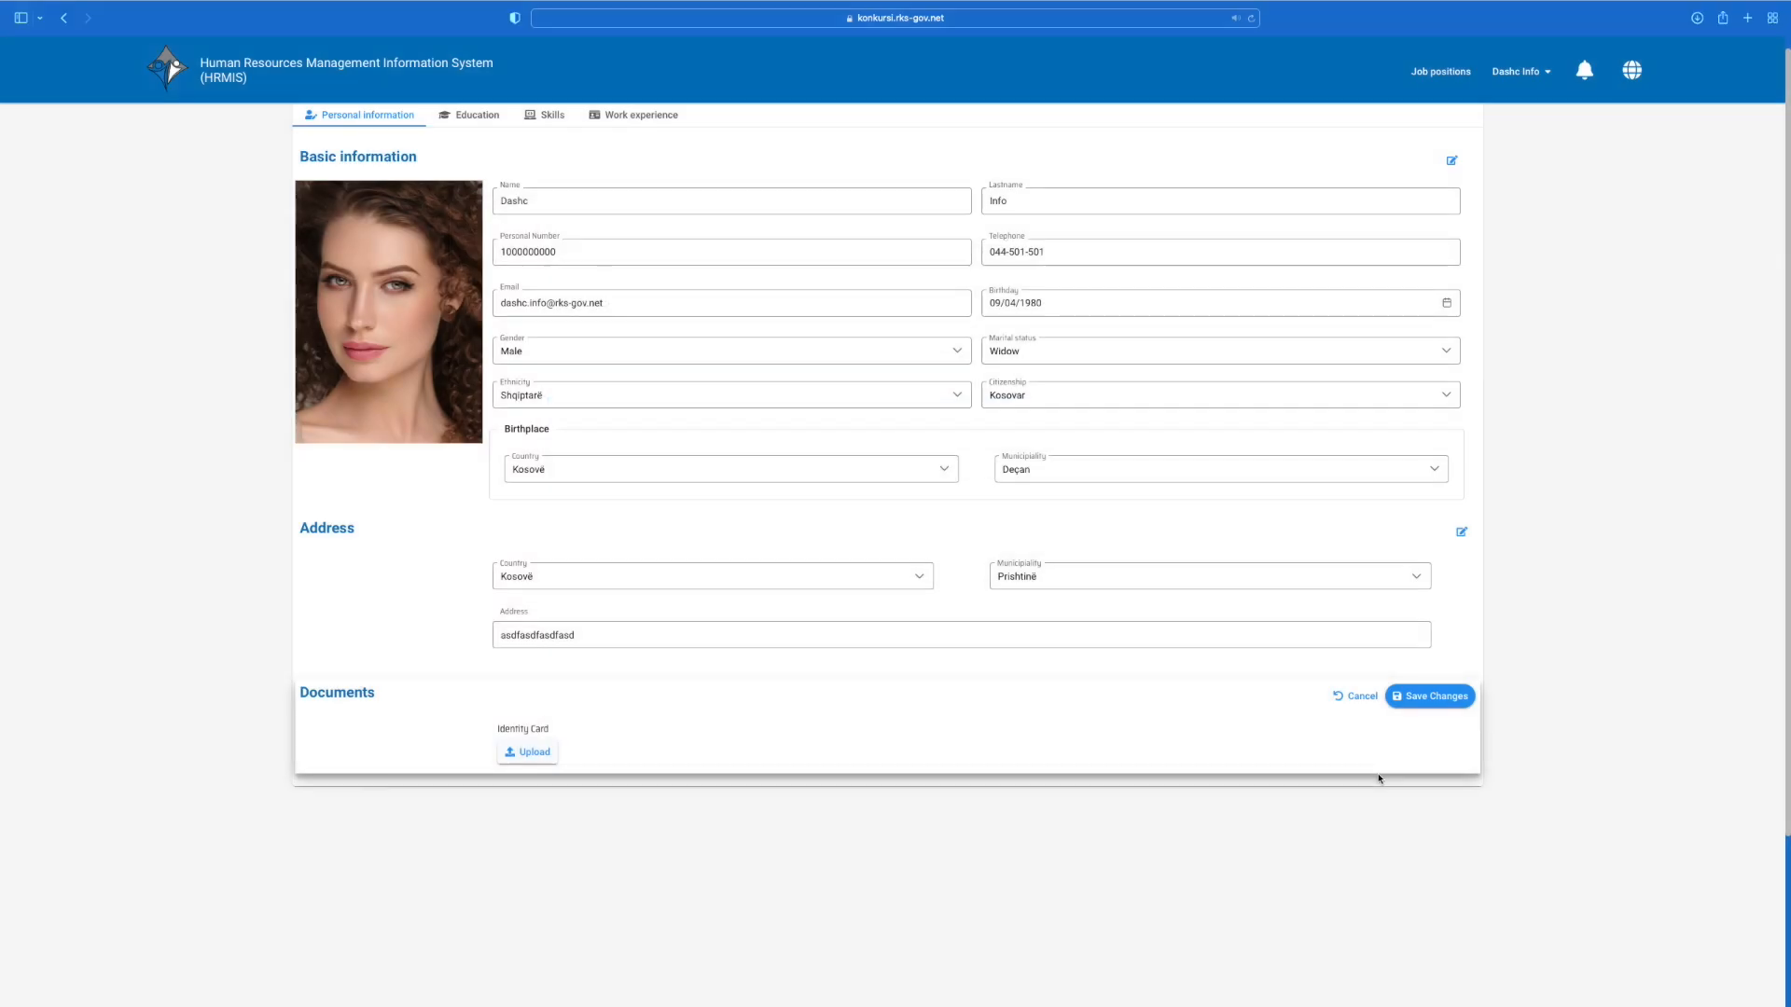
pyautogui.click(1435, 699)
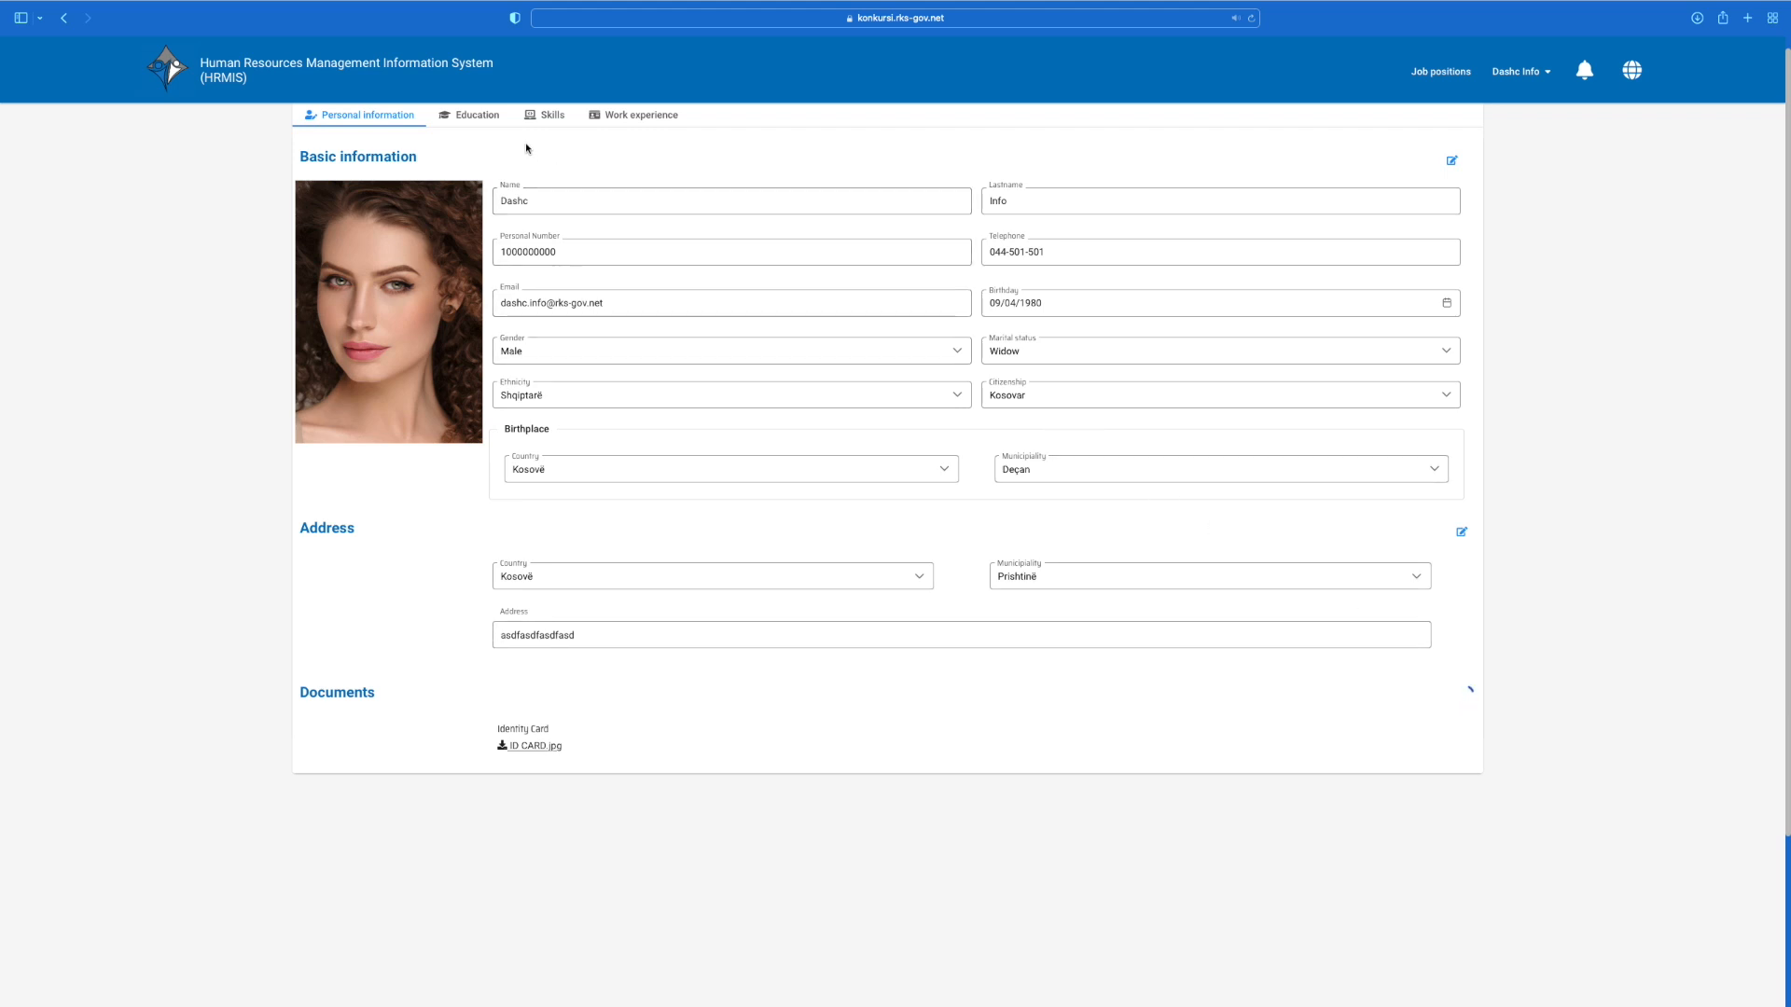
pyautogui.click(484, 120)
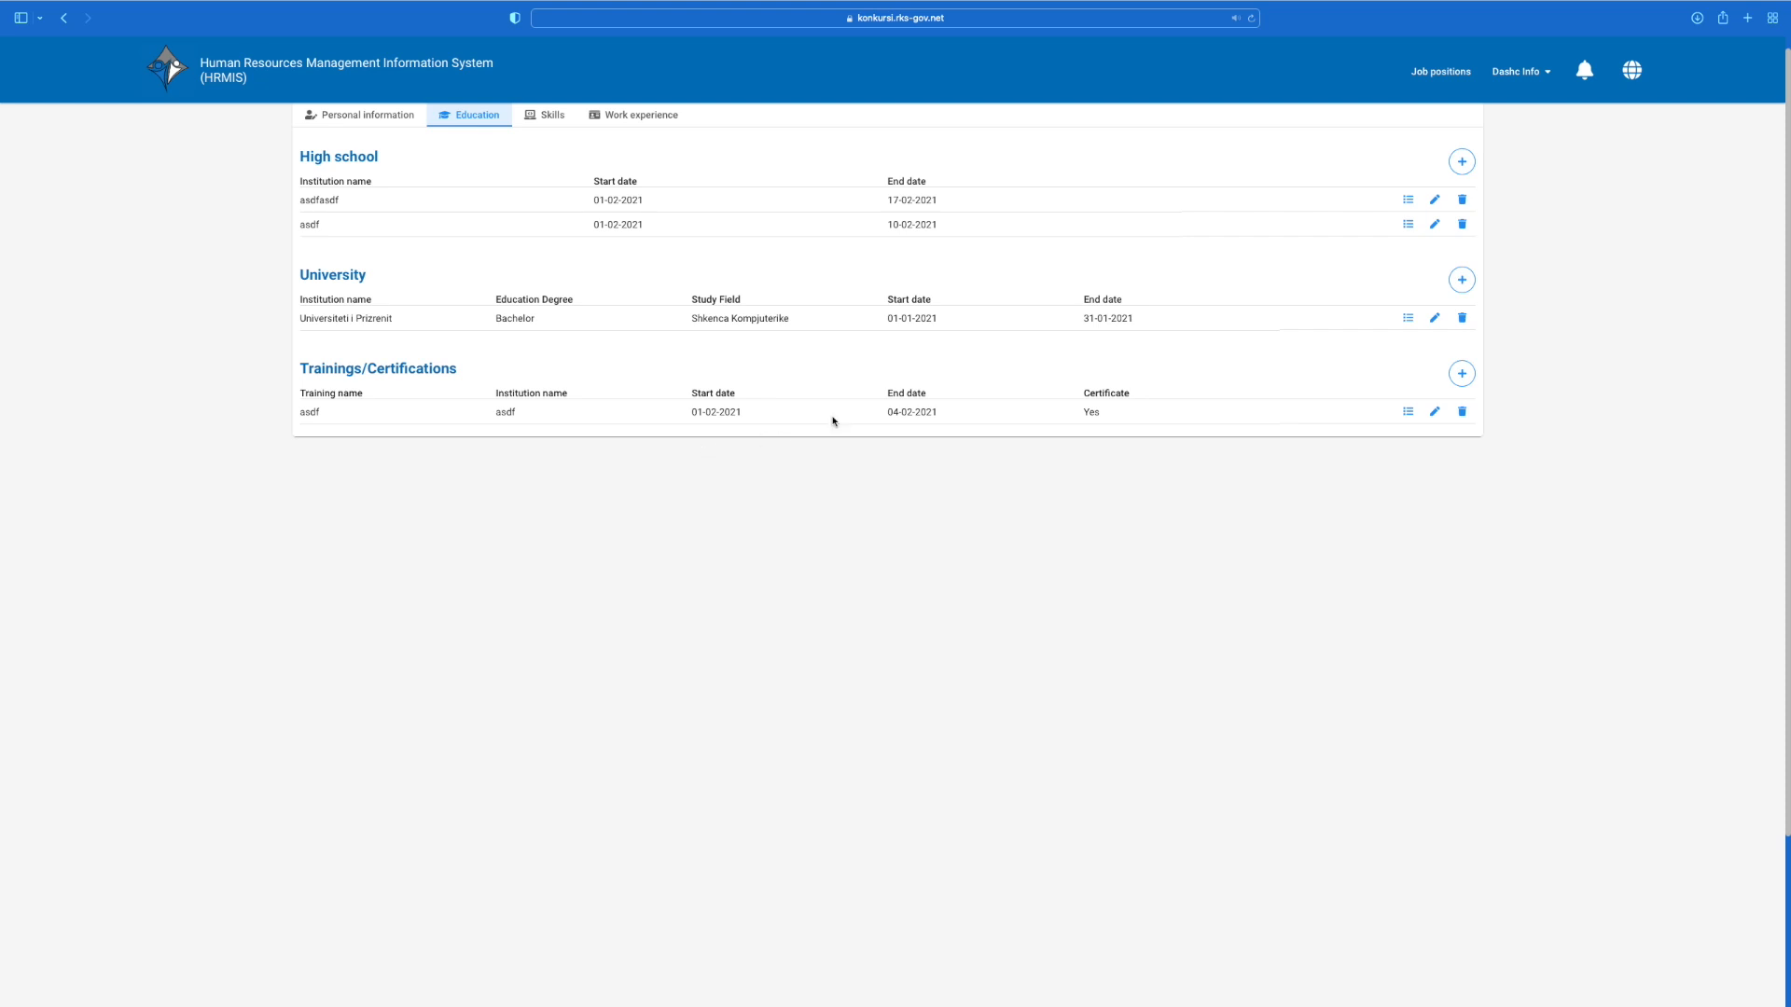
# Step: Add a Bachelor entry 'University', field 'Study field', 01-10-2010 to 30-06-2013, with BACHELOR.pdf
pyautogui.click(1461, 280)
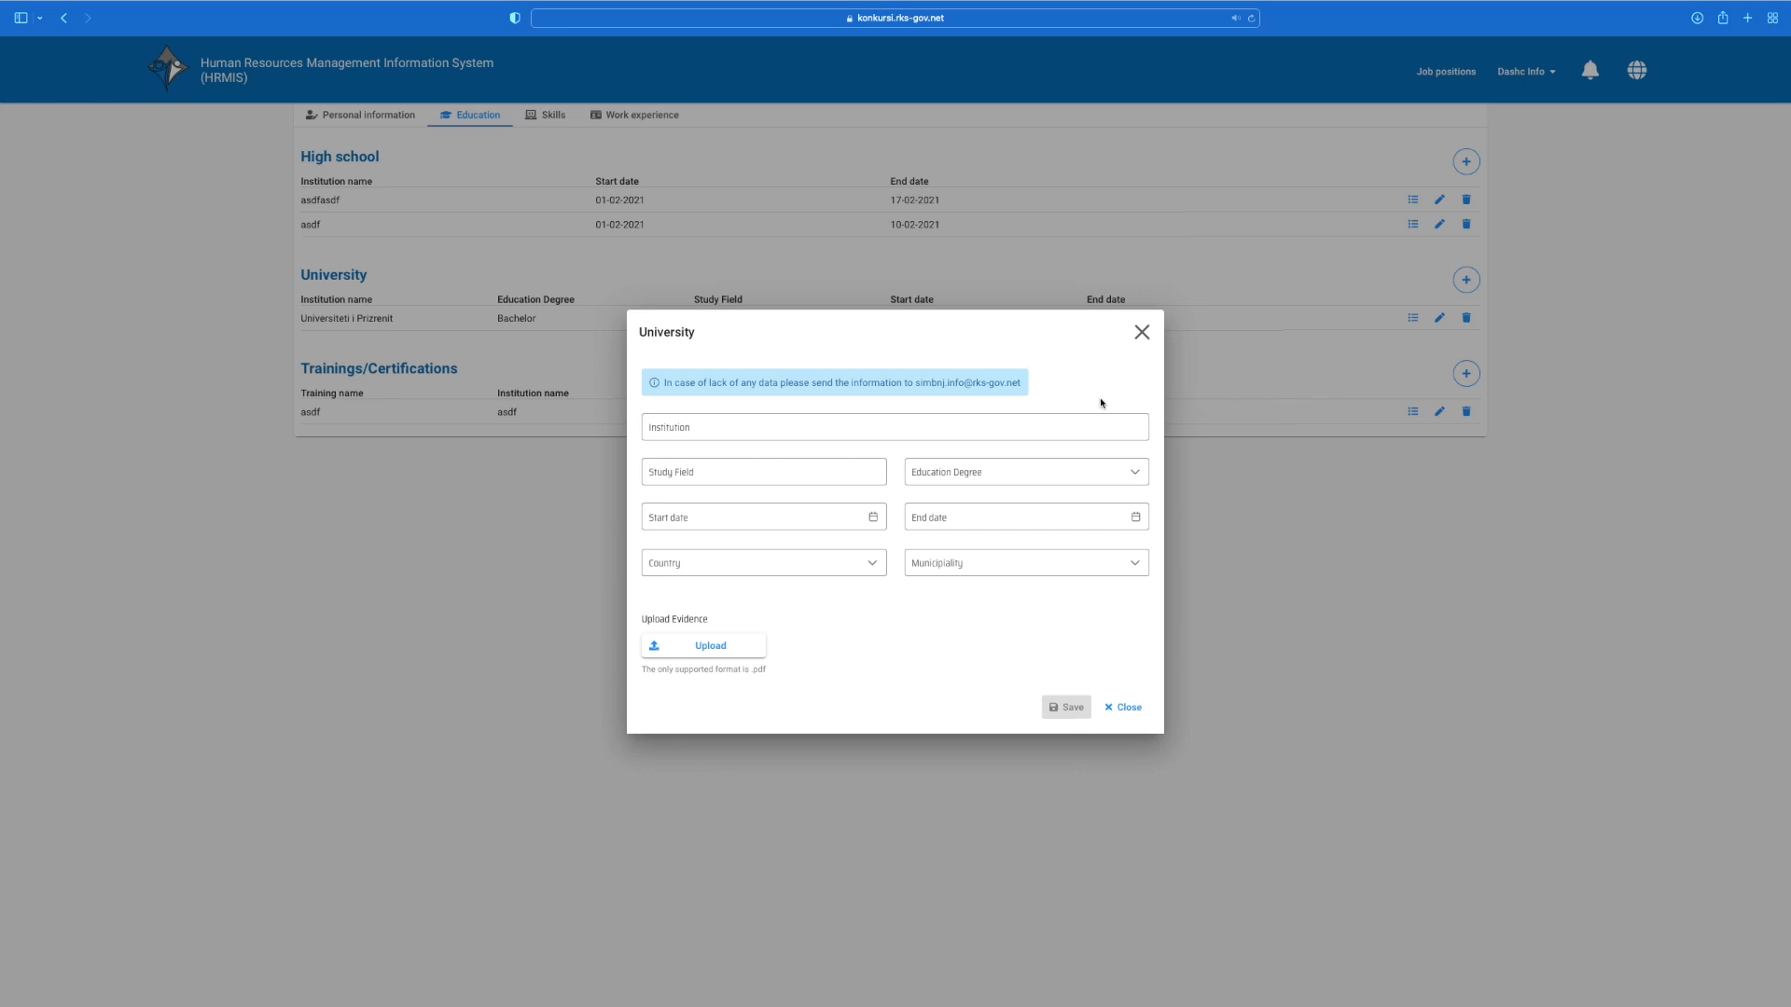
pyautogui.click(895, 424)
pyautogui.write('University')
pyautogui.click(772, 472)
pyautogui.write('Study field')
pyautogui.click(1072, 475)
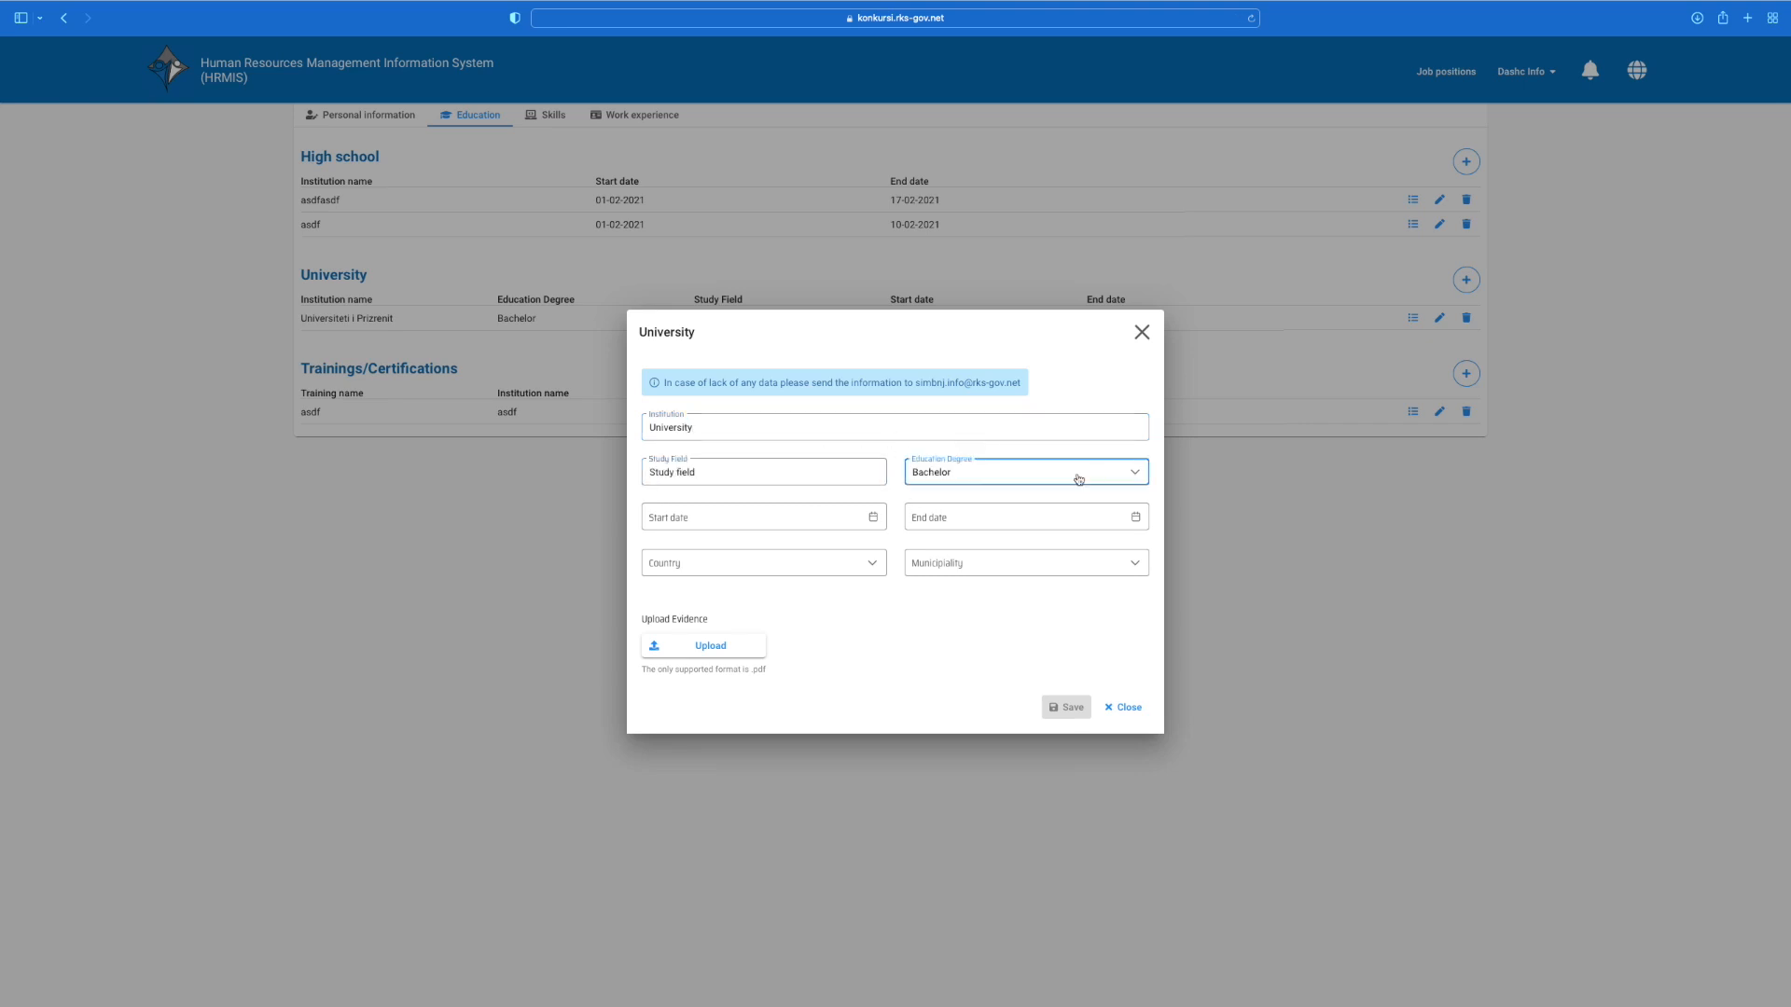
pyautogui.click(782, 519)
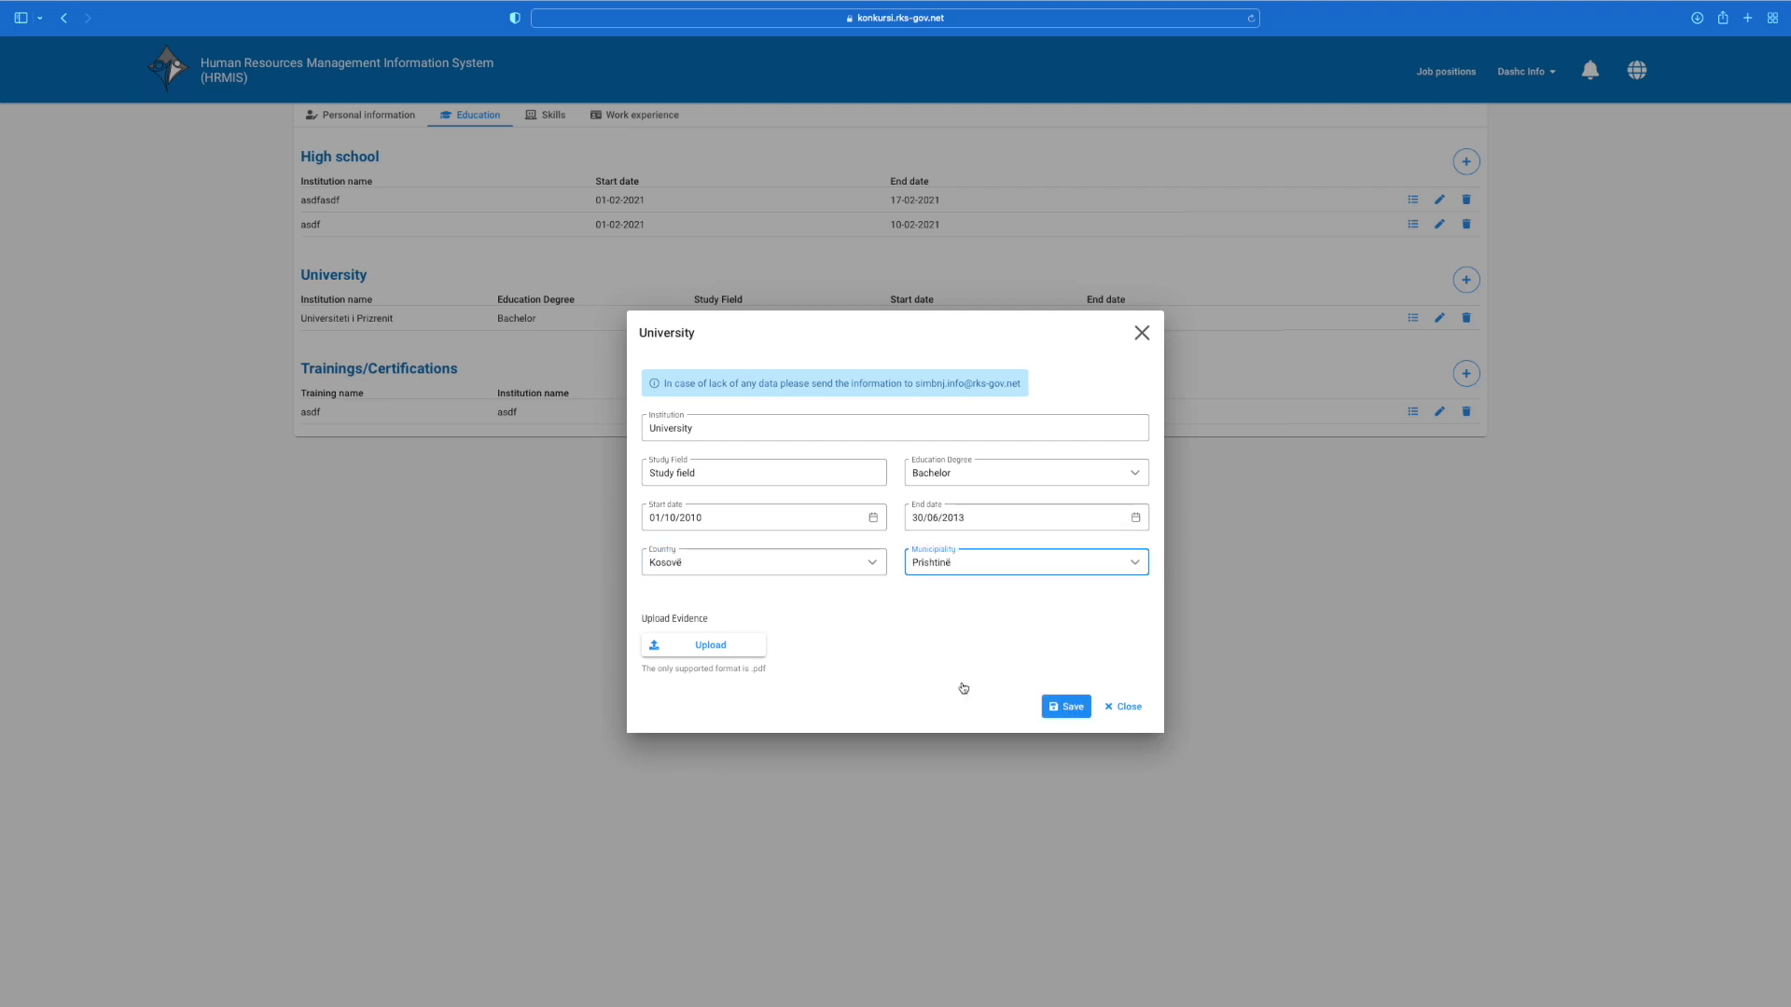
pyautogui.click(730, 639)
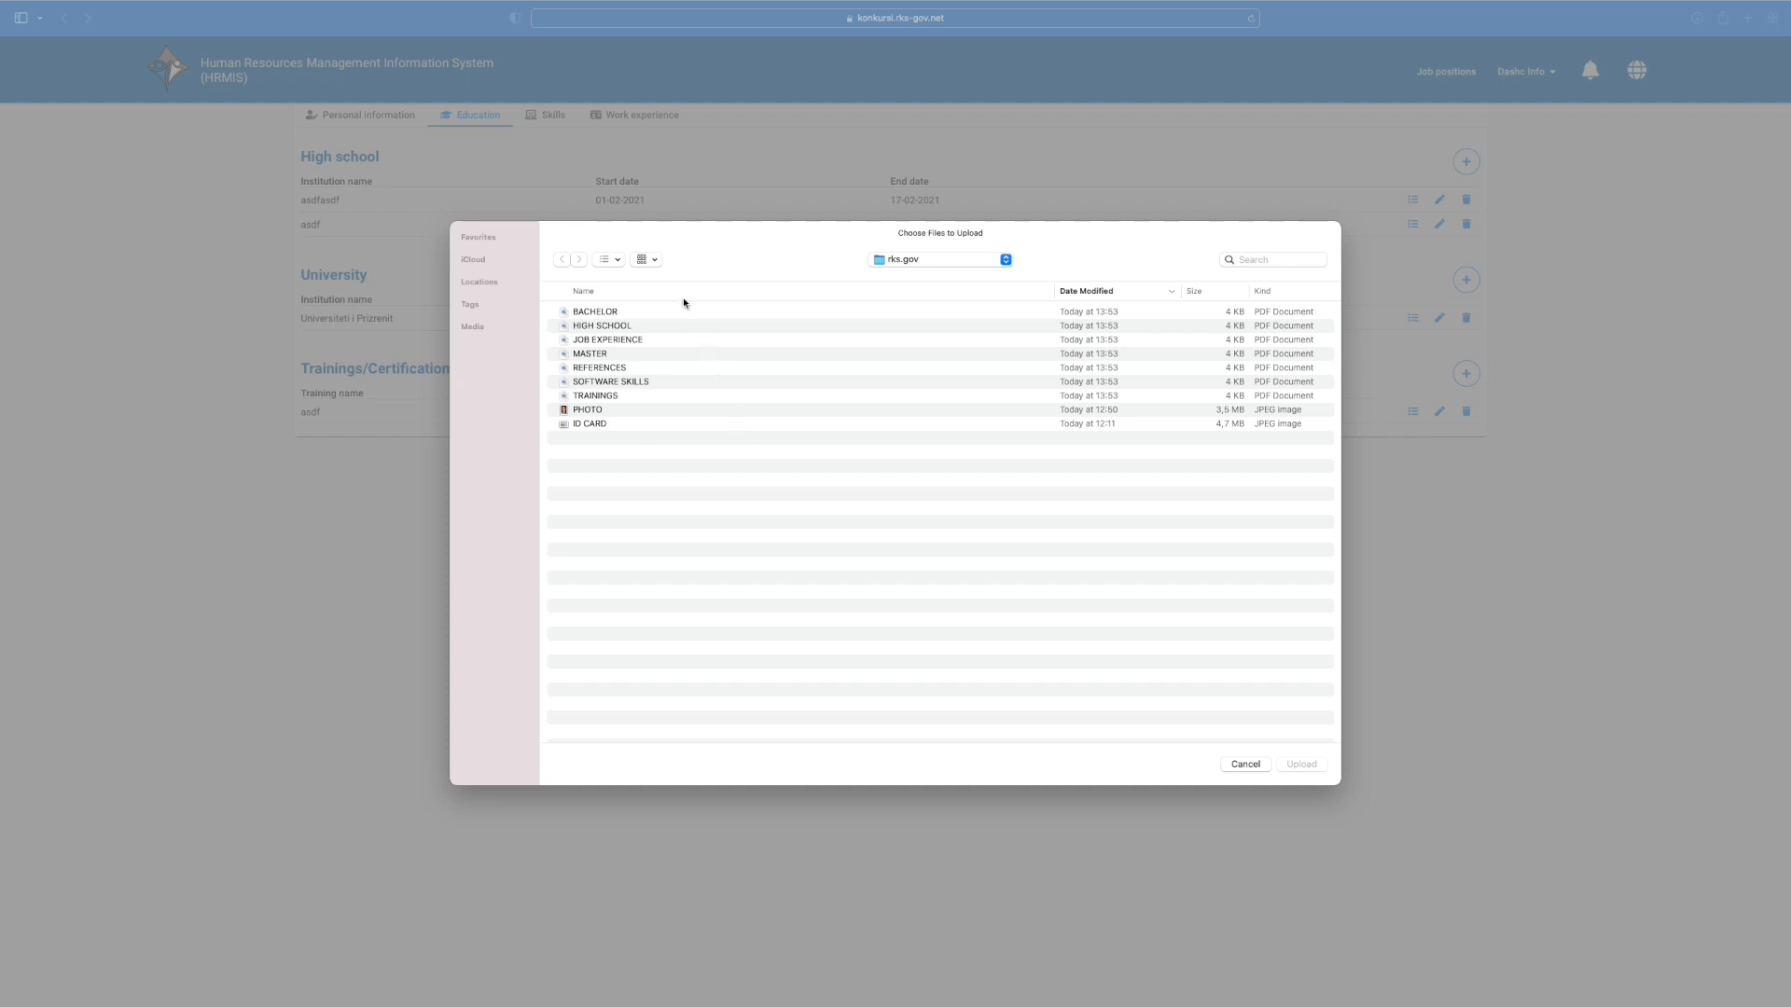
pyautogui.click(631, 313)
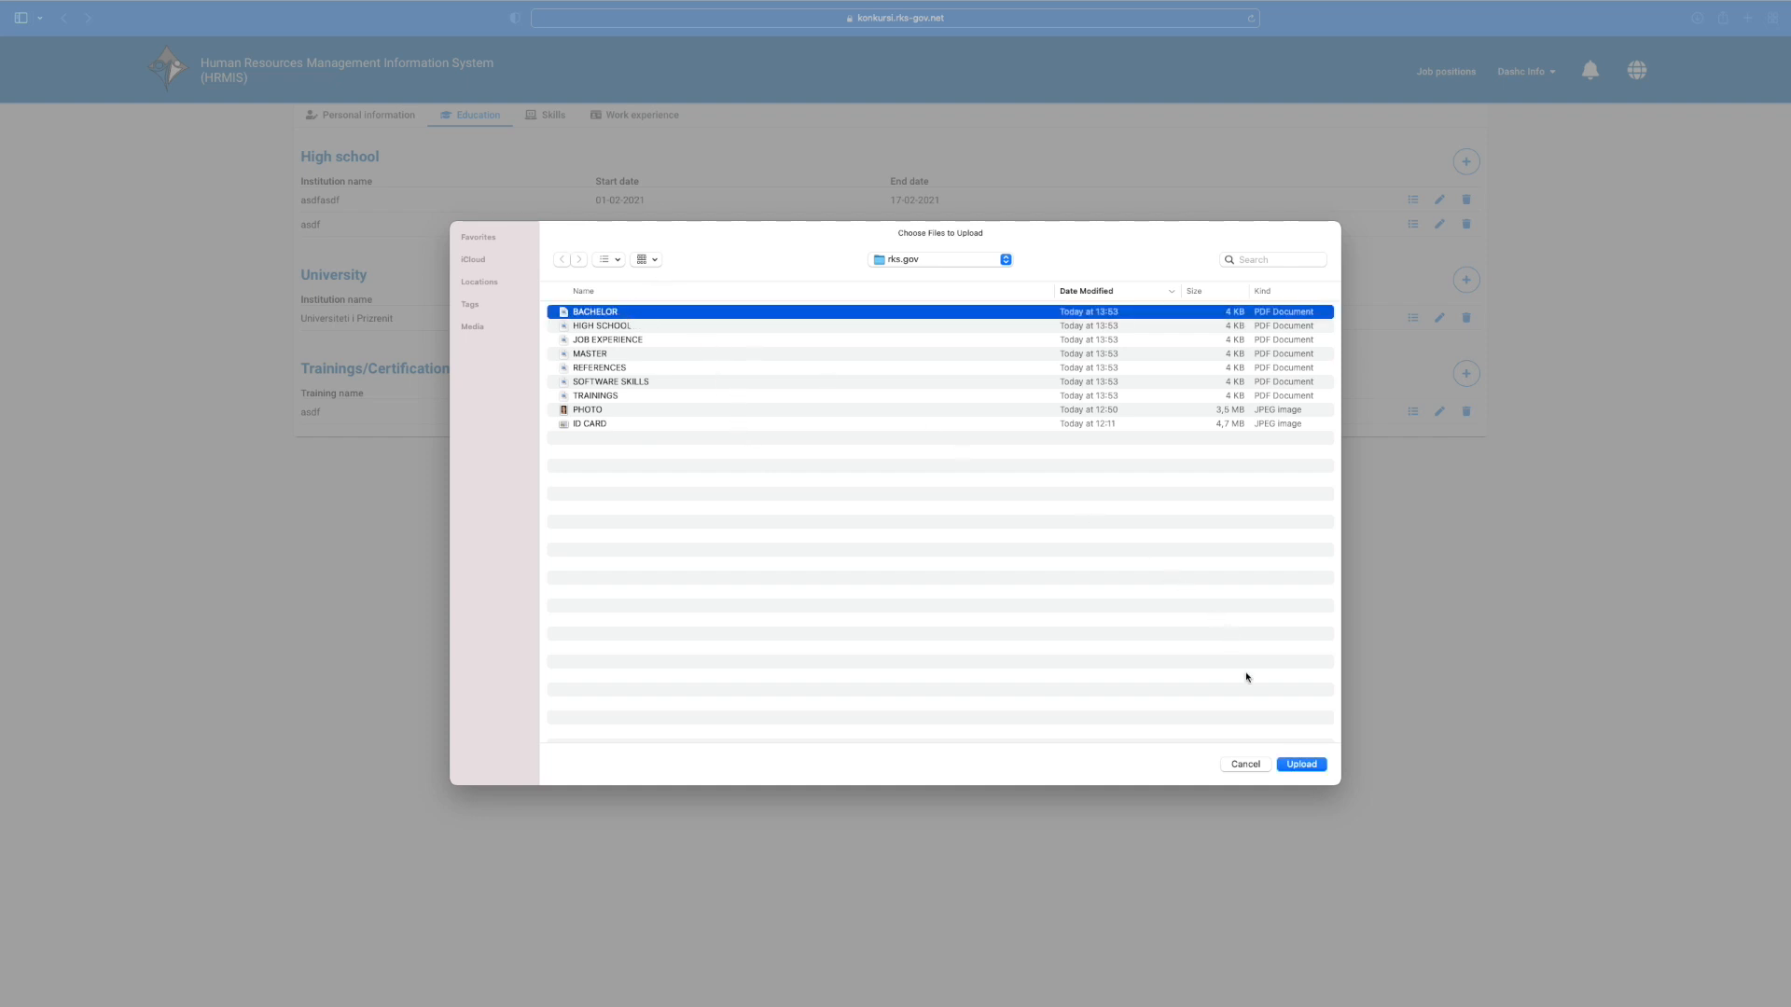
pyautogui.click(1296, 764)
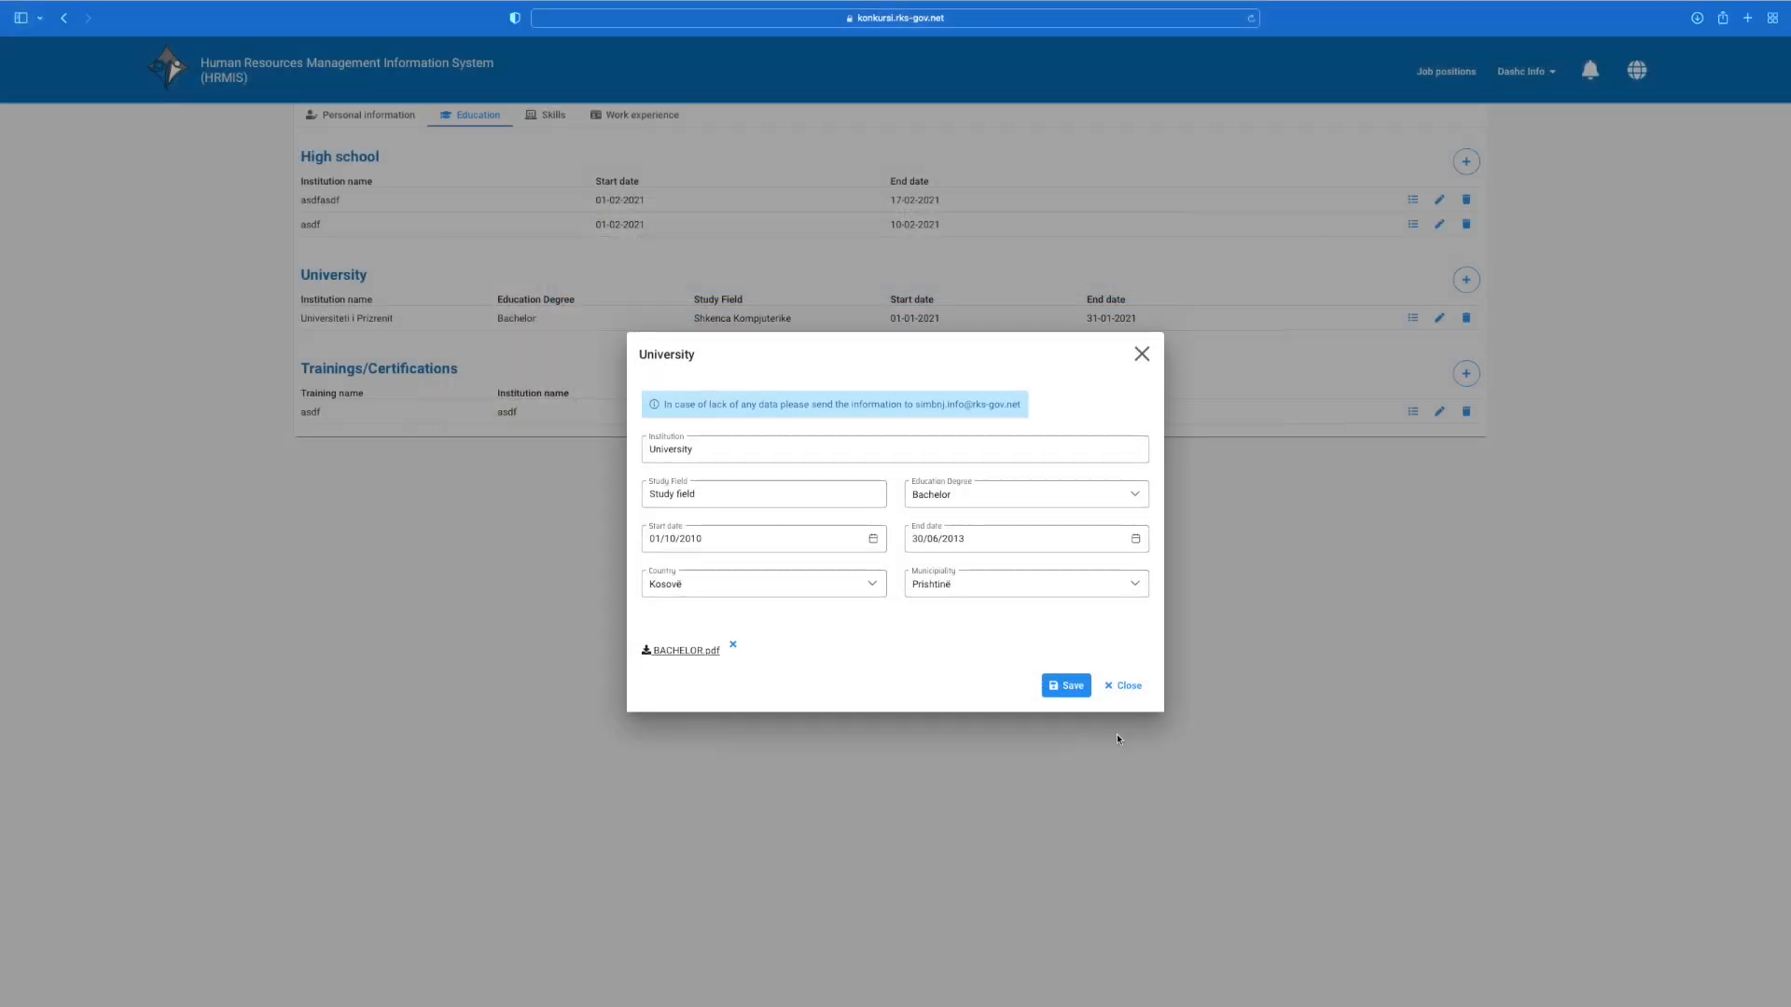
pyautogui.click(1066, 687)
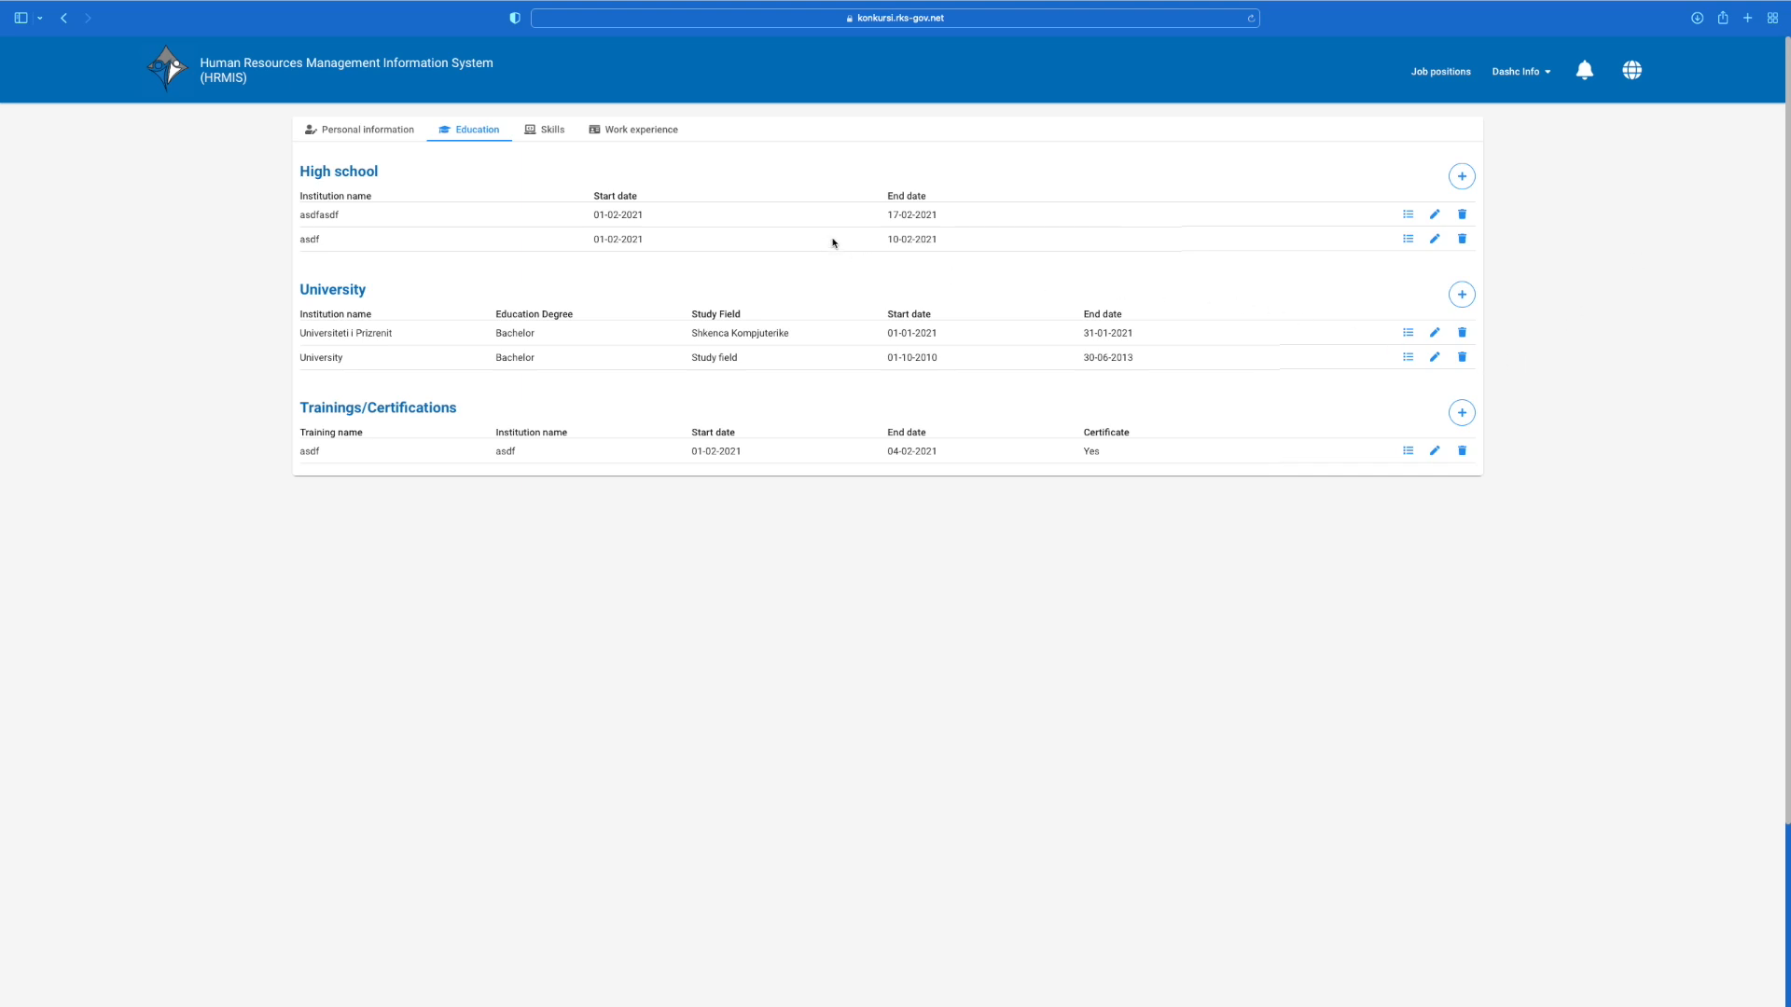
# Step: Add a High School entry with the HIGH SCHOOL PDF attached as evidence
pyautogui.click(1461, 176)
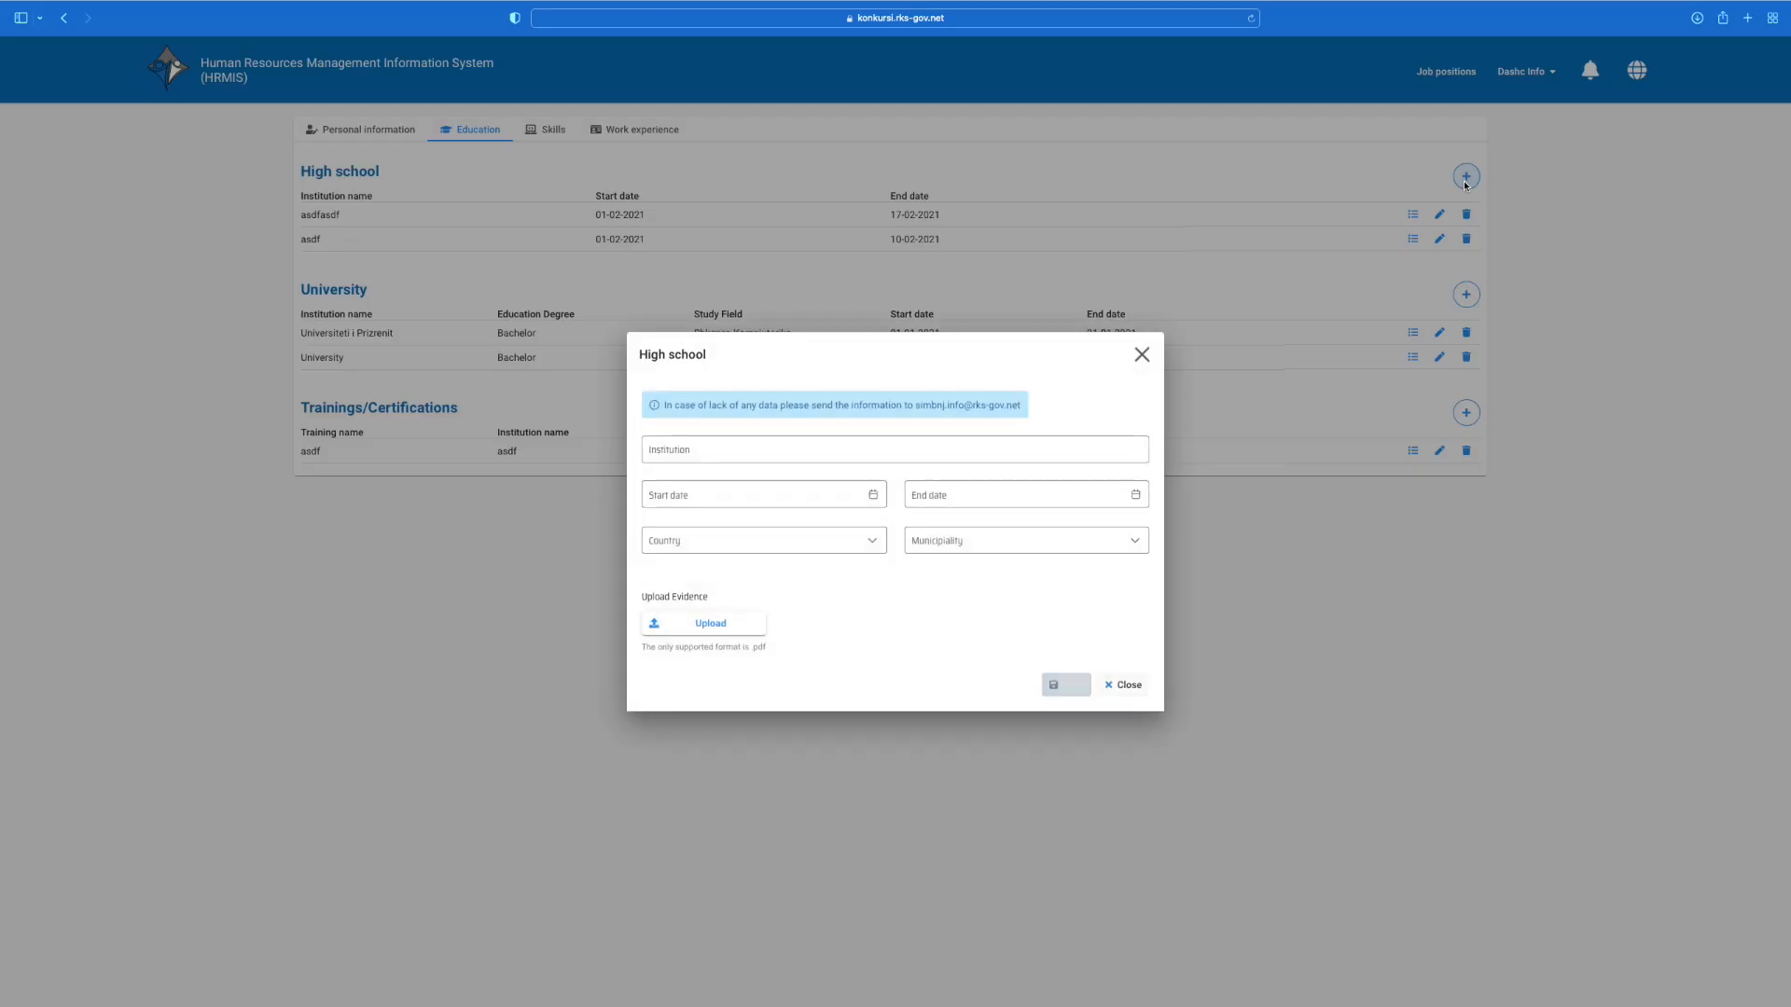
pyautogui.click(751, 621)
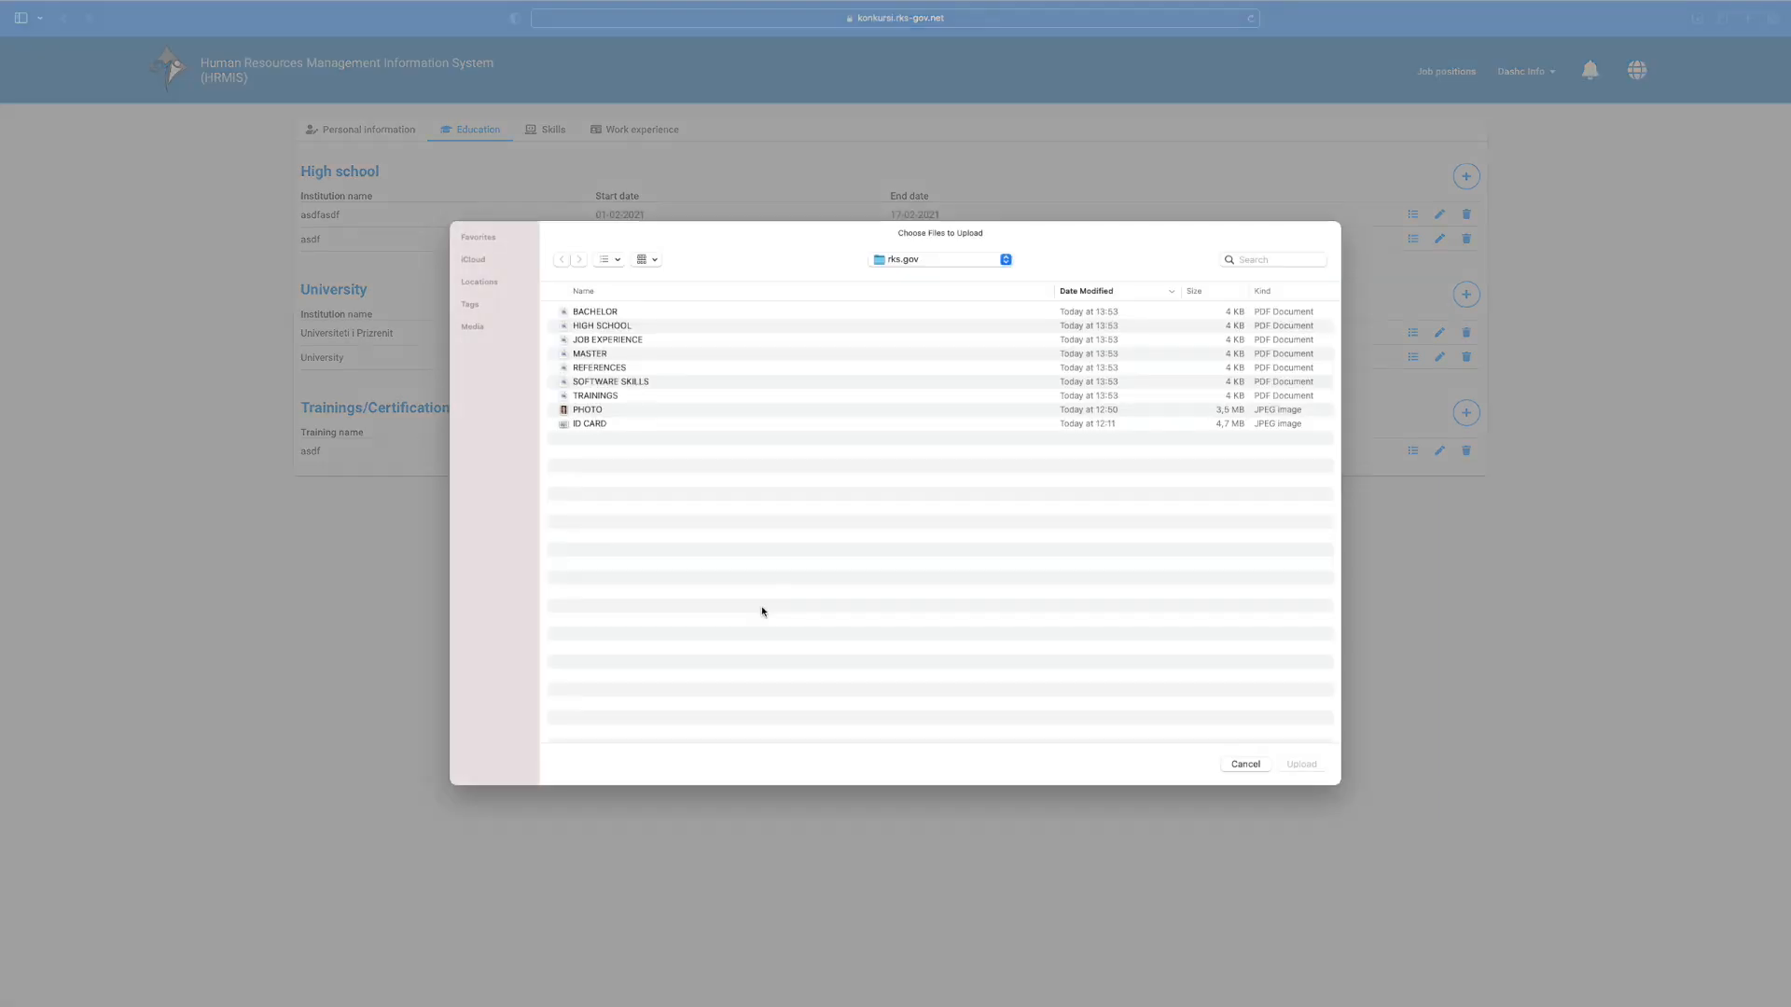
pyautogui.click(602, 327)
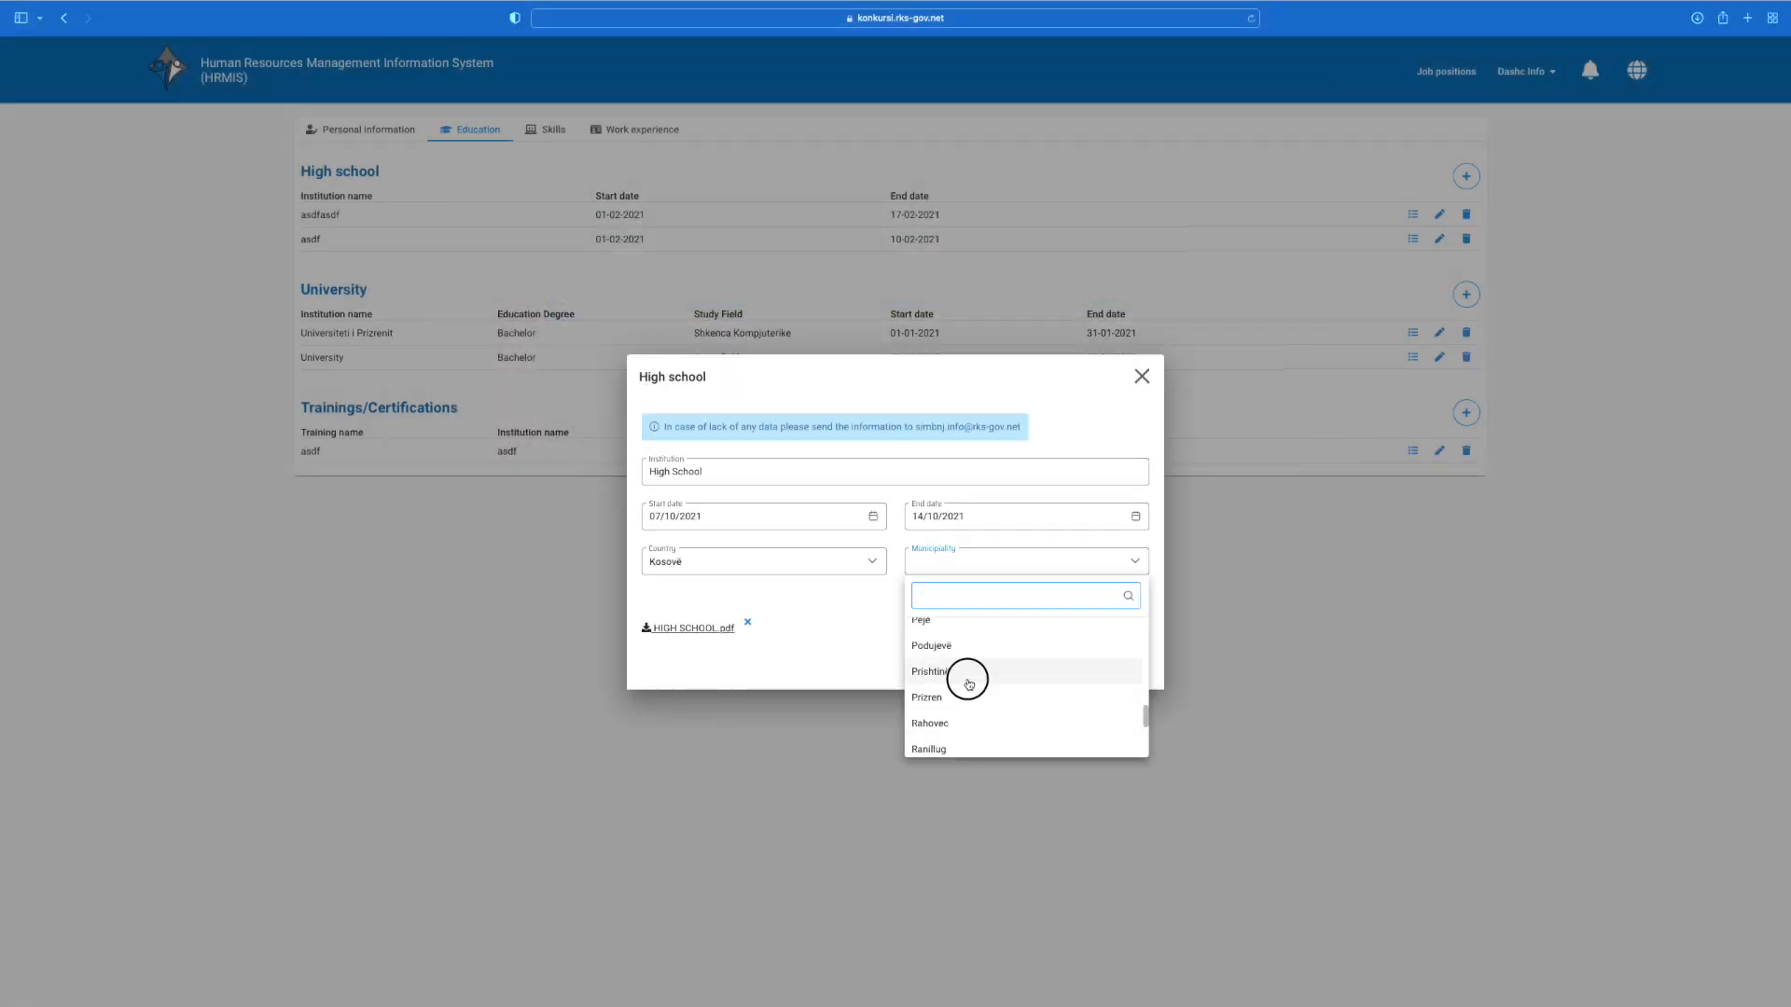
pyautogui.click(968, 676)
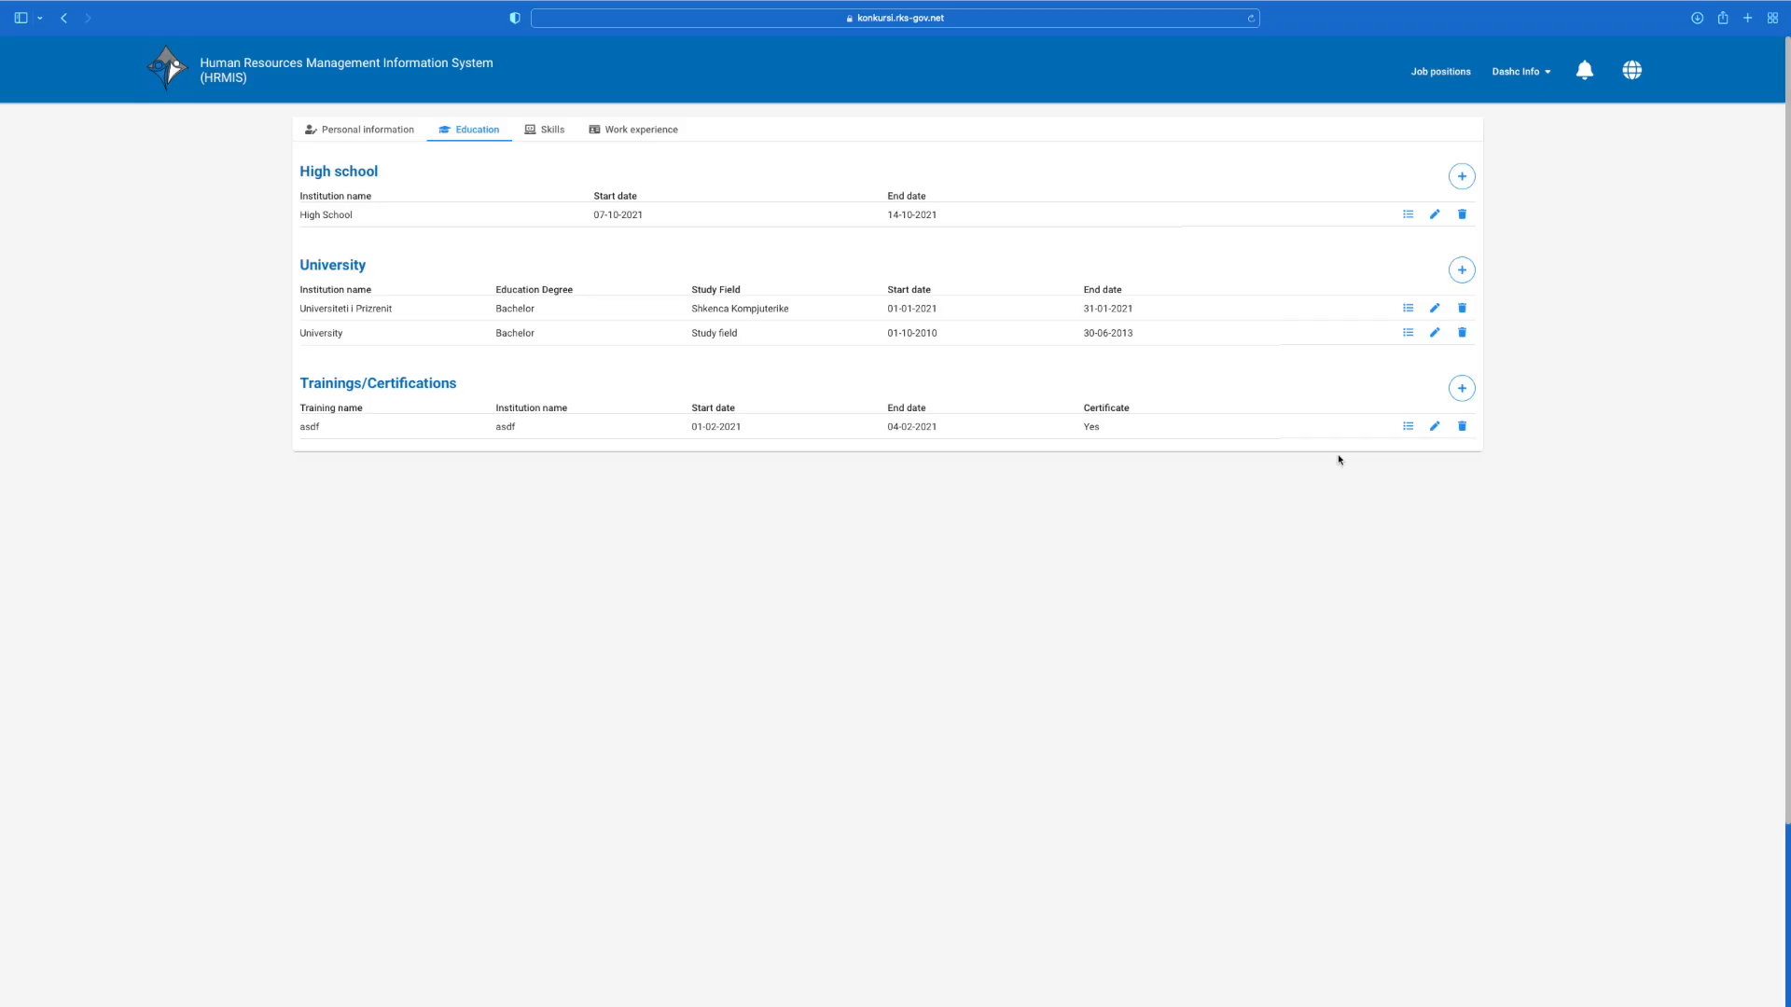
# Step: Add a training in Prishtinë with an earned certificate and the TRAININGS PDF as evidence
pyautogui.click(1461, 388)
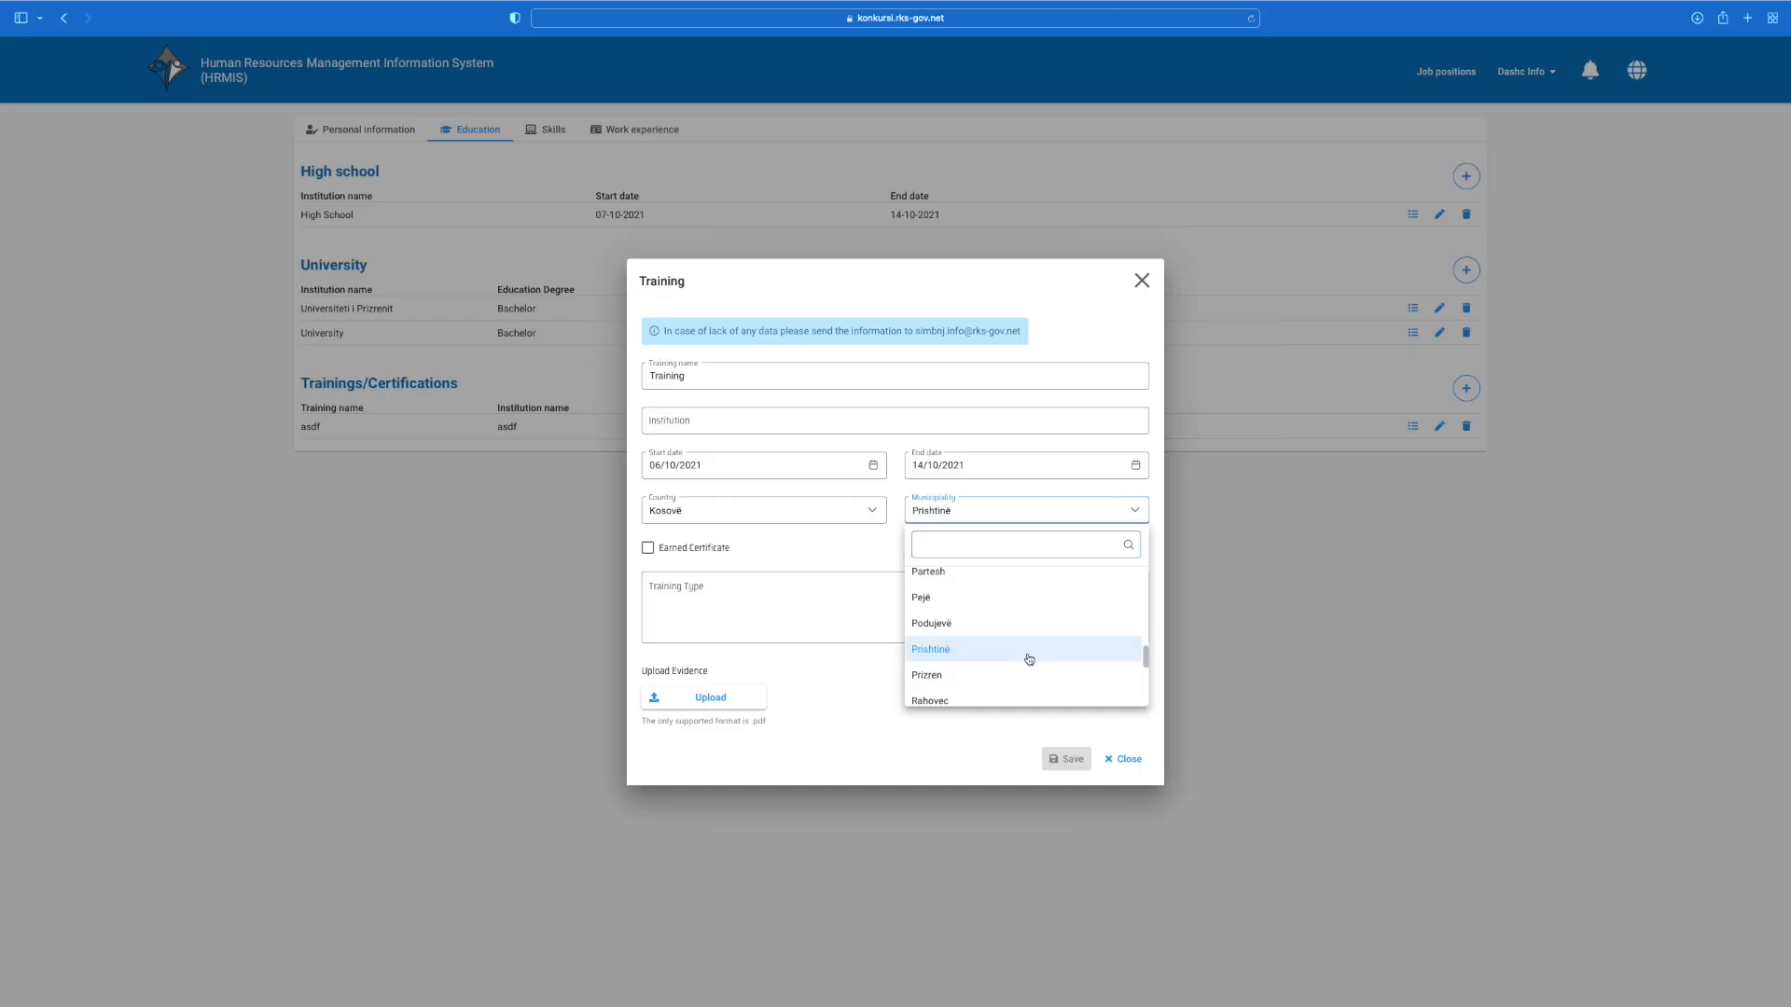
pyautogui.click(1029, 660)
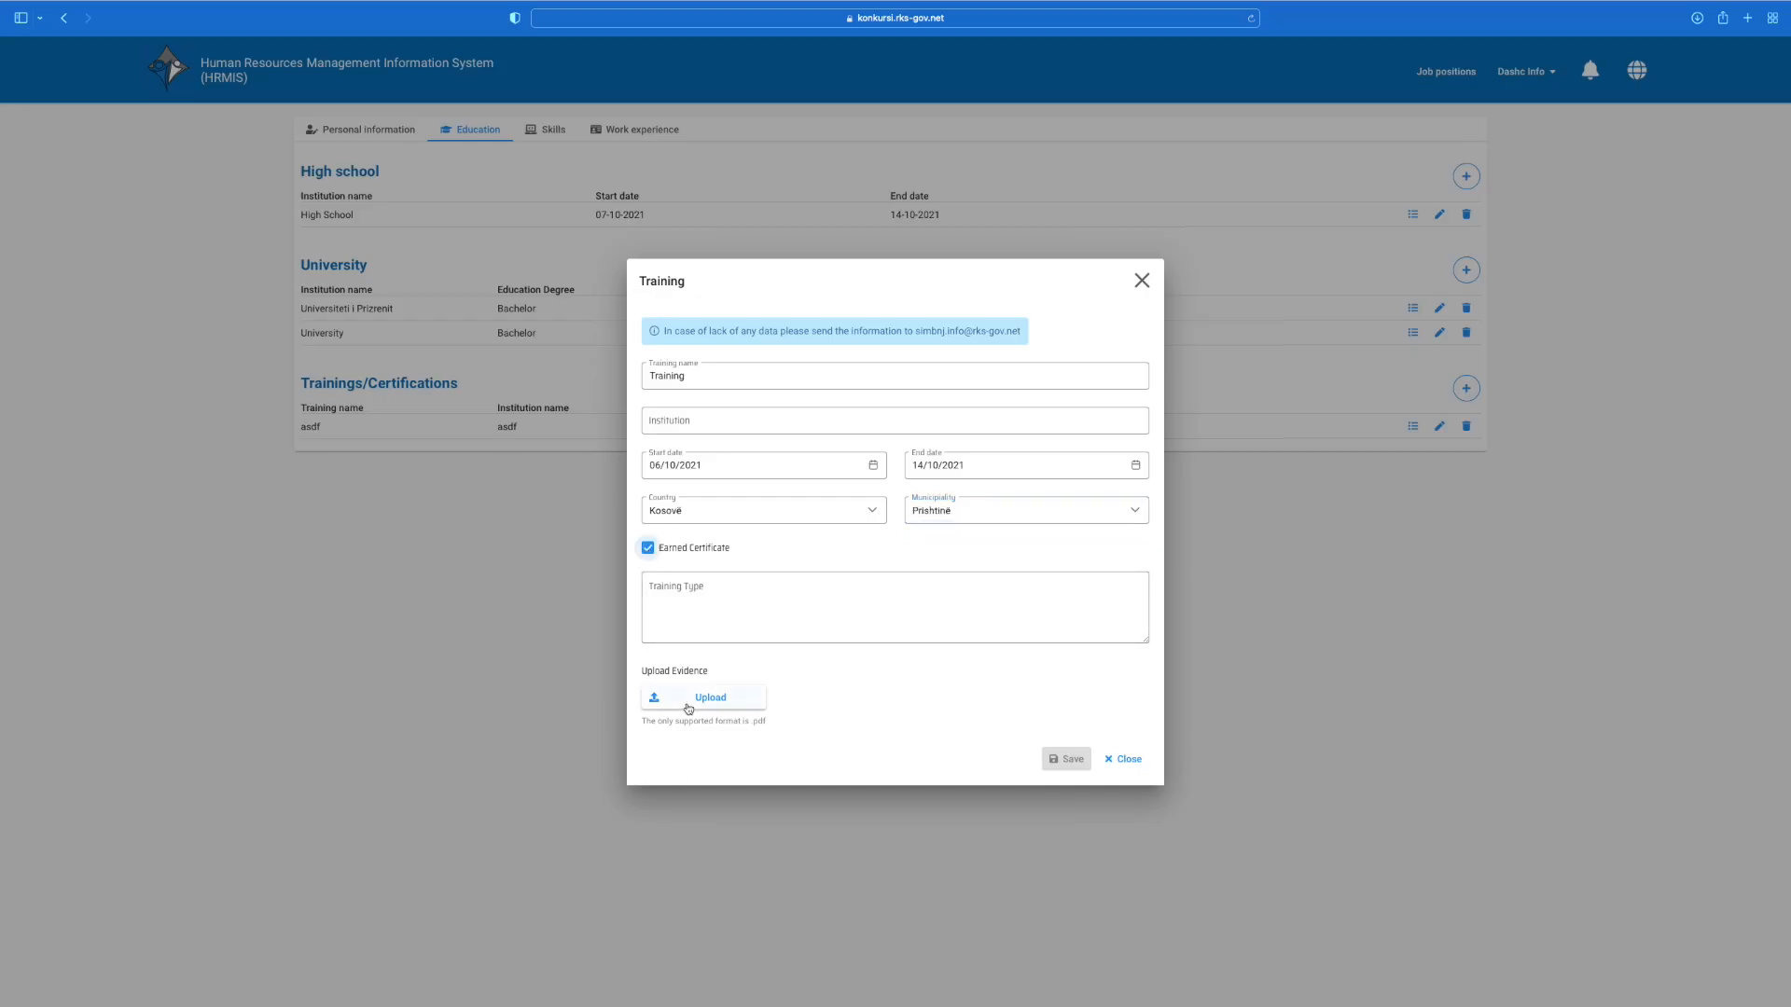
pyautogui.click(691, 707)
pyautogui.click(602, 399)
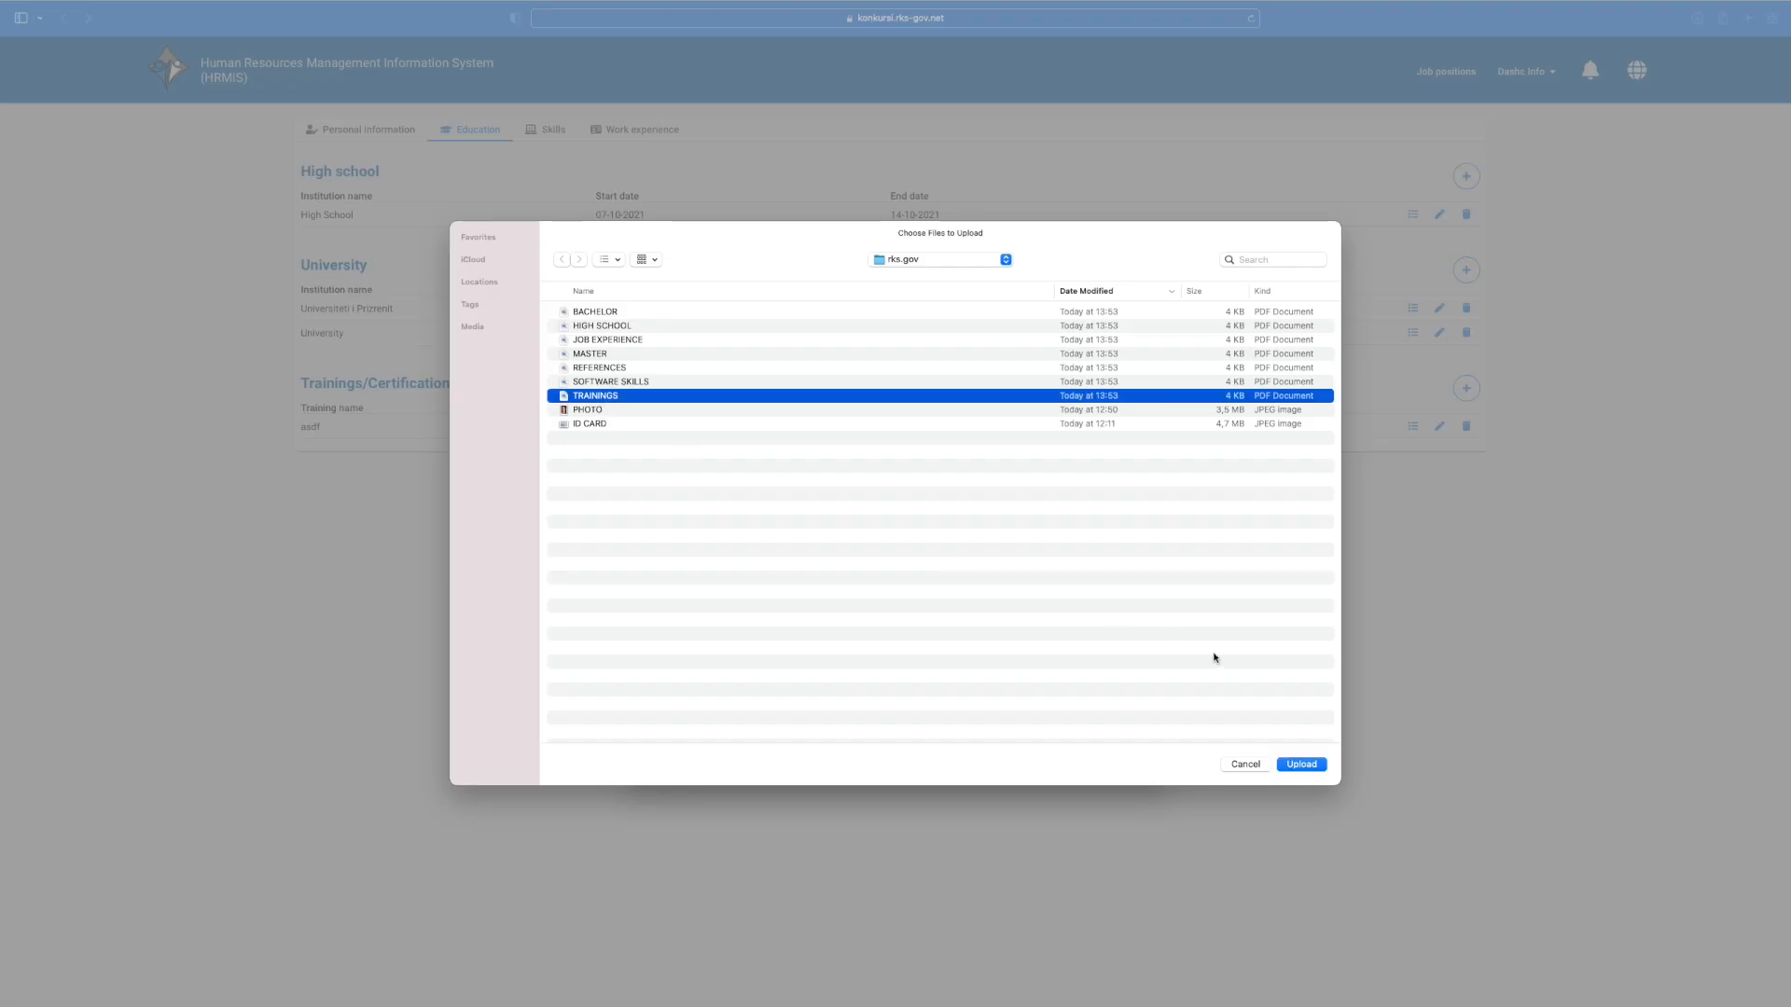
pyautogui.click(1315, 767)
pyautogui.click(546, 131)
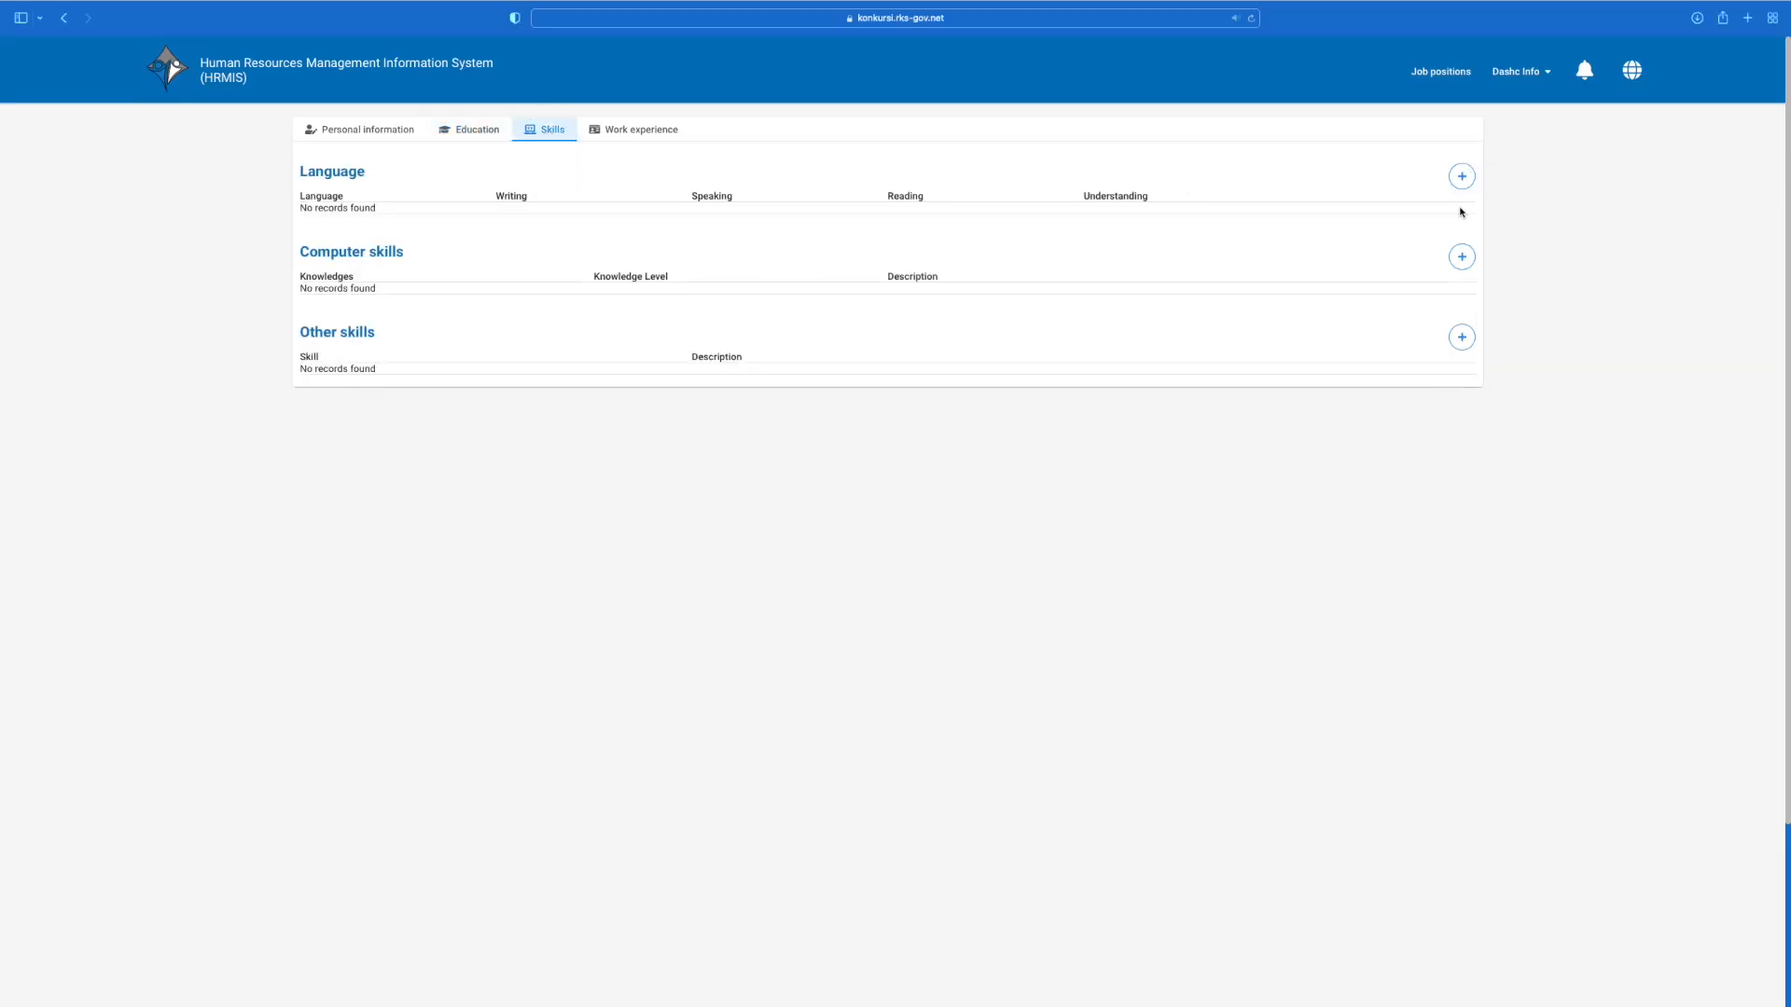
# Step: Add English as a language with writing, reading, speaking and understanding all Advanced
pyautogui.click(1462, 176)
pyautogui.click(1060, 471)
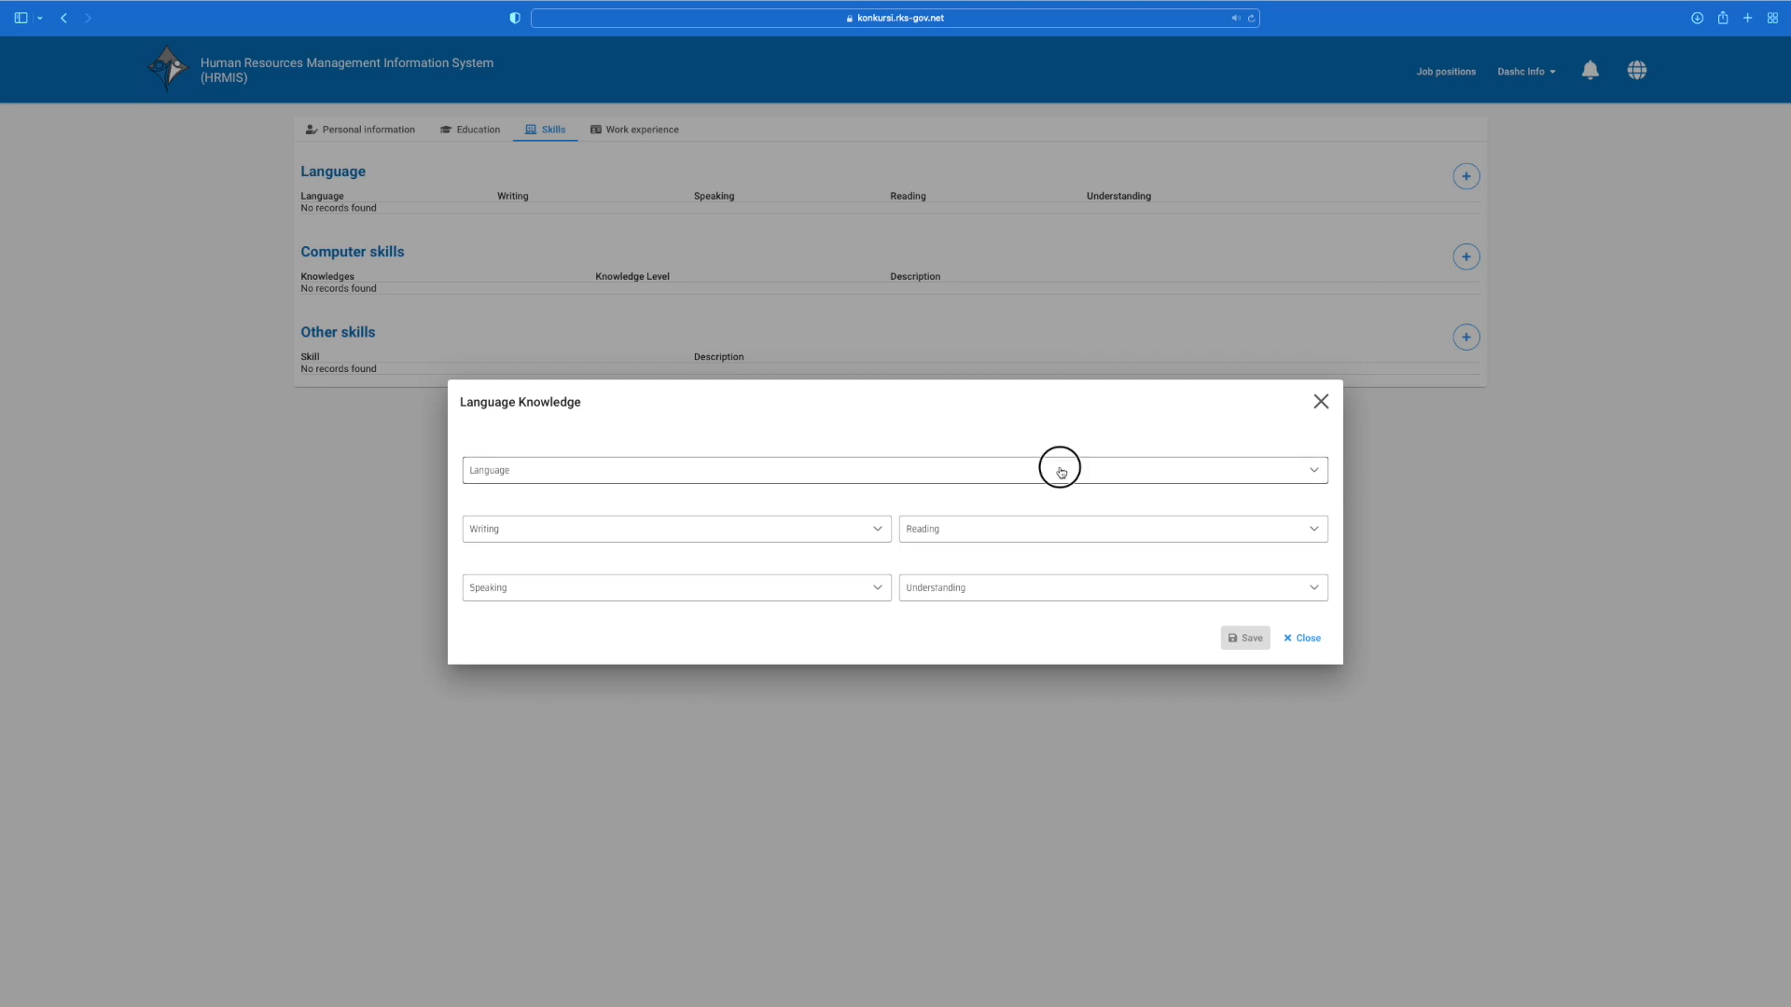
pyautogui.click(821, 532)
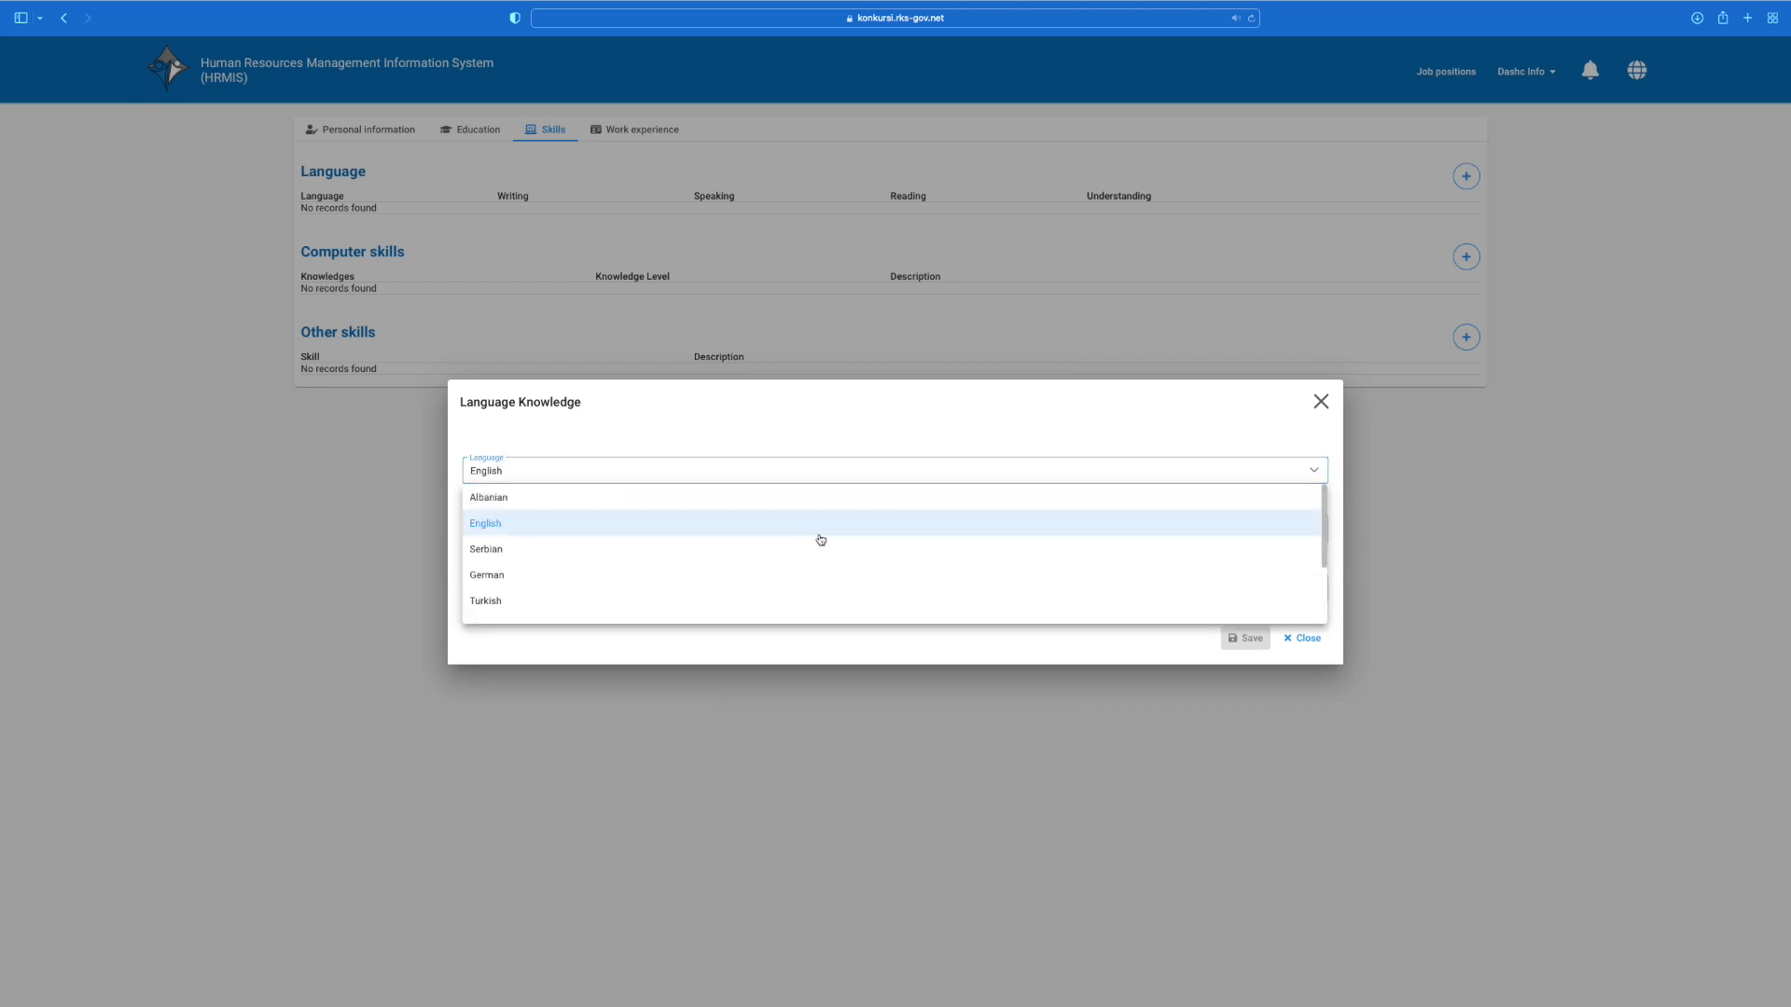
pyautogui.click(761, 529)
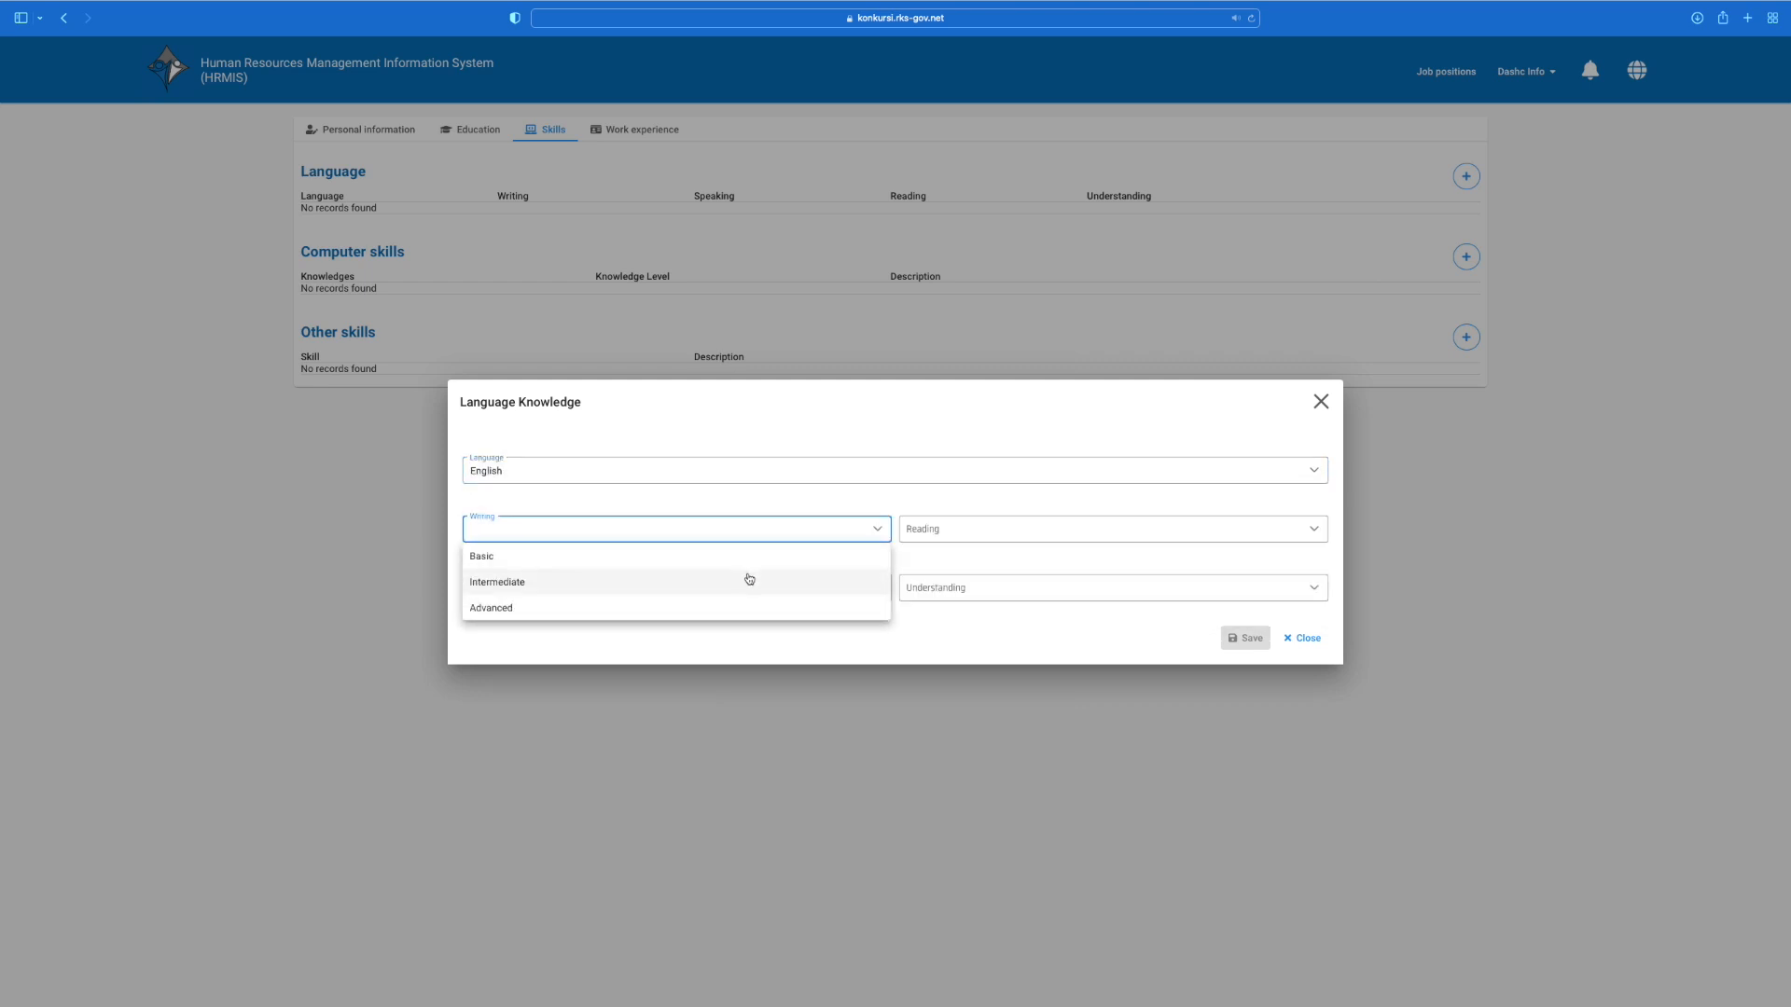
pyautogui.click(736, 607)
pyautogui.click(973, 534)
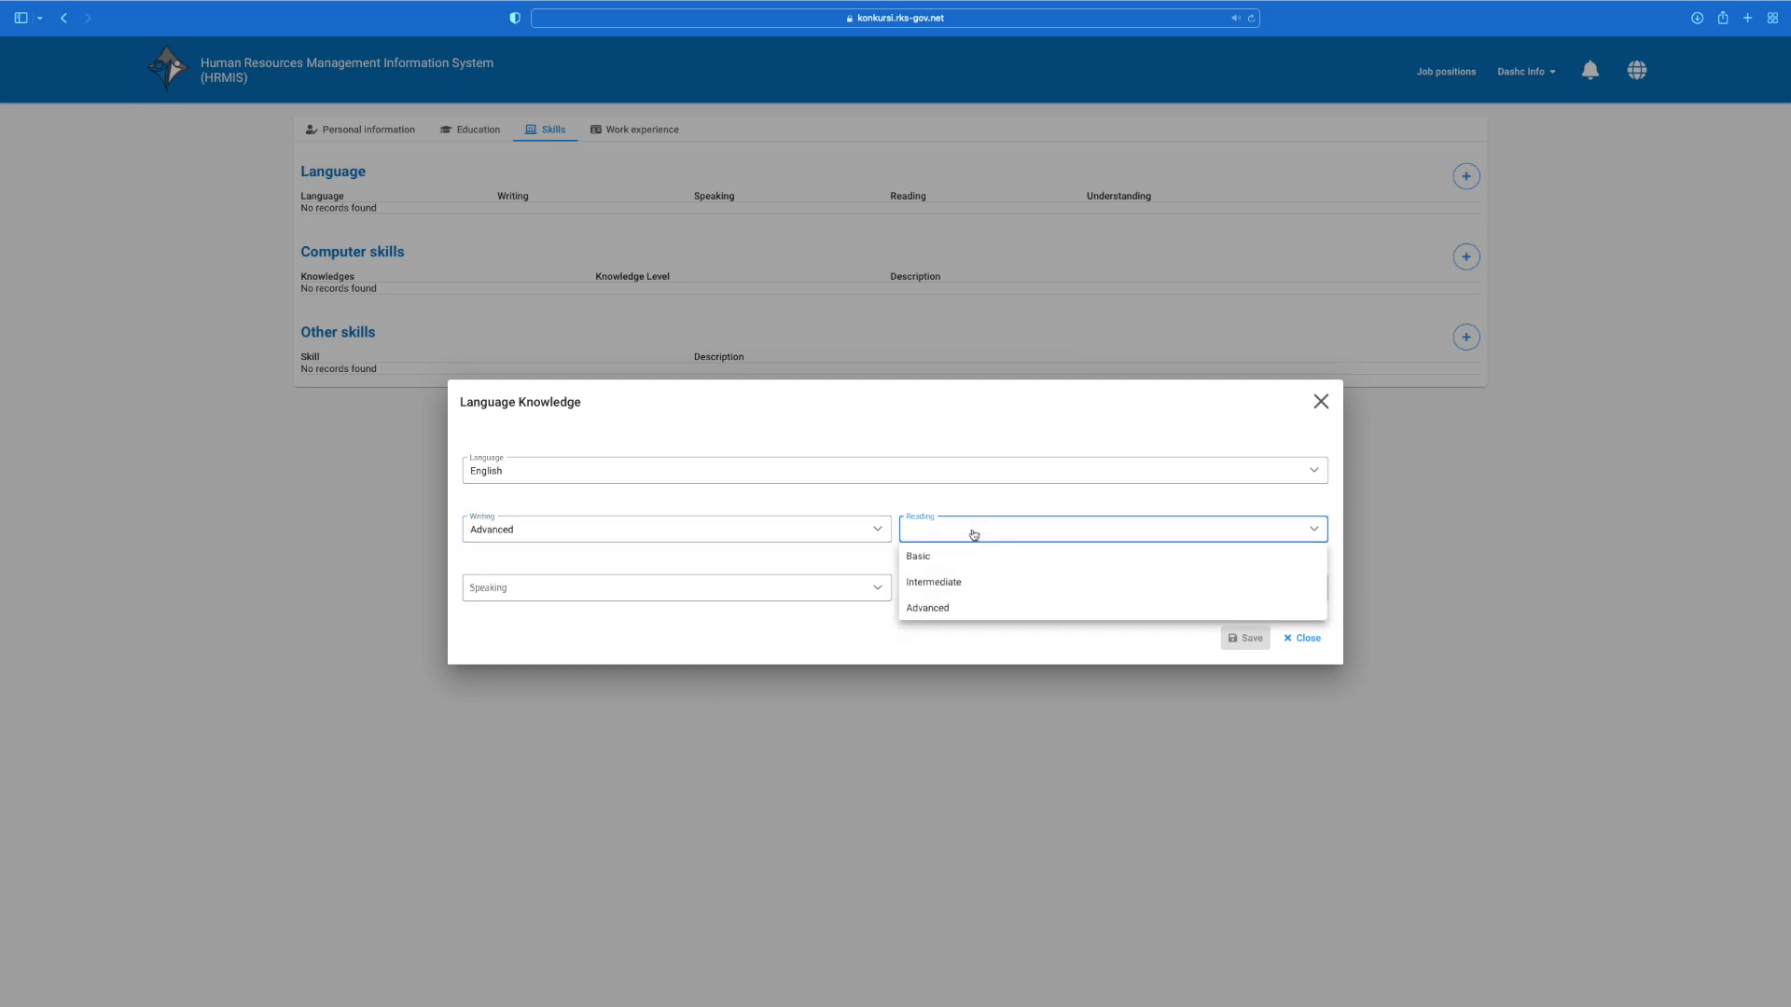
pyautogui.click(959, 608)
pyautogui.click(859, 590)
pyautogui.click(844, 667)
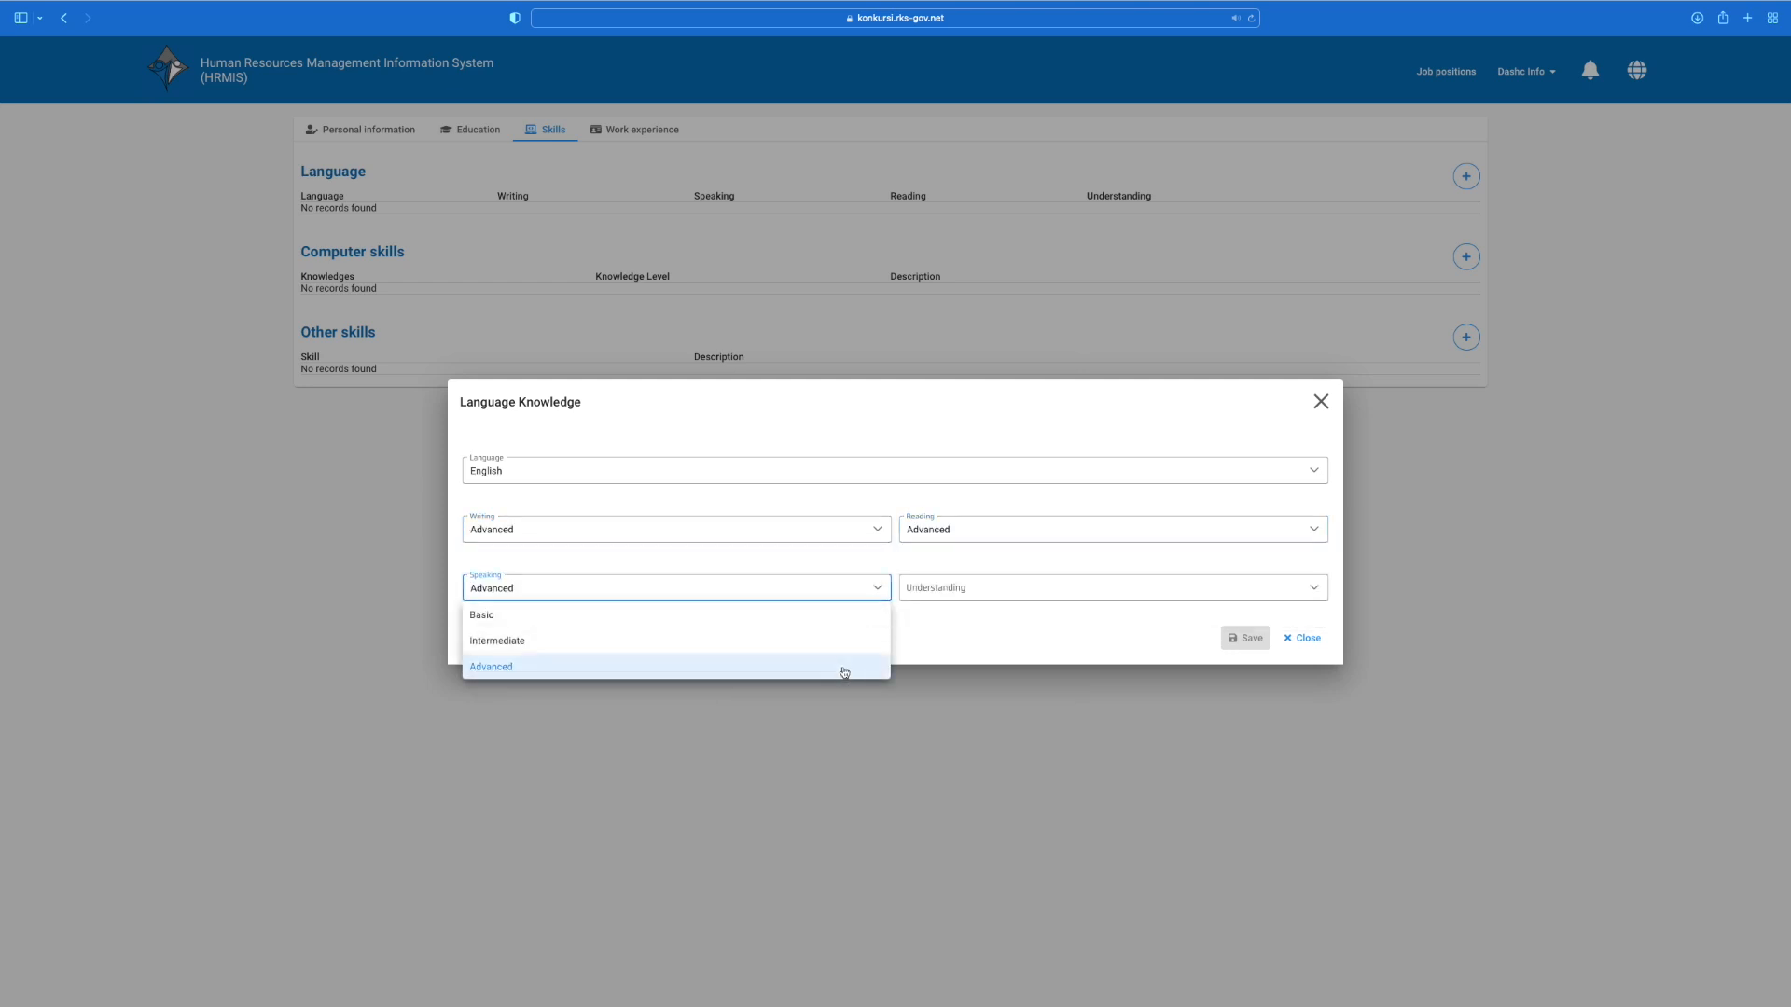
pyautogui.click(999, 585)
pyautogui.click(979, 666)
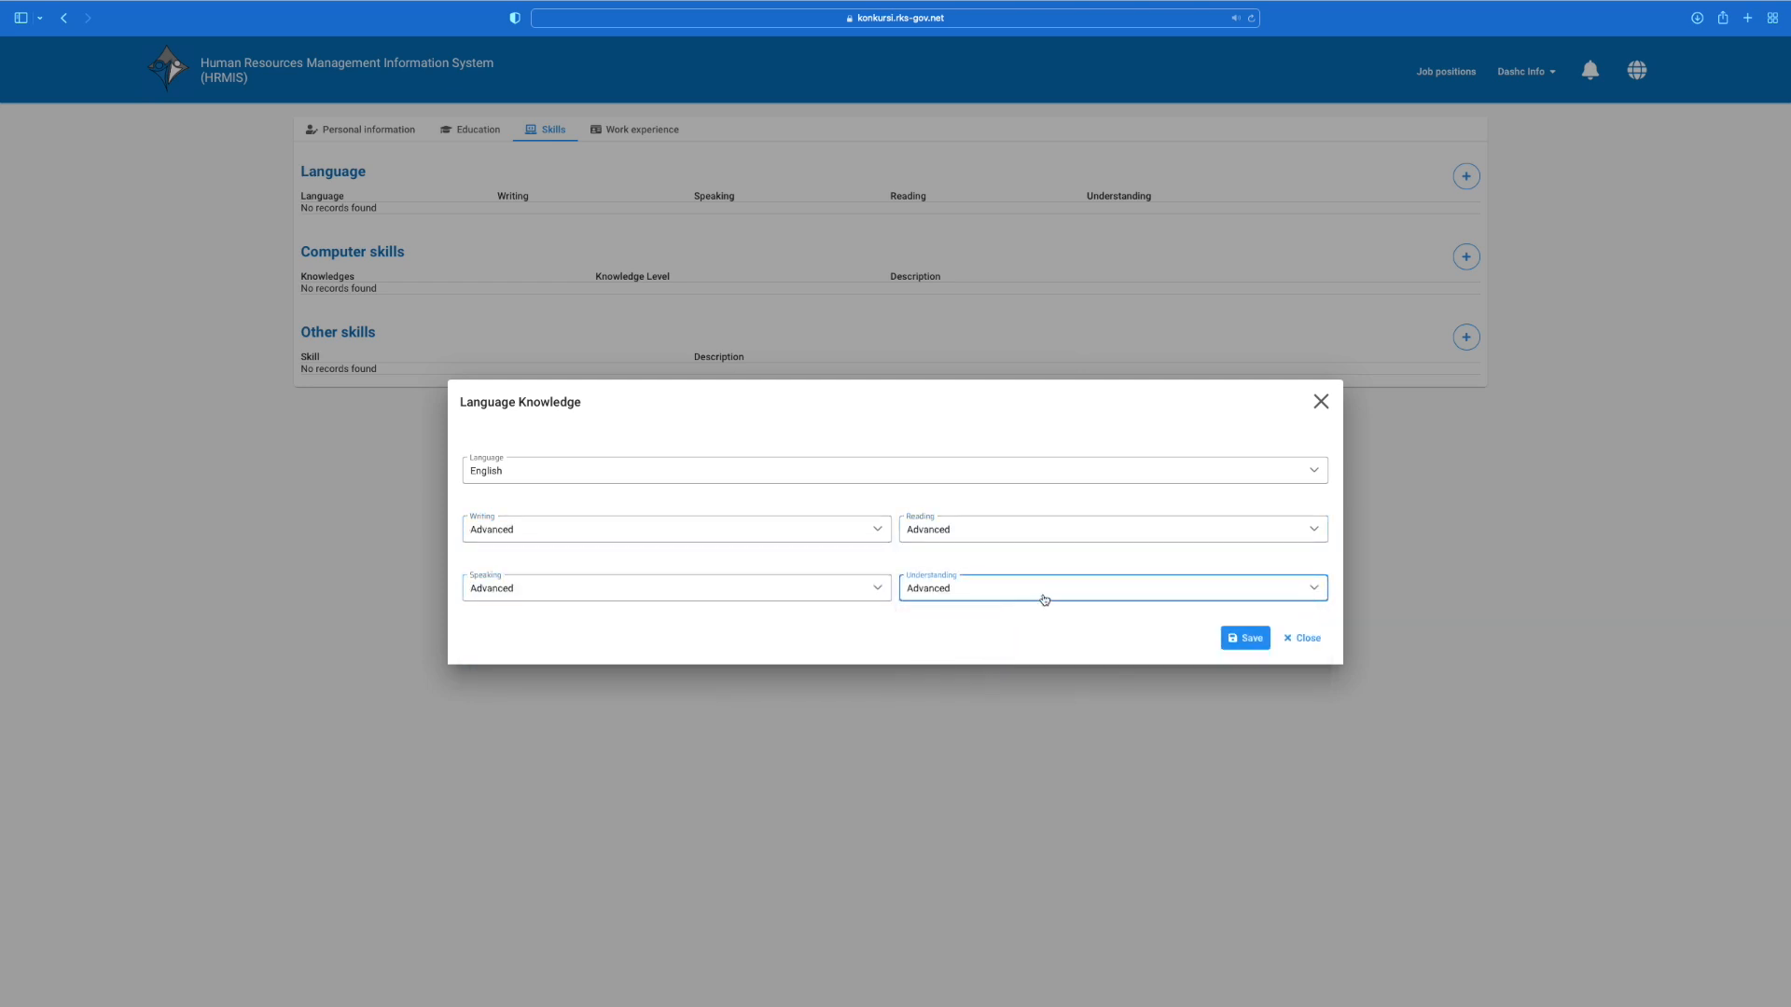
pyautogui.click(1252, 640)
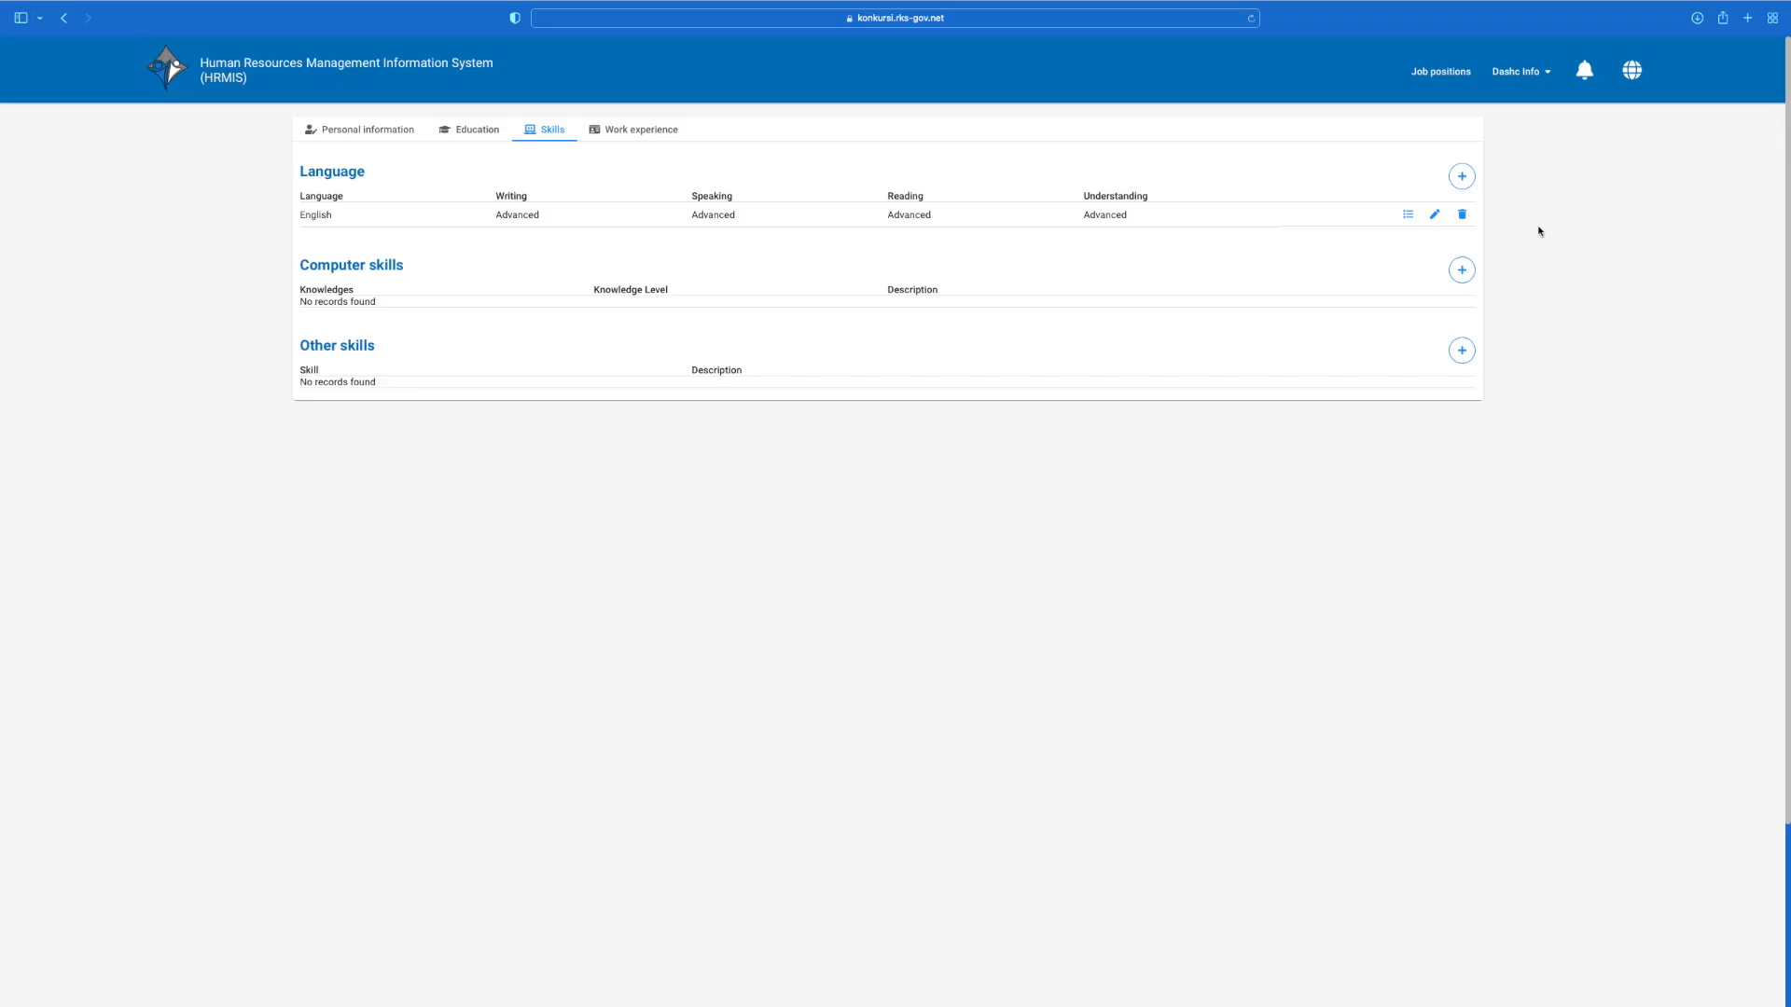
# Step: Add Albanian at Intermediate level and Serbian at Basic level
pyautogui.click(1462, 177)
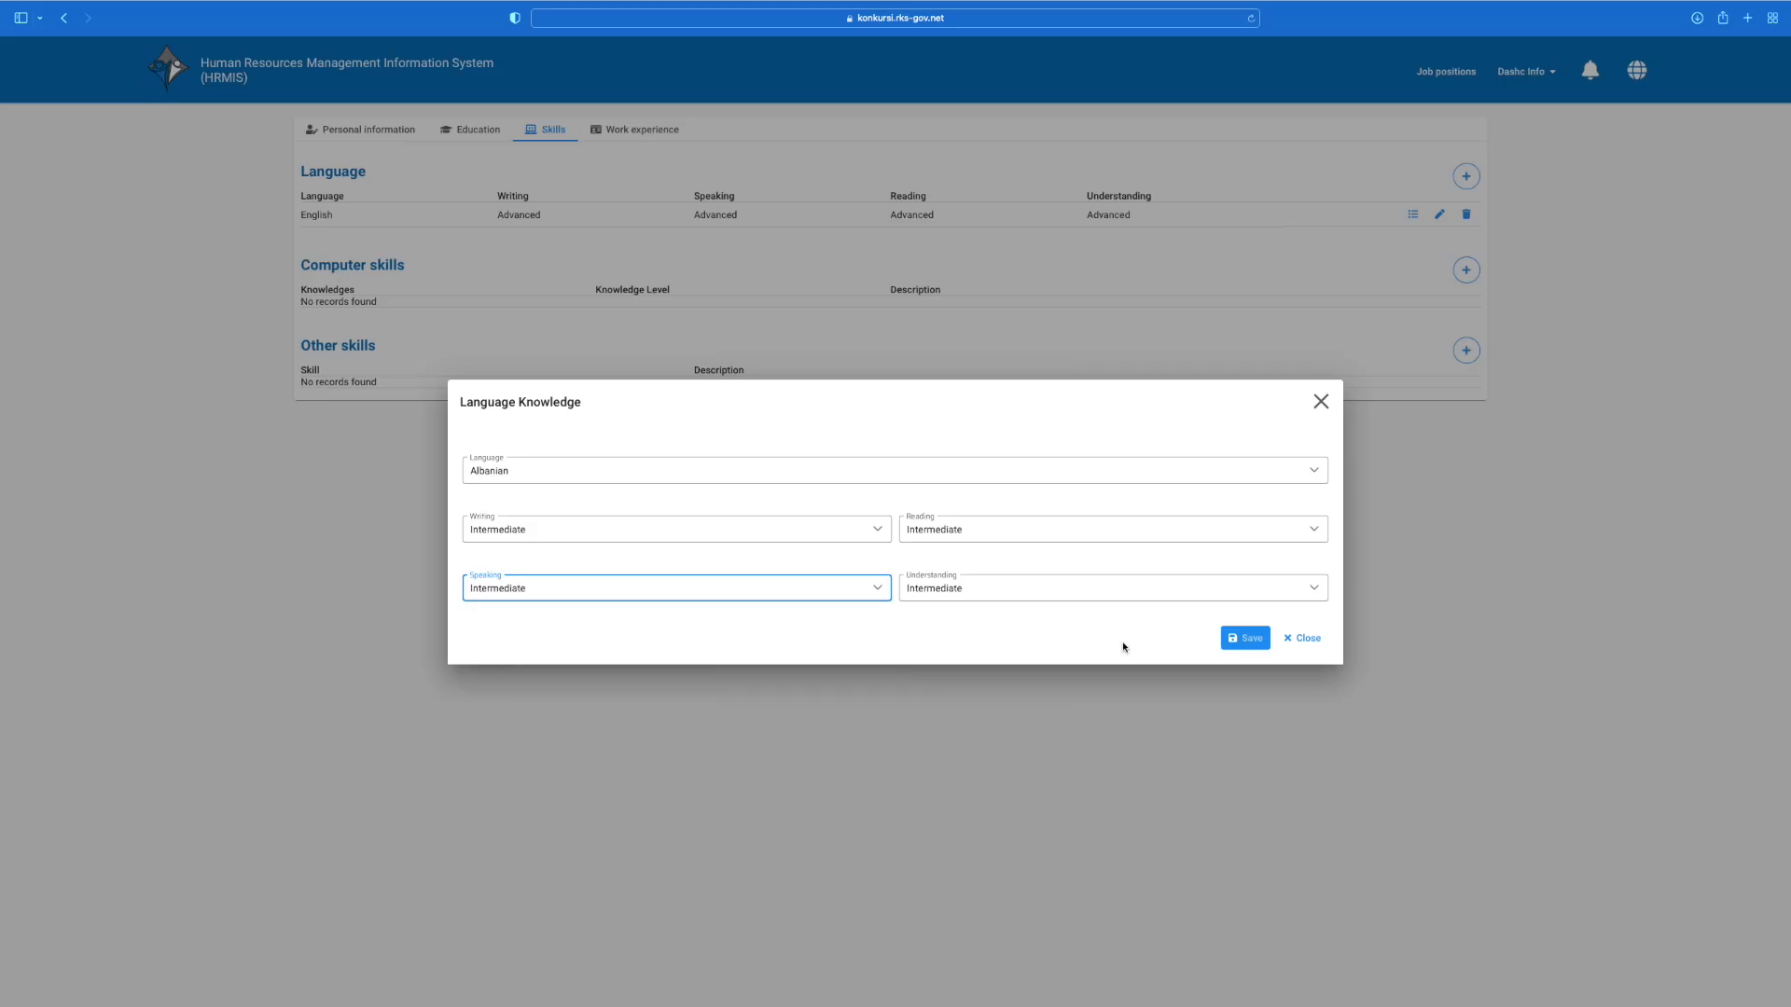
pyautogui.click(1247, 639)
pyautogui.click(1466, 176)
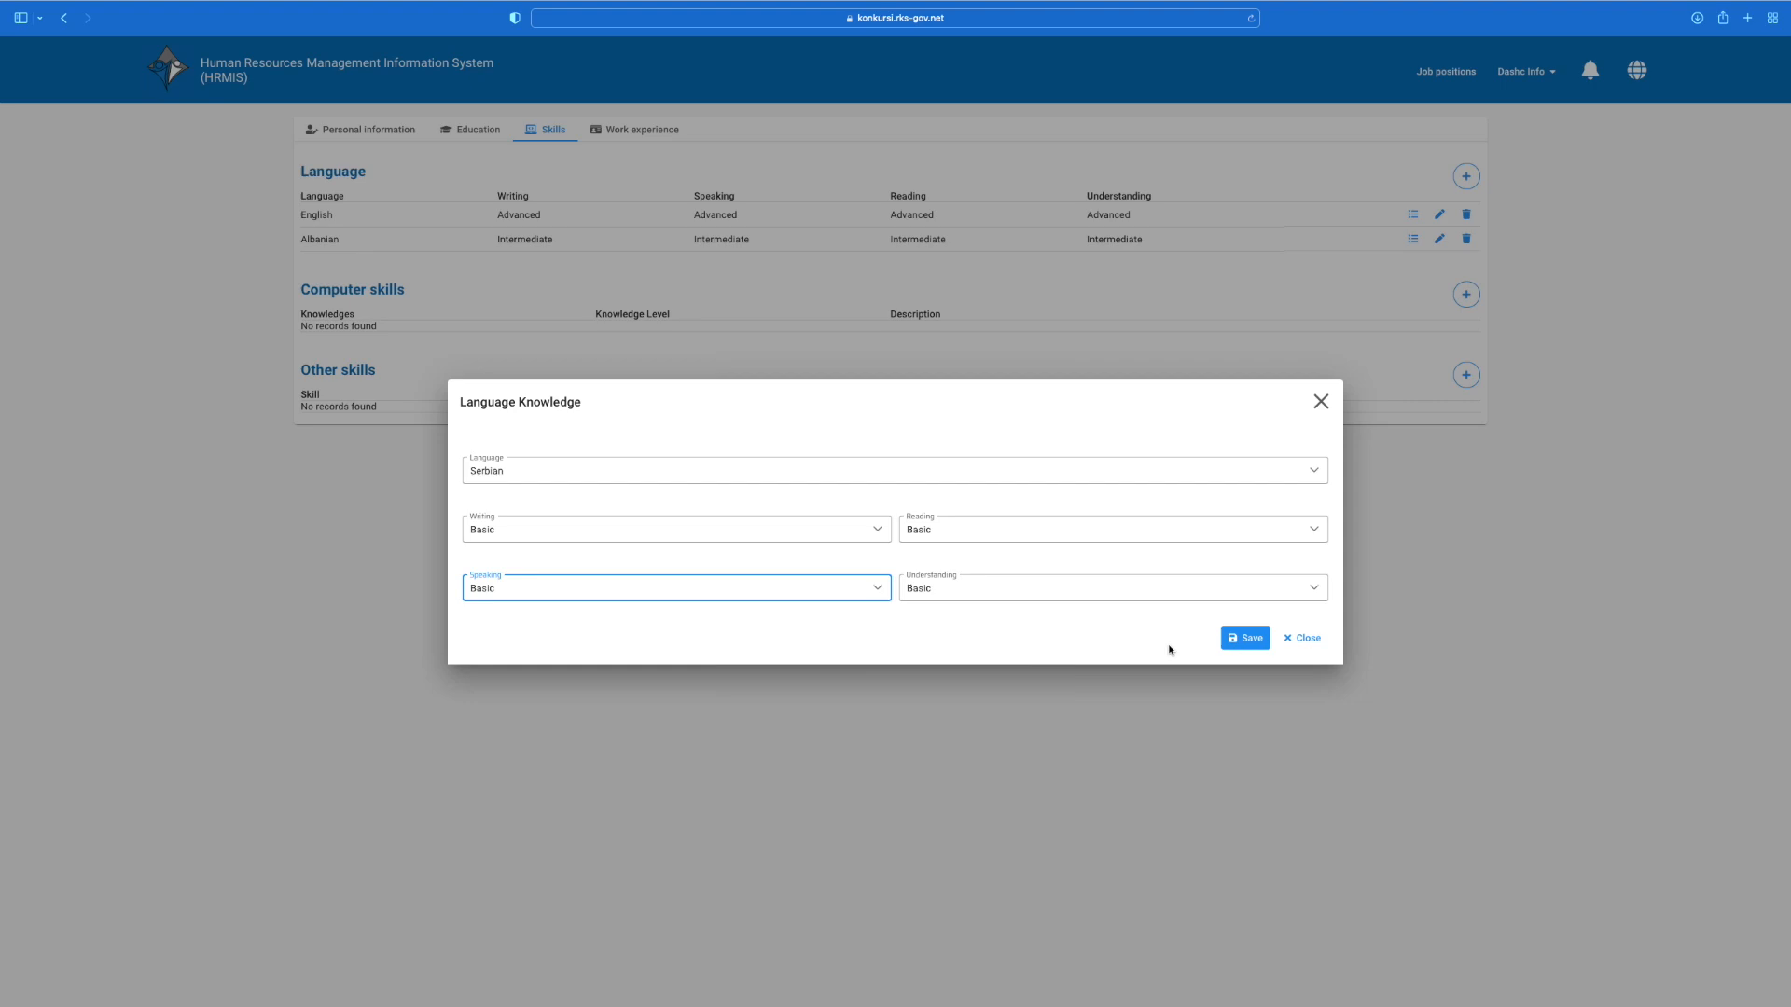
pyautogui.click(1240, 639)
pyautogui.click(1464, 321)
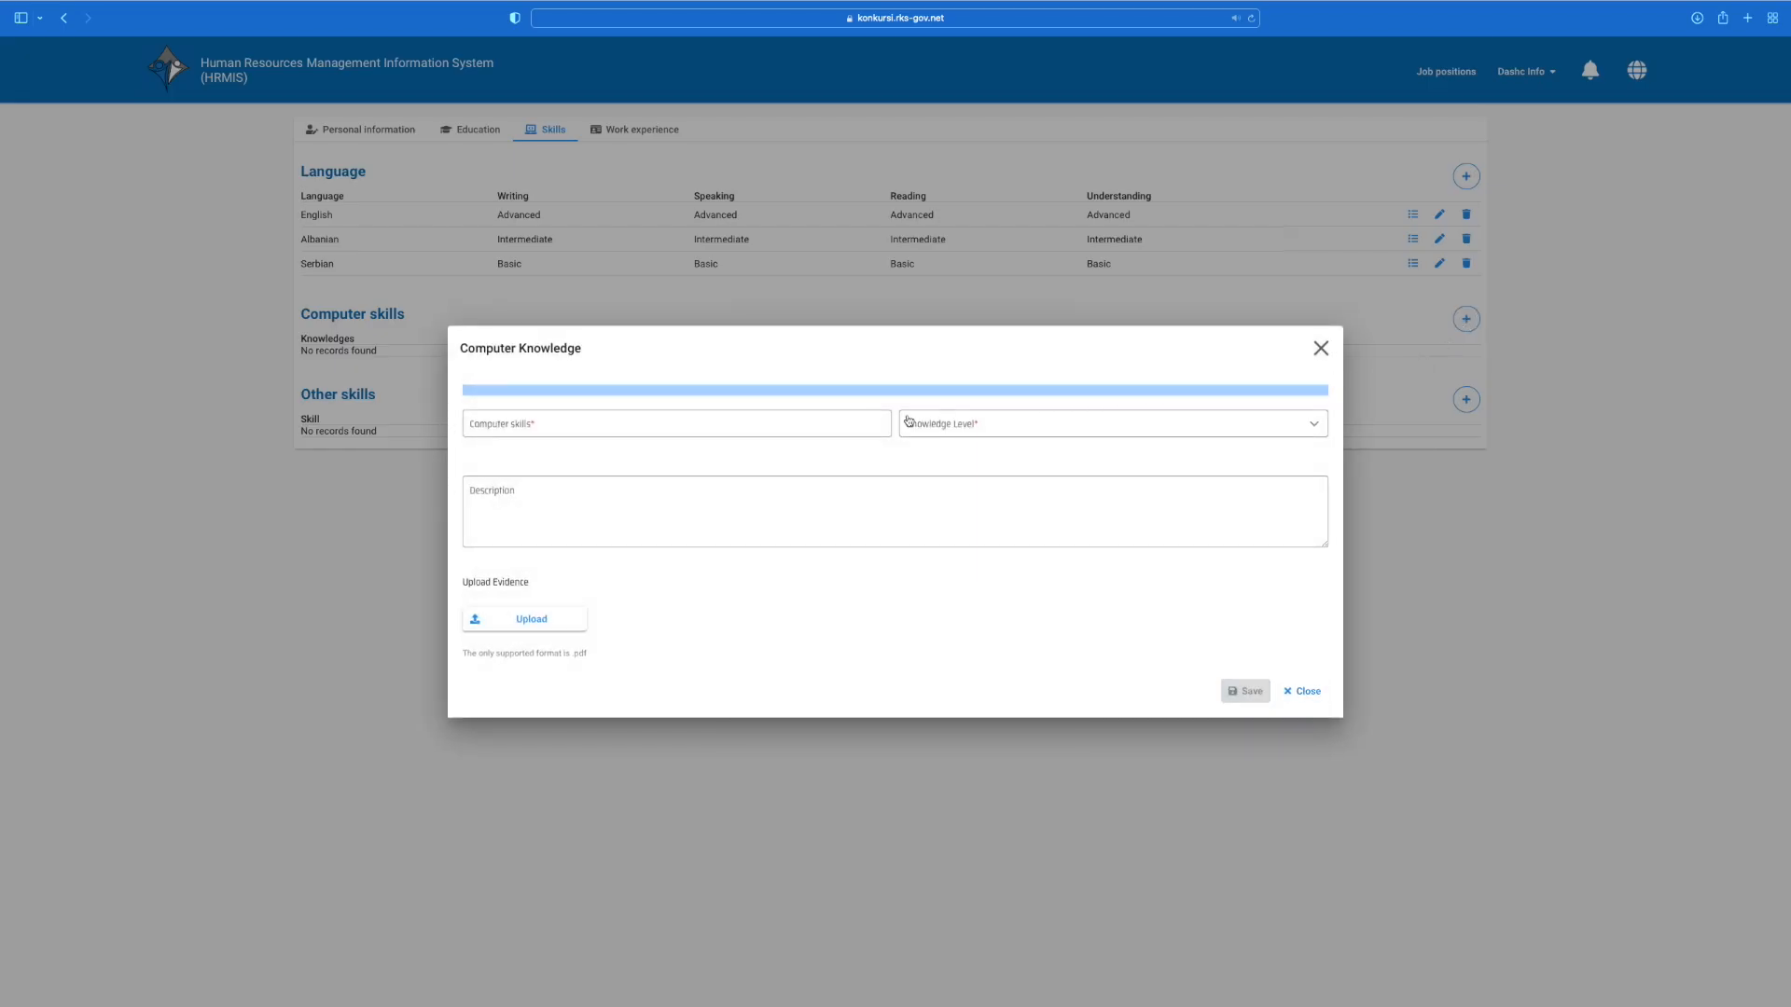
# Step: Add computer skill 'Skills' at Intermediate level with the SOFTWARE SKILLS file as evidence
pyautogui.click(820, 420)
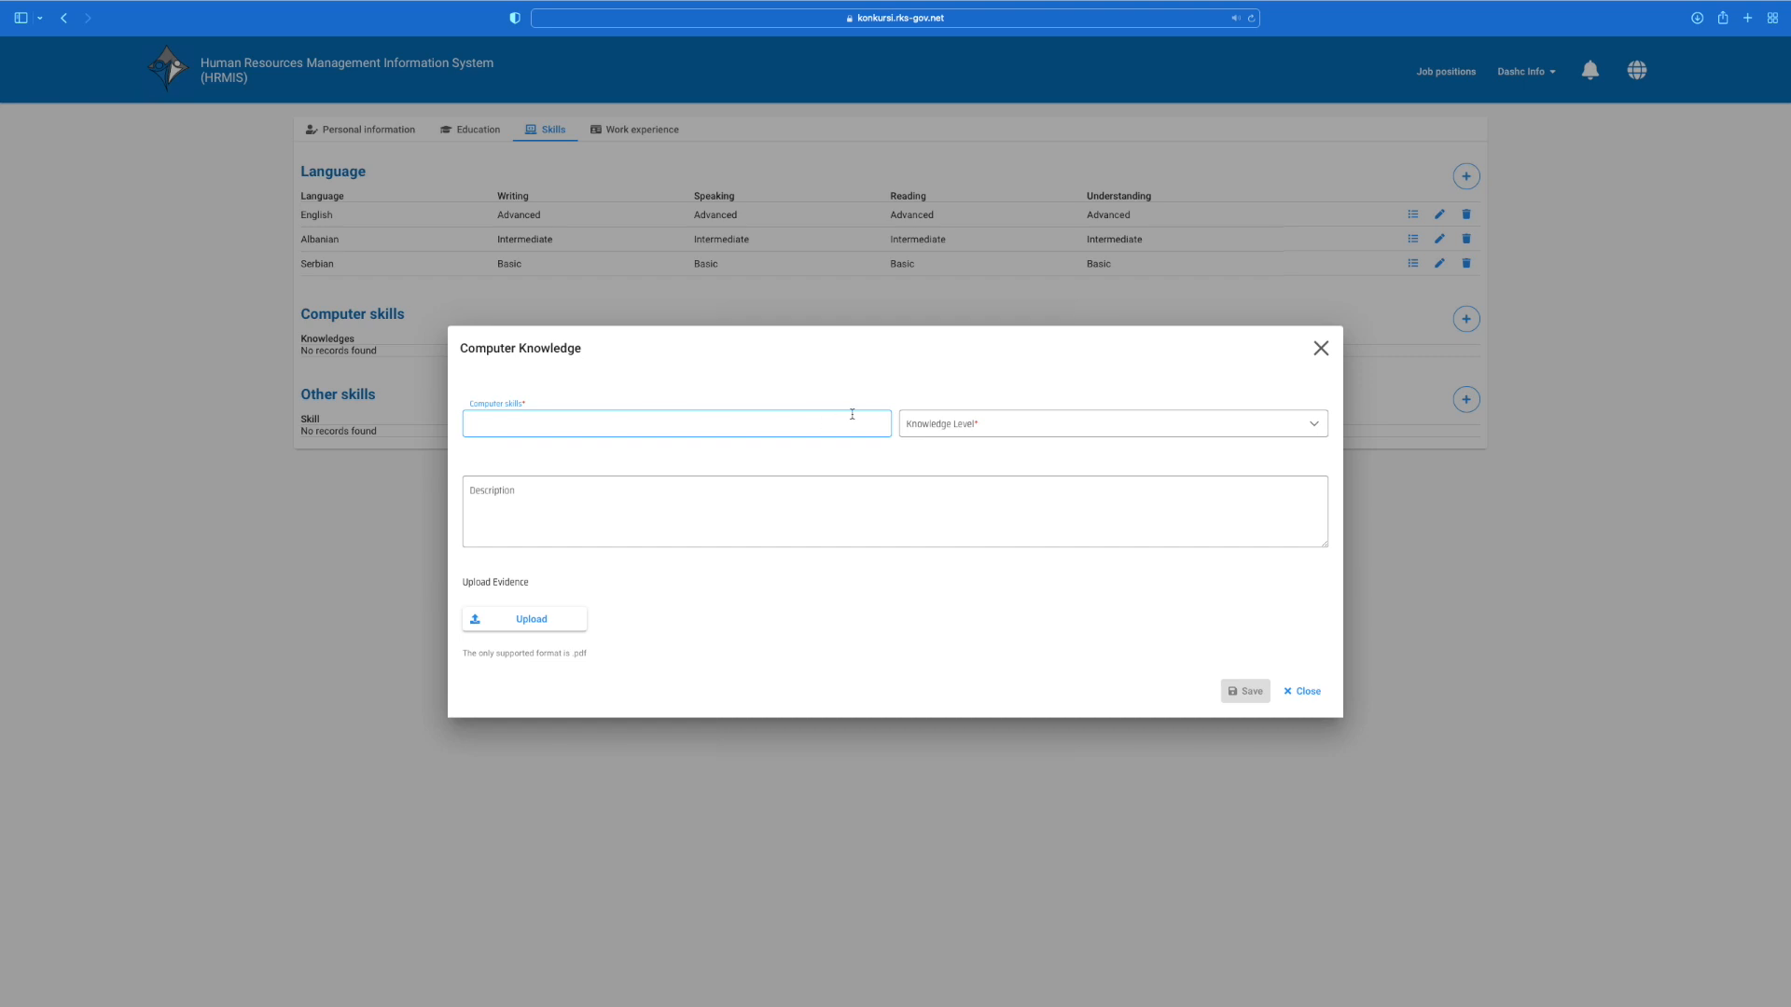
pyautogui.write('Skills')
pyautogui.click(1040, 416)
pyautogui.click(1008, 476)
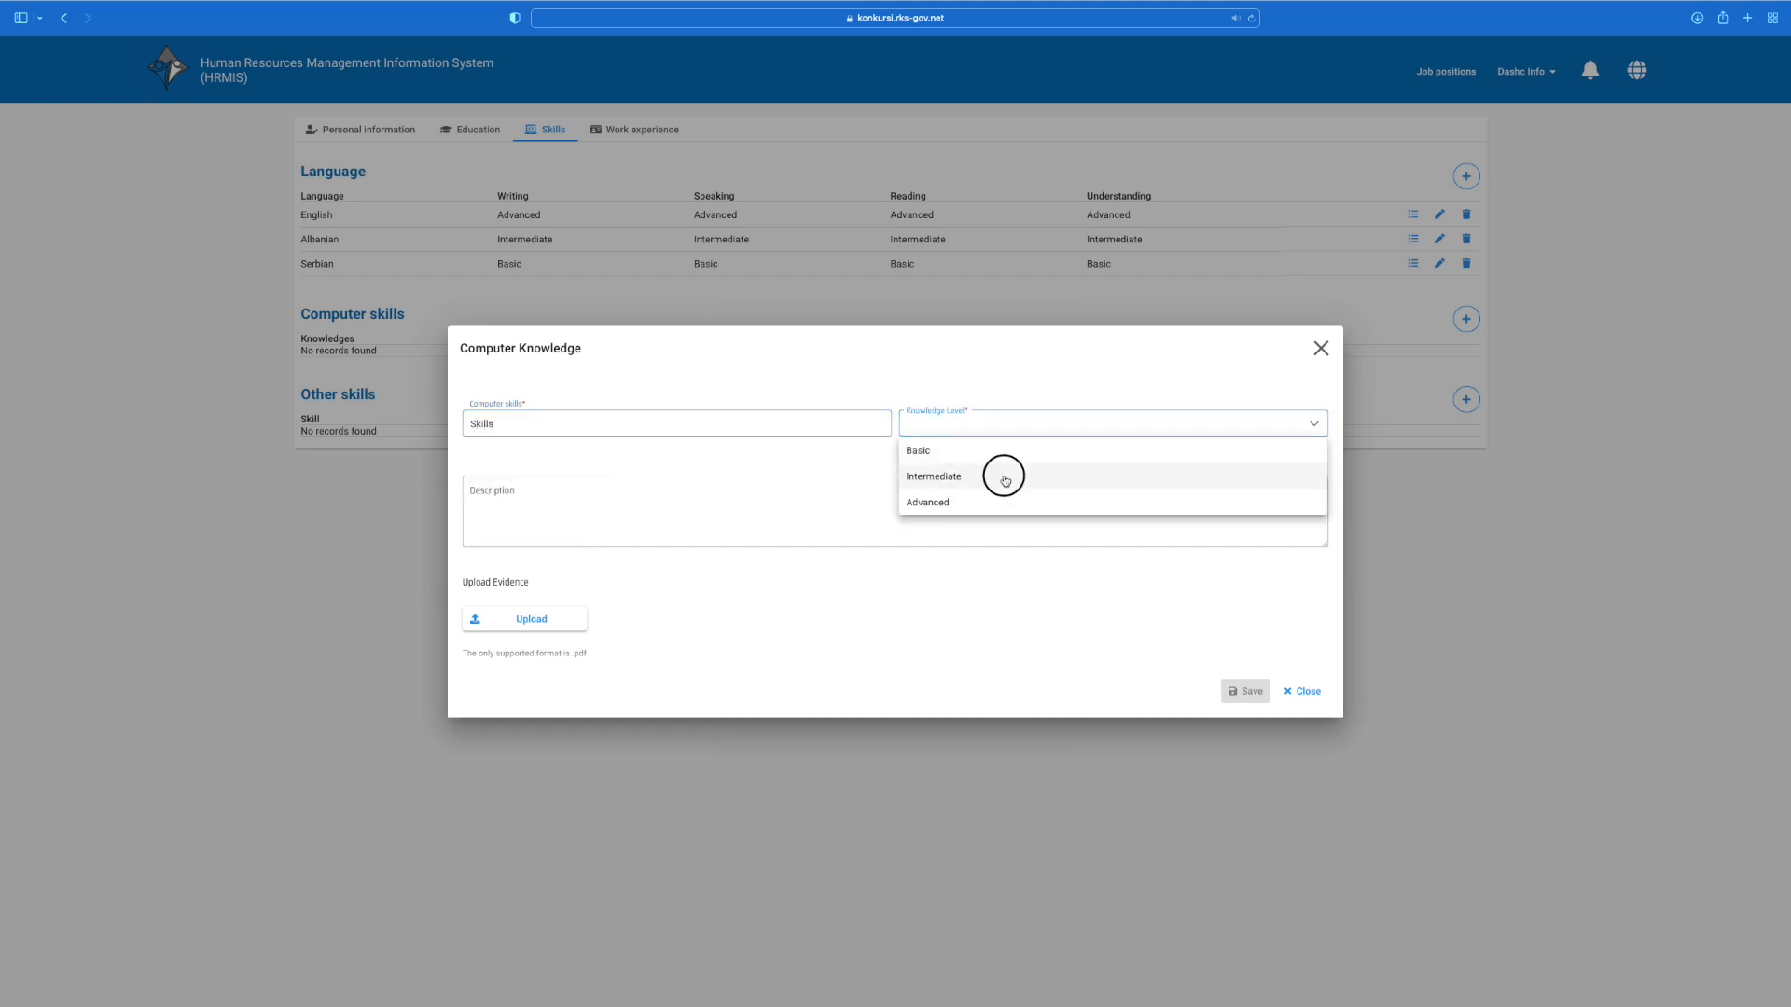
pyautogui.click(868, 516)
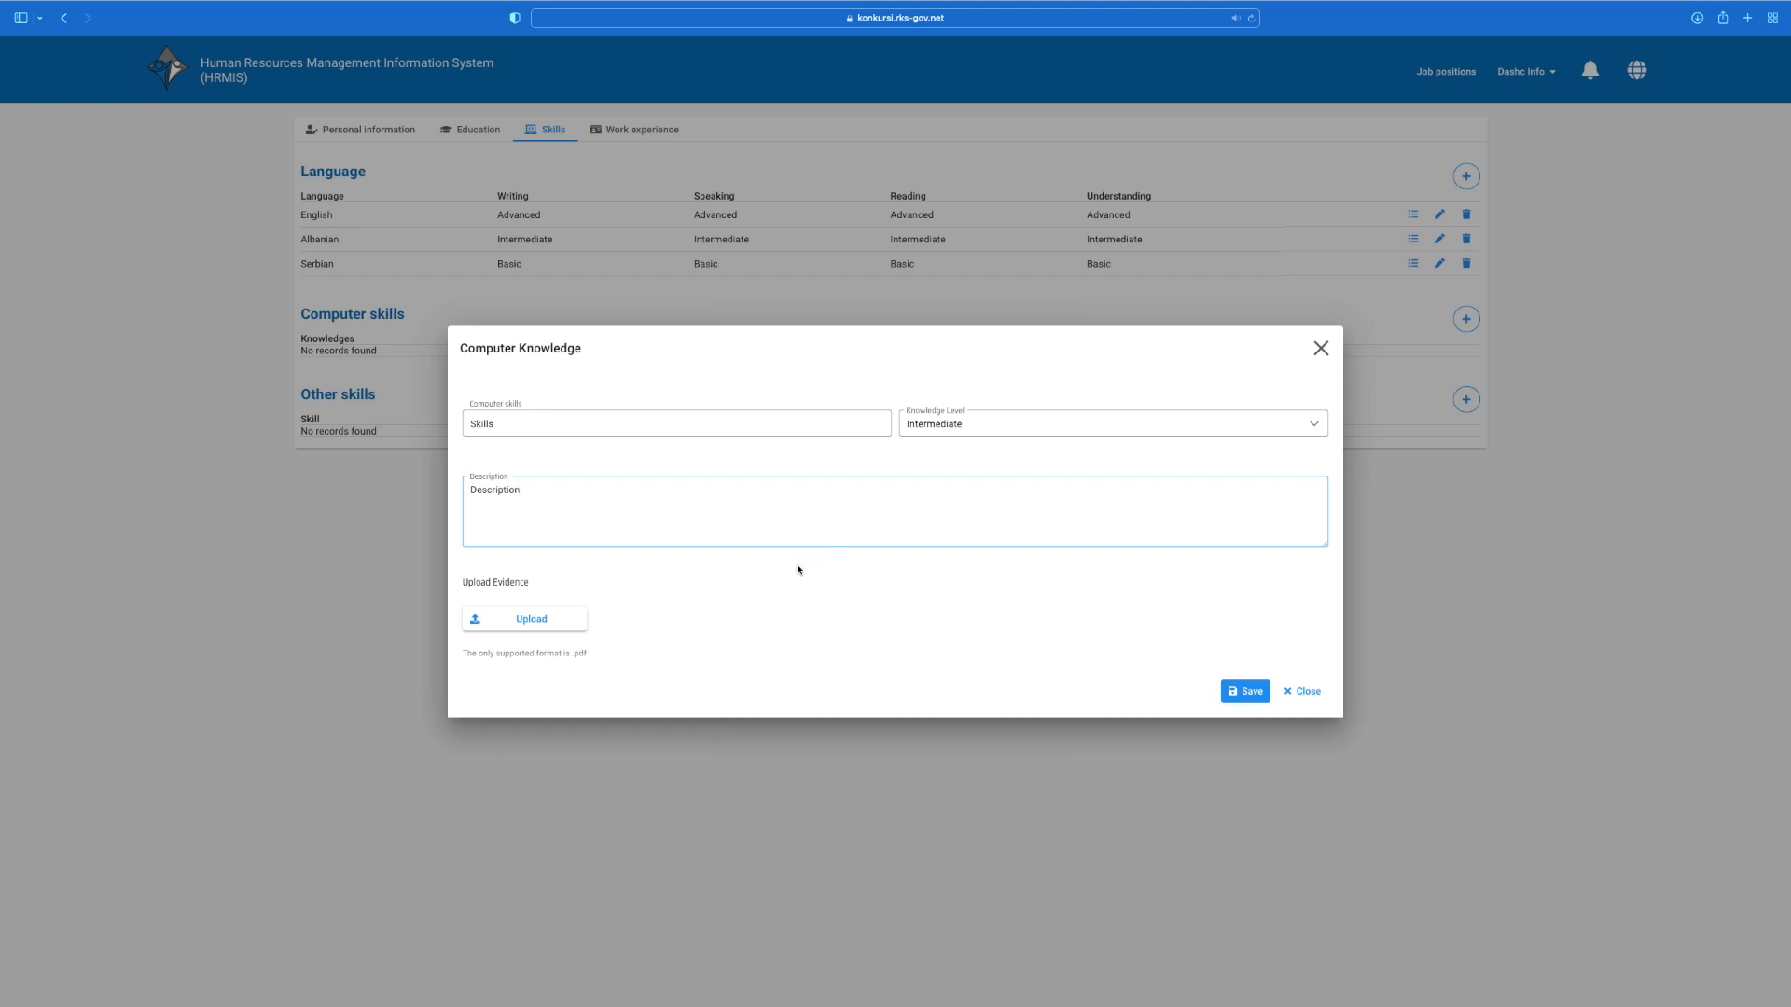
pyautogui.click(539, 622)
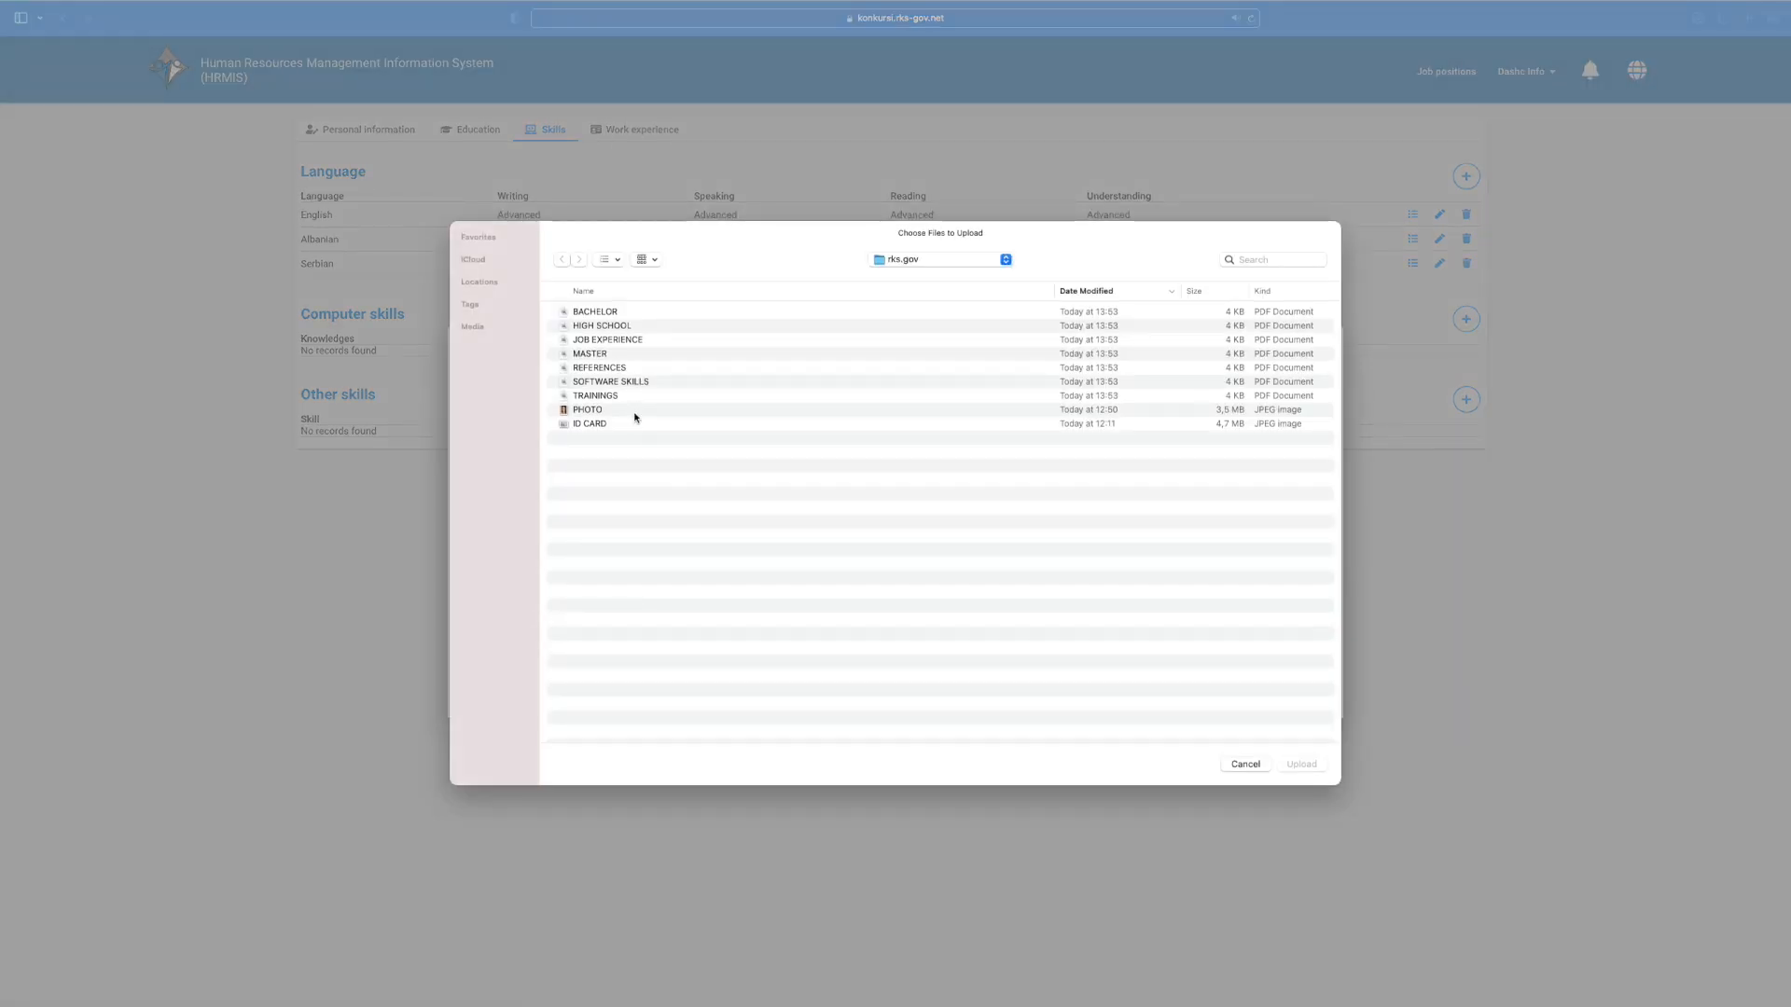
pyautogui.click(618, 382)
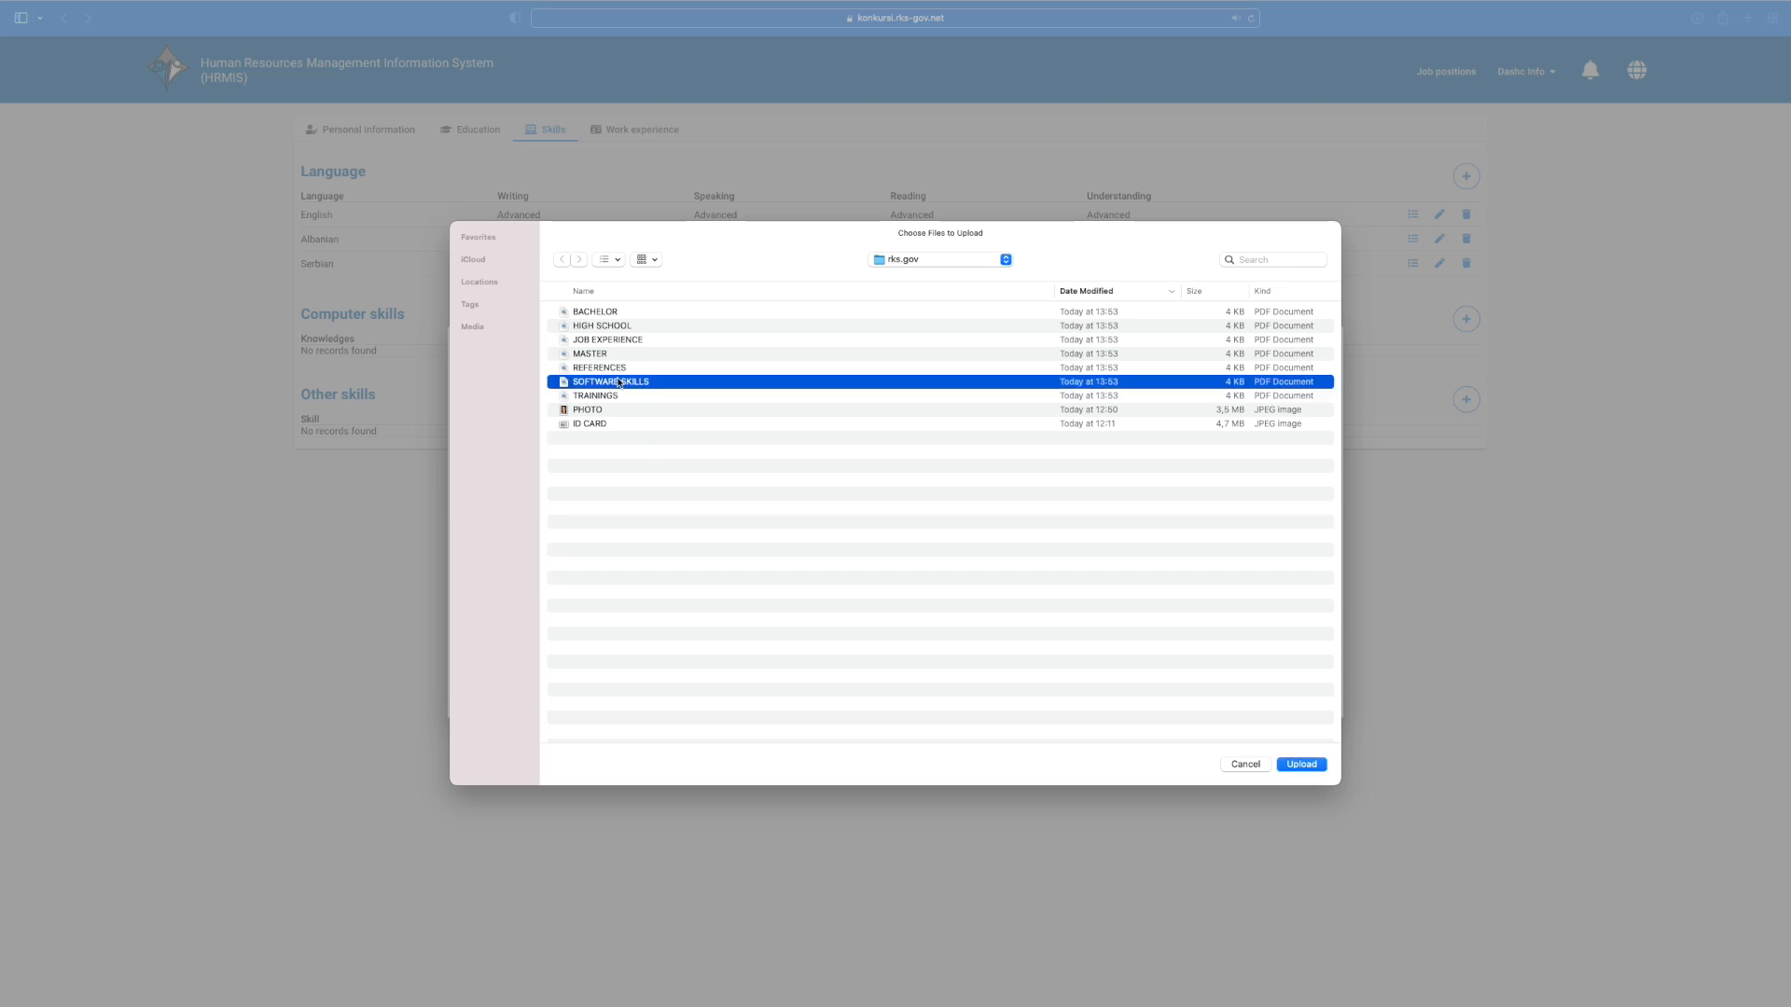
pyautogui.click(1301, 764)
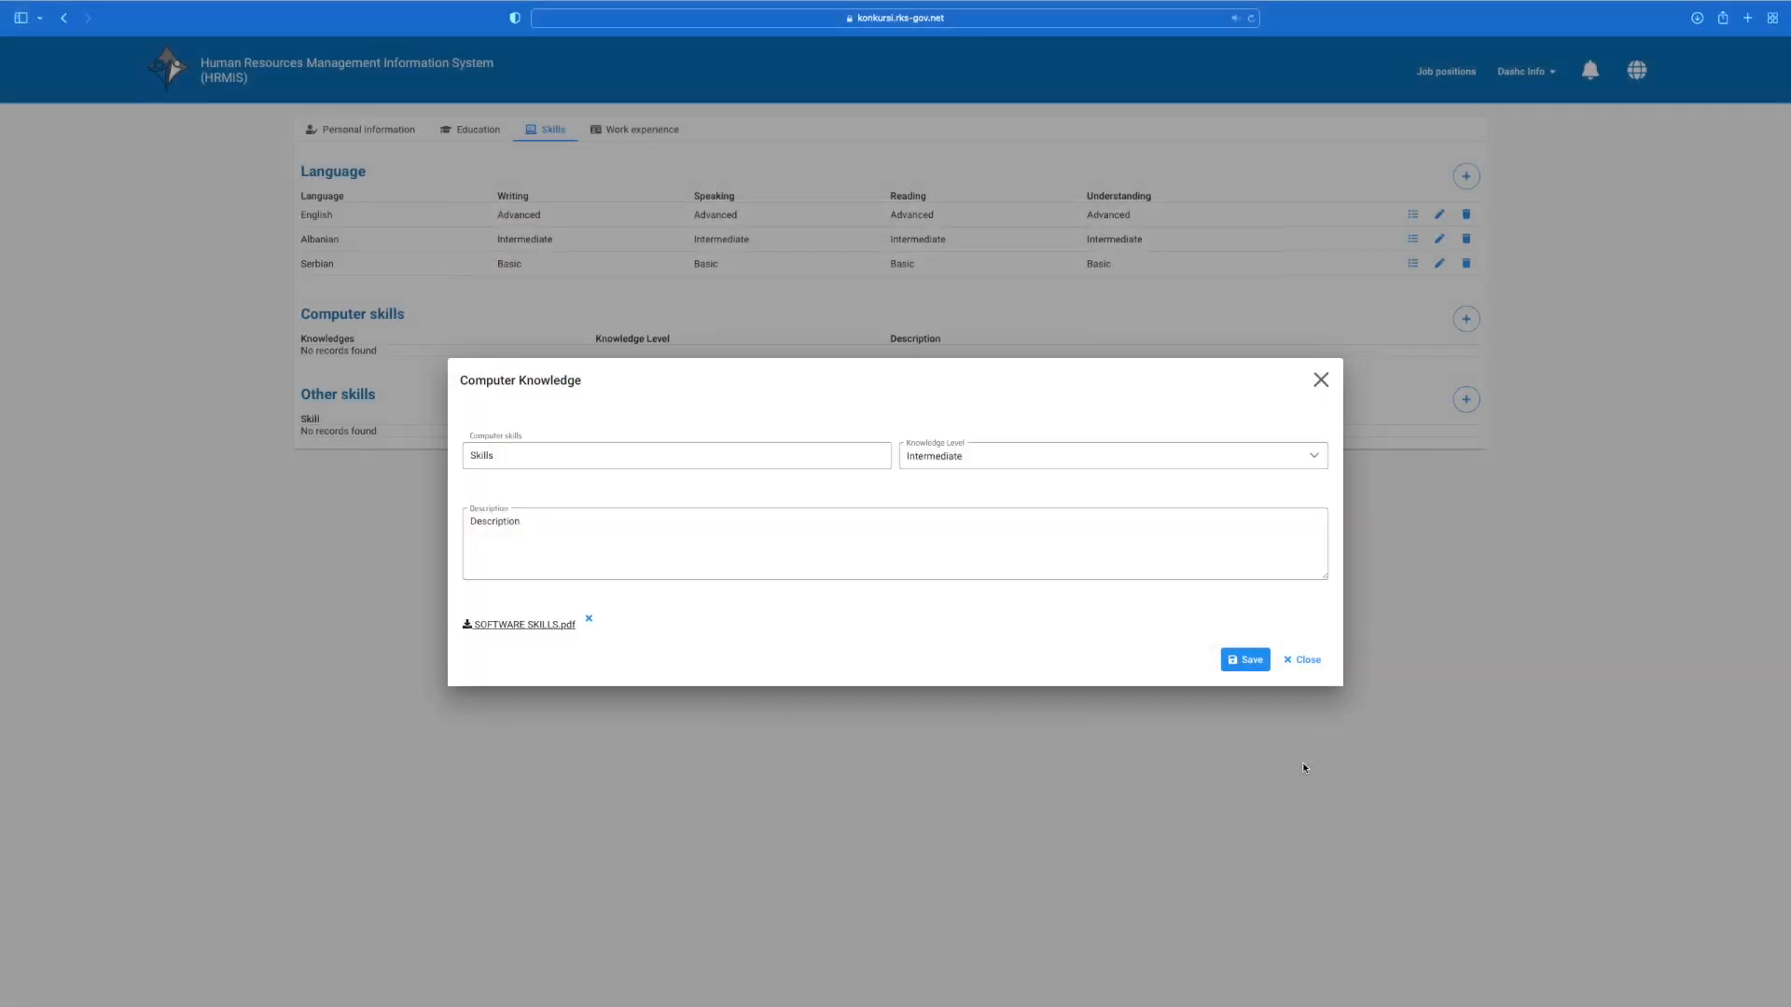
pyautogui.click(1240, 661)
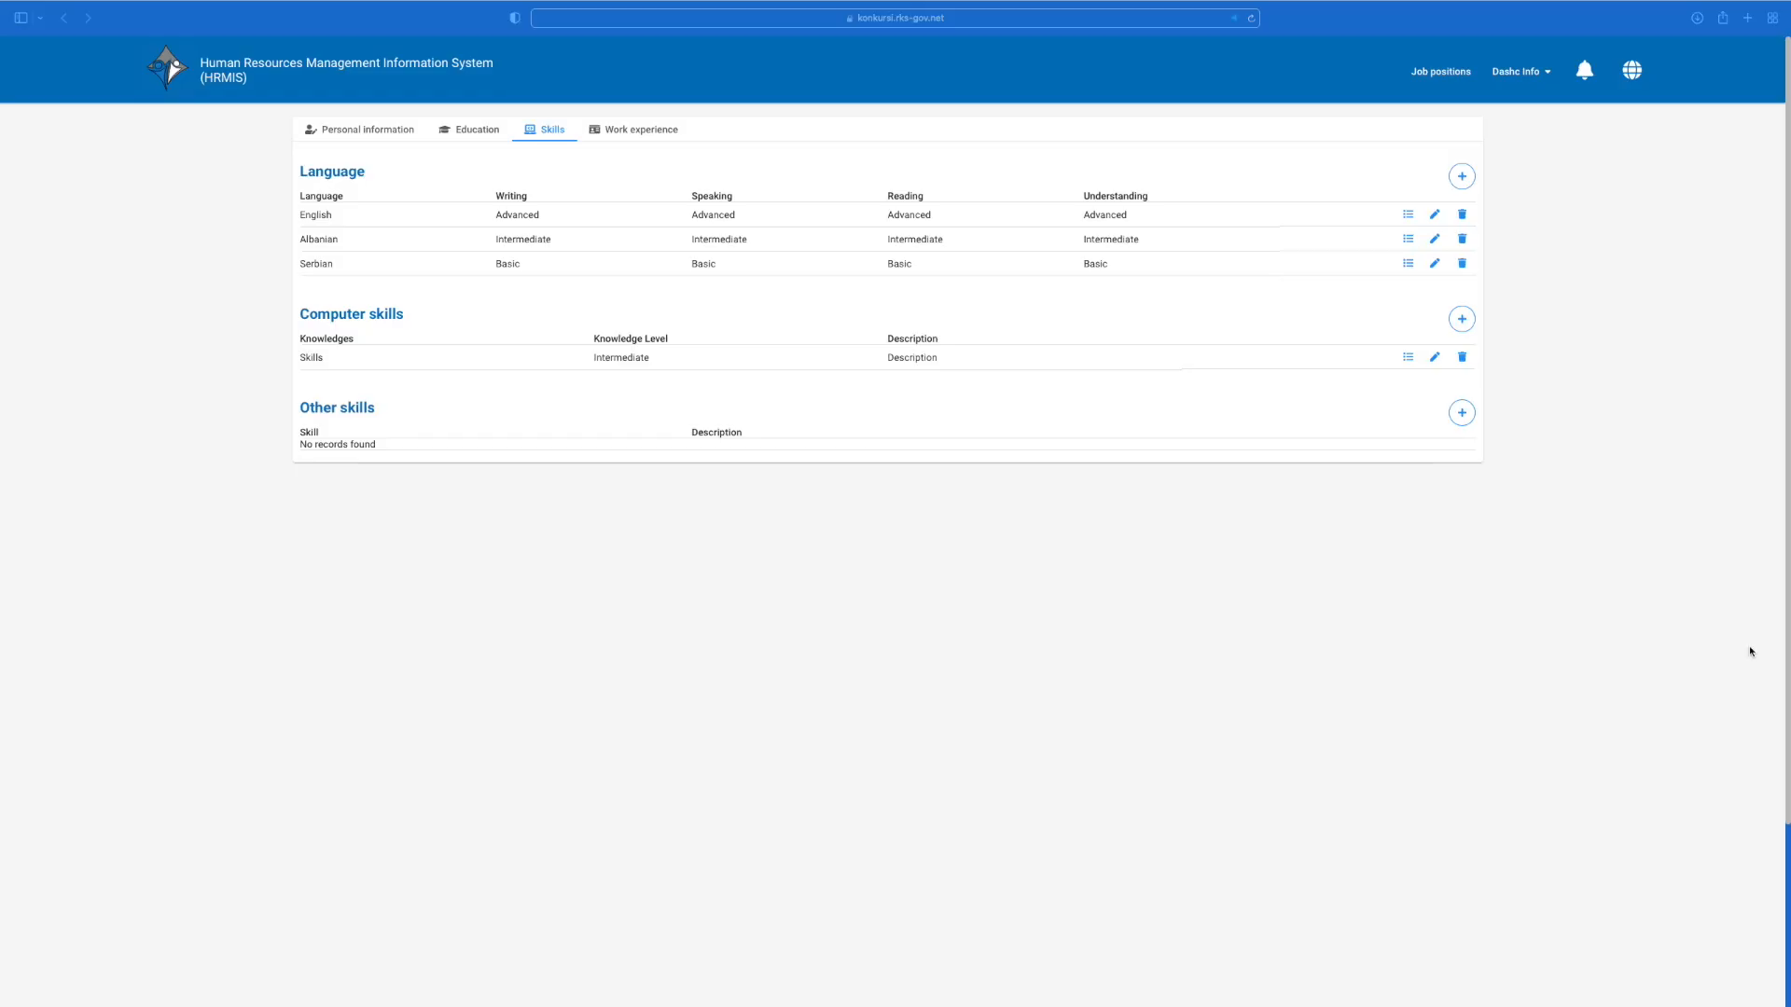
# Step: Create an Other skills entry named 'Other Skills' and save it
pyautogui.click(1461, 412)
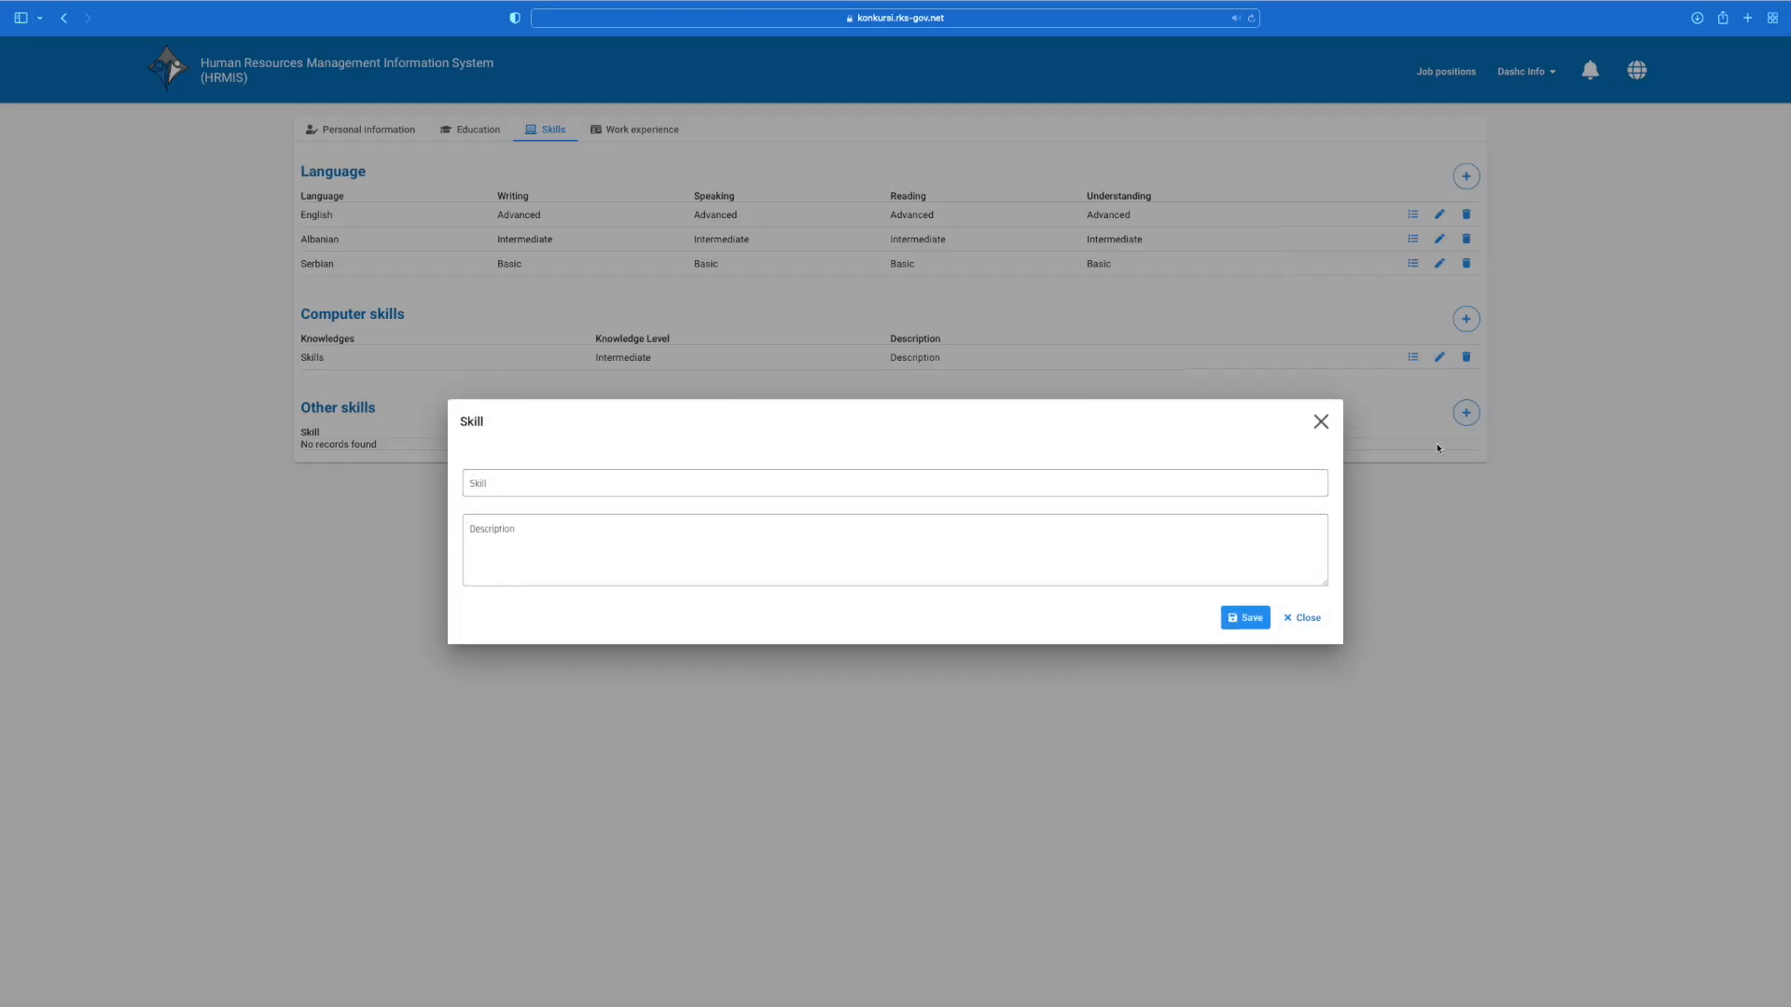
pyautogui.click(1286, 483)
pyautogui.write('Other Skills')
pyautogui.click(1252, 618)
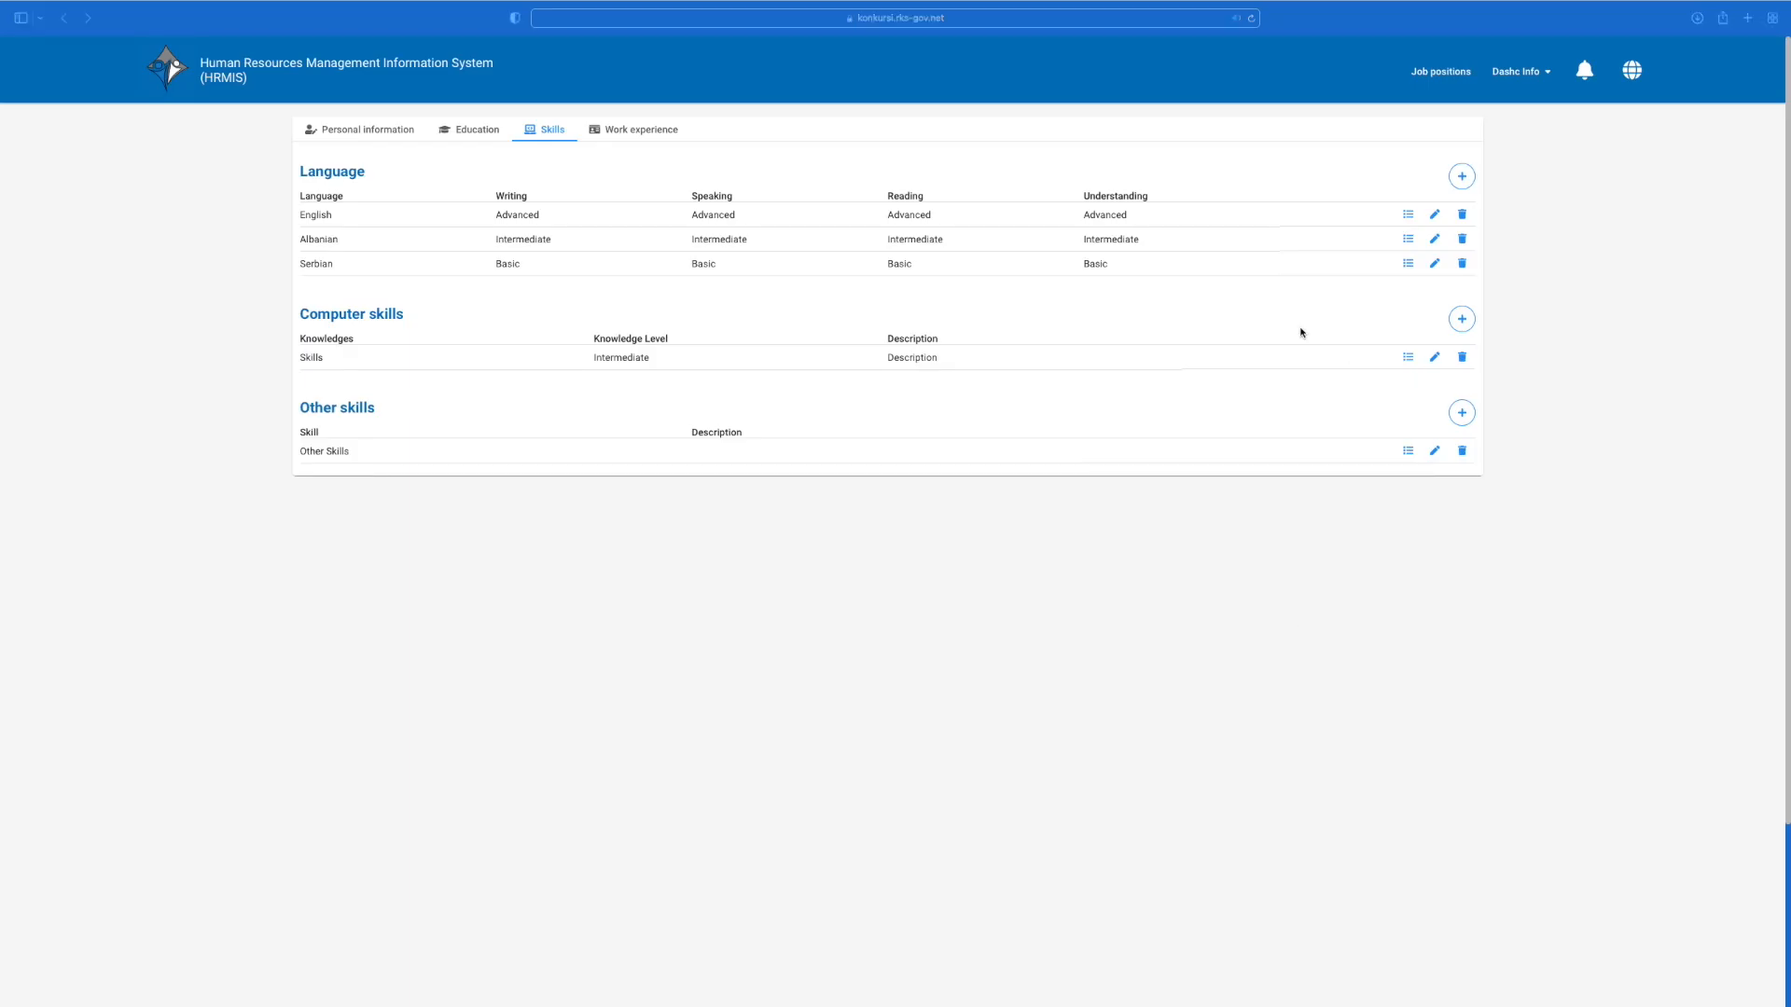
# Step: Add a new work experience record with company name 'Company Name' and position 'Job Position Title'
pyautogui.click(638, 135)
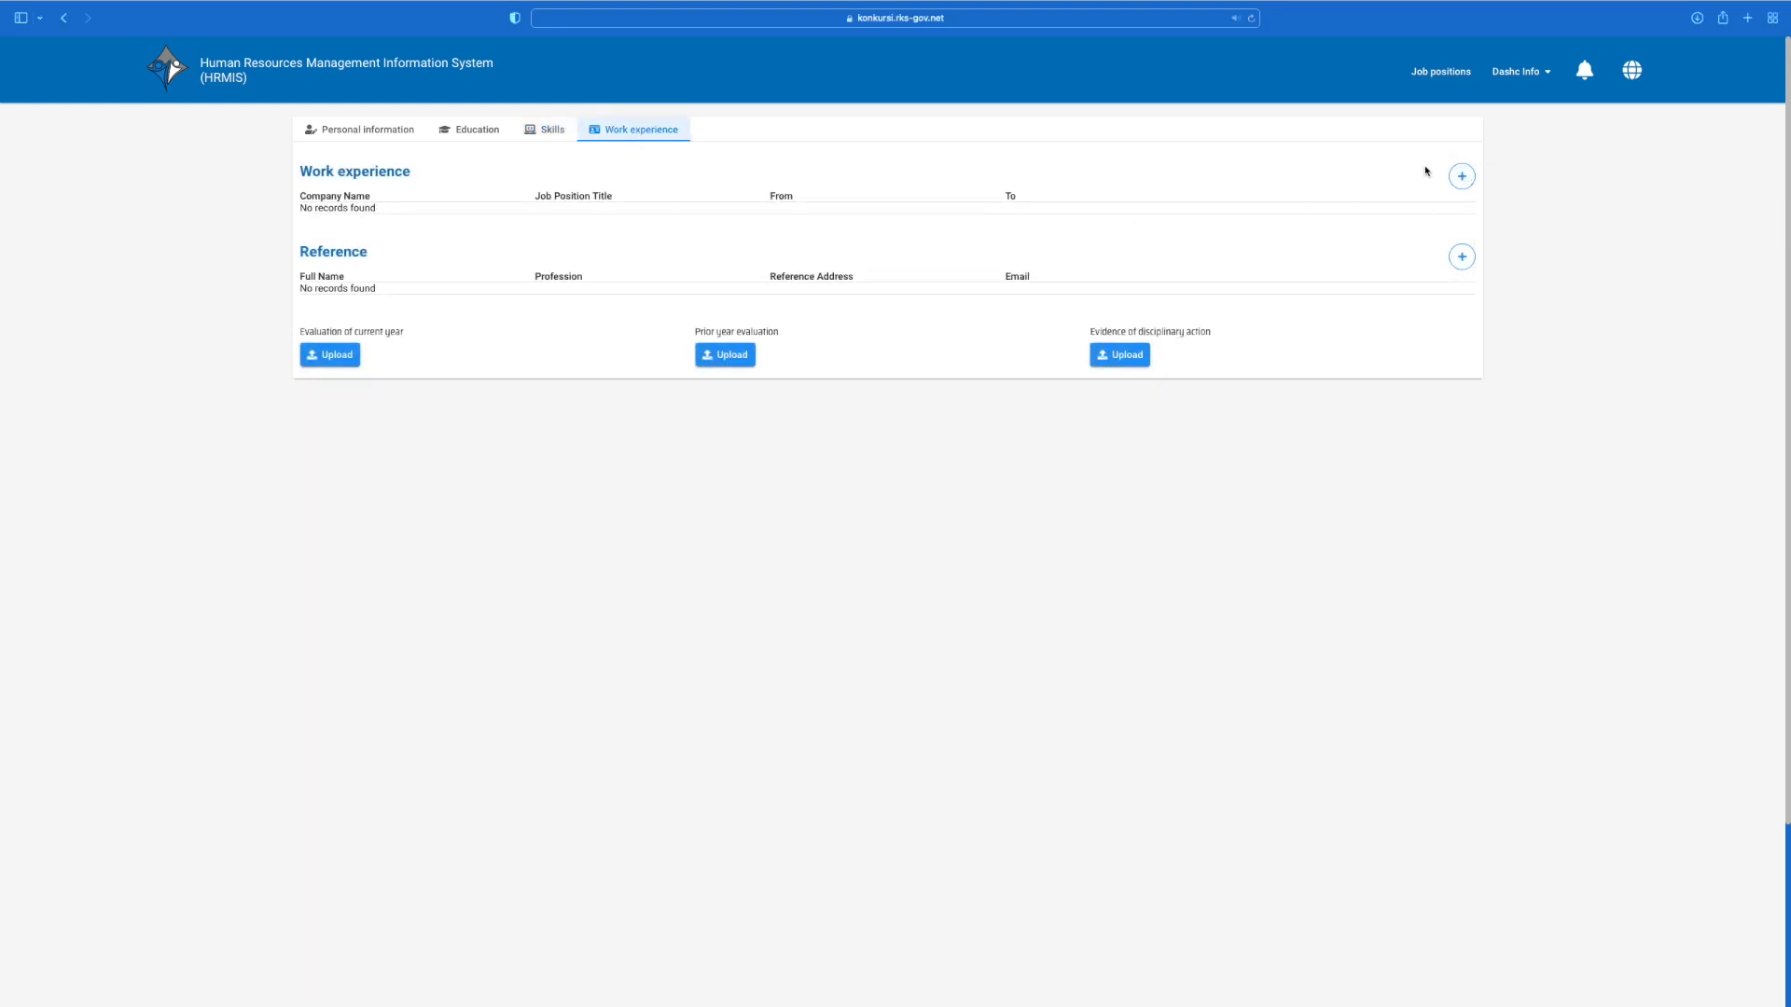
pyautogui.click(1460, 178)
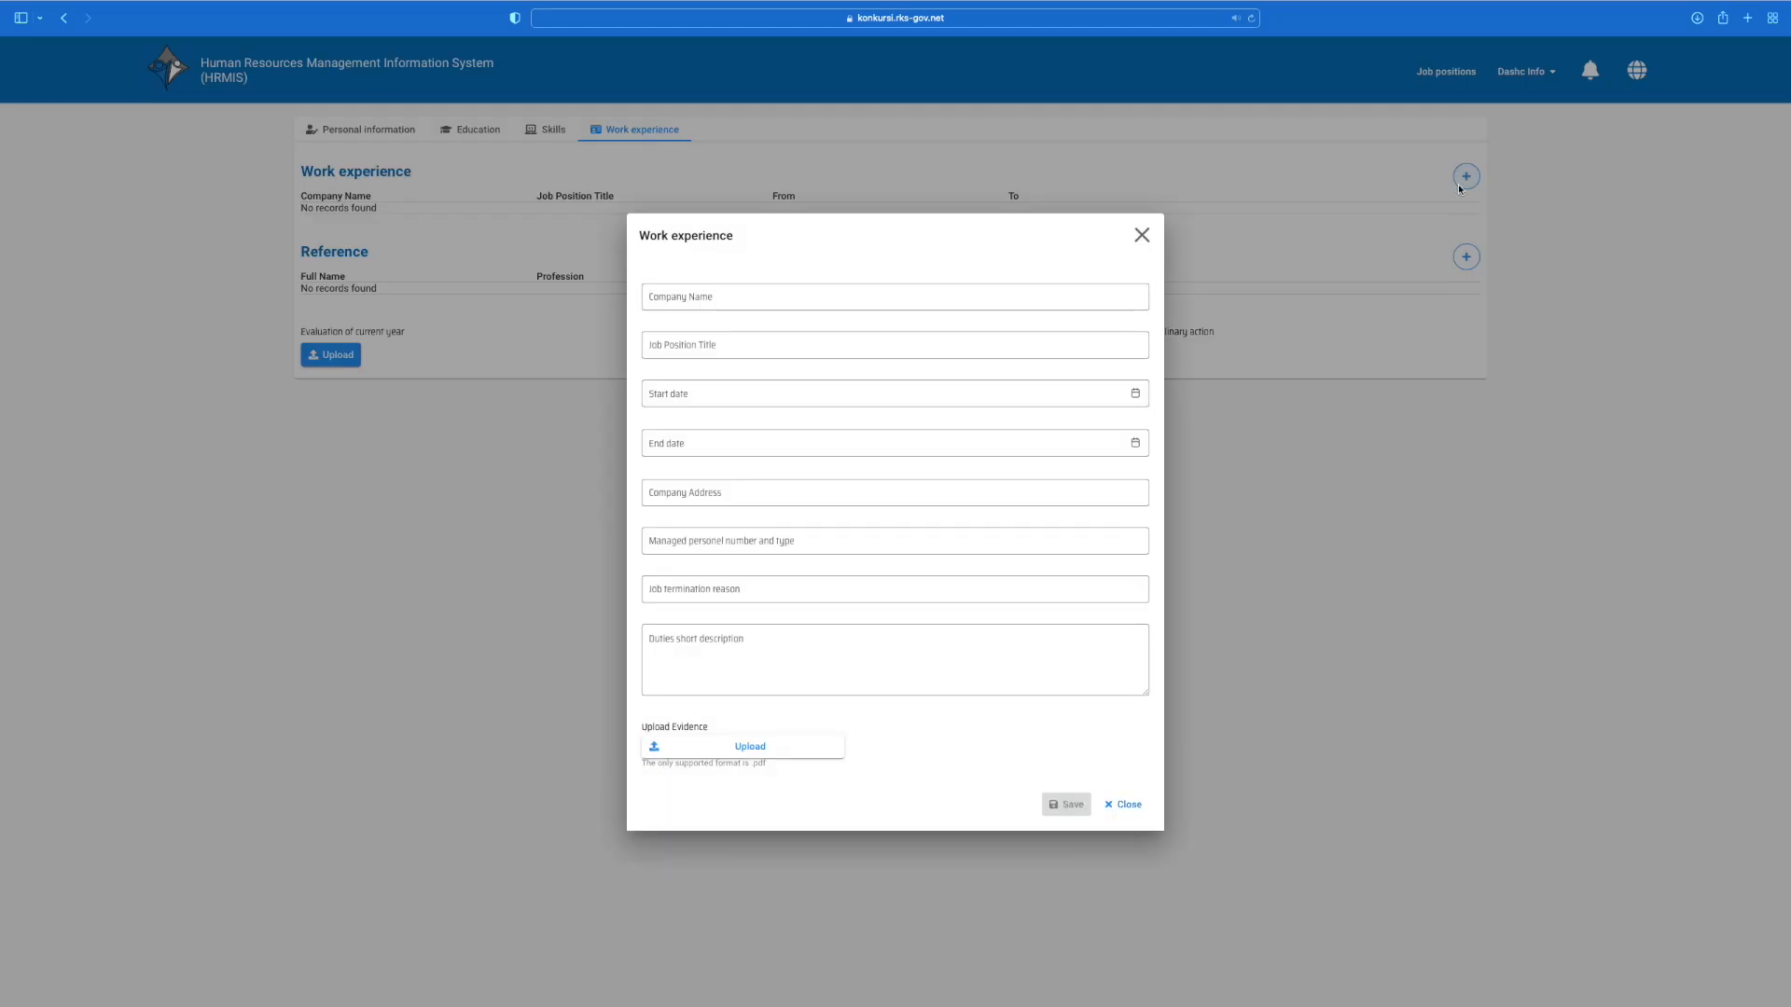
pyautogui.click(1048, 295)
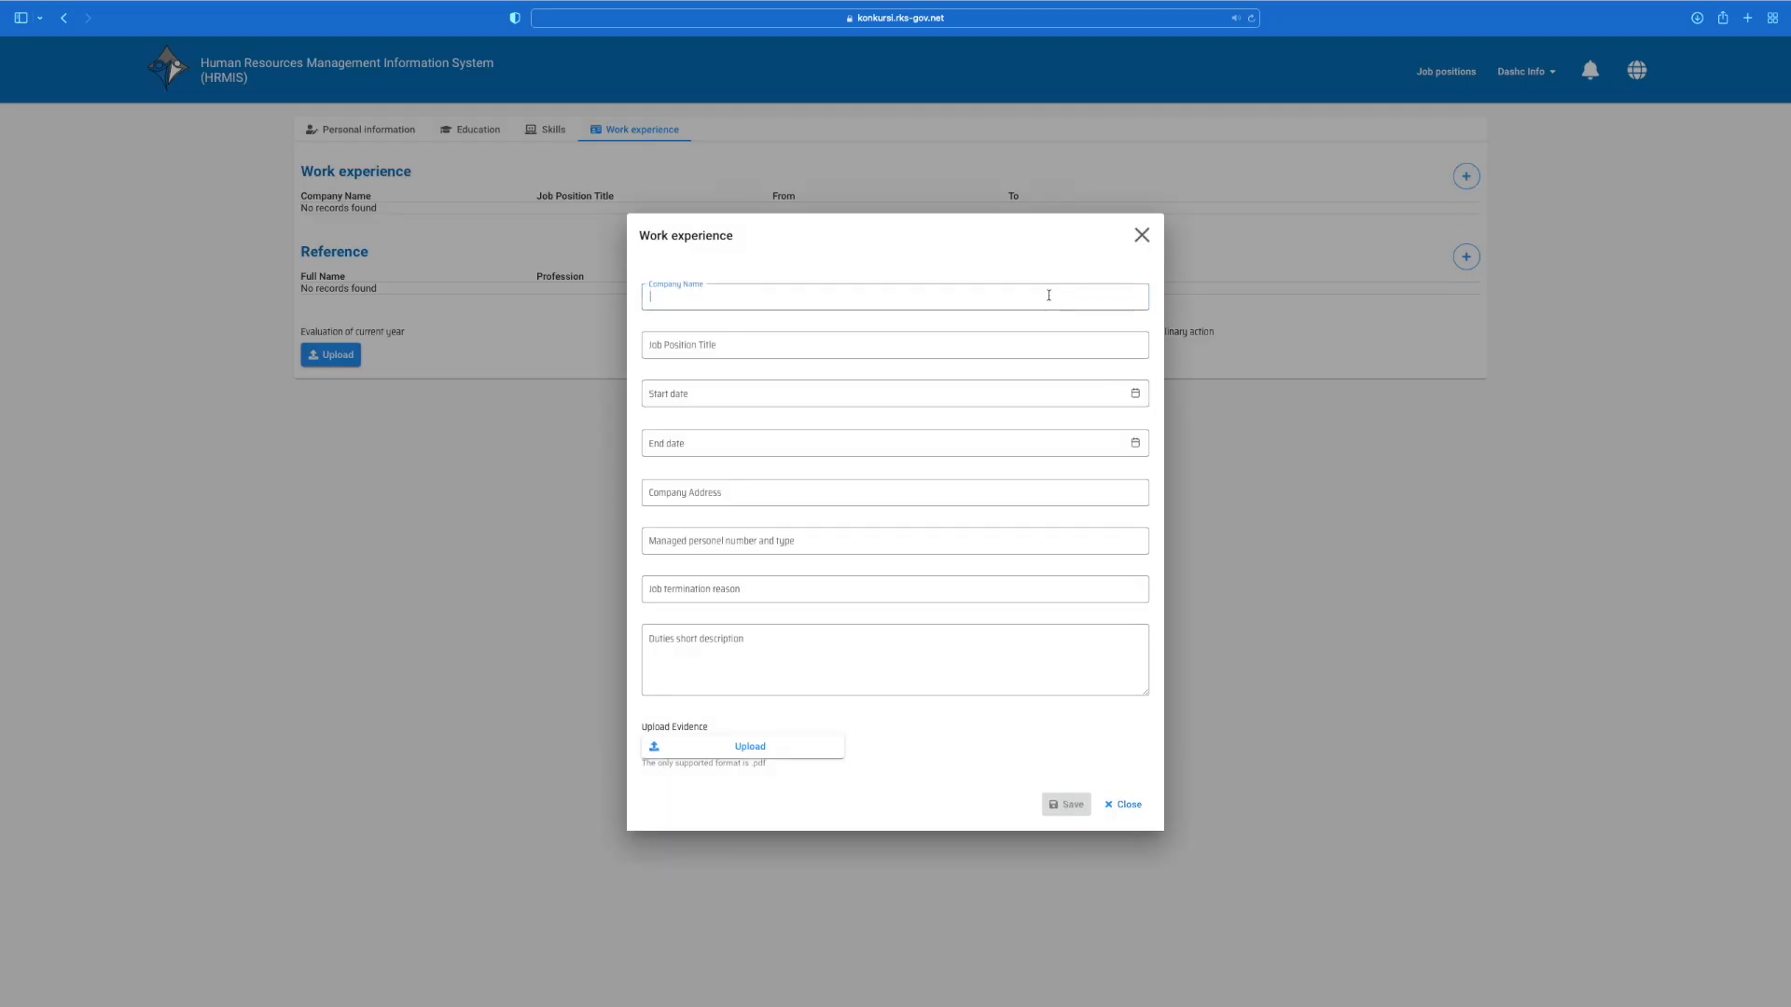
pyautogui.press('super+Tab')
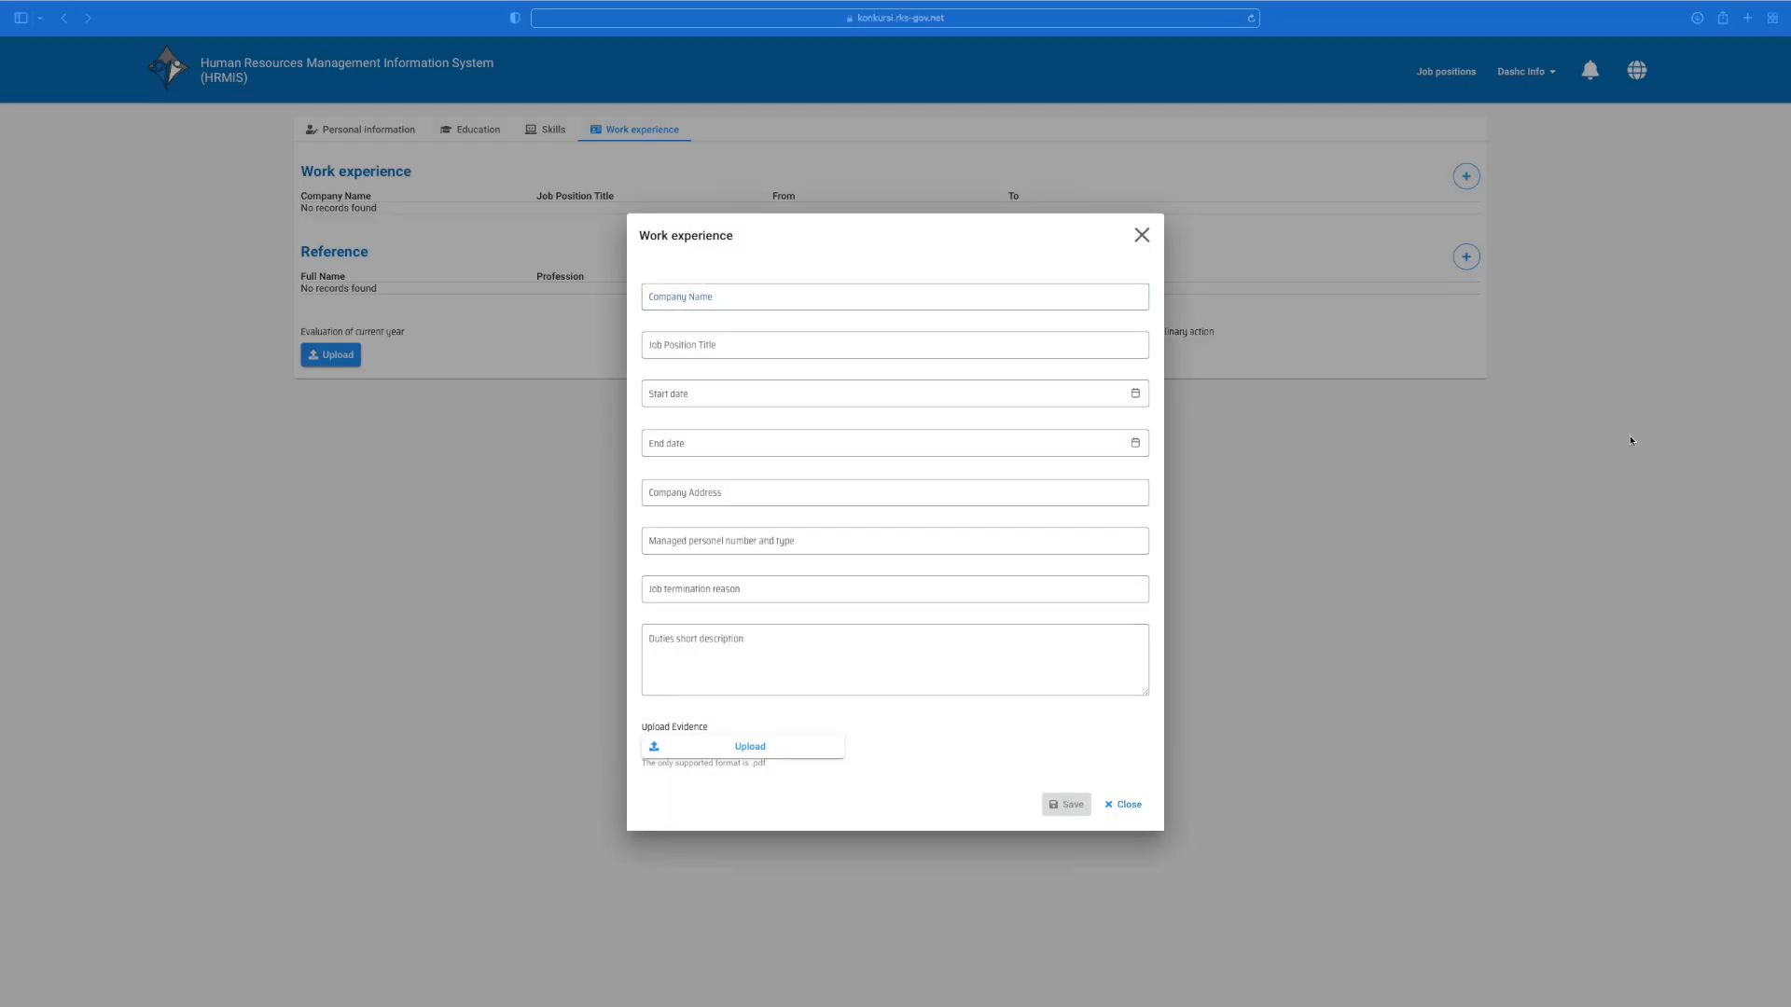
pyautogui.press('super+Tab')
pyautogui.write('Company Name')
pyautogui.click(938, 344)
pyautogui.write('Job Position Title')
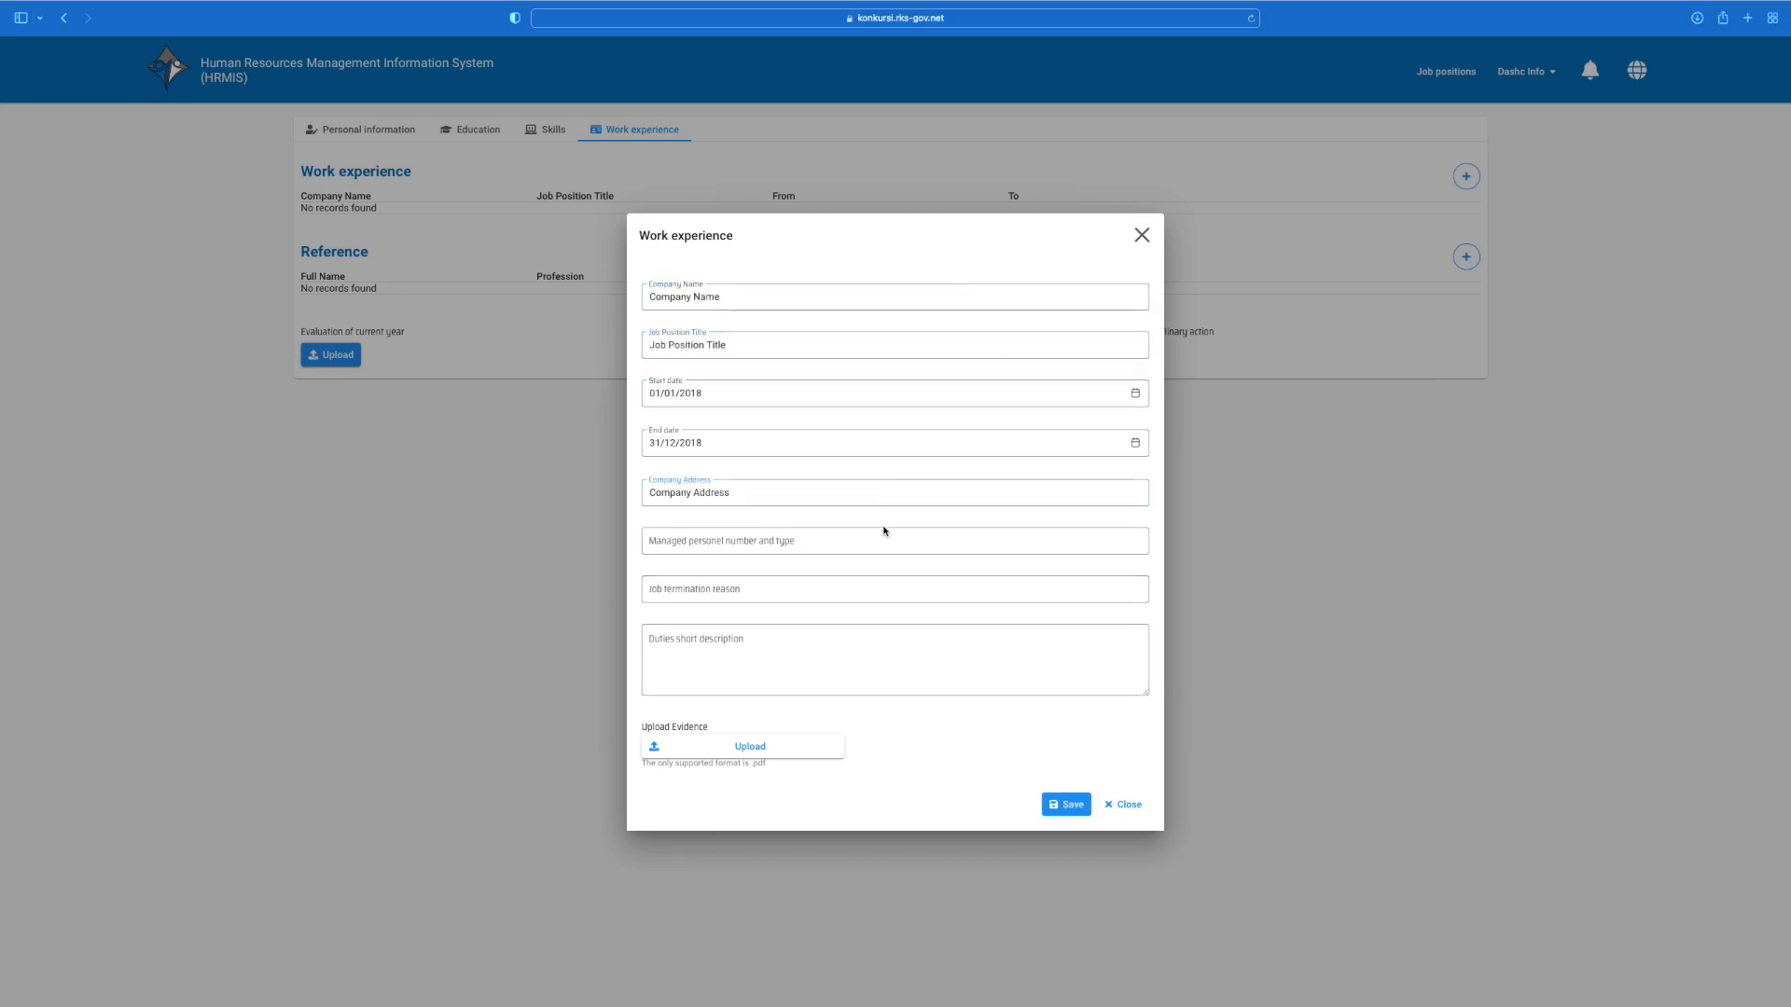
# Step: Fill in managed personnel, job termination reason and short duties description
pyautogui.click(884, 532)
pyautogui.write('Managed Personel number and type')
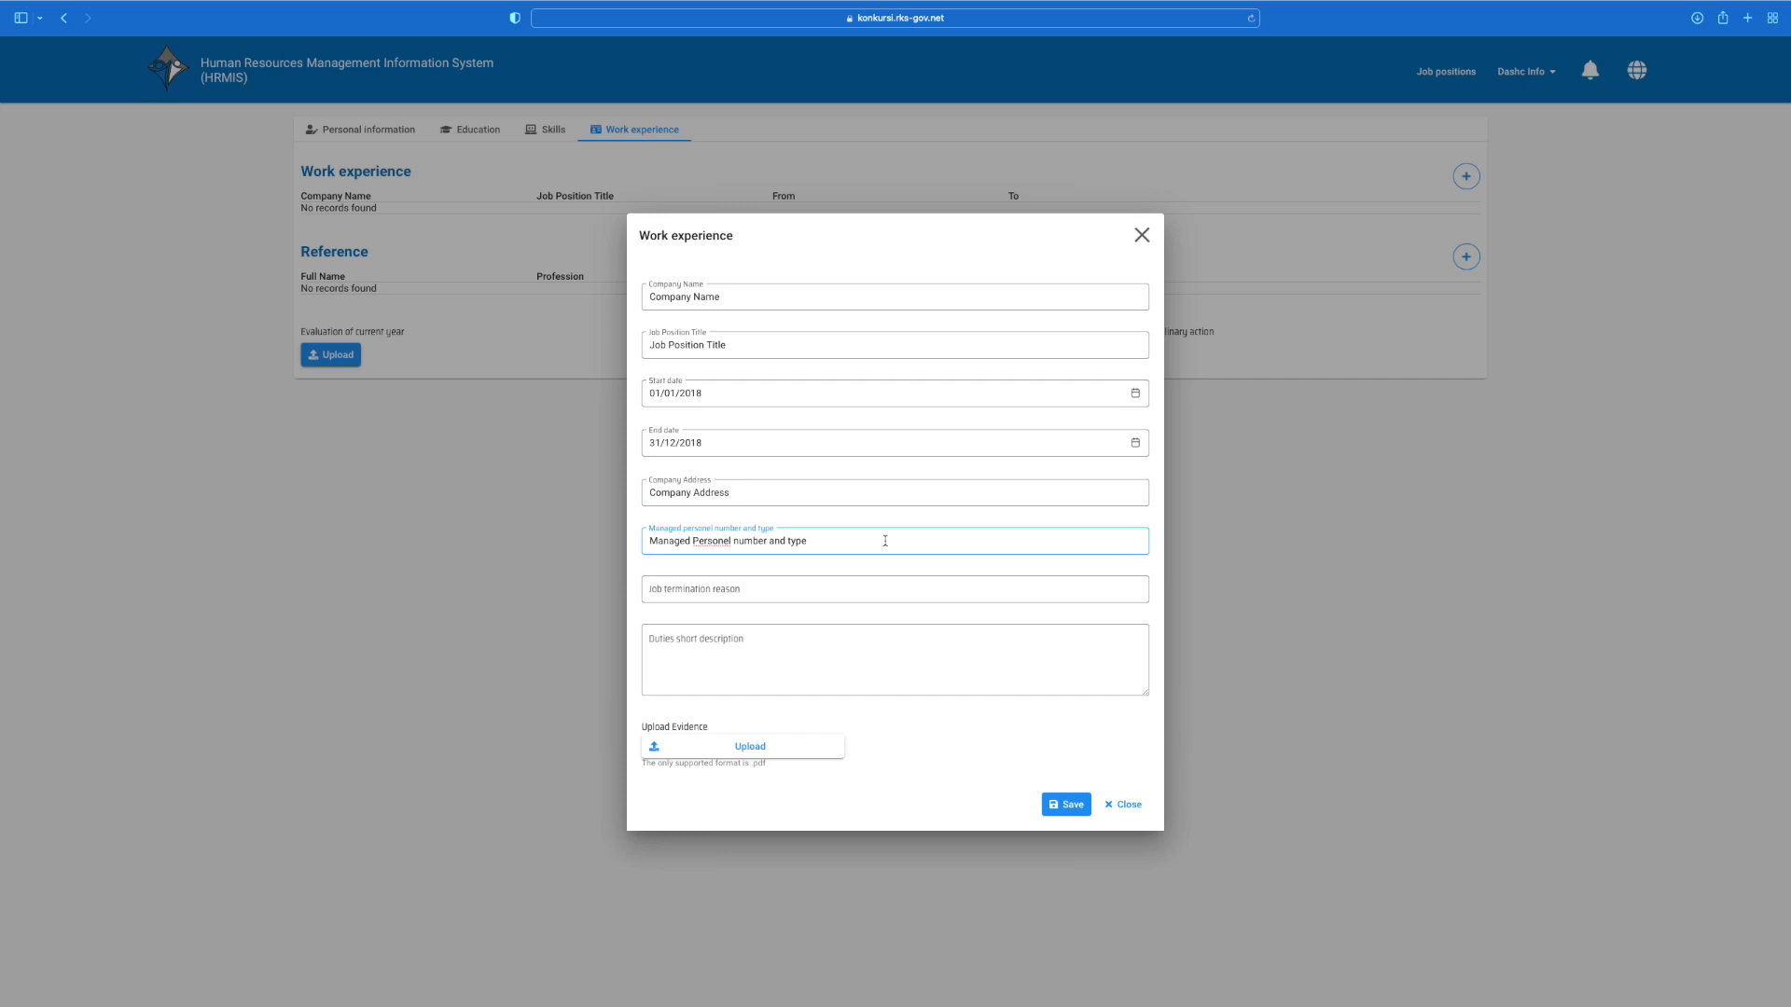
pyautogui.click(869, 589)
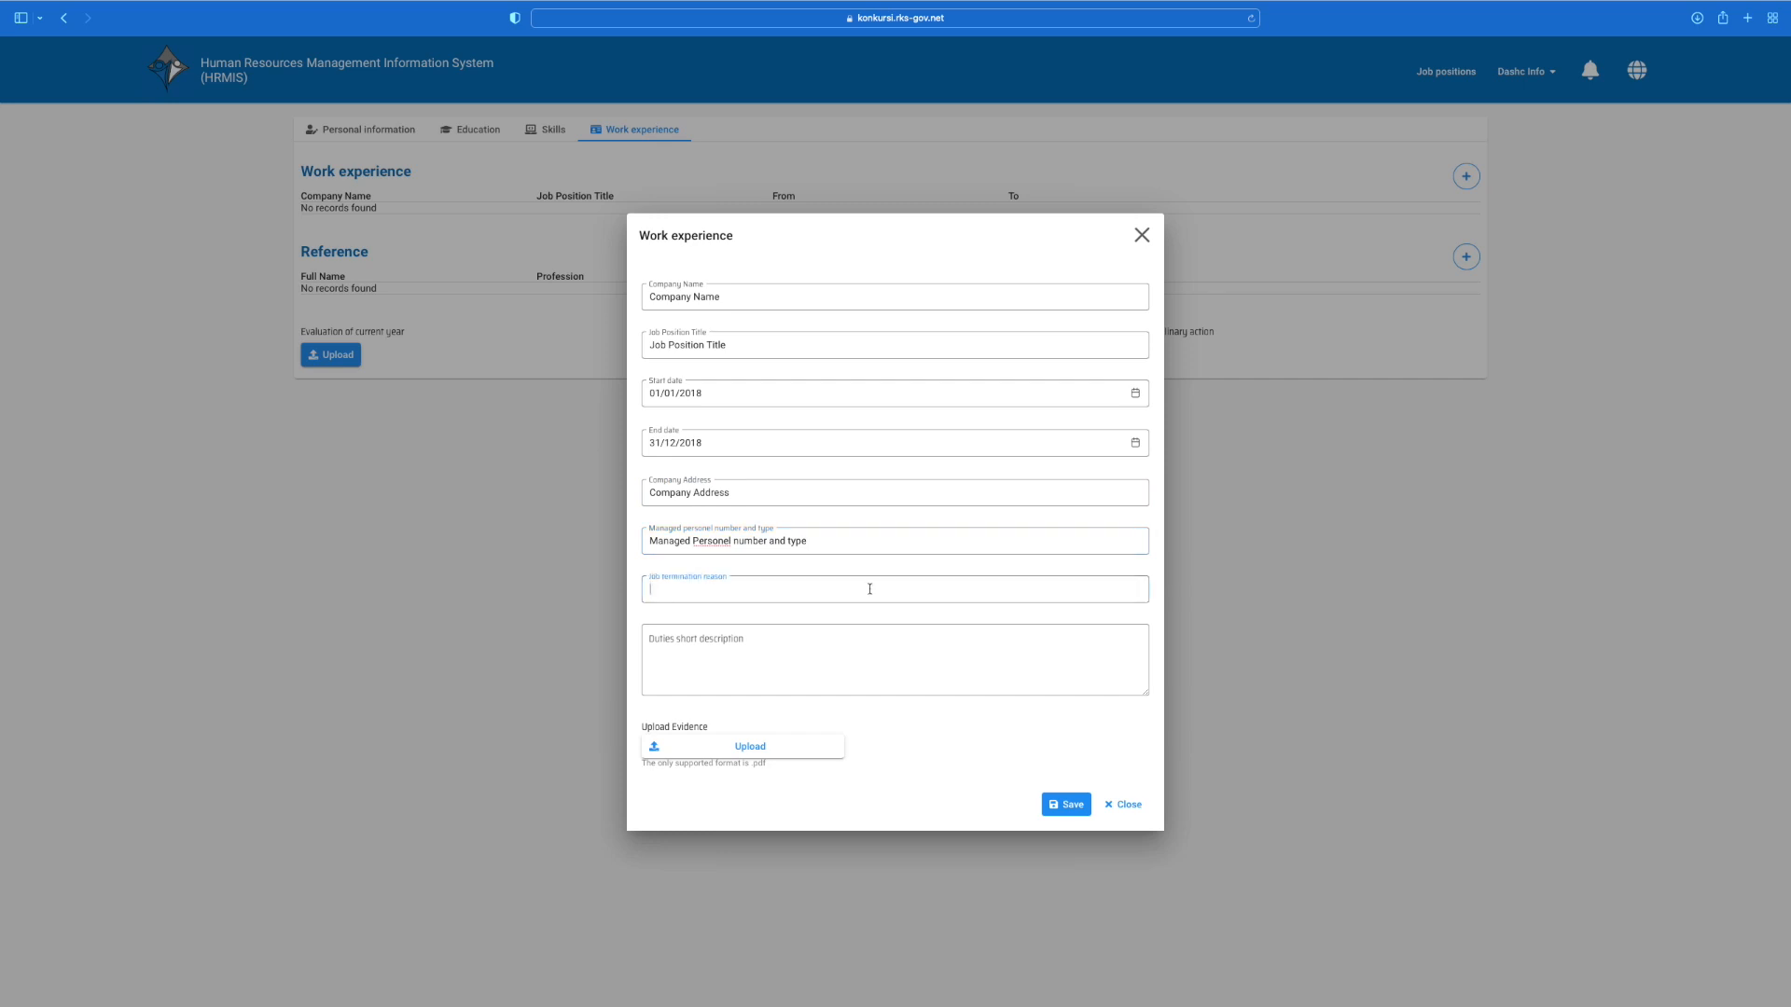
pyautogui.write('Job termination reason')
pyautogui.click(786, 658)
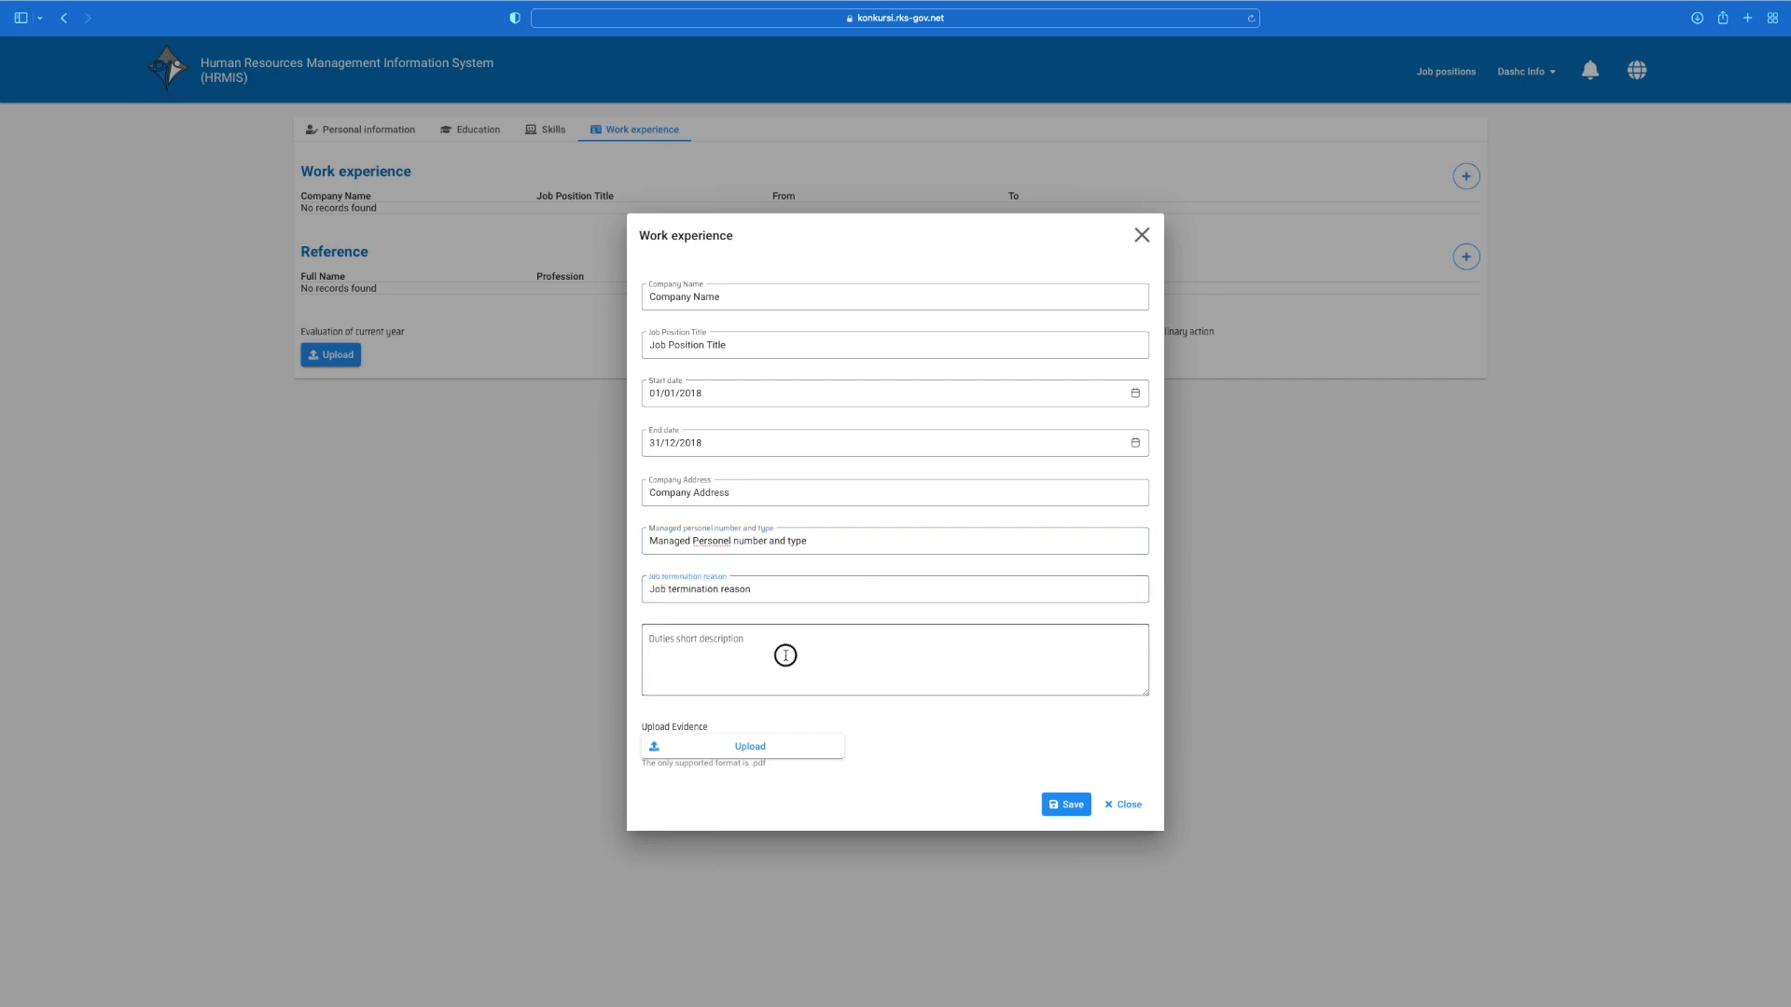
pyautogui.write('Short description')
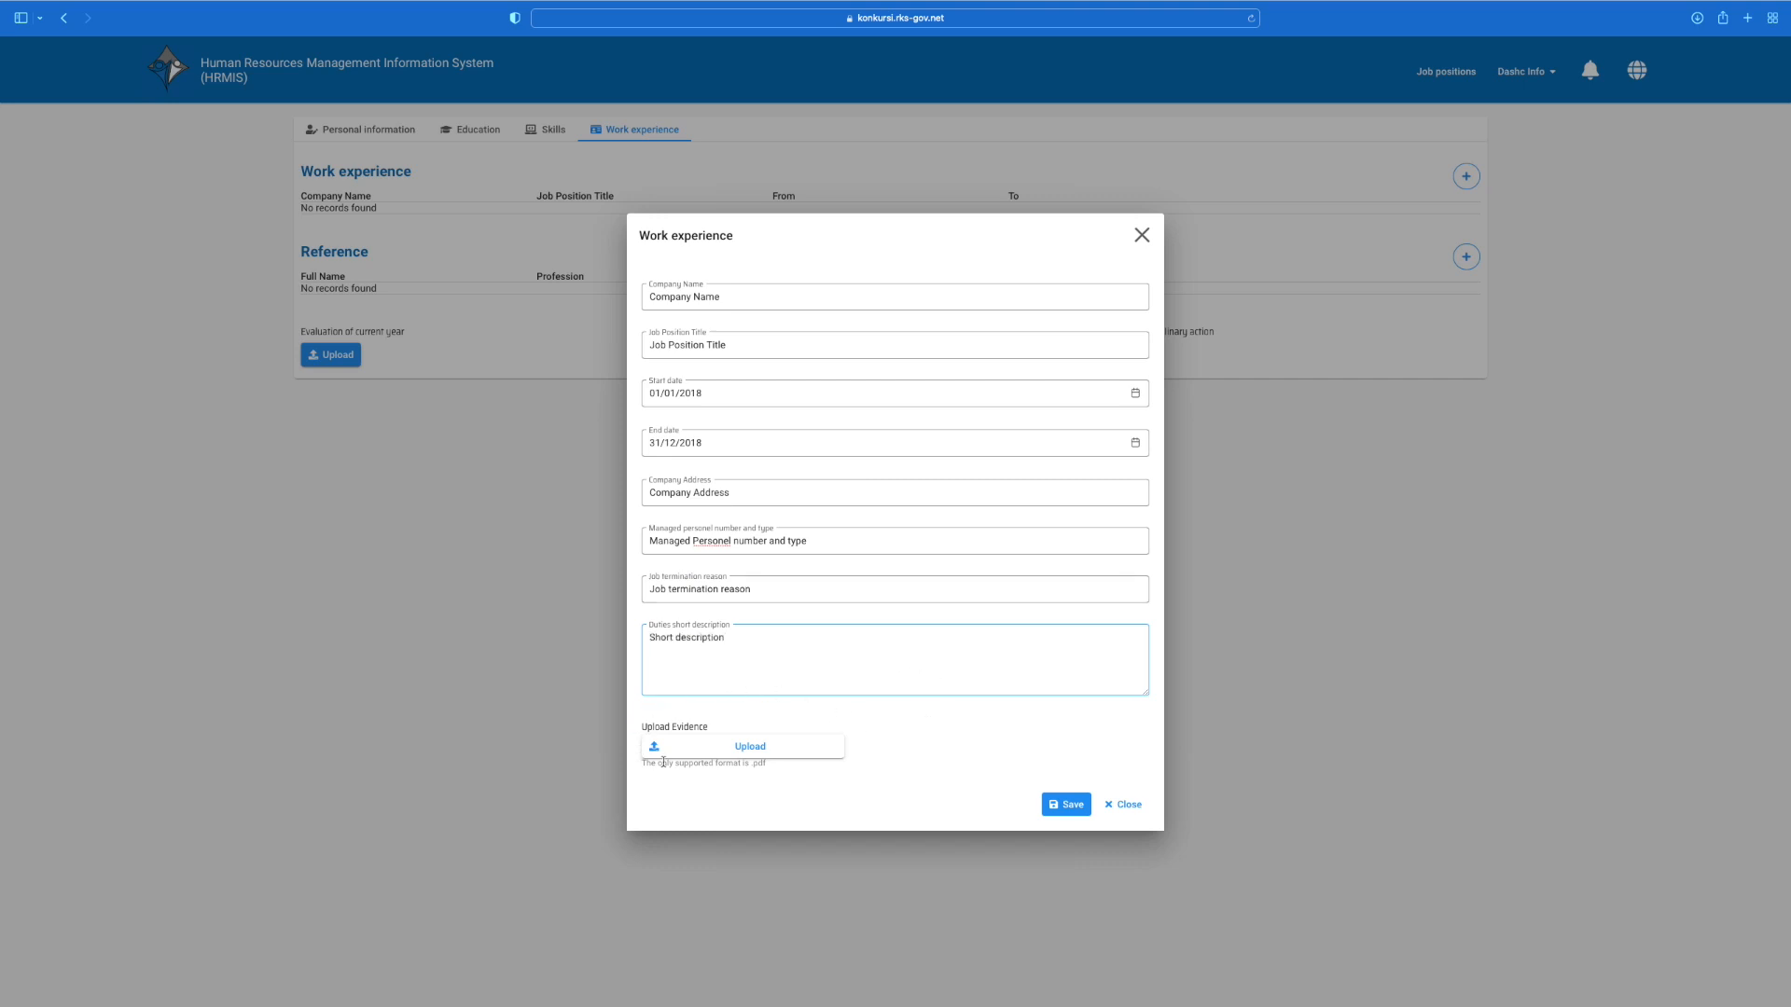
# Step: Attach JOB EXPERIENCE.pdf, save the 2018 work experience record, and start a new reference
pyautogui.click(781, 753)
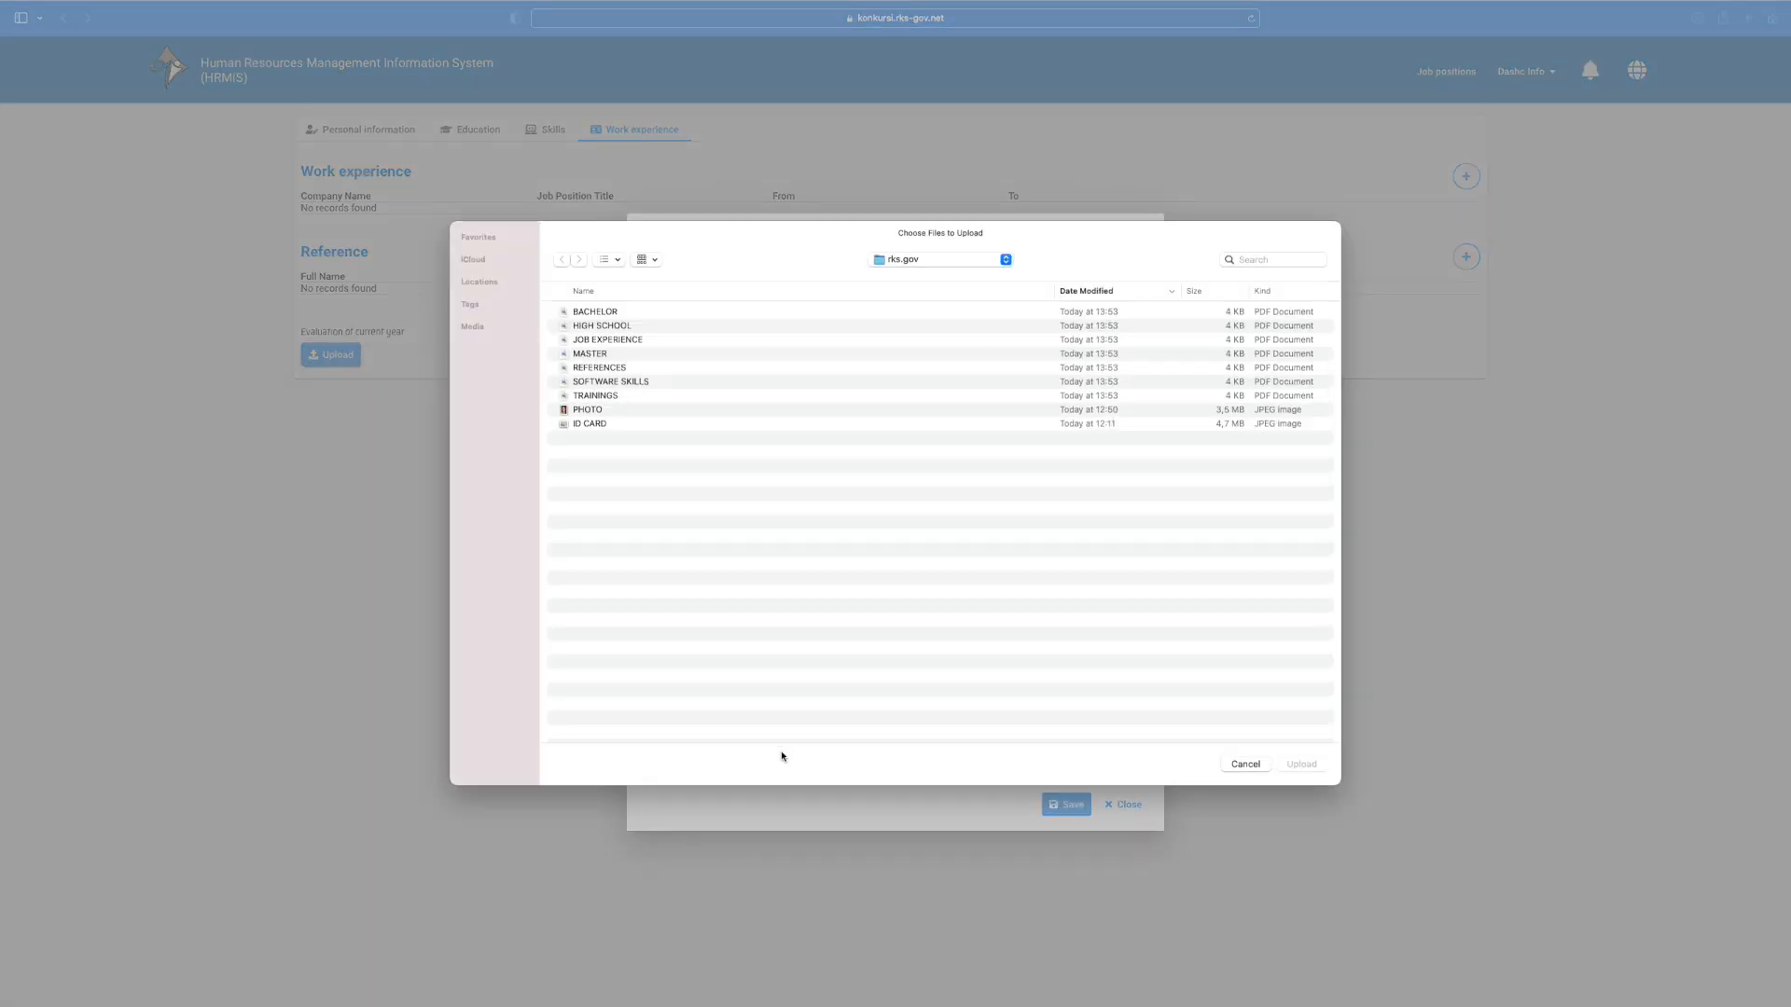
pyautogui.click(653, 340)
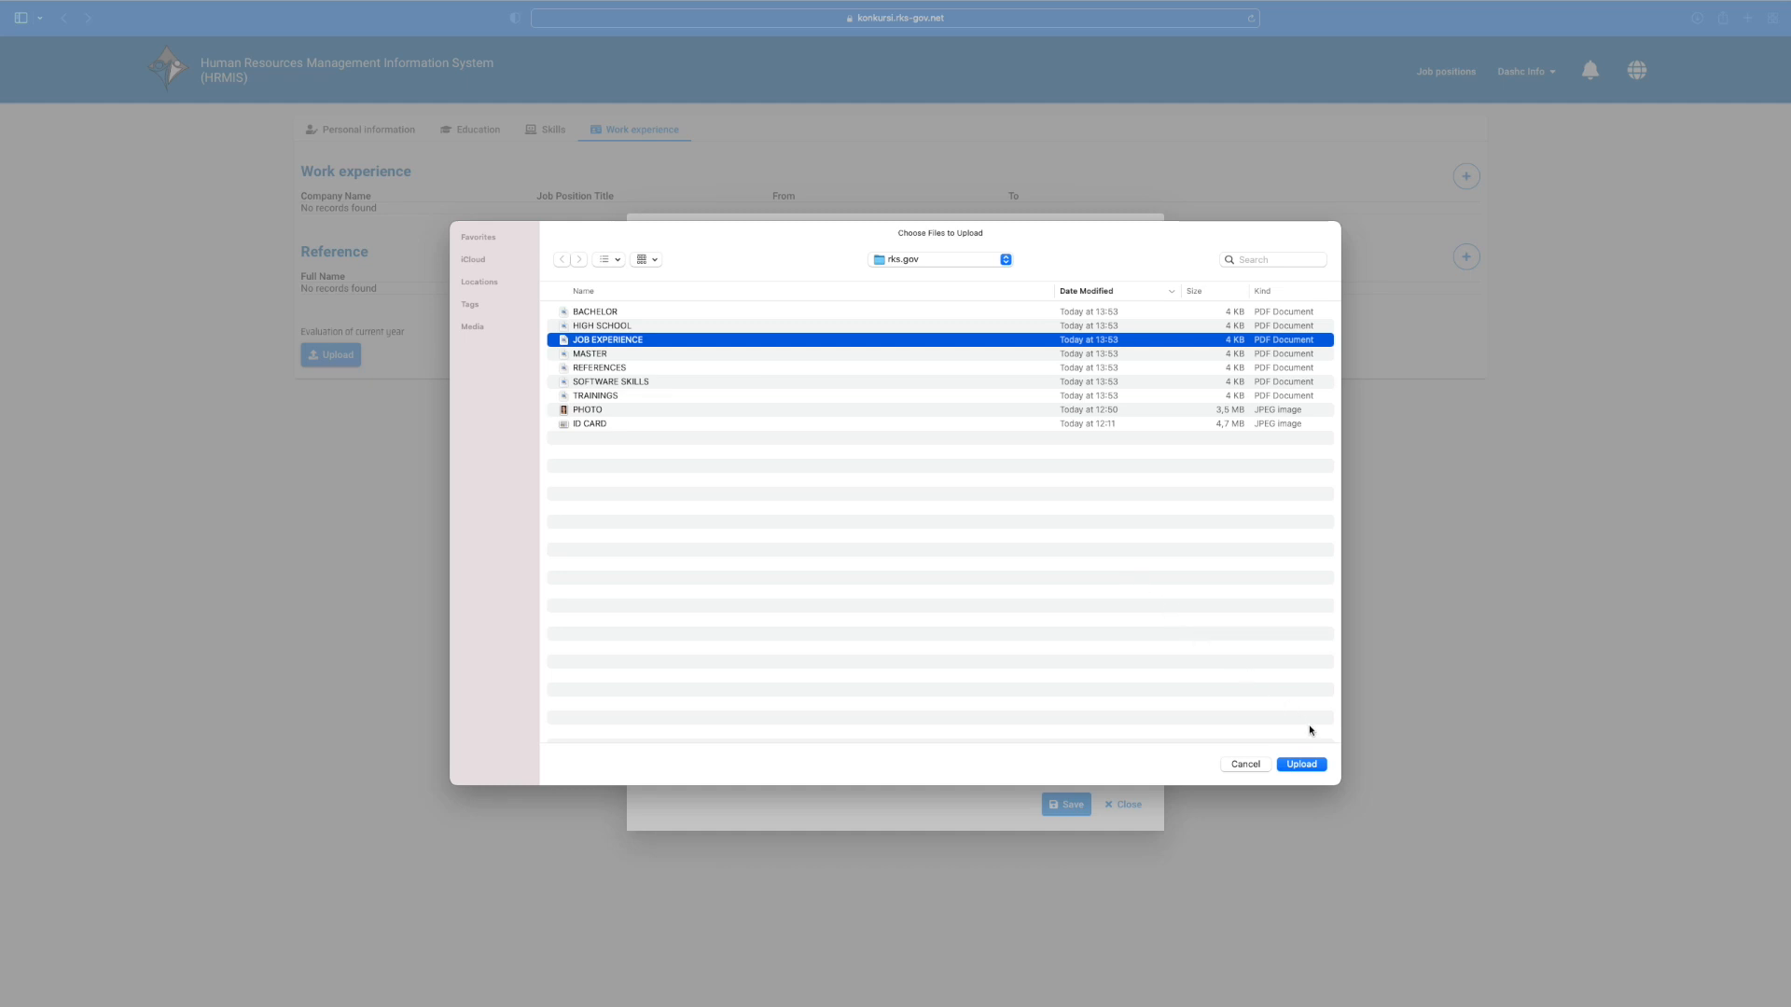
pyautogui.click(1306, 765)
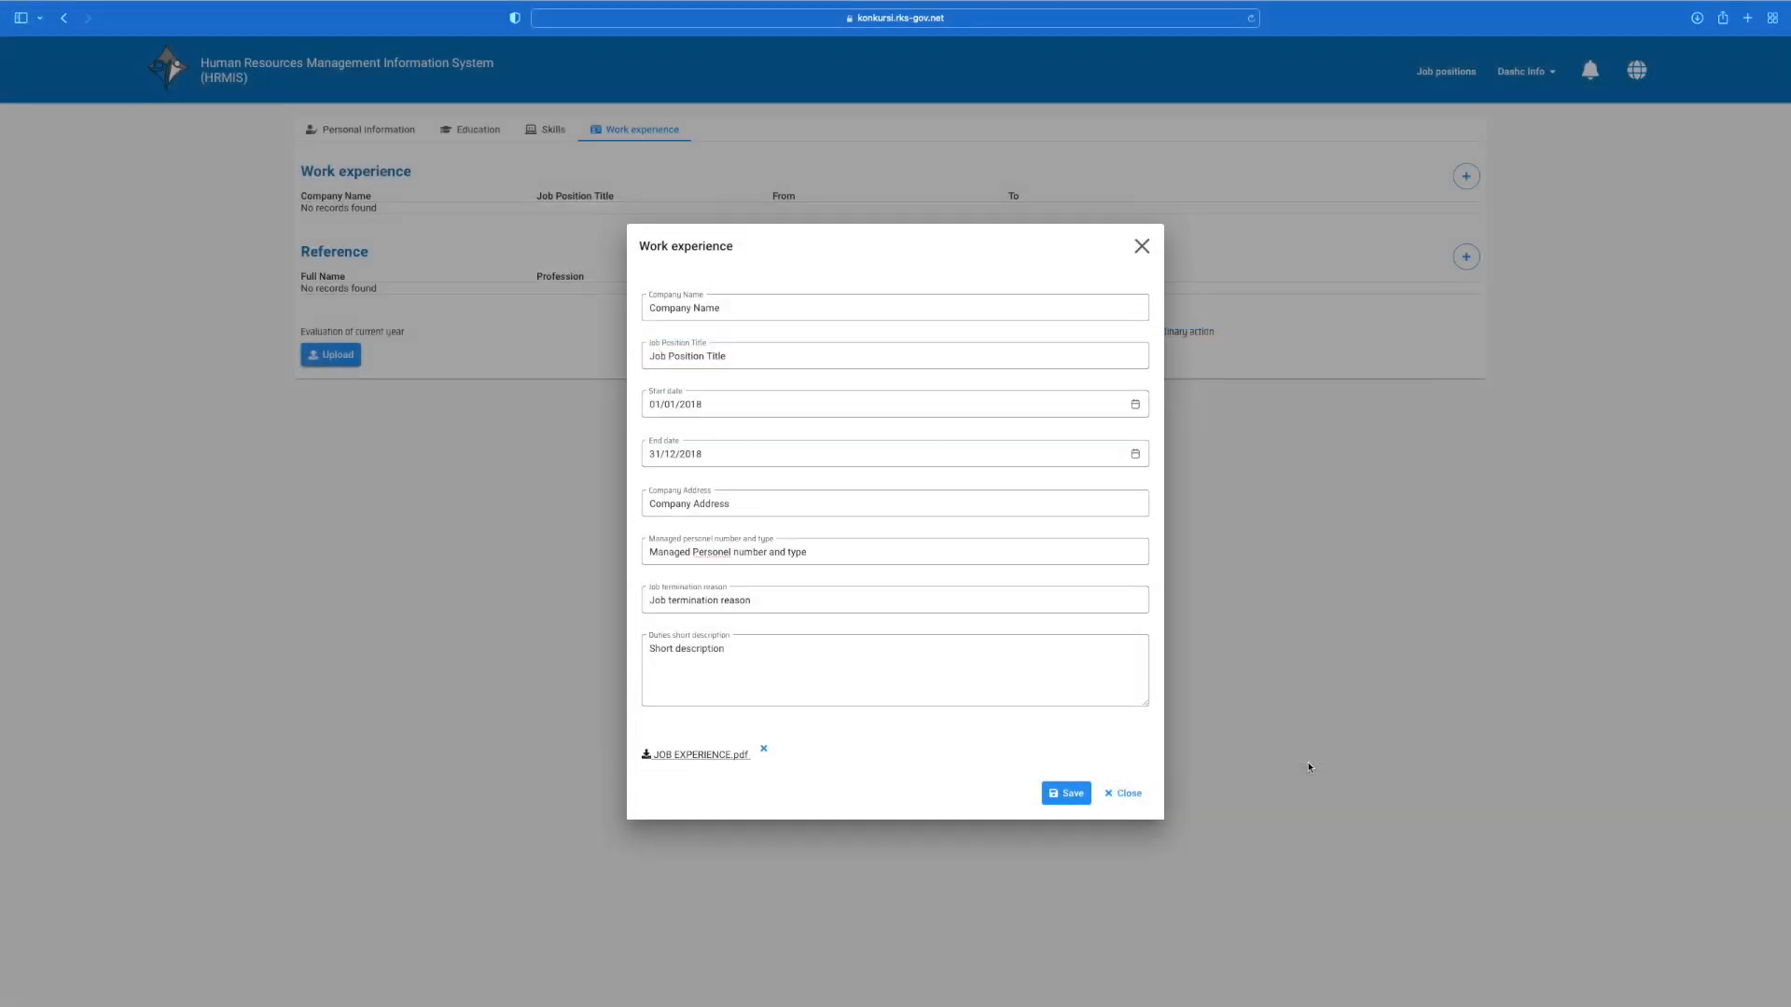
pyautogui.click(1064, 794)
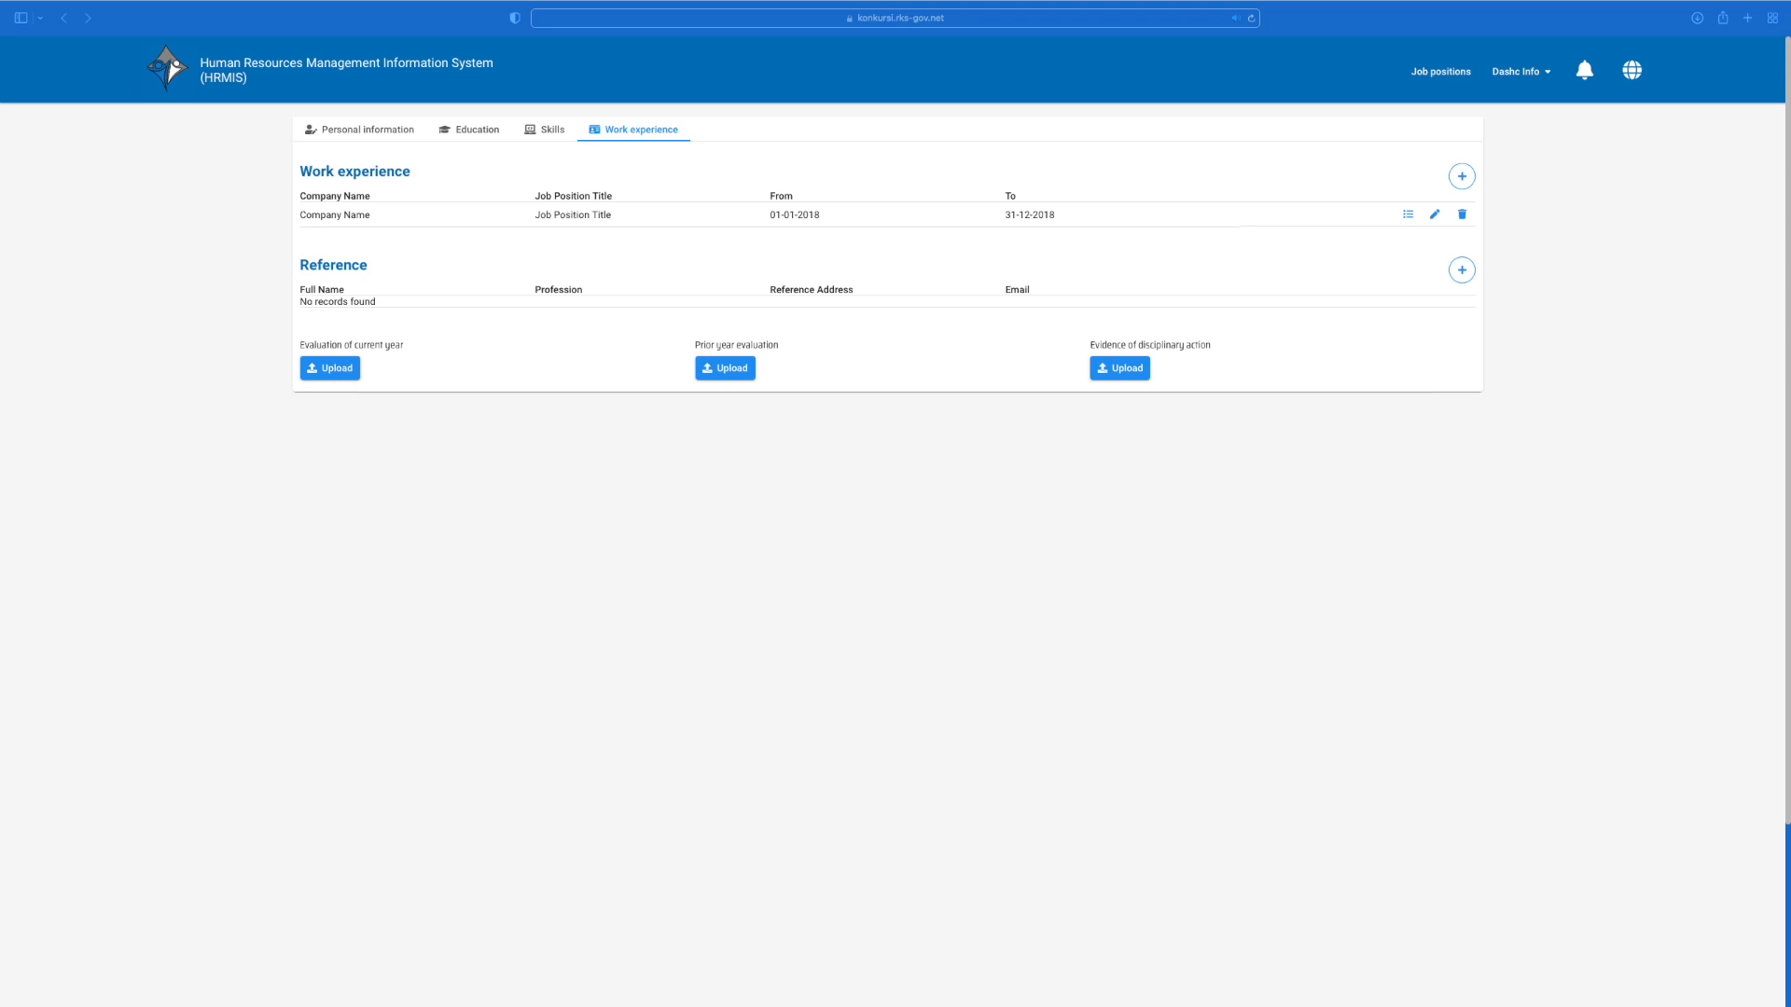
pyautogui.click(1461, 270)
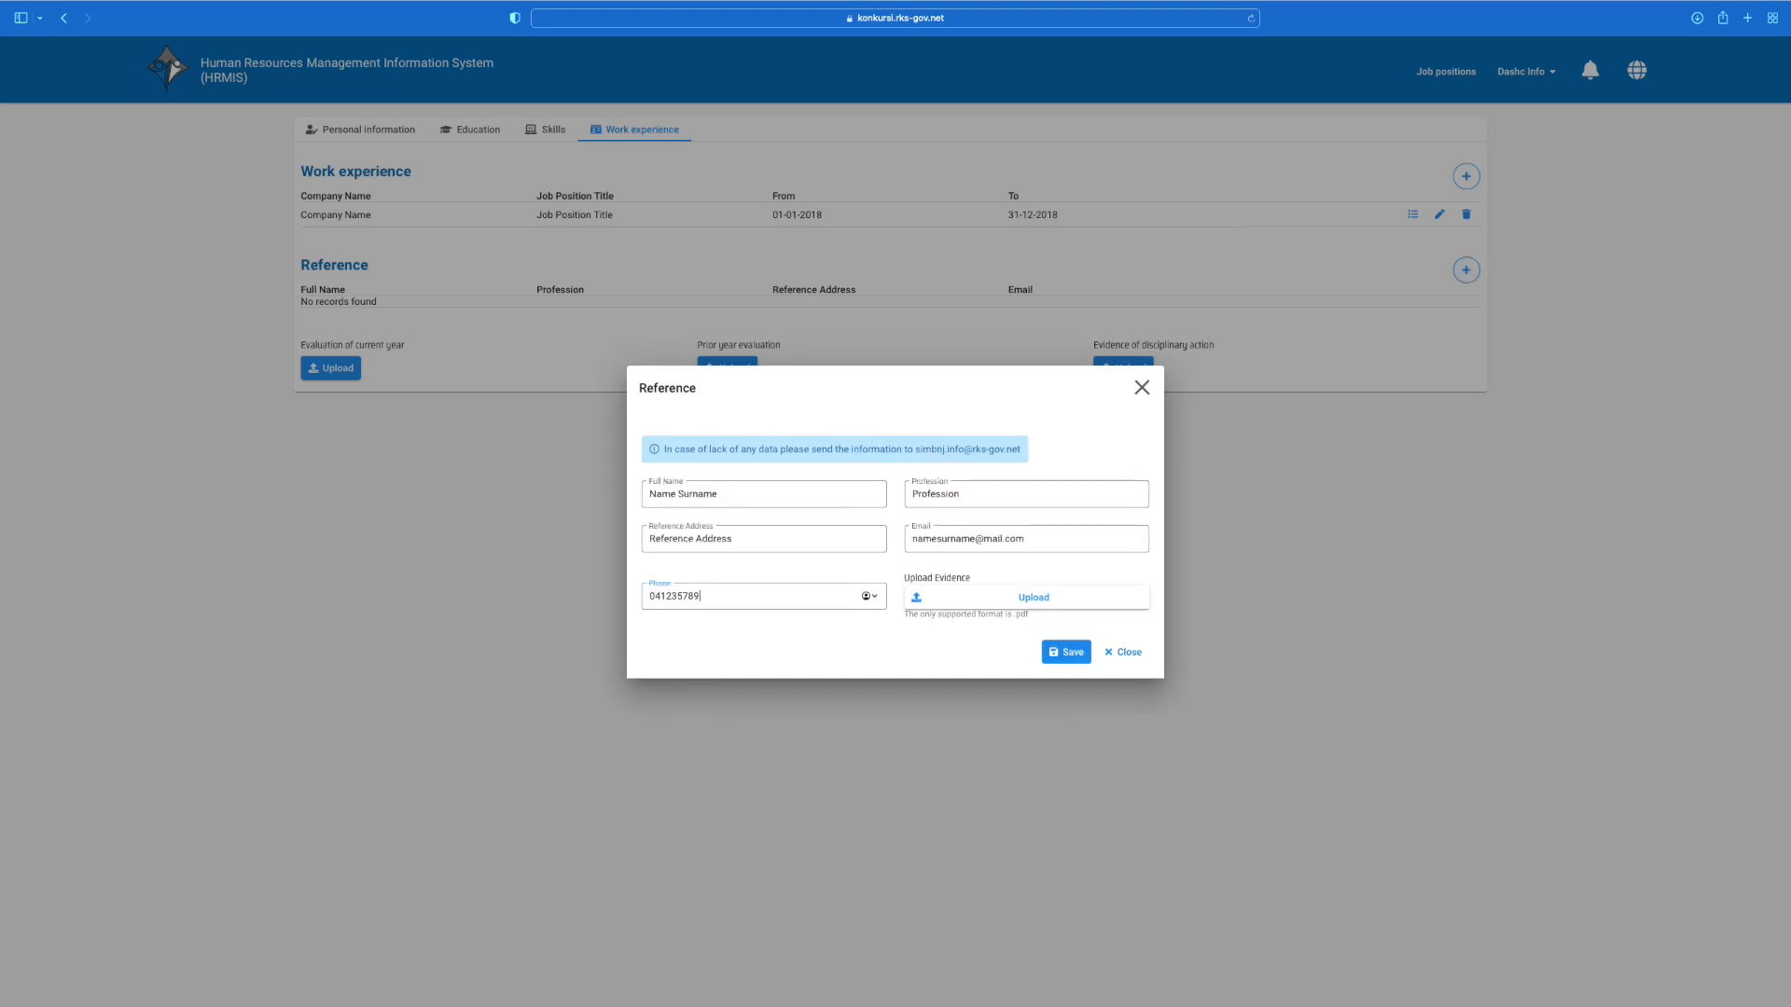
# Step: Attach REFERENCES.pdf as the reference's evidence and save the reference entry
pyautogui.click(1003, 602)
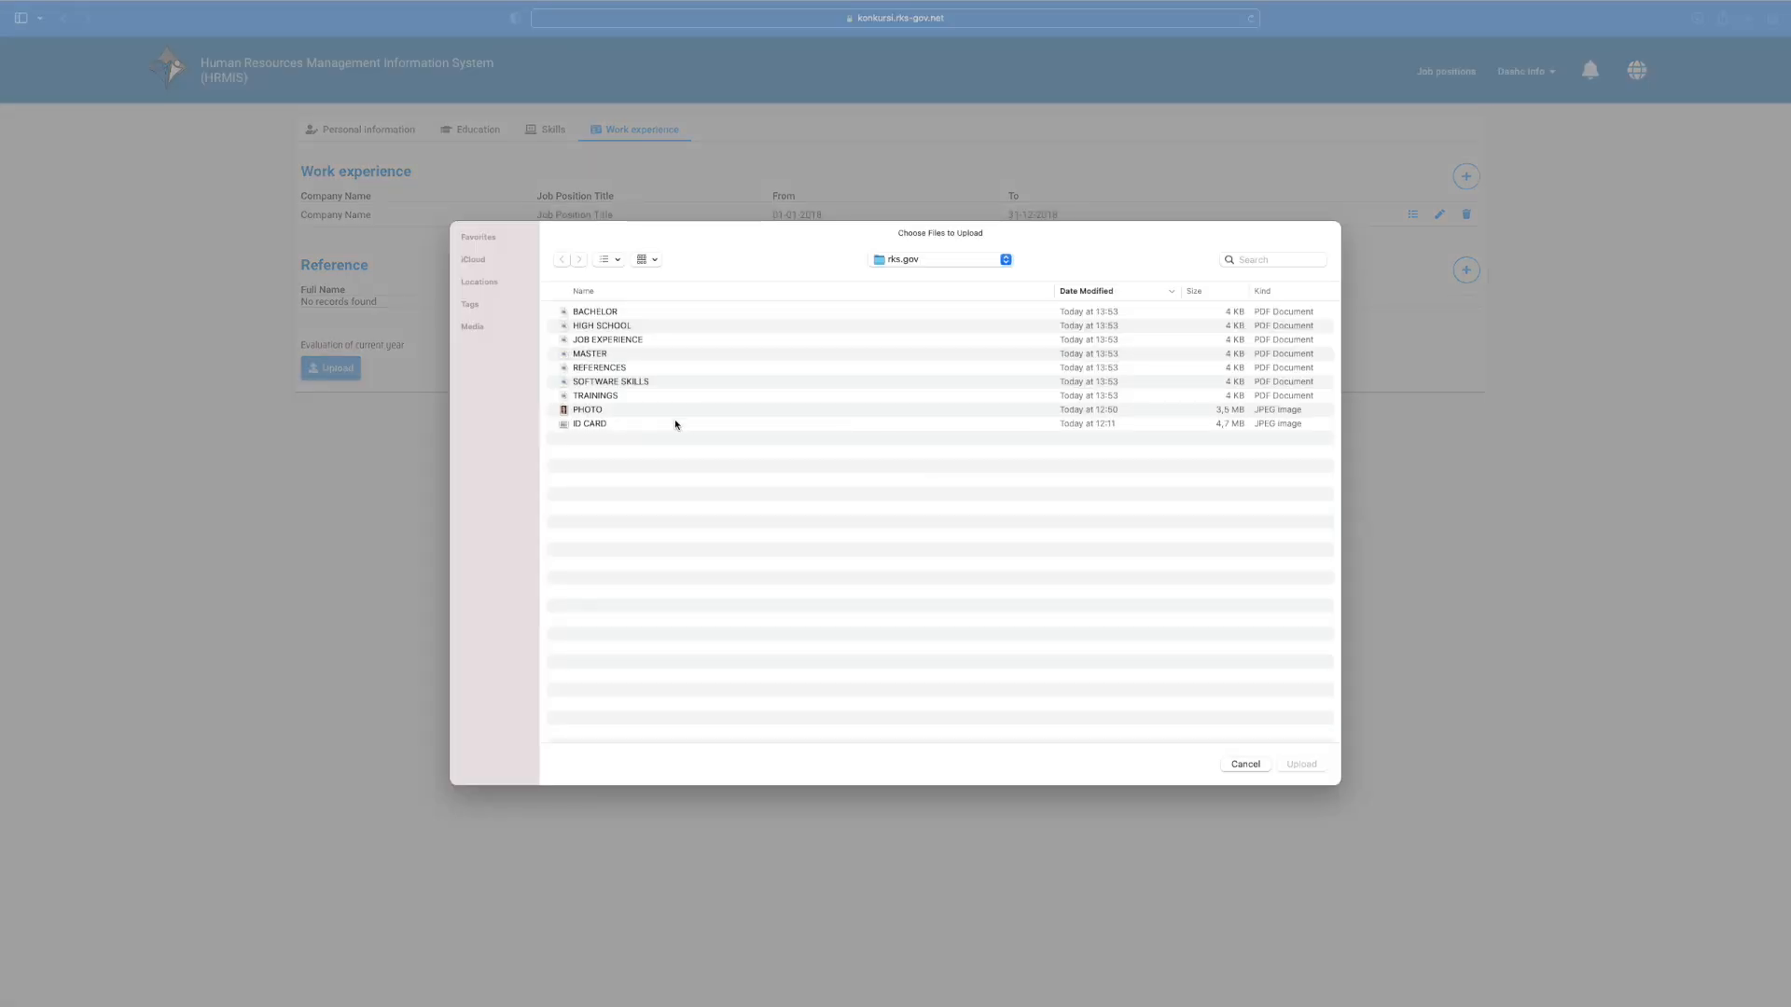
pyautogui.click(662, 368)
pyautogui.click(1292, 764)
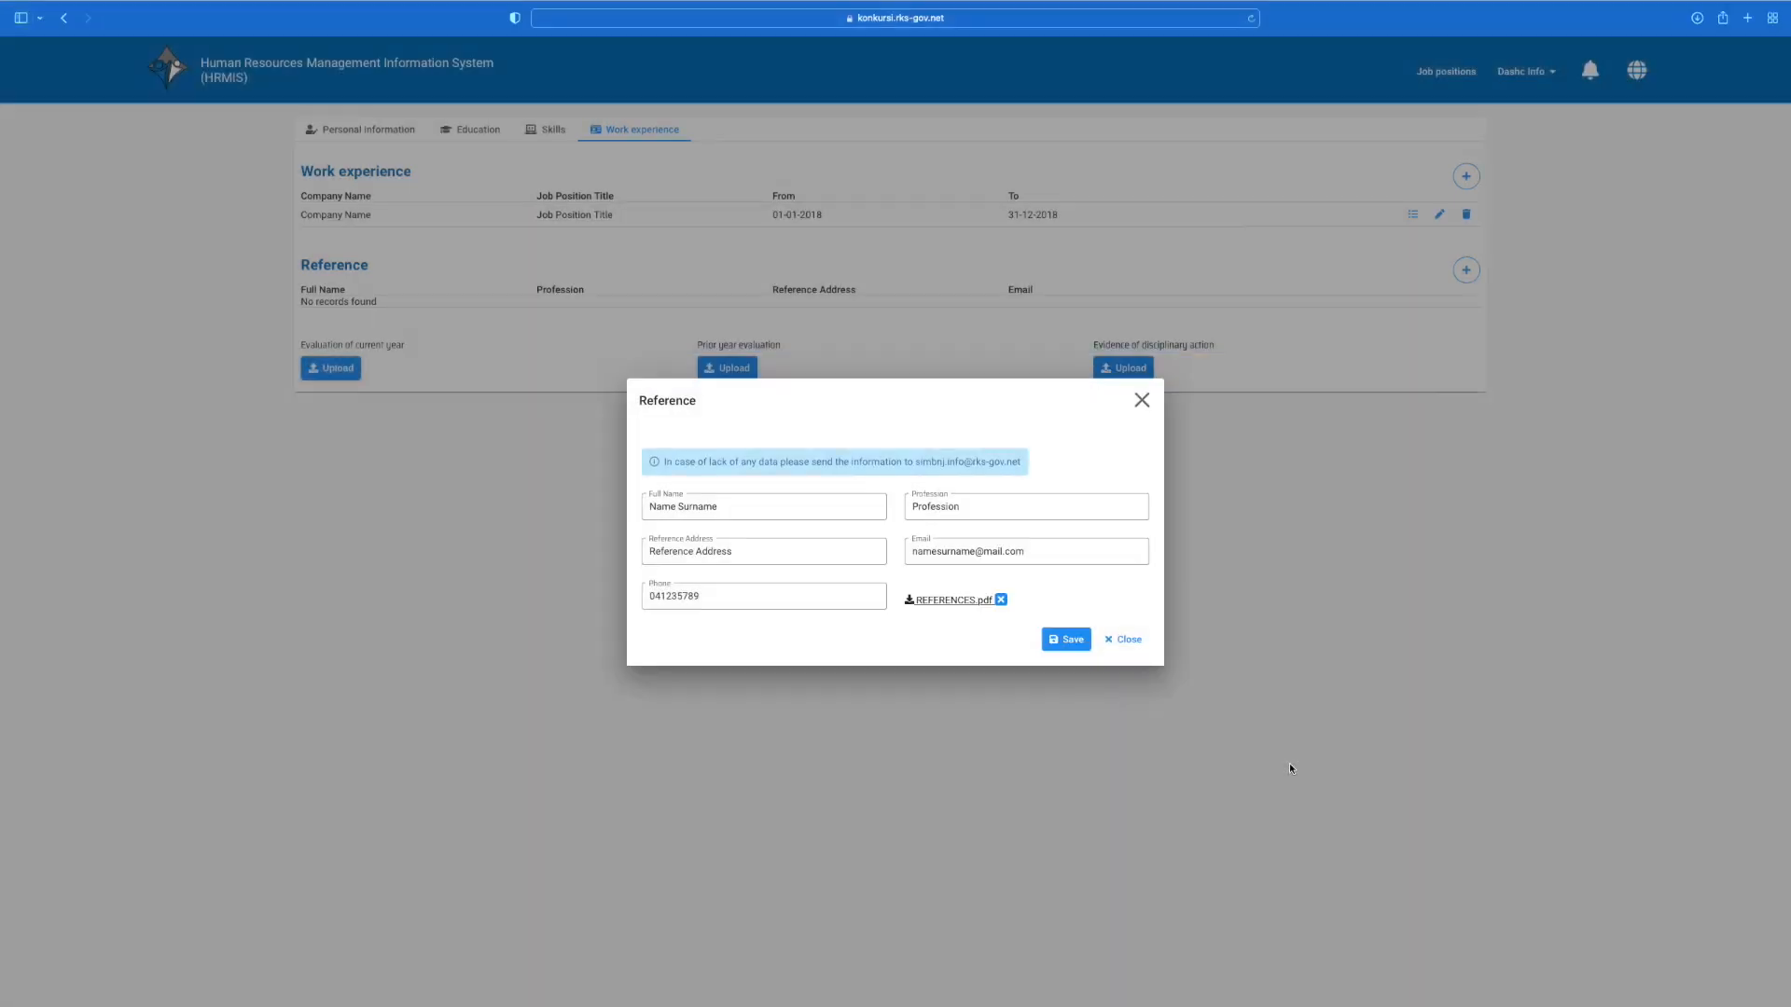
pyautogui.click(1067, 640)
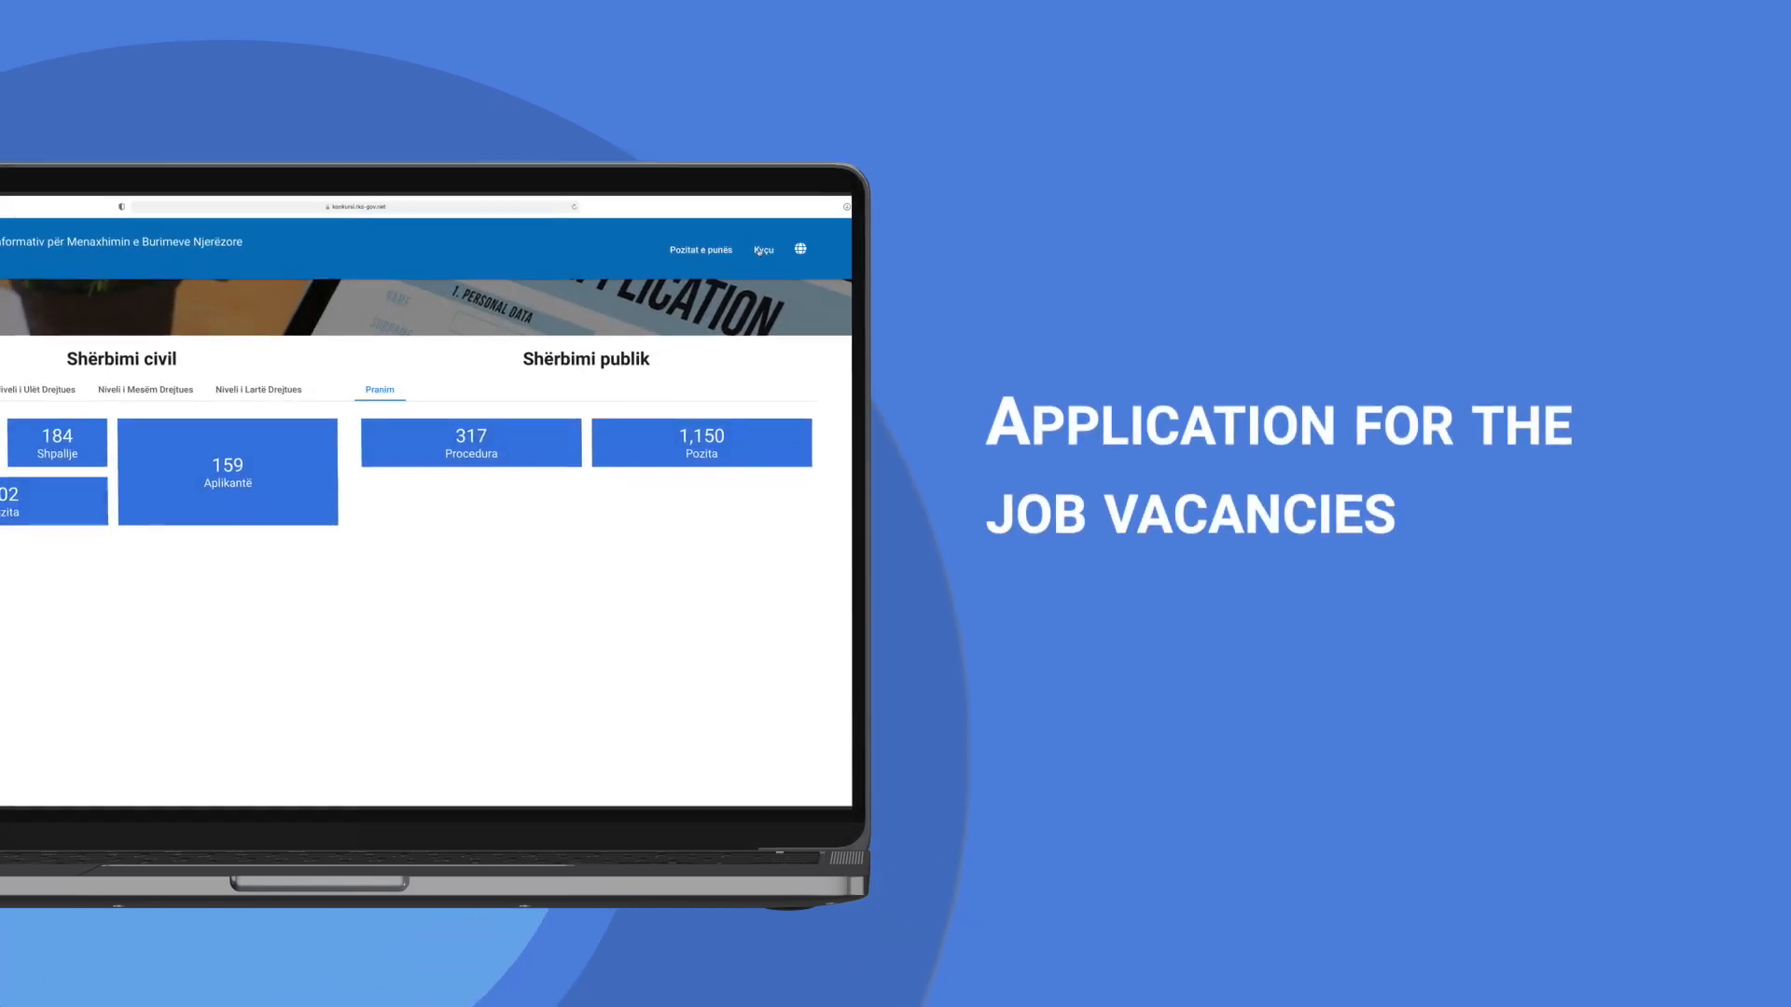
pyautogui.click(768, 246)
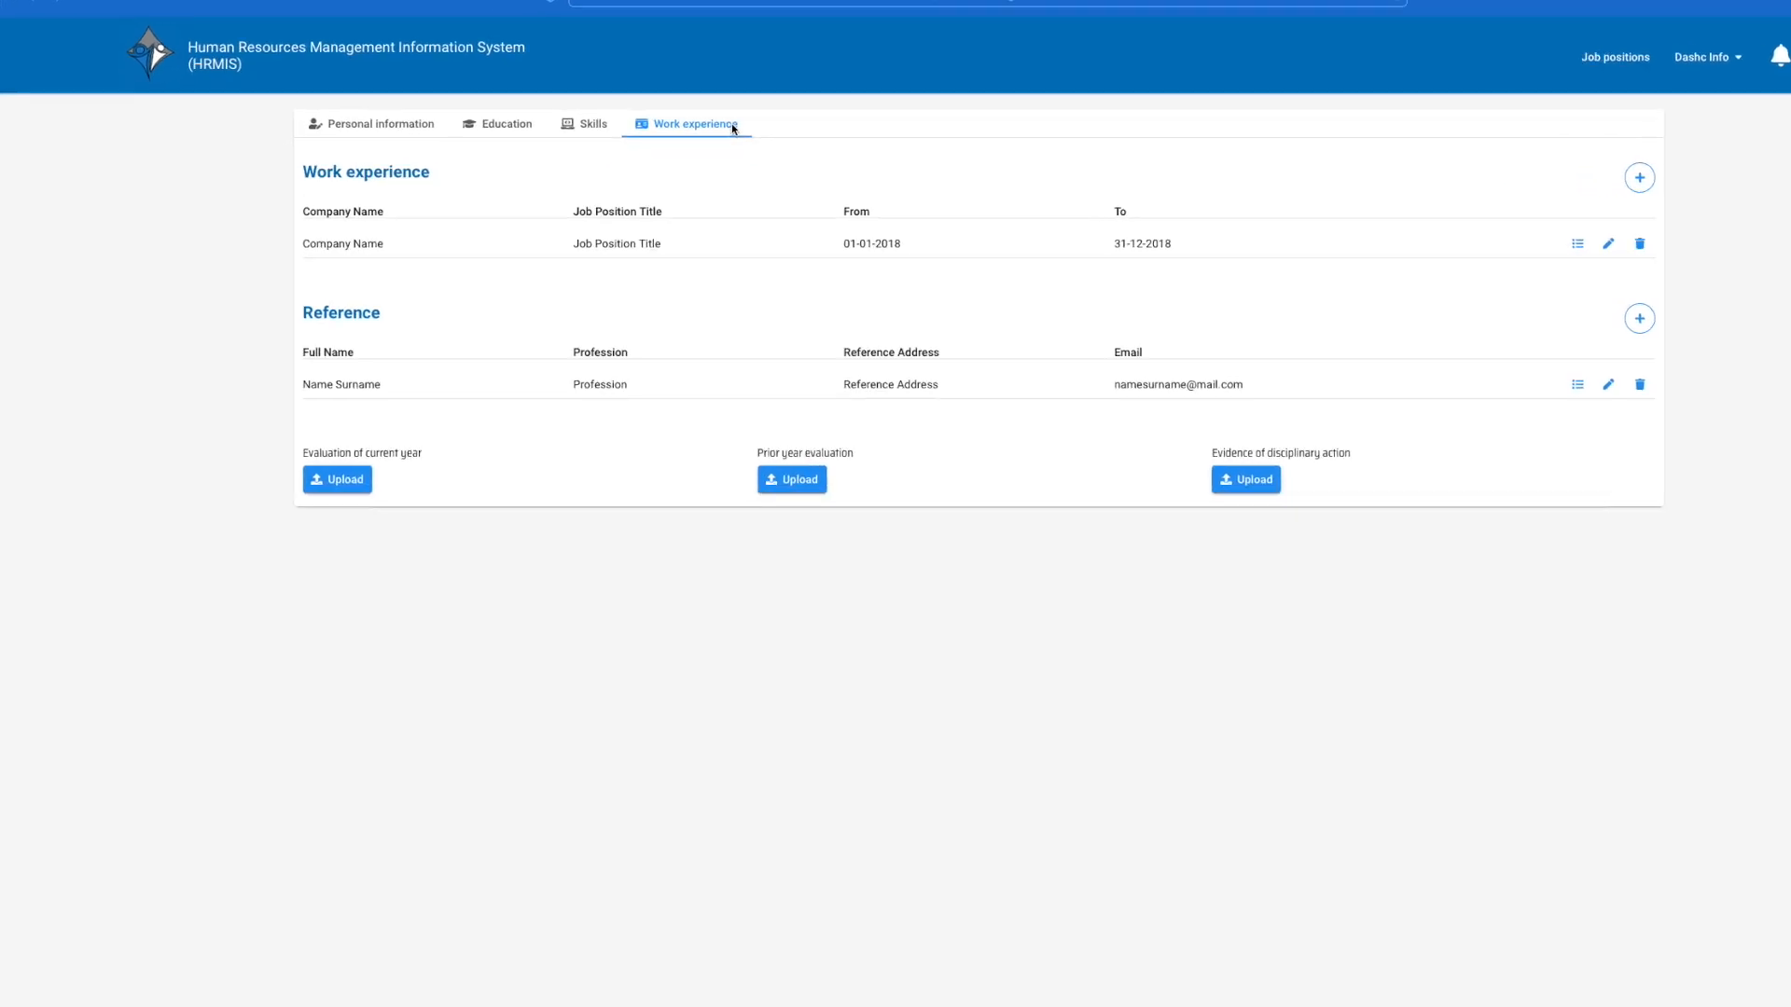
# Step: Return to the HRMIS home page showing 430 procedures, 510 positions and 373 applicants
pyautogui.click(487, 80)
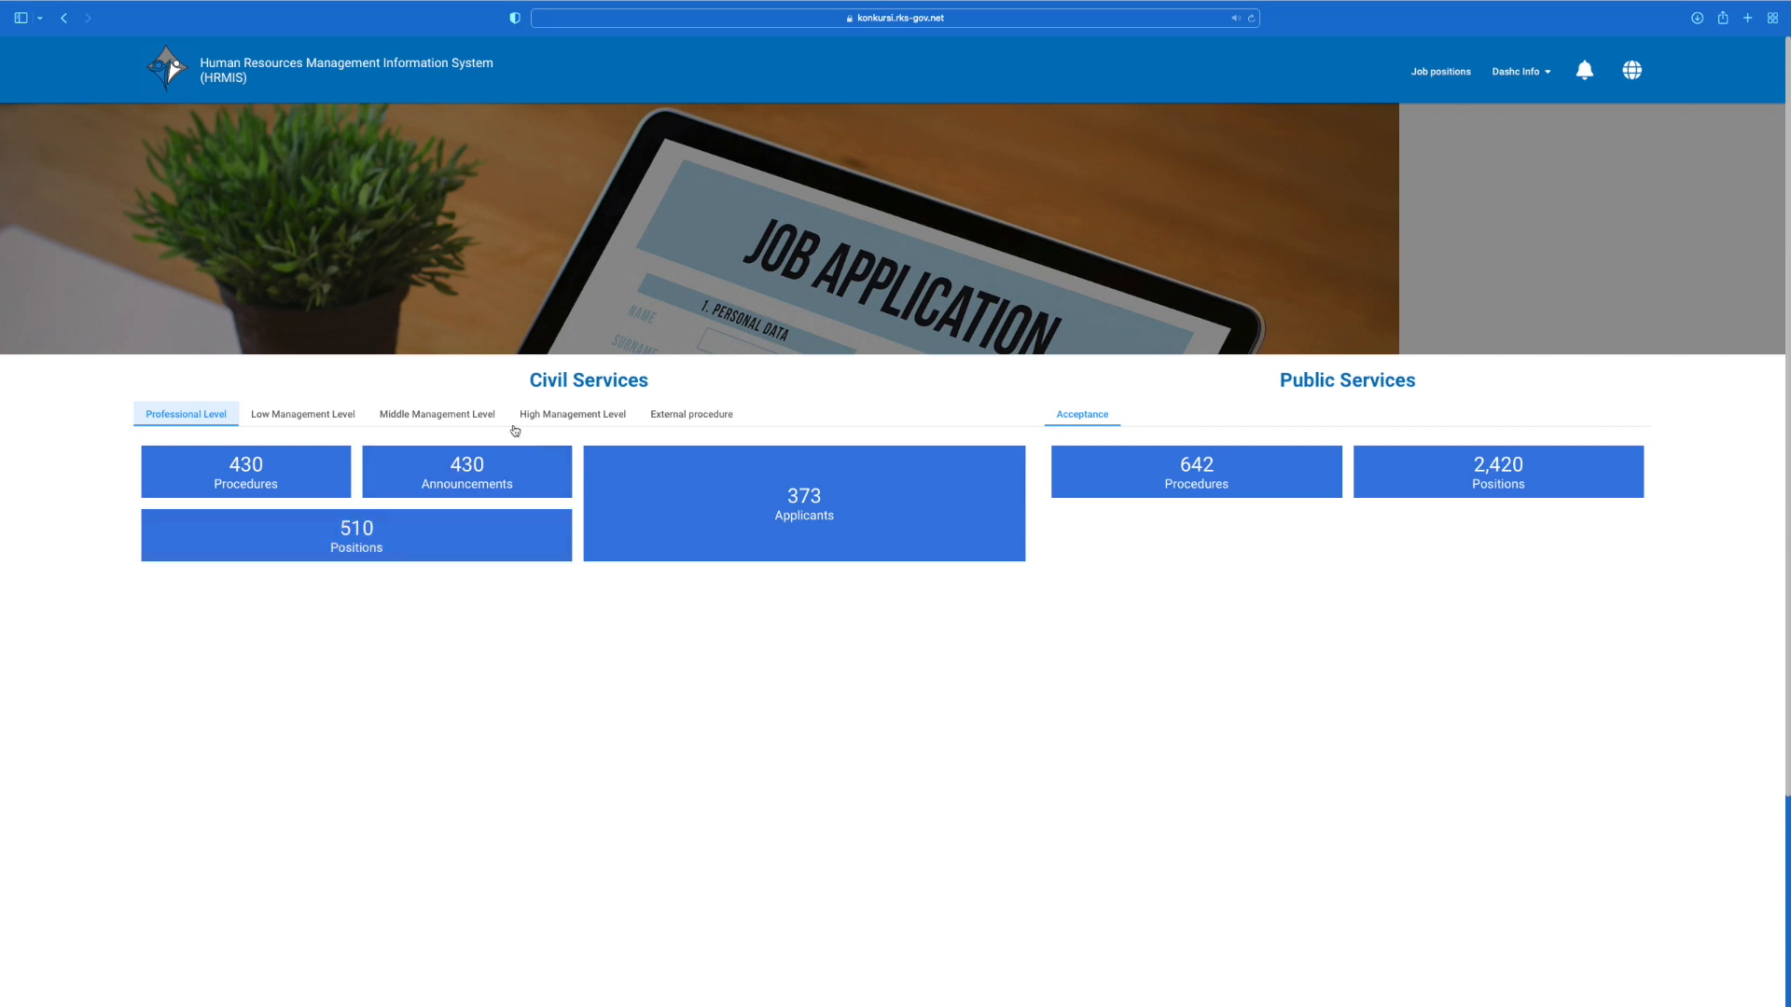
# Step: Filter announcements to Open status and apply for Probation Service job RPC0001431
pyautogui.click(520, 493)
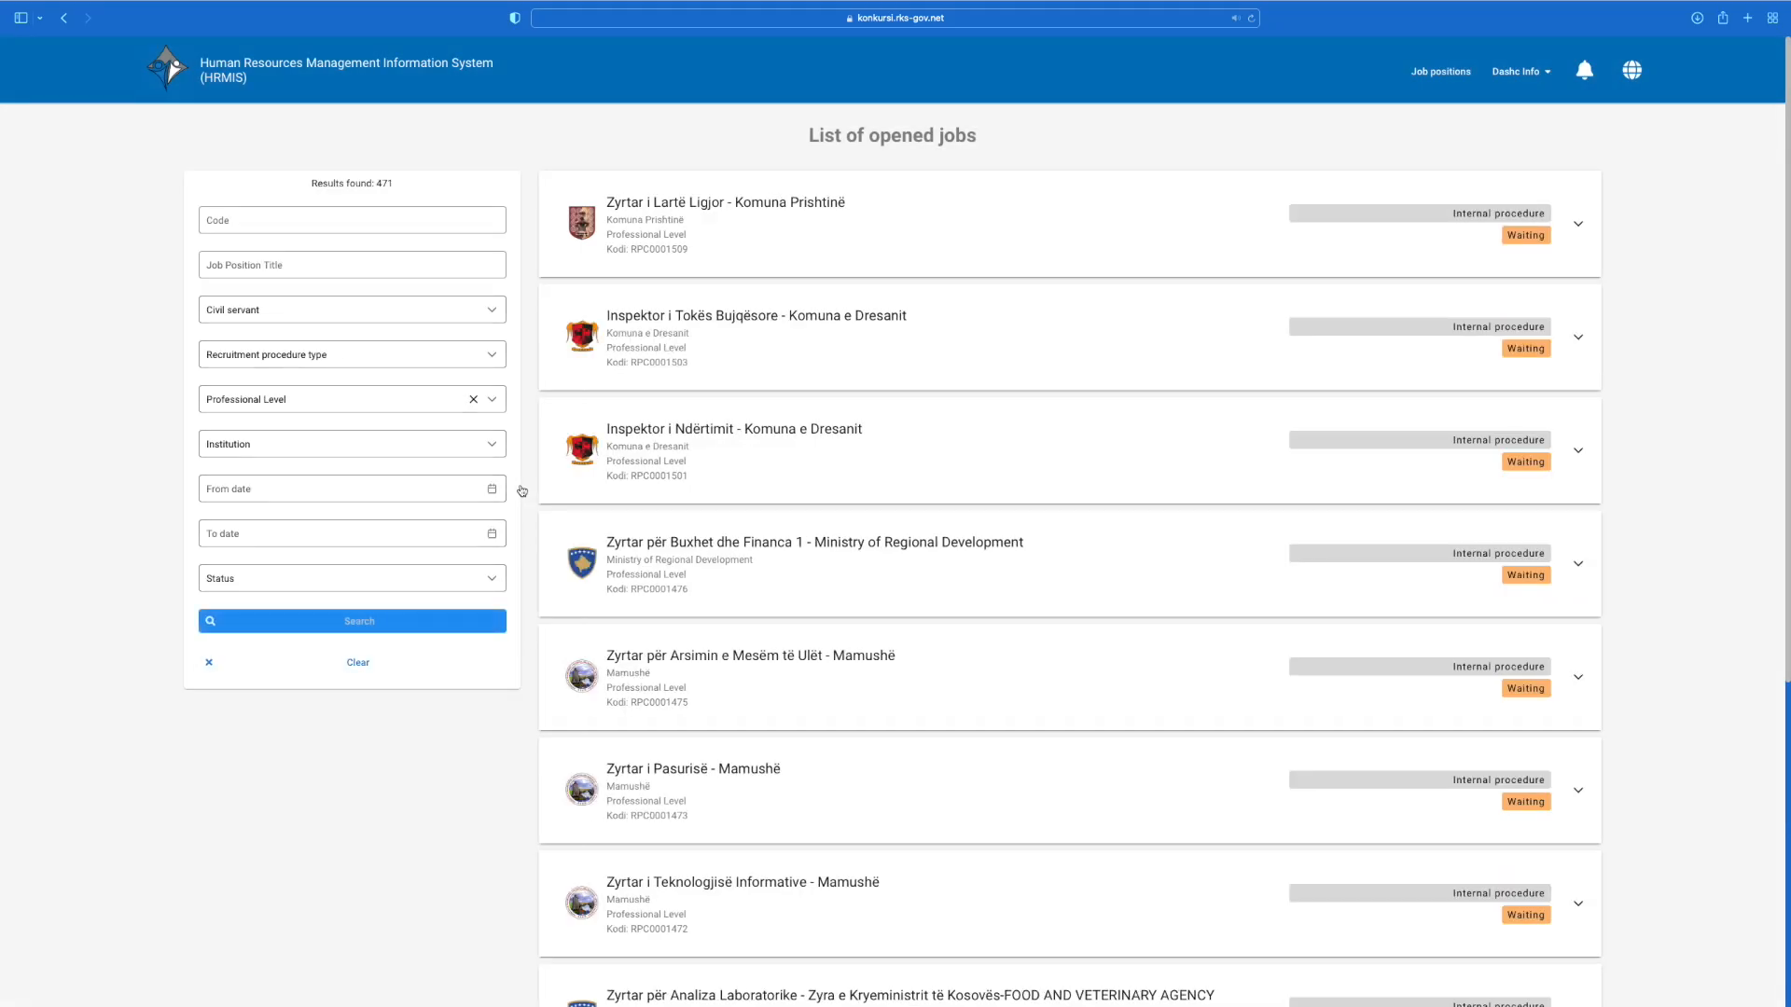
pyautogui.click(454, 586)
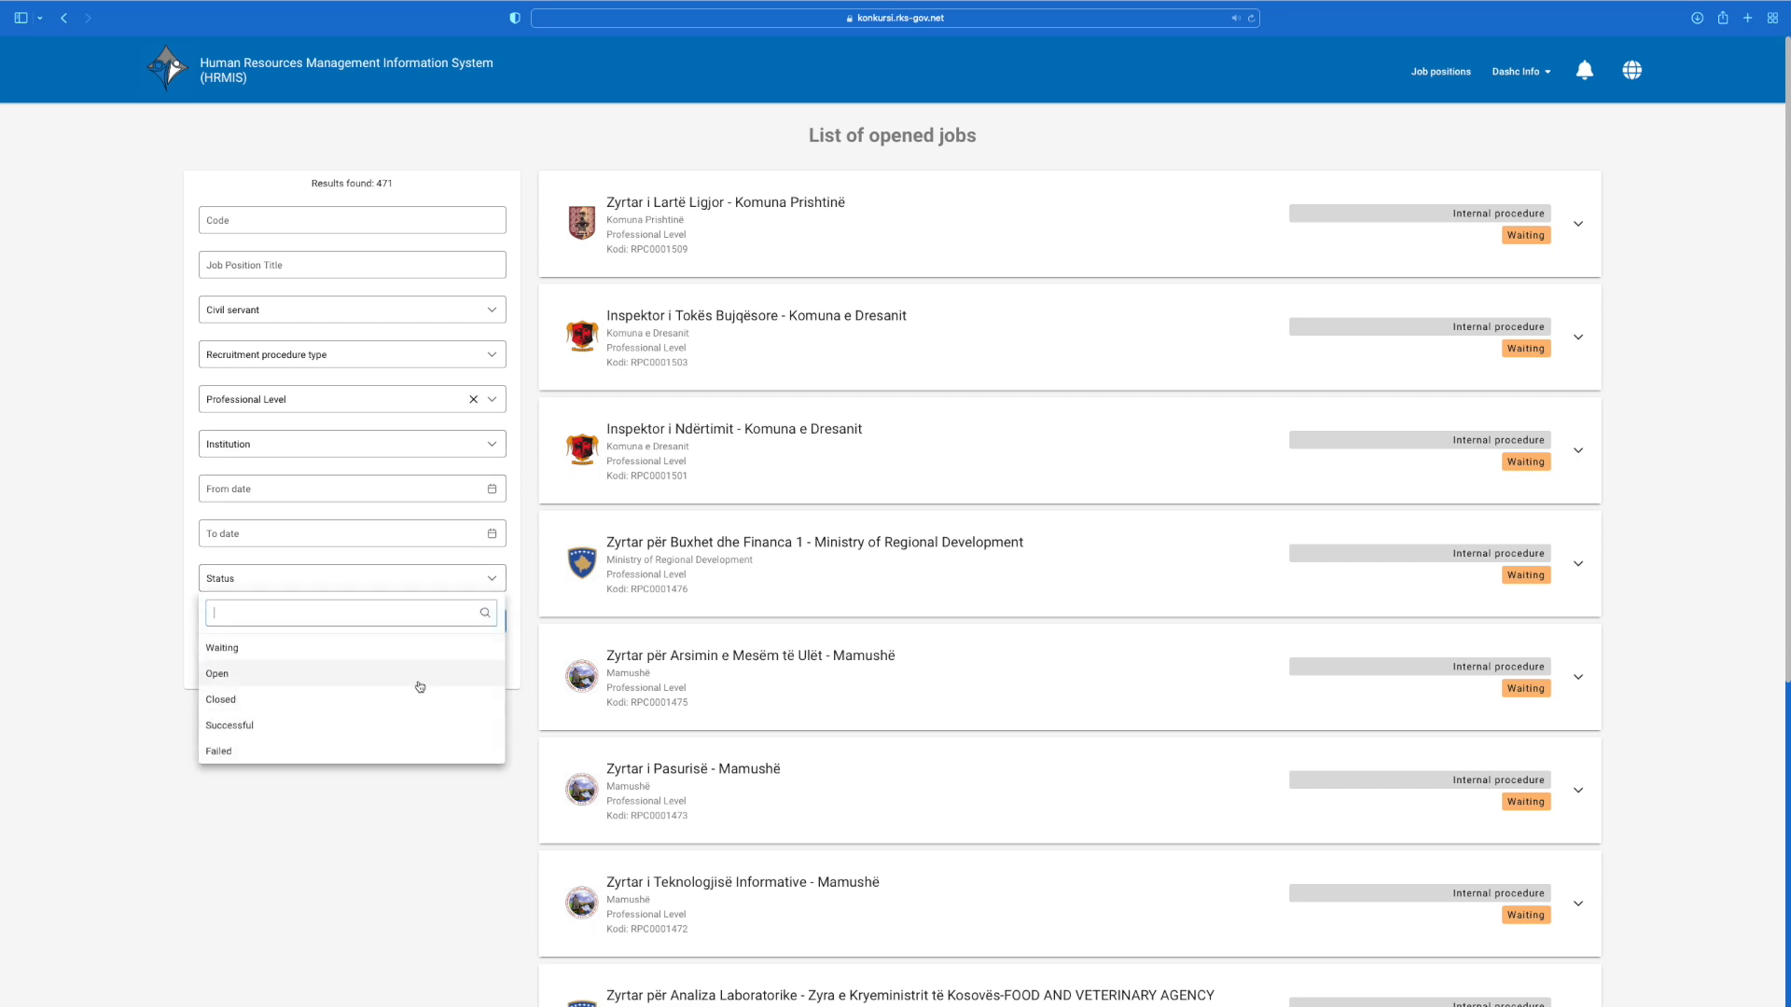
pyautogui.click(420, 685)
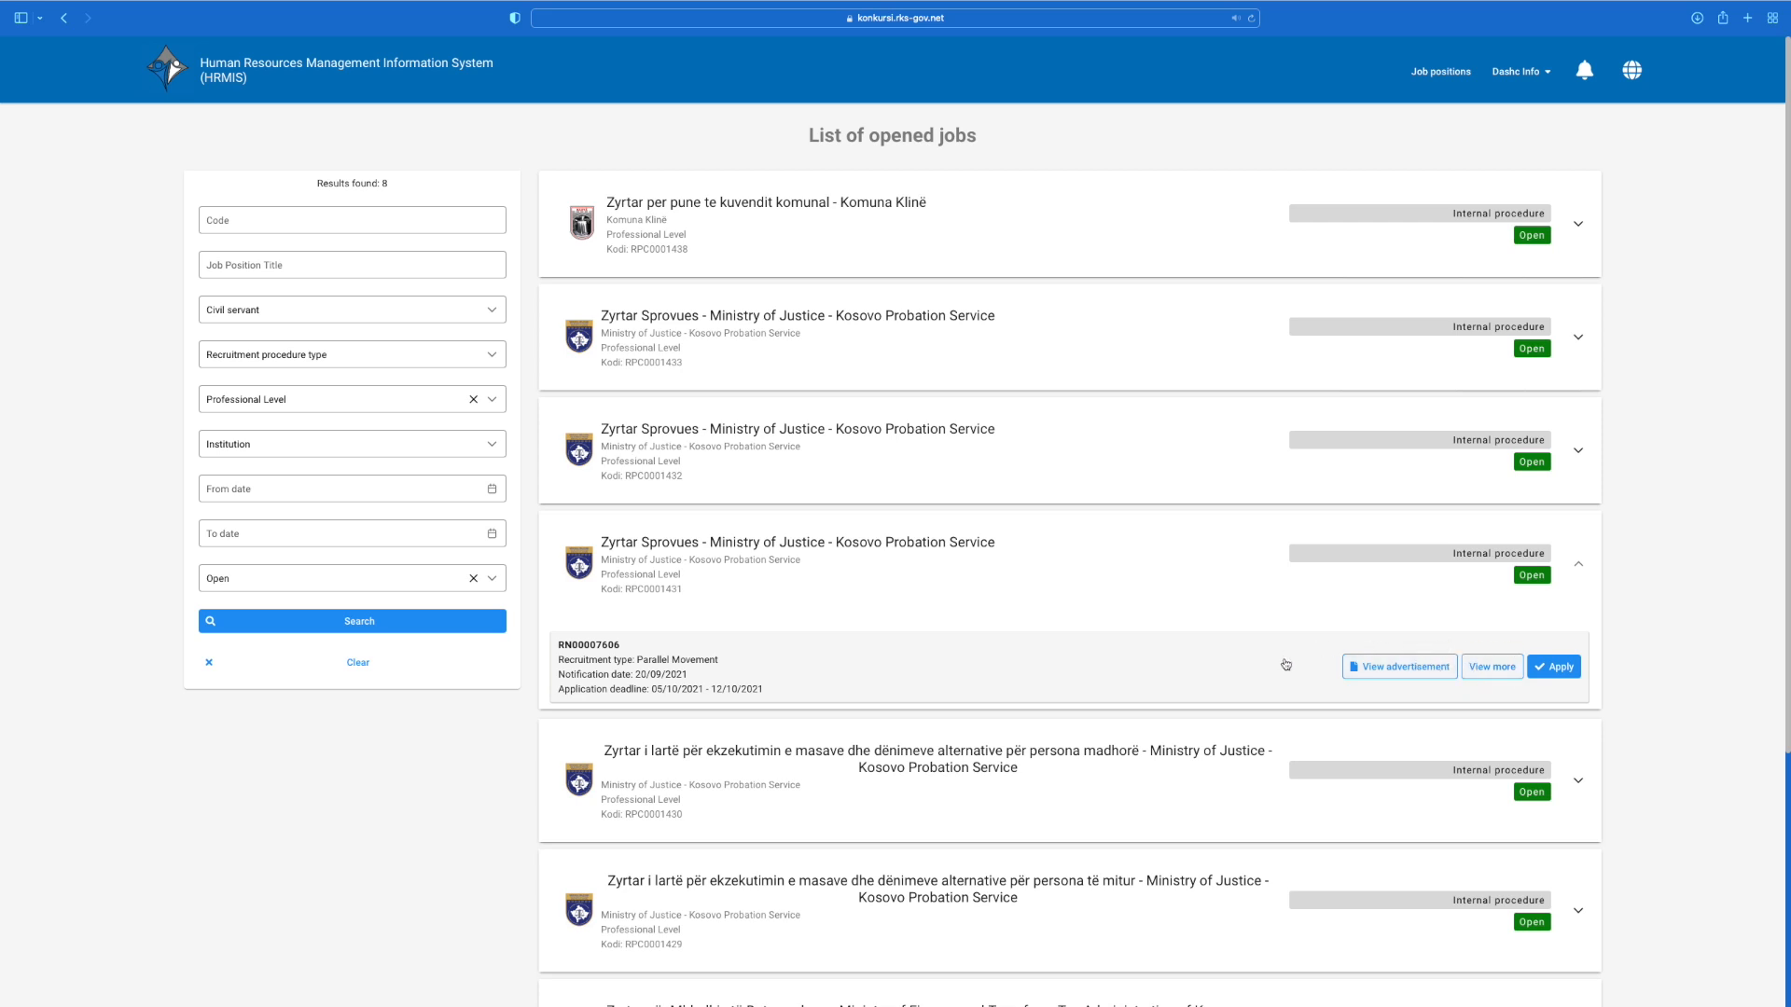
pyautogui.click(1552, 667)
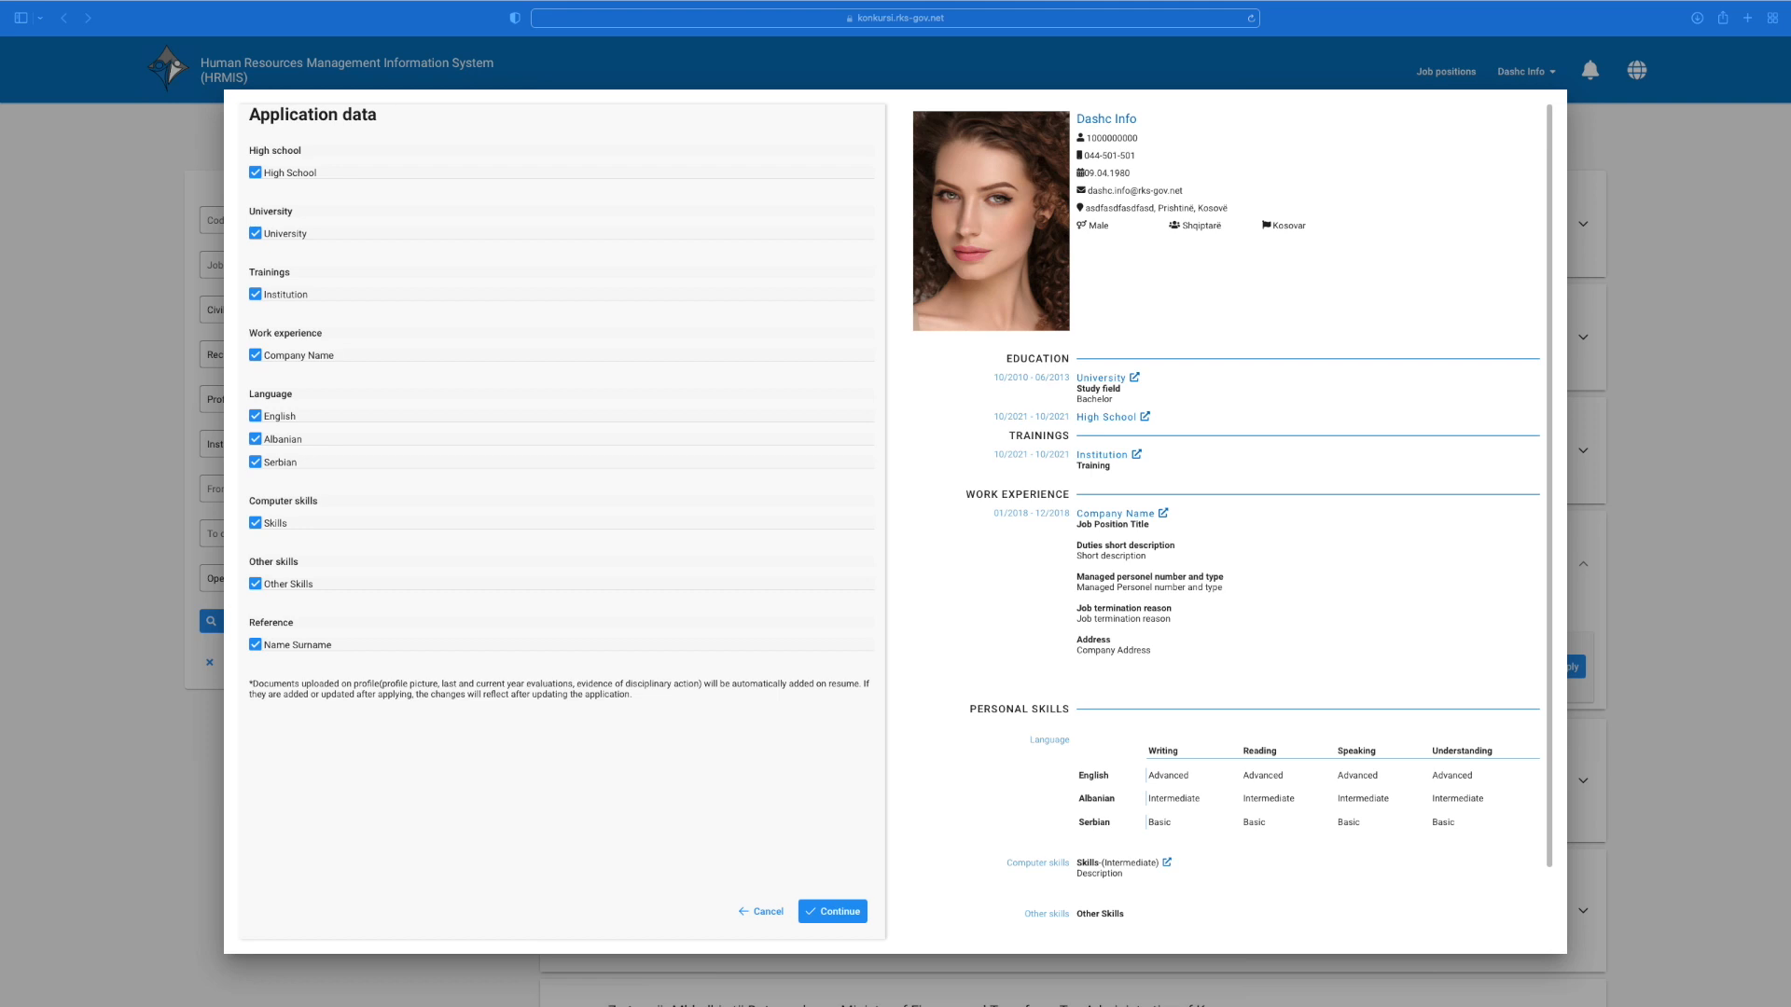
# Step: Leave out the Institution training entry, accept the declaration, and submit the Zyrtar Sprovues application
pyautogui.click(254, 295)
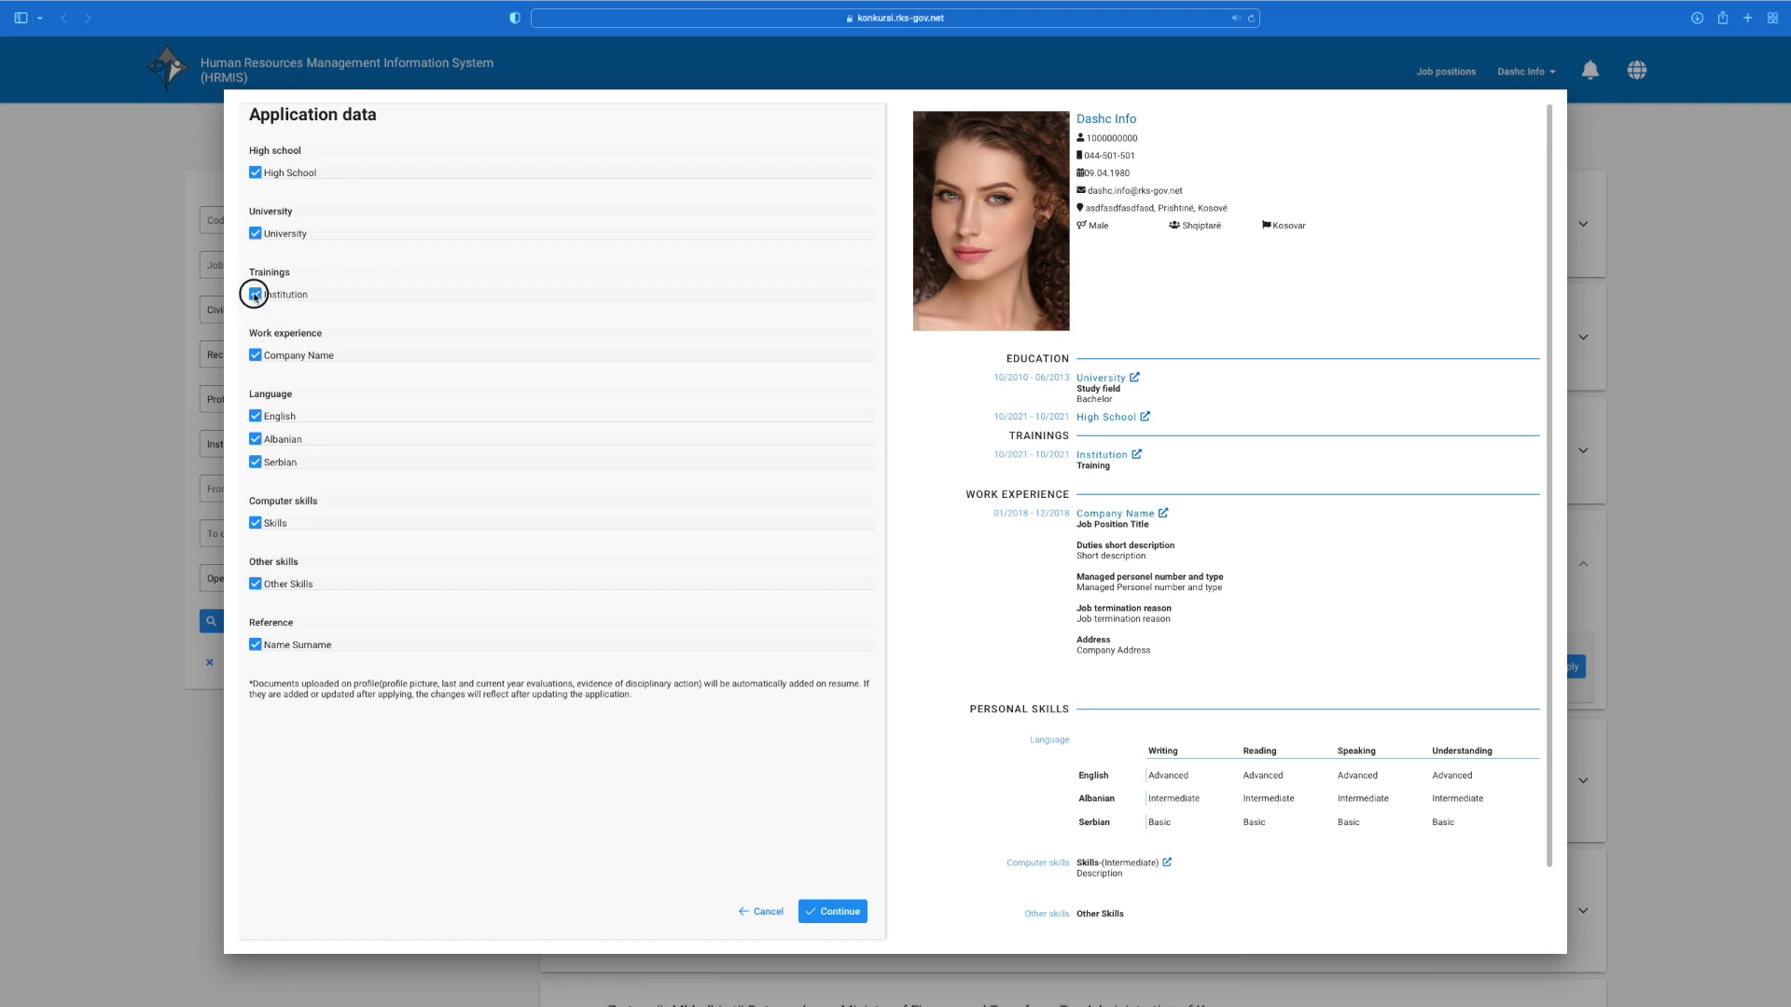
pyautogui.click(255, 294)
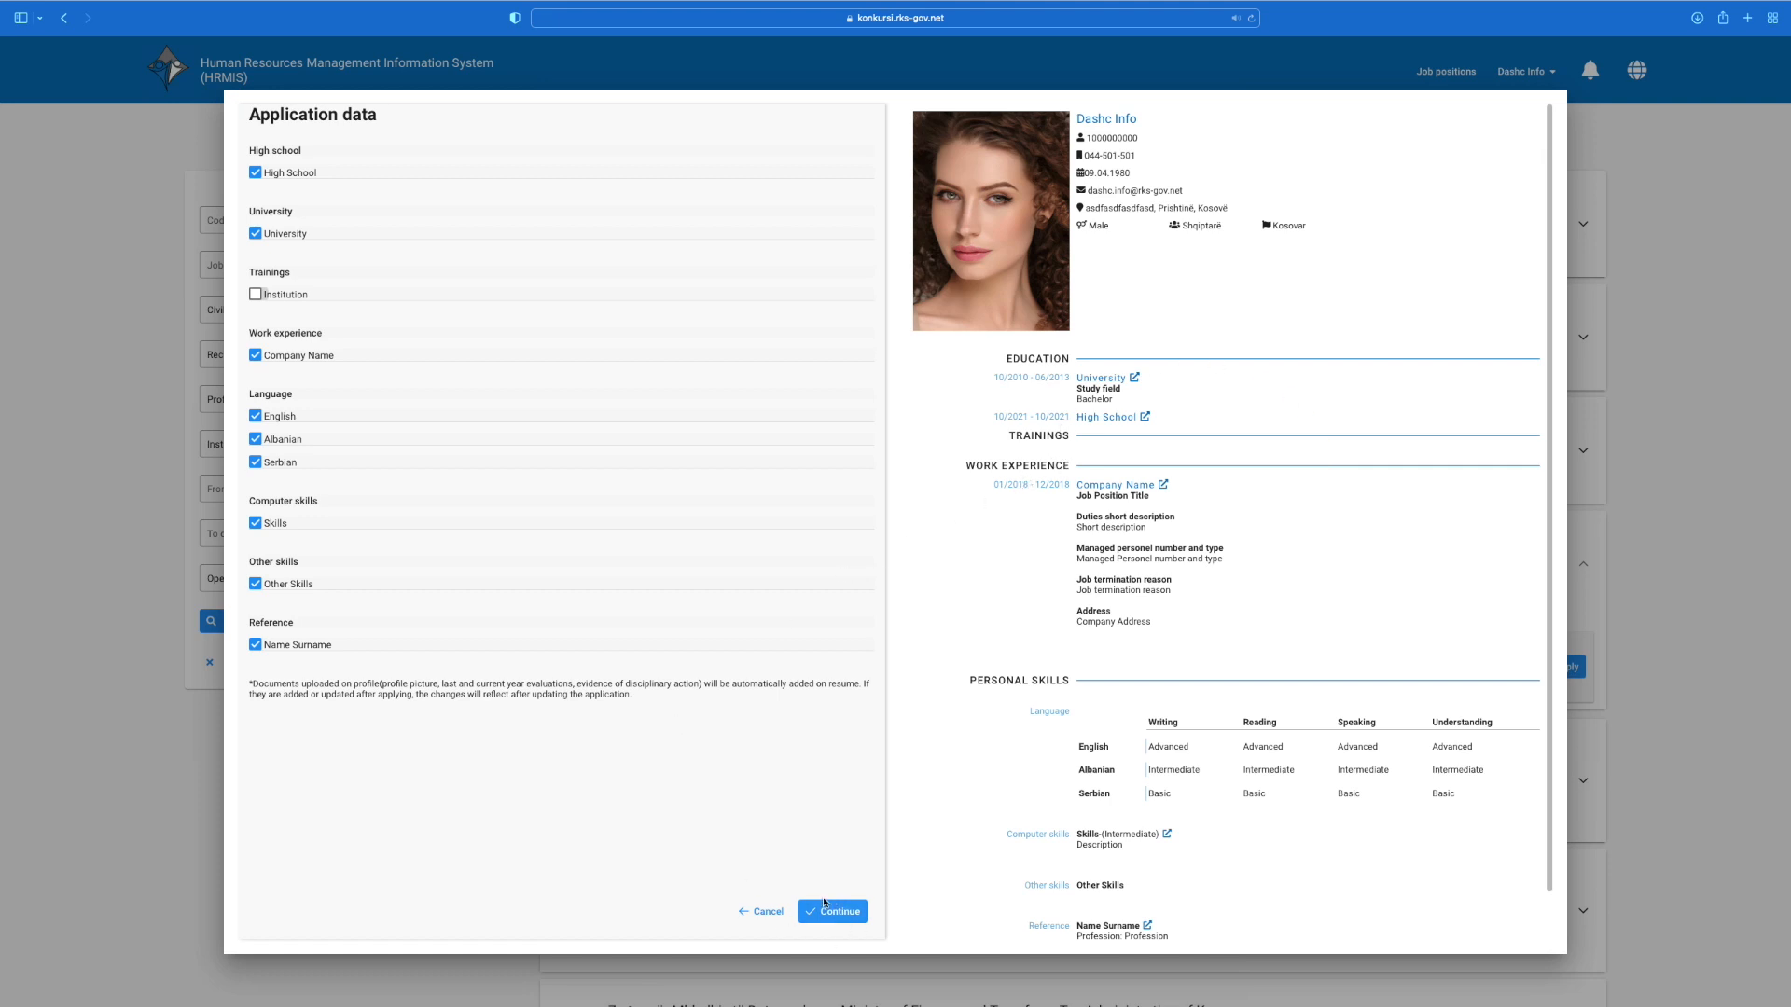
pyautogui.click(848, 921)
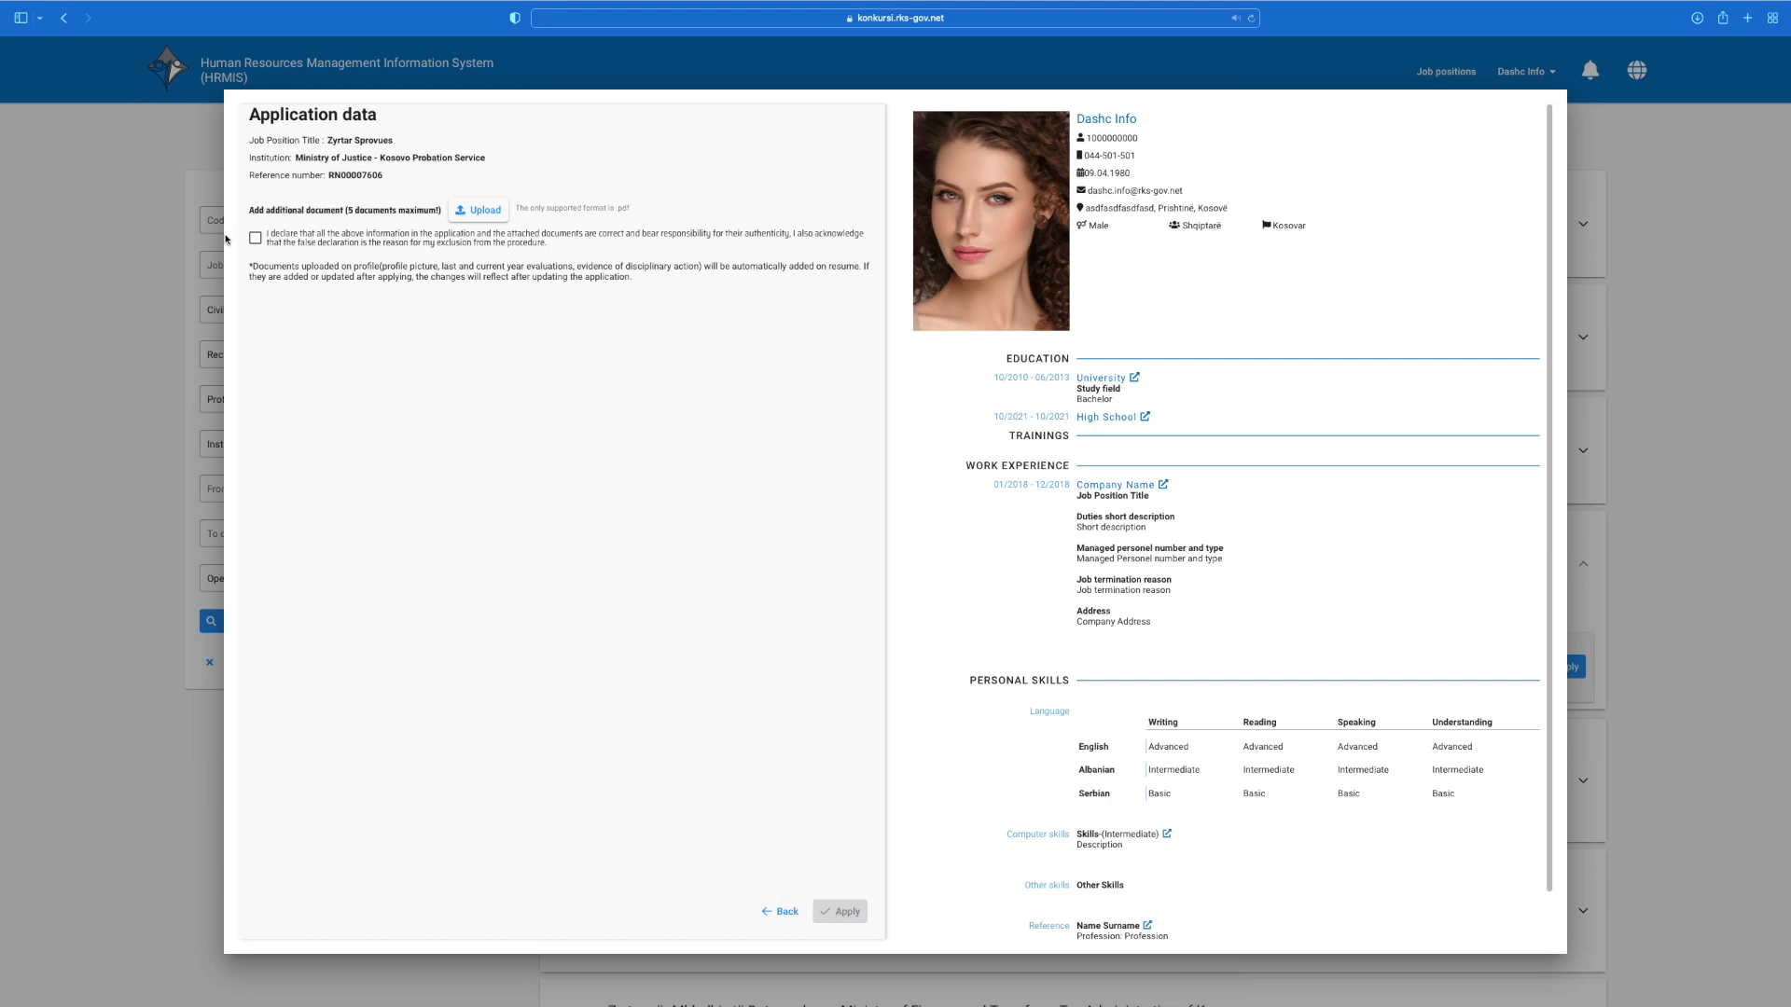
pyautogui.click(255, 238)
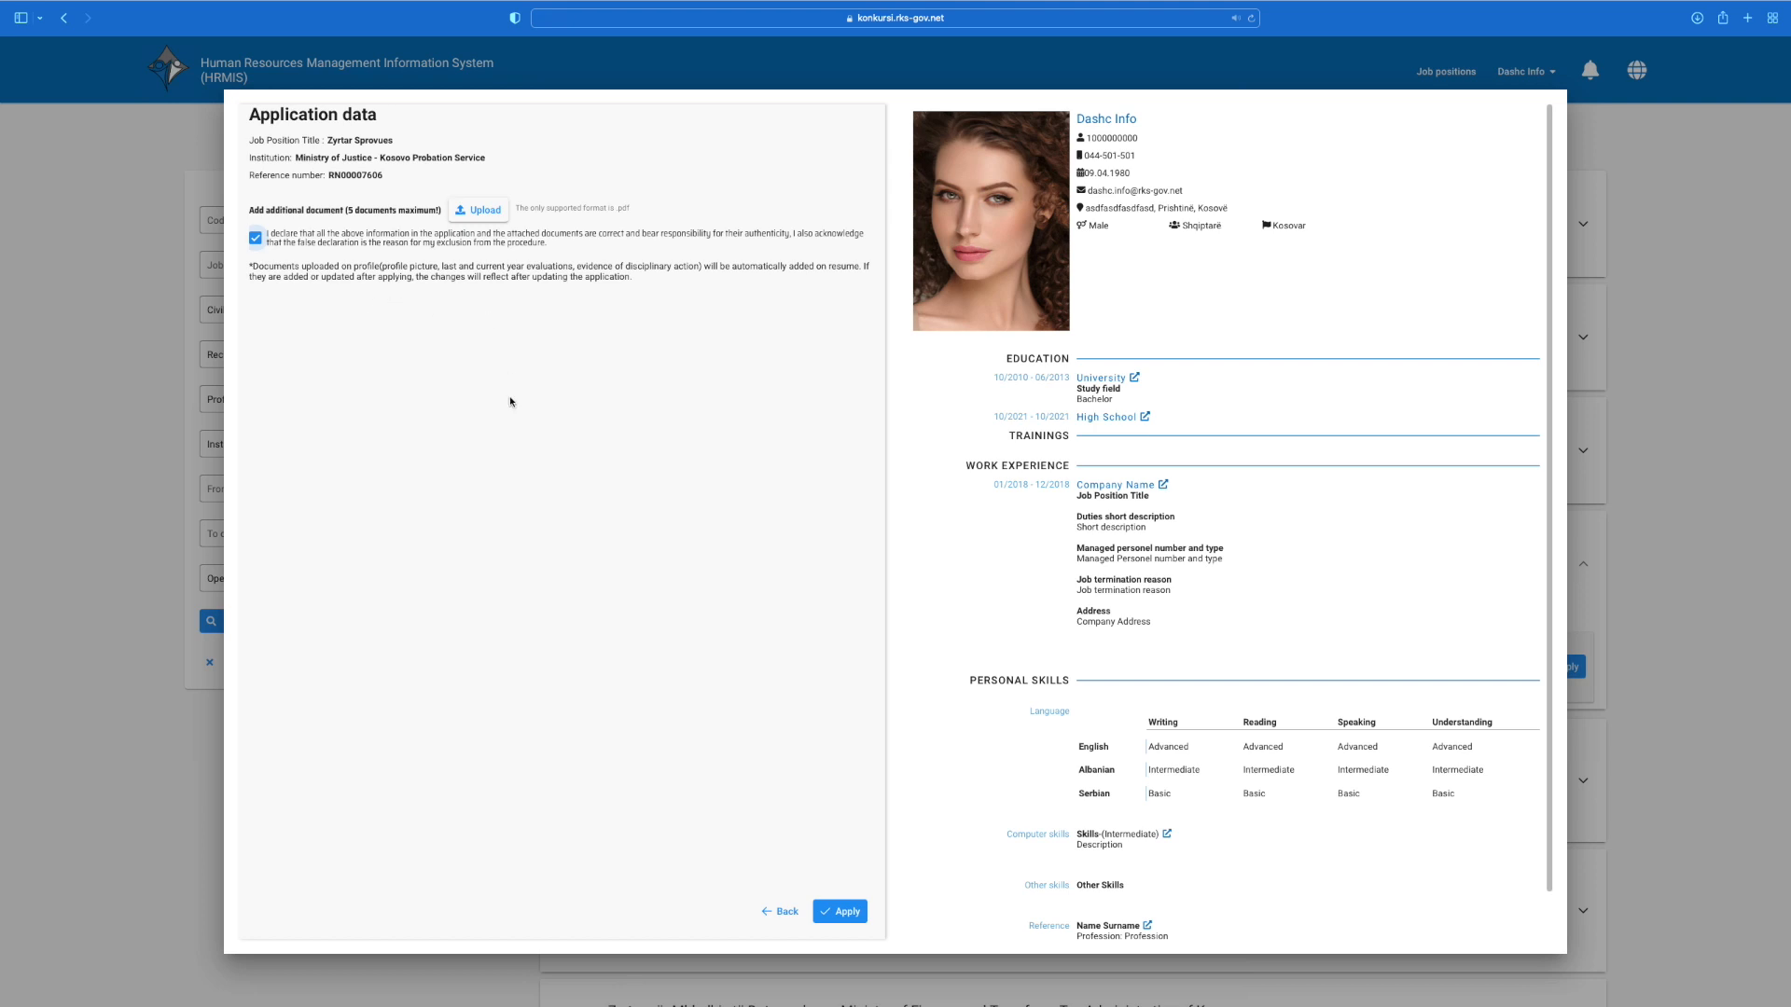
pyautogui.click(854, 913)
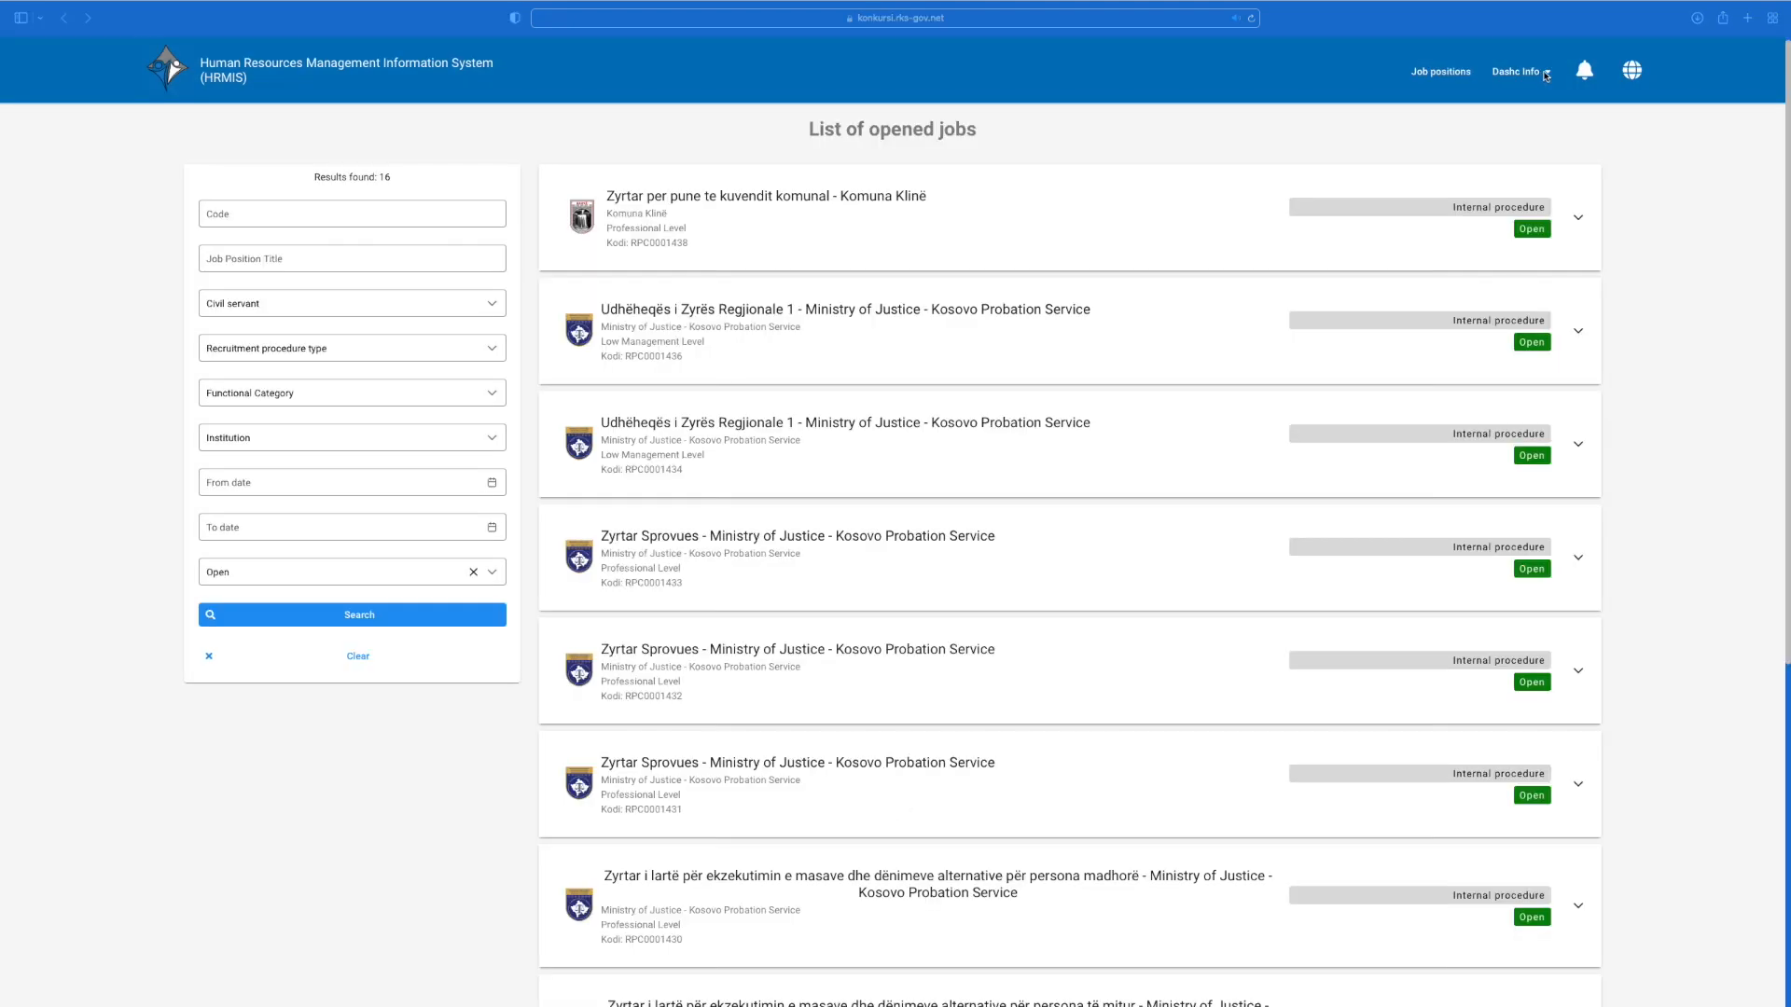
# Step: Add a university entry in the profile's Education with institution 'University' and study field 'Study fiel'
pyautogui.click(1550, 73)
pyautogui.click(1550, 75)
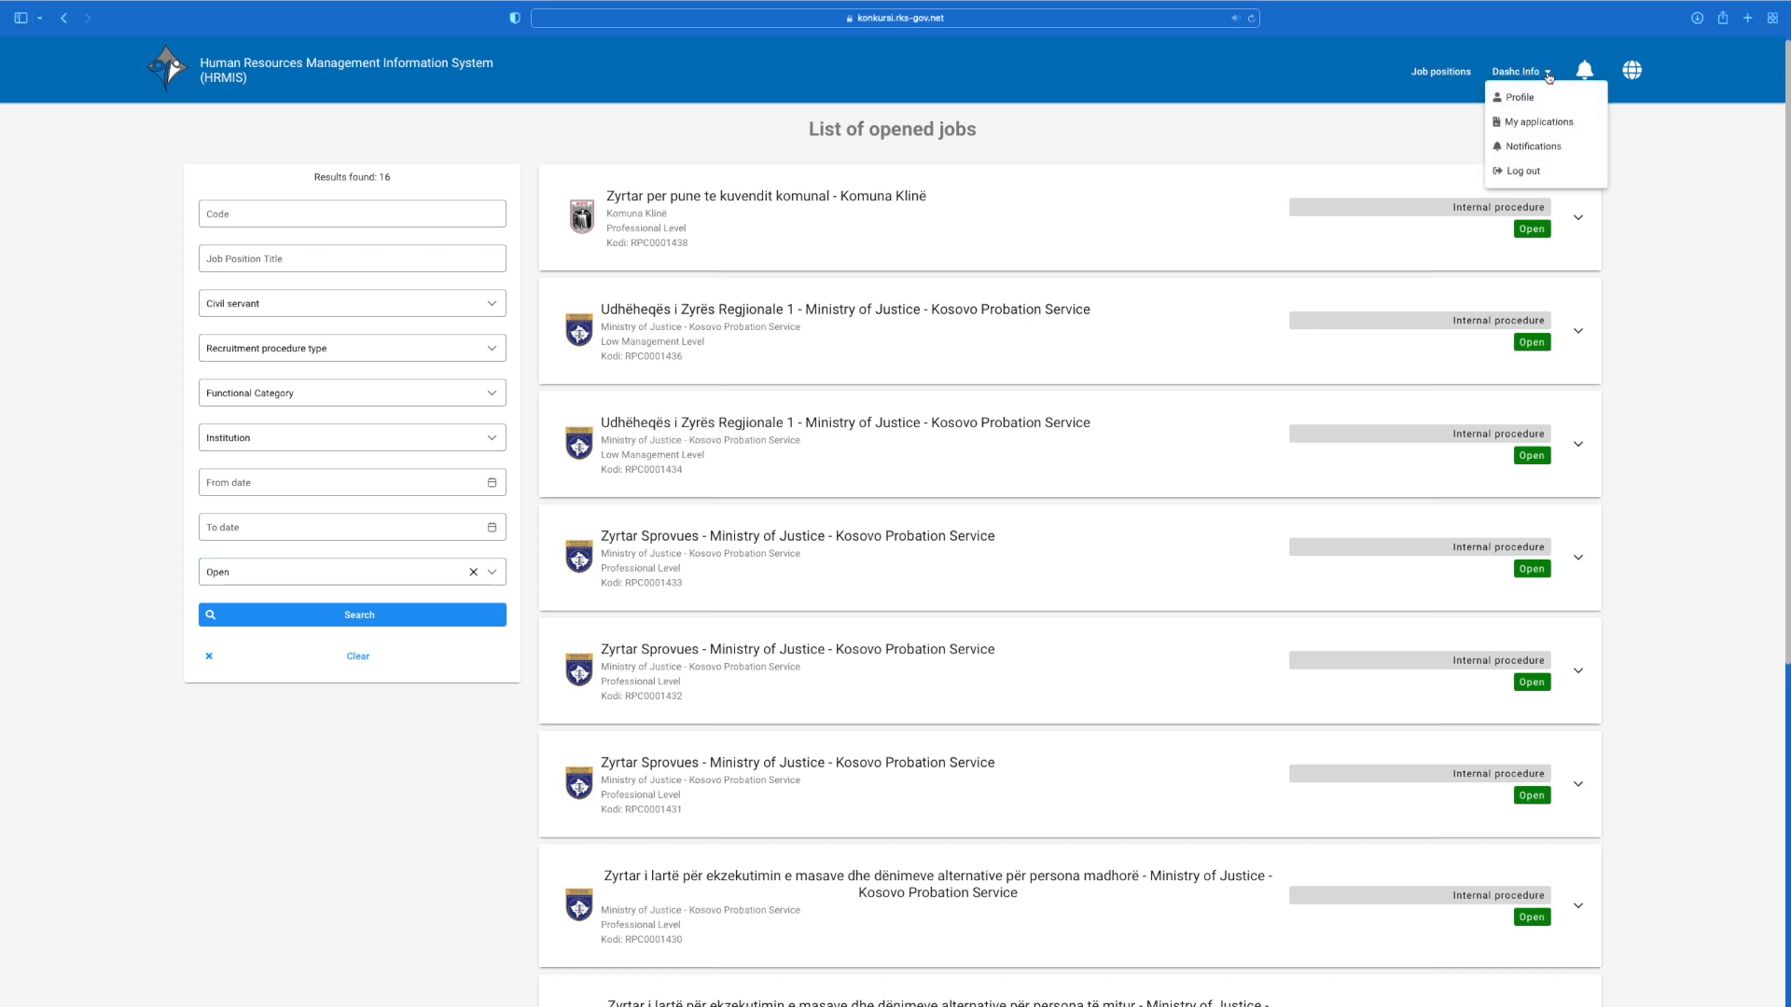
pyautogui.click(1534, 93)
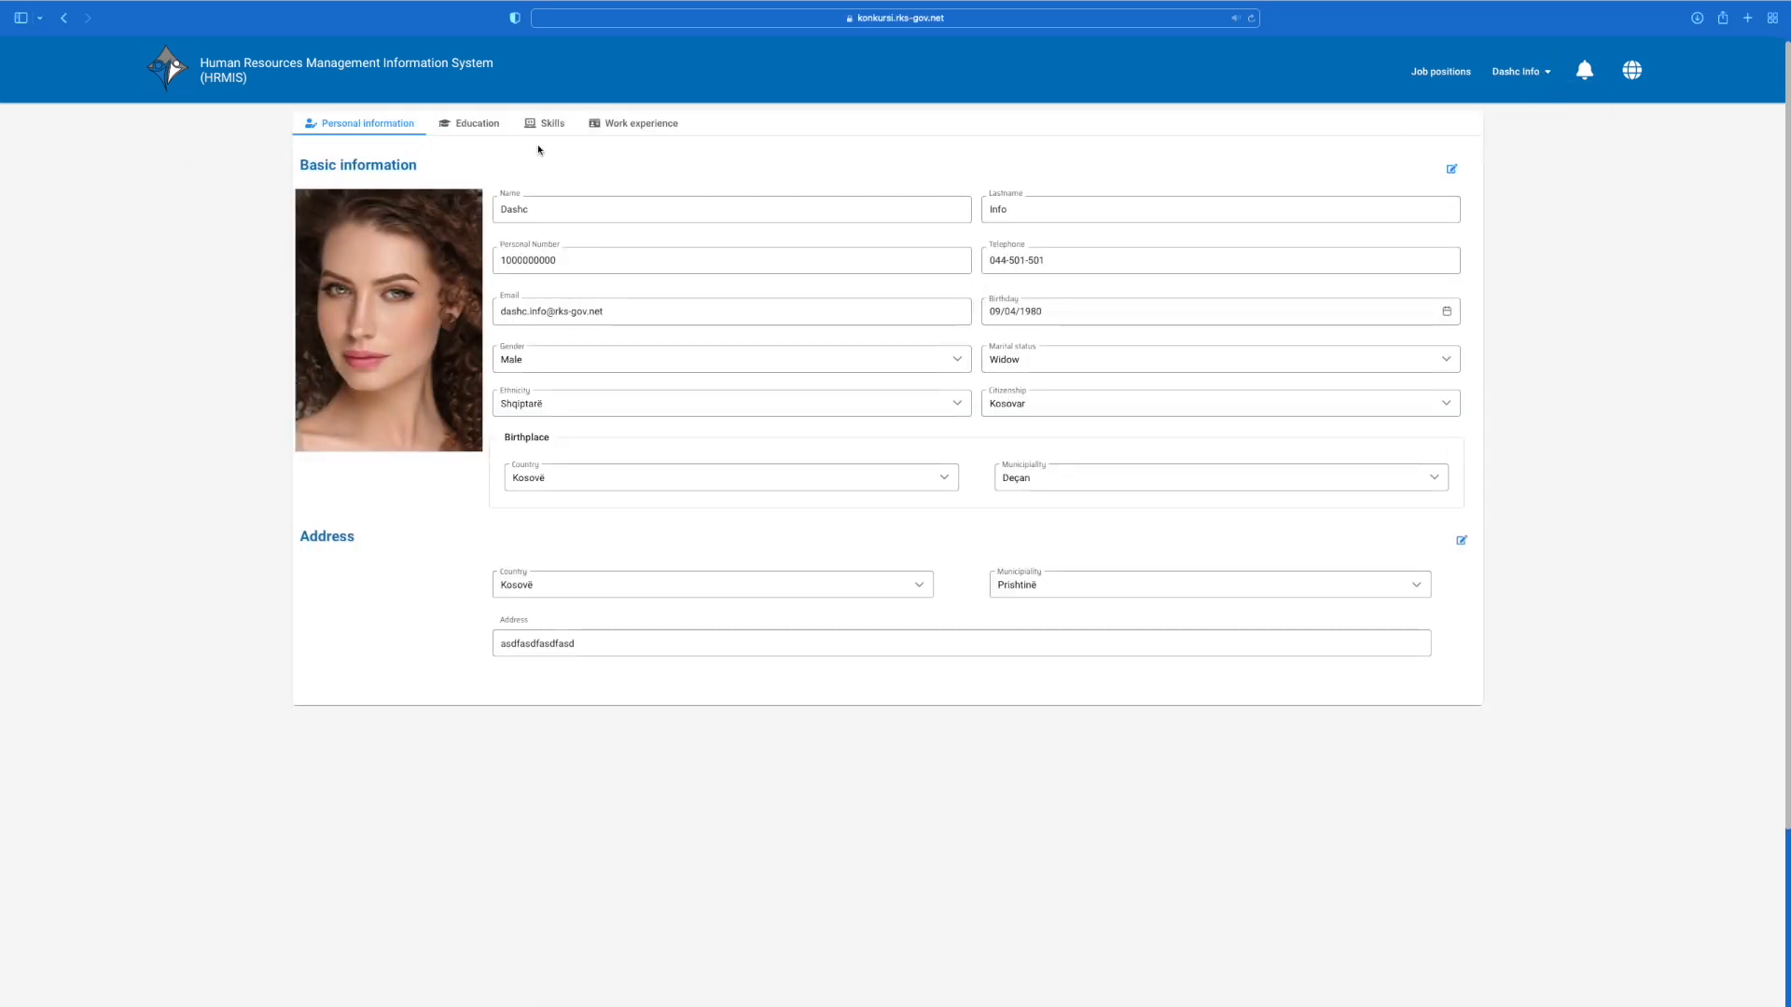
pyautogui.click(491, 128)
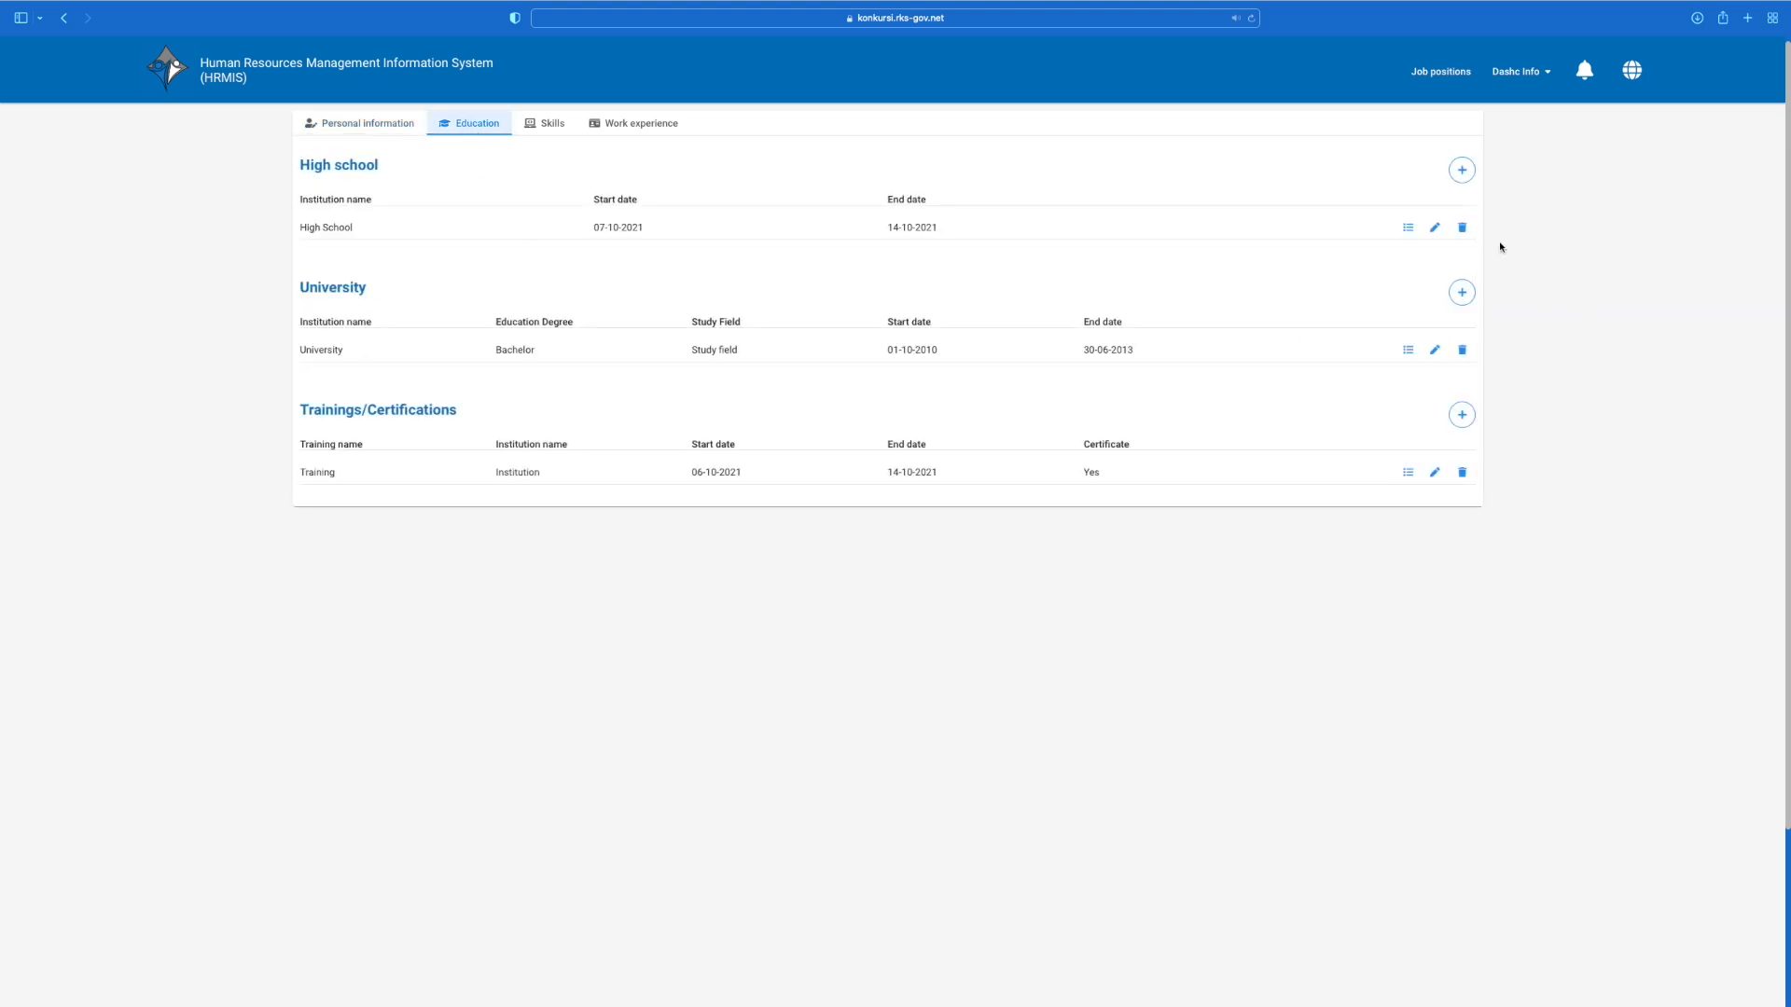
pyautogui.click(1461, 291)
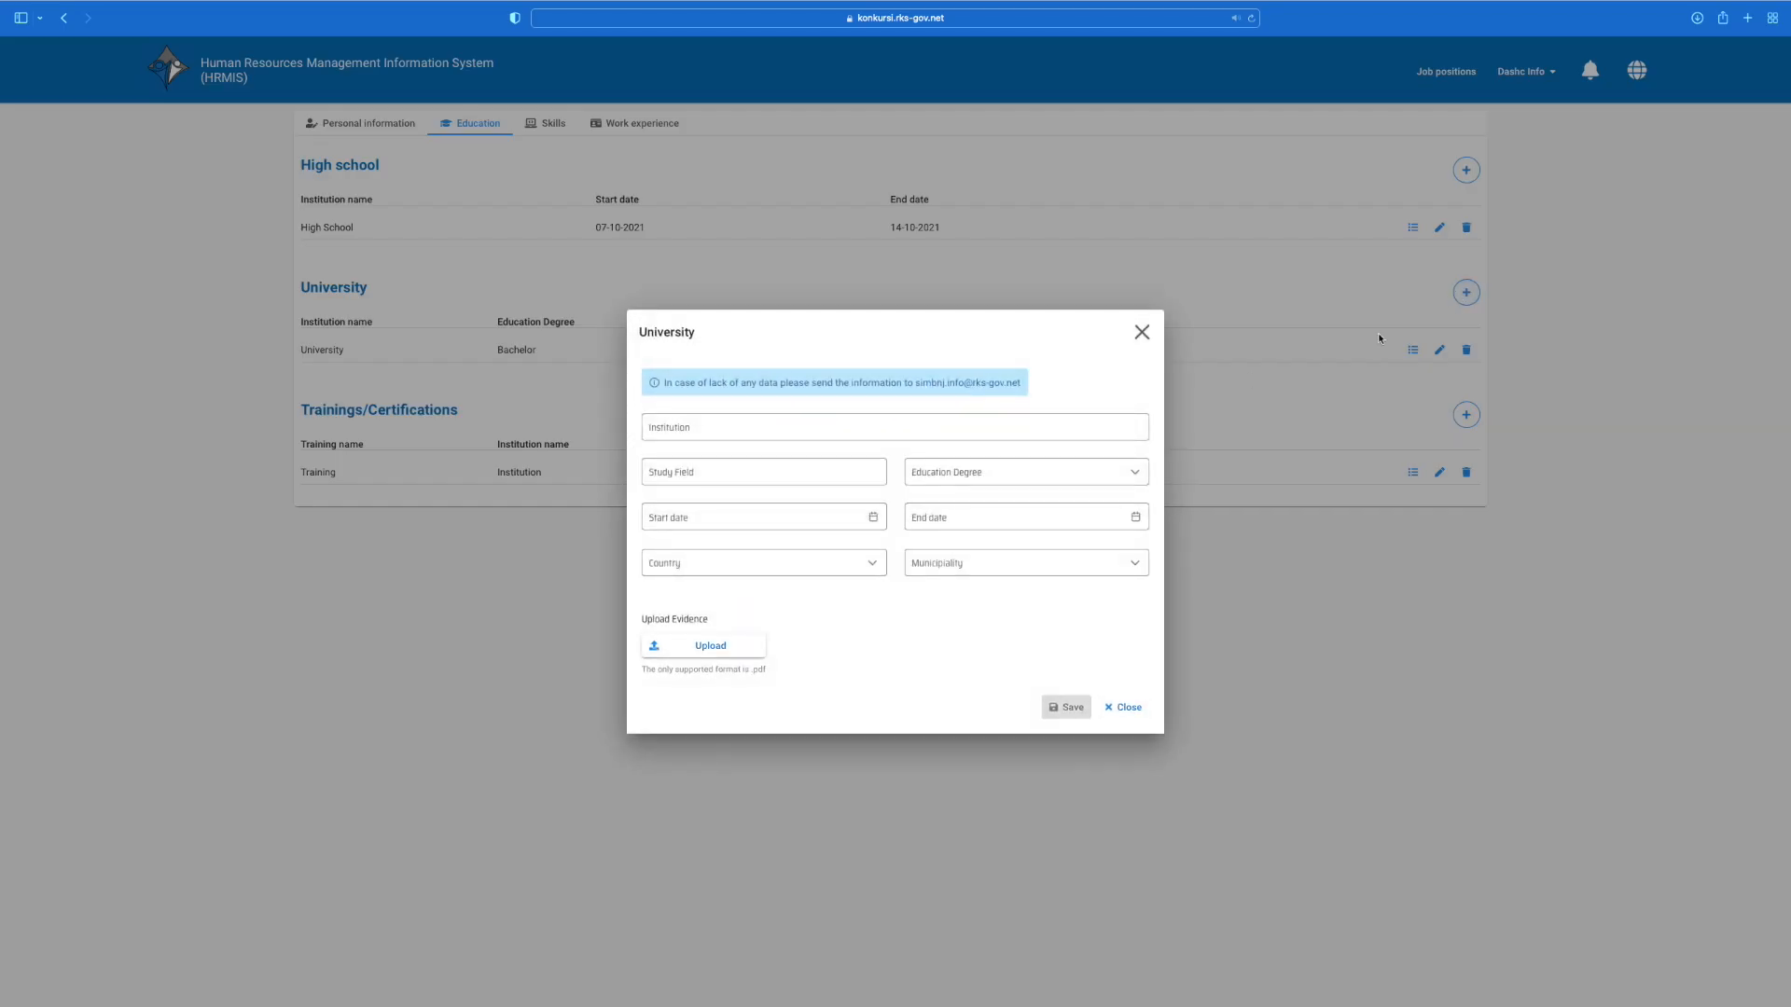
pyautogui.click(891, 419)
pyautogui.click(771, 428)
pyautogui.write('University')
pyautogui.click(702, 476)
pyautogui.write('Study field')
# Step: Set the degree to Master, dated 01-10-2013 to 01-10-2015
pyautogui.click(979, 472)
pyautogui.click(948, 523)
pyautogui.click(732, 518)
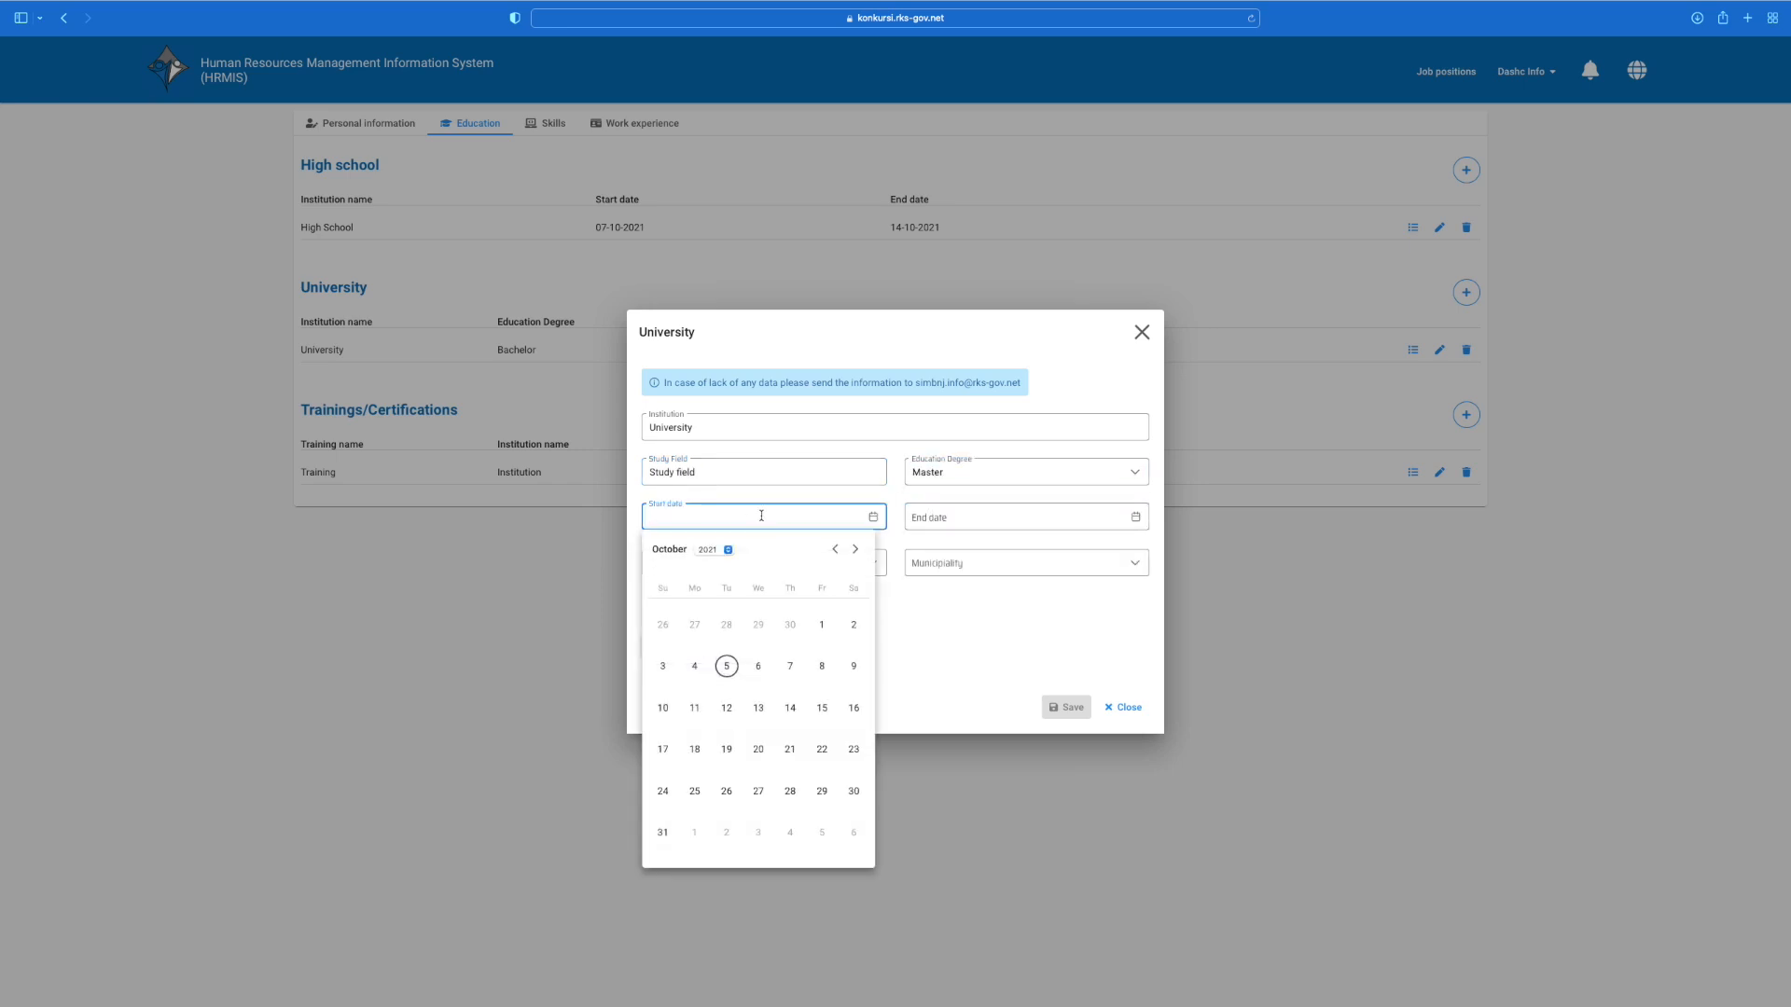
pyautogui.click(728, 554)
pyautogui.click(709, 438)
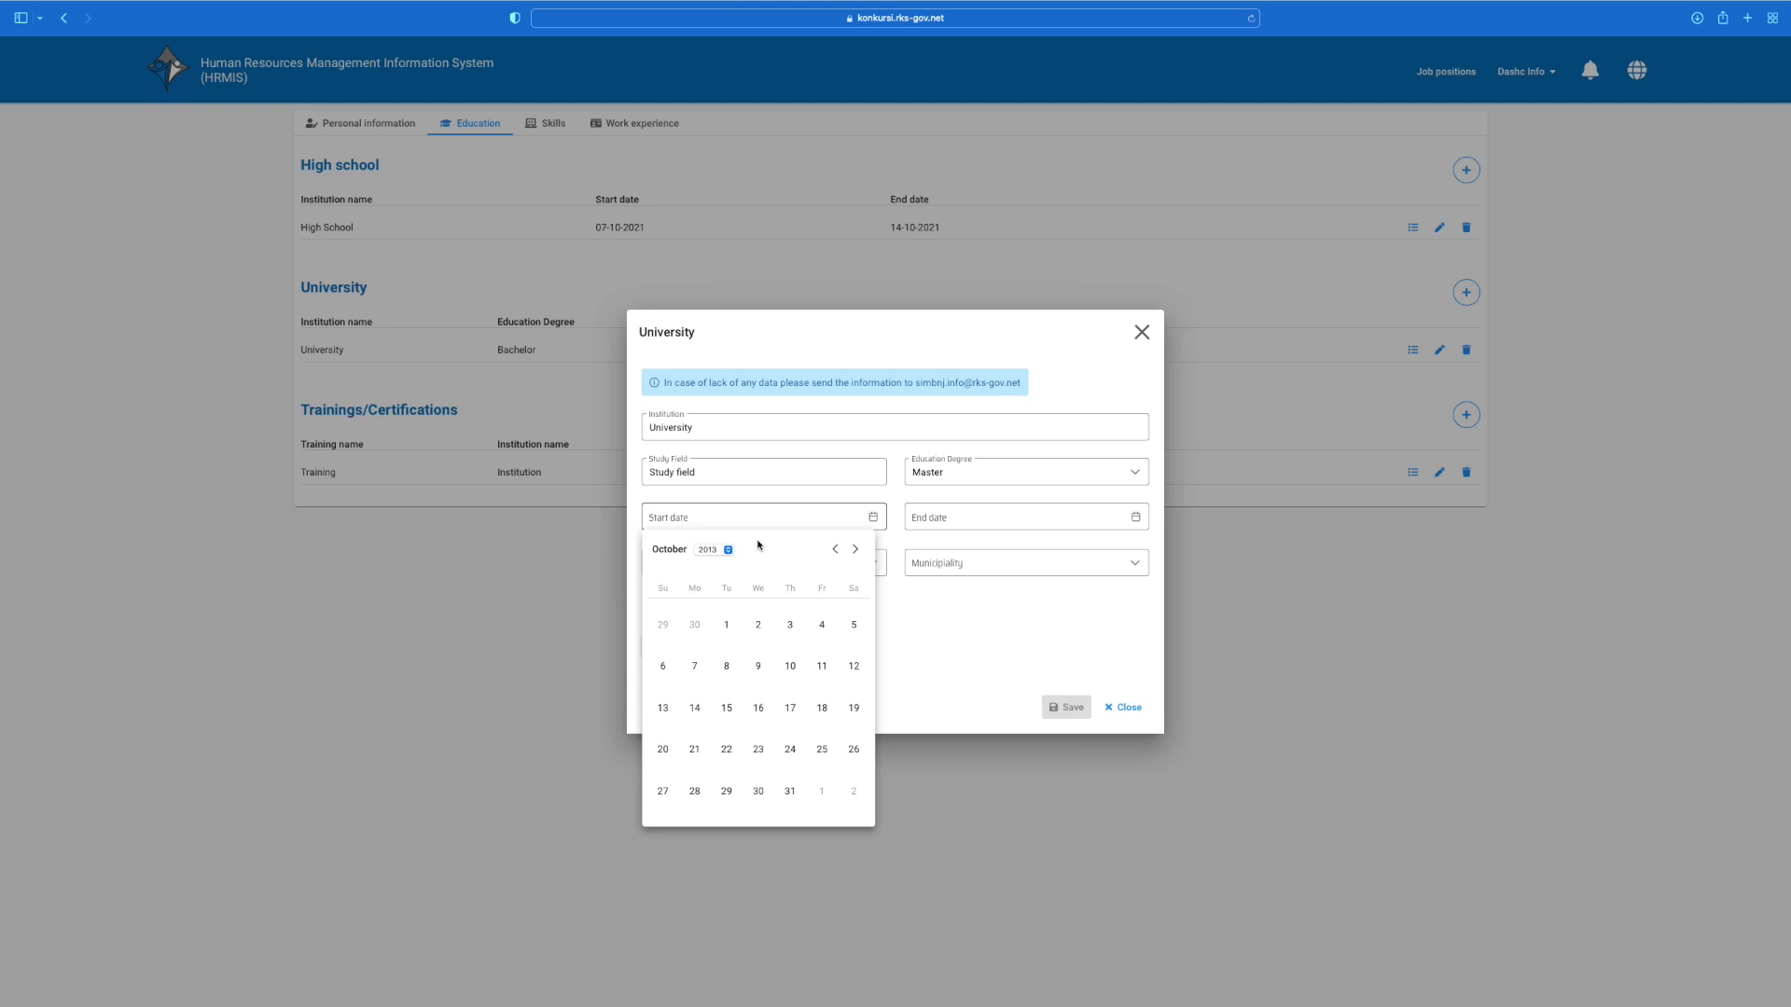
pyautogui.click(726, 624)
pyautogui.click(1127, 526)
pyautogui.click(974, 549)
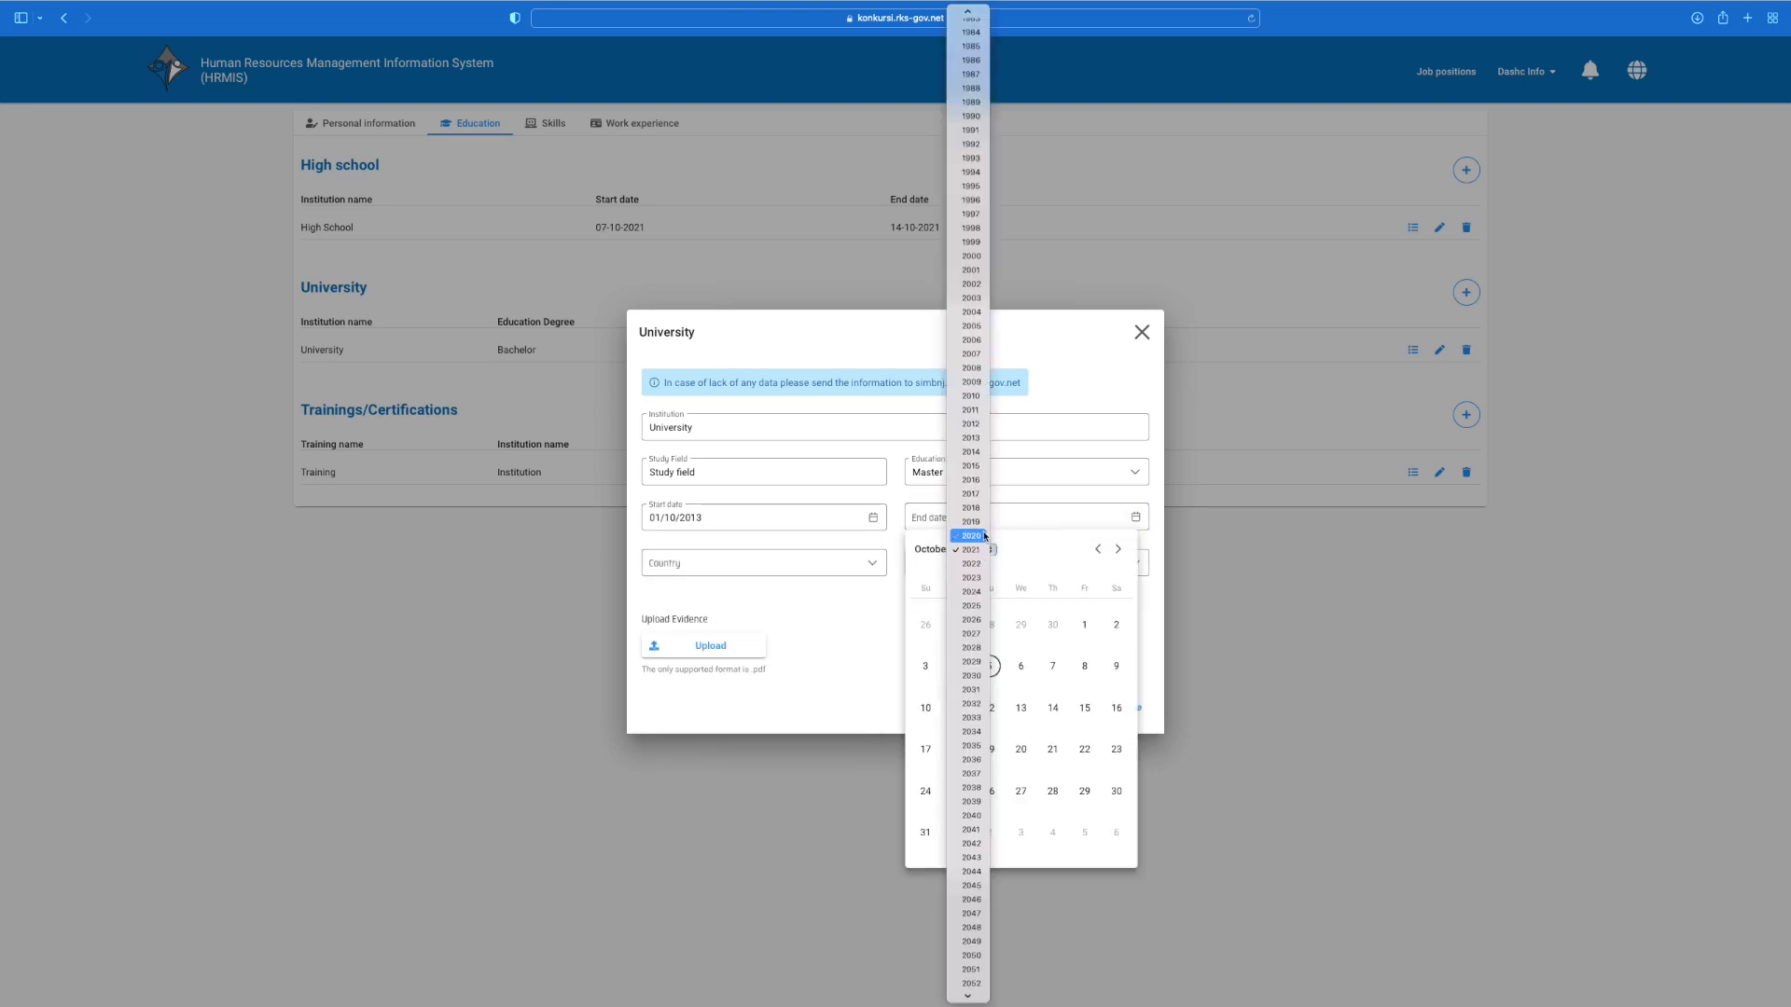
pyautogui.click(970, 482)
pyautogui.click(1052, 623)
# Step: Set country Kosovë and municipality Prishtinë, attach MASTER.pdf, and save the entry
pyautogui.click(863, 565)
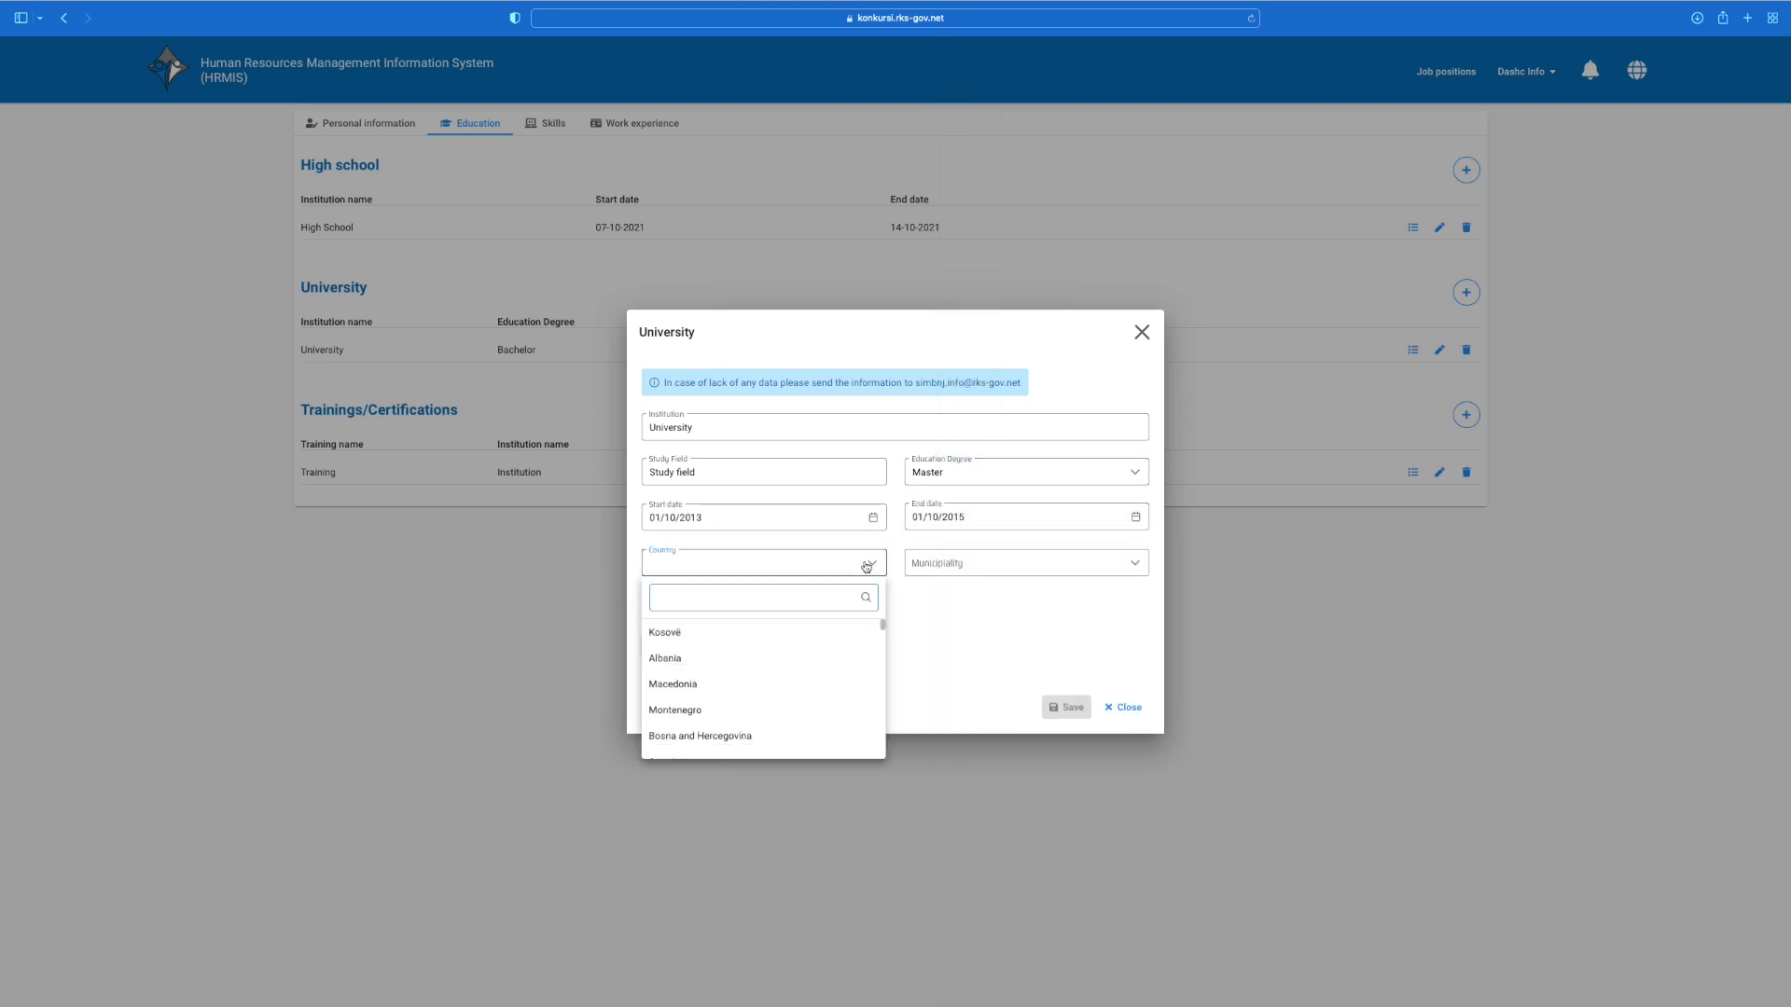
pyautogui.click(811, 641)
pyautogui.click(1039, 564)
pyautogui.scroll(-5, 1007, 643)
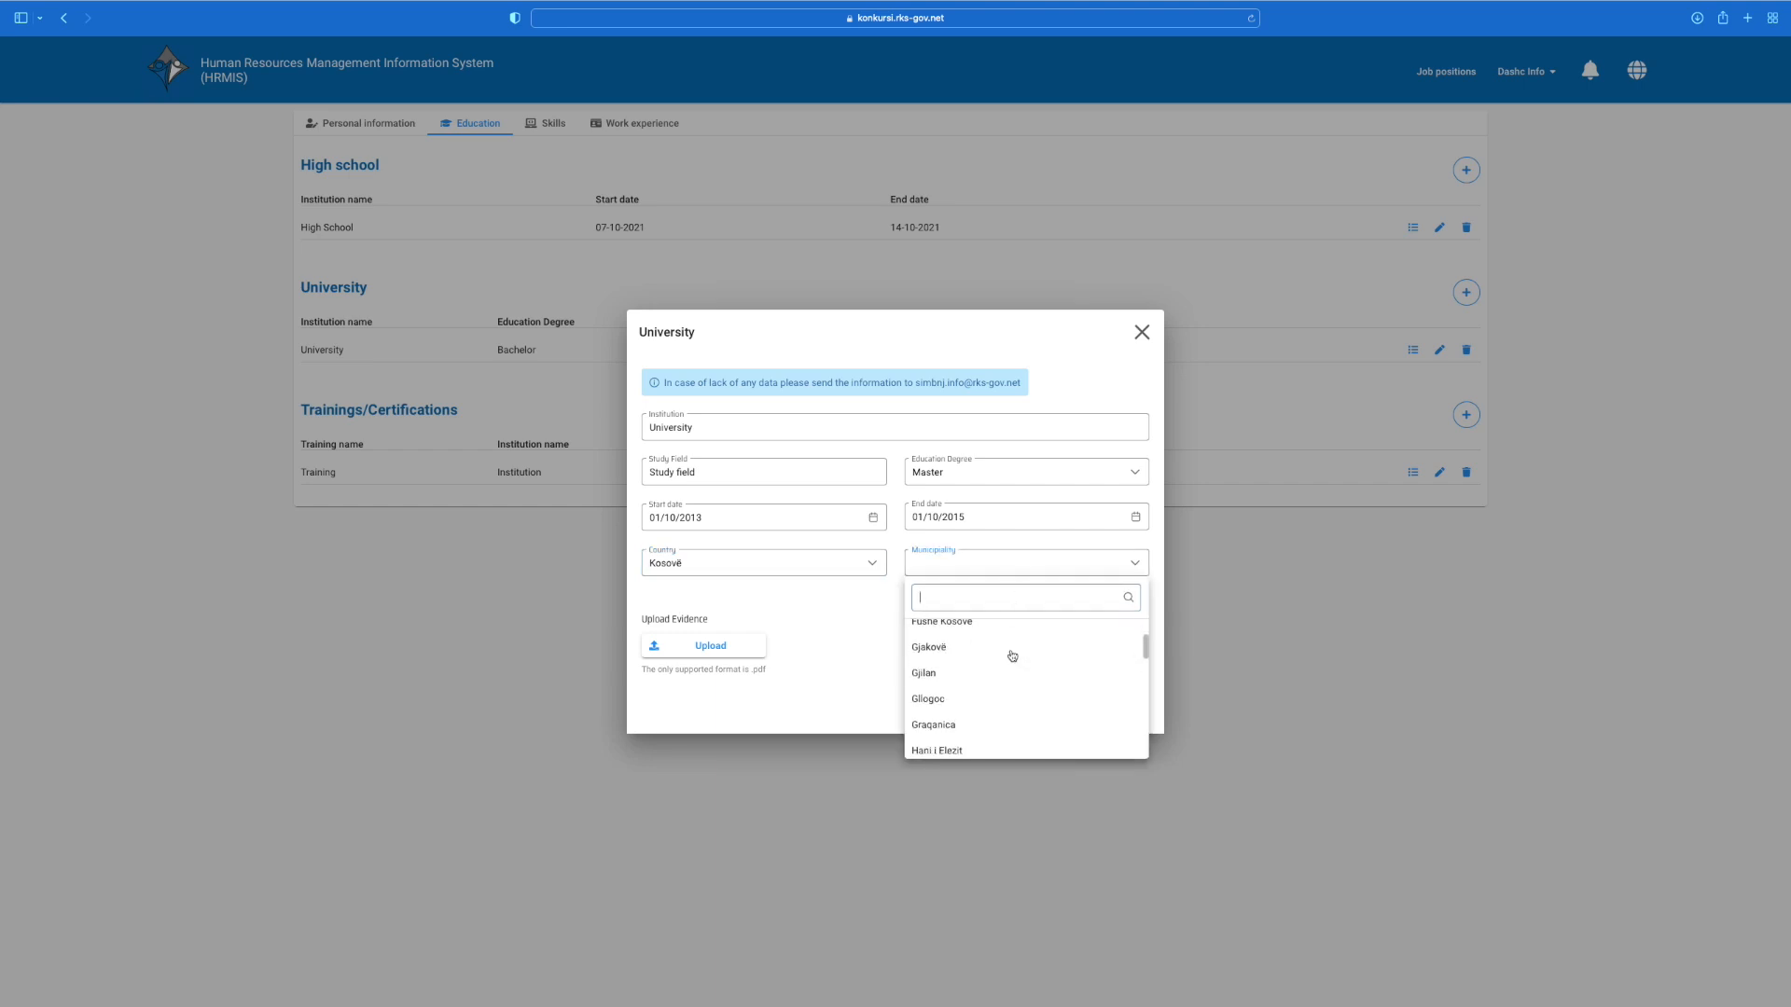
pyautogui.scroll(-5, 1012, 653)
pyautogui.click(984, 672)
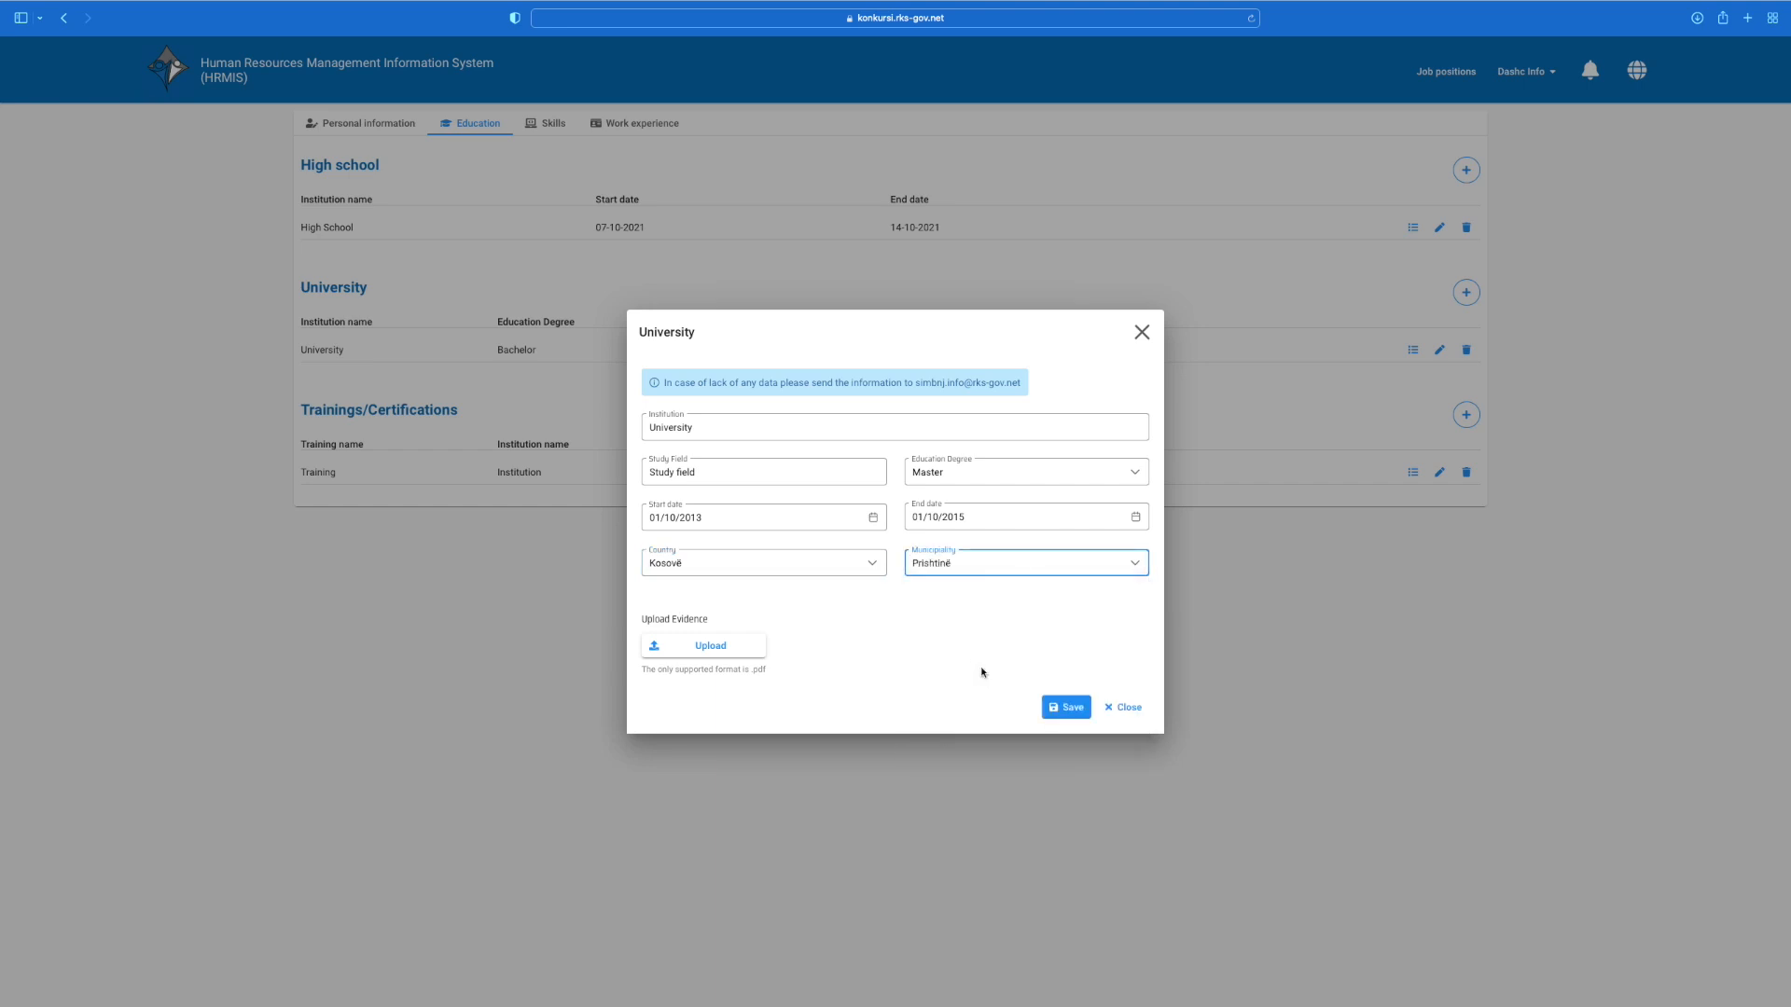
pyautogui.click(680, 642)
pyautogui.click(619, 356)
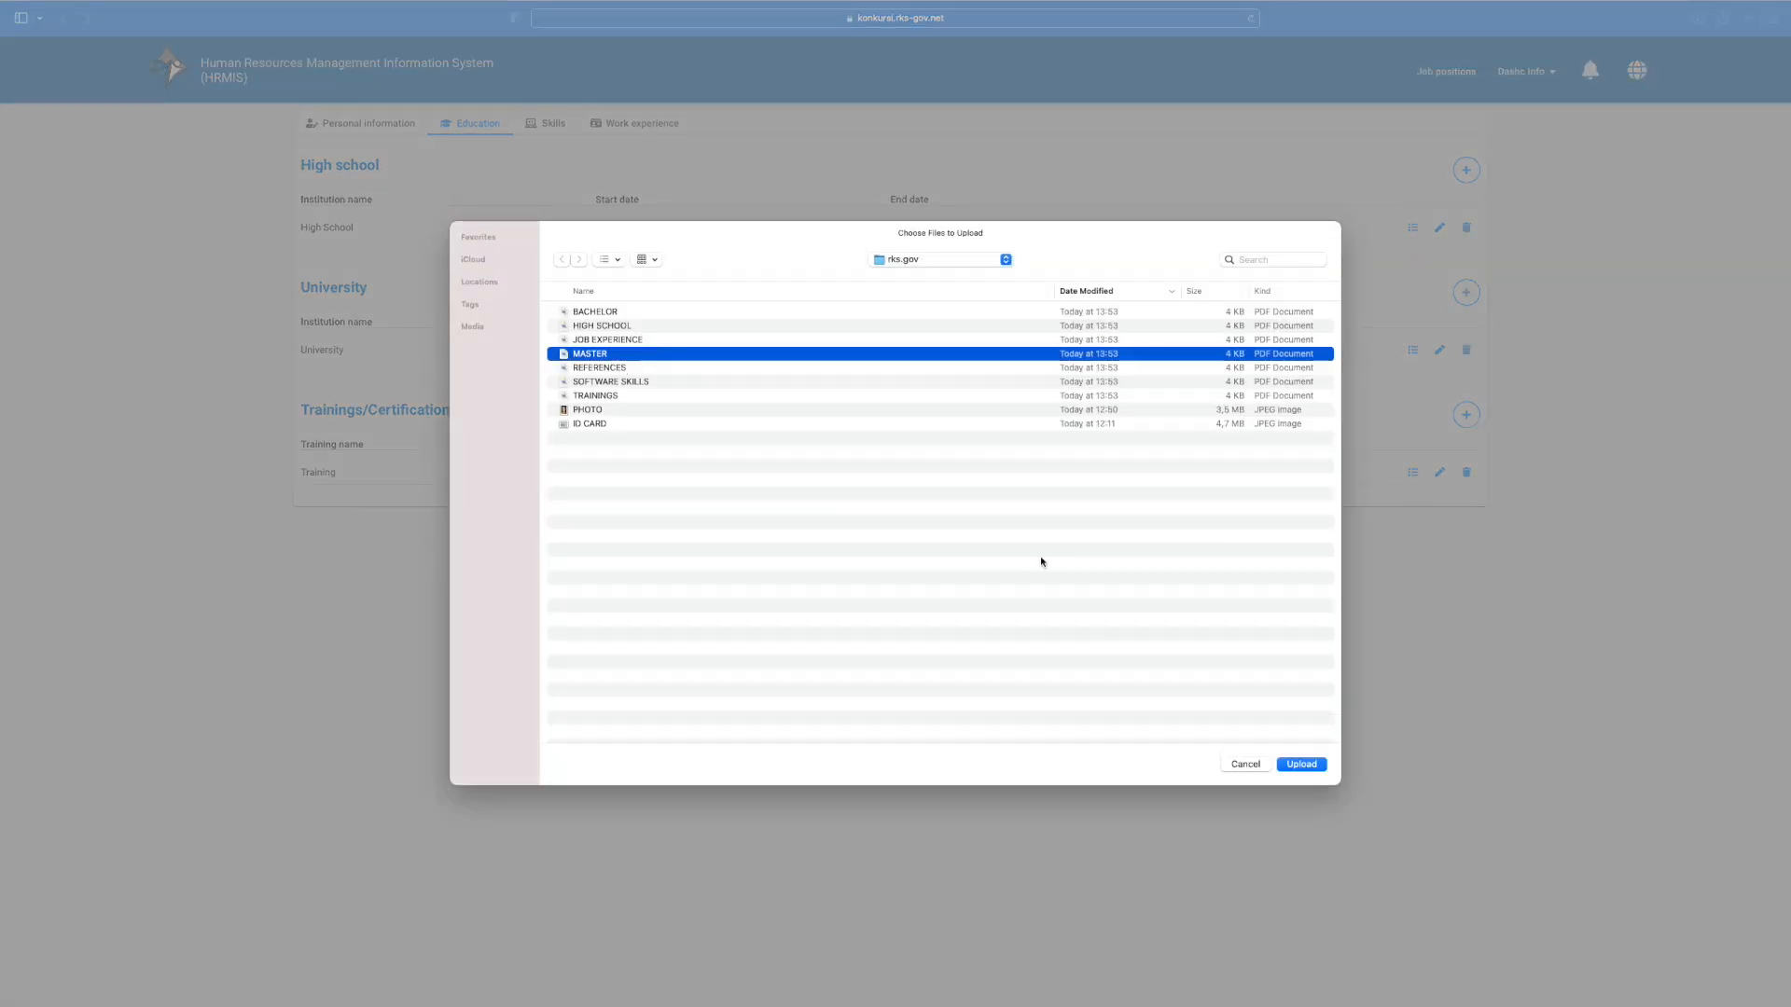
pyautogui.click(1301, 764)
pyautogui.click(1070, 688)
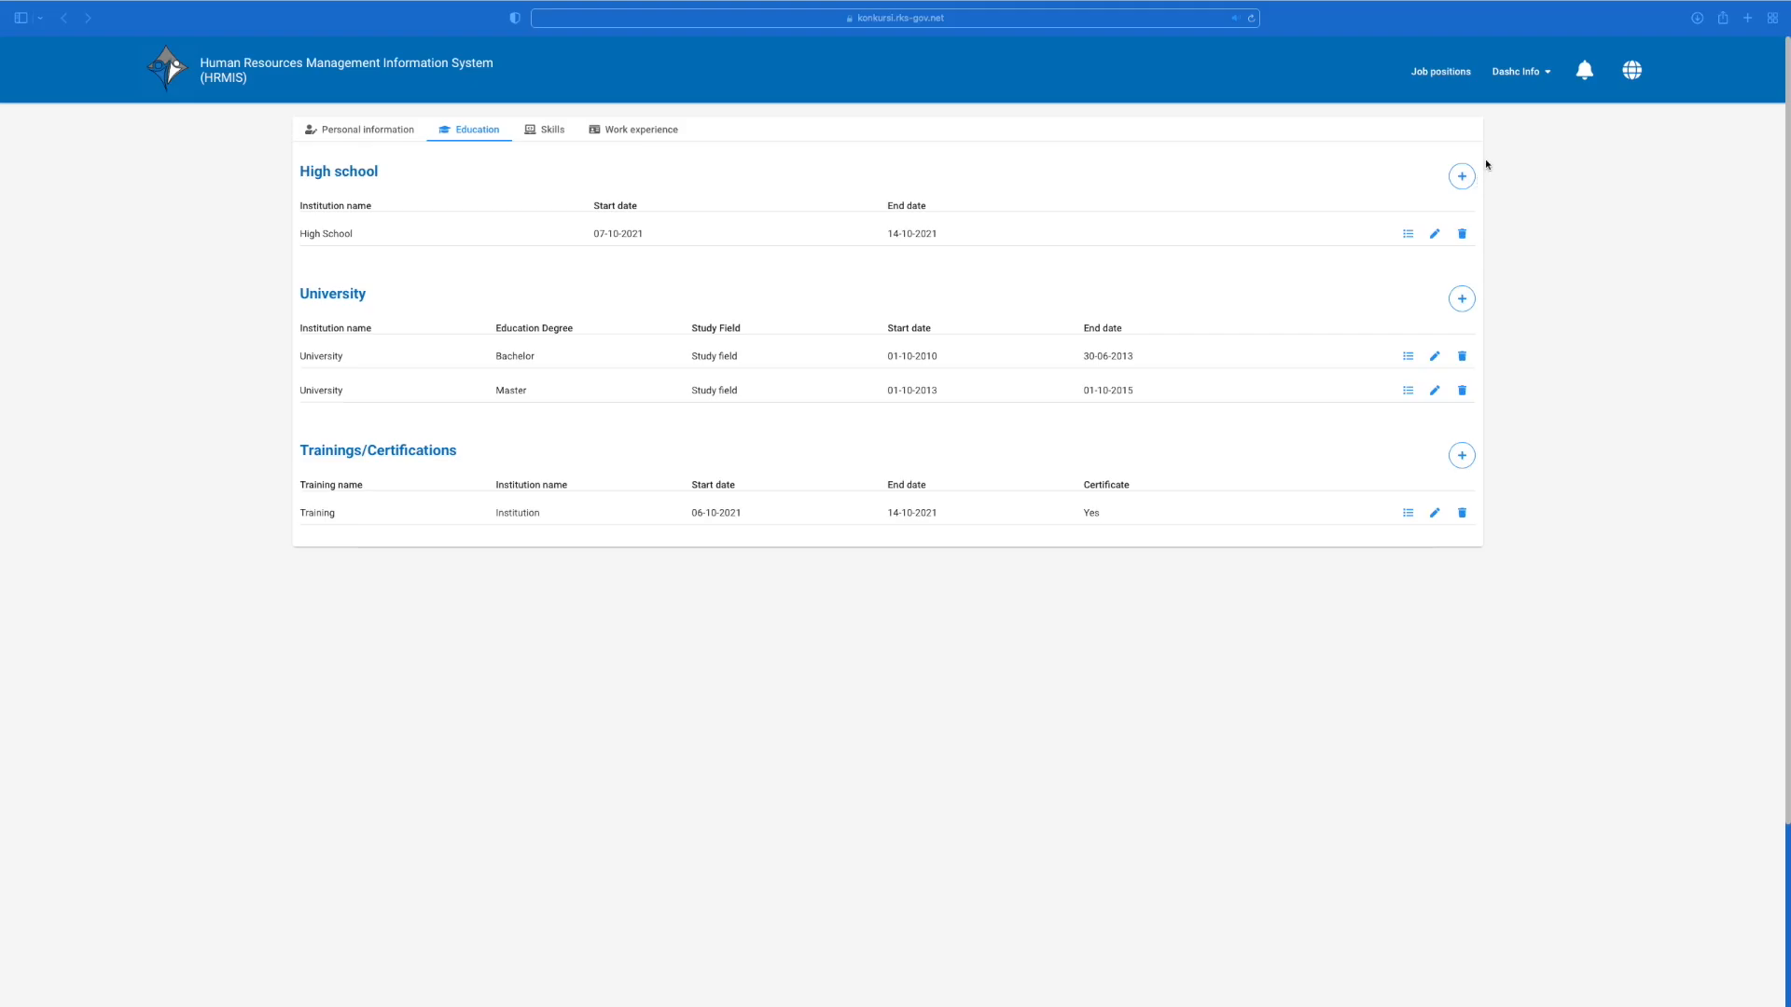
# Step: Search job positions for RPC0001433 and open its Update application form
pyautogui.click(1547, 76)
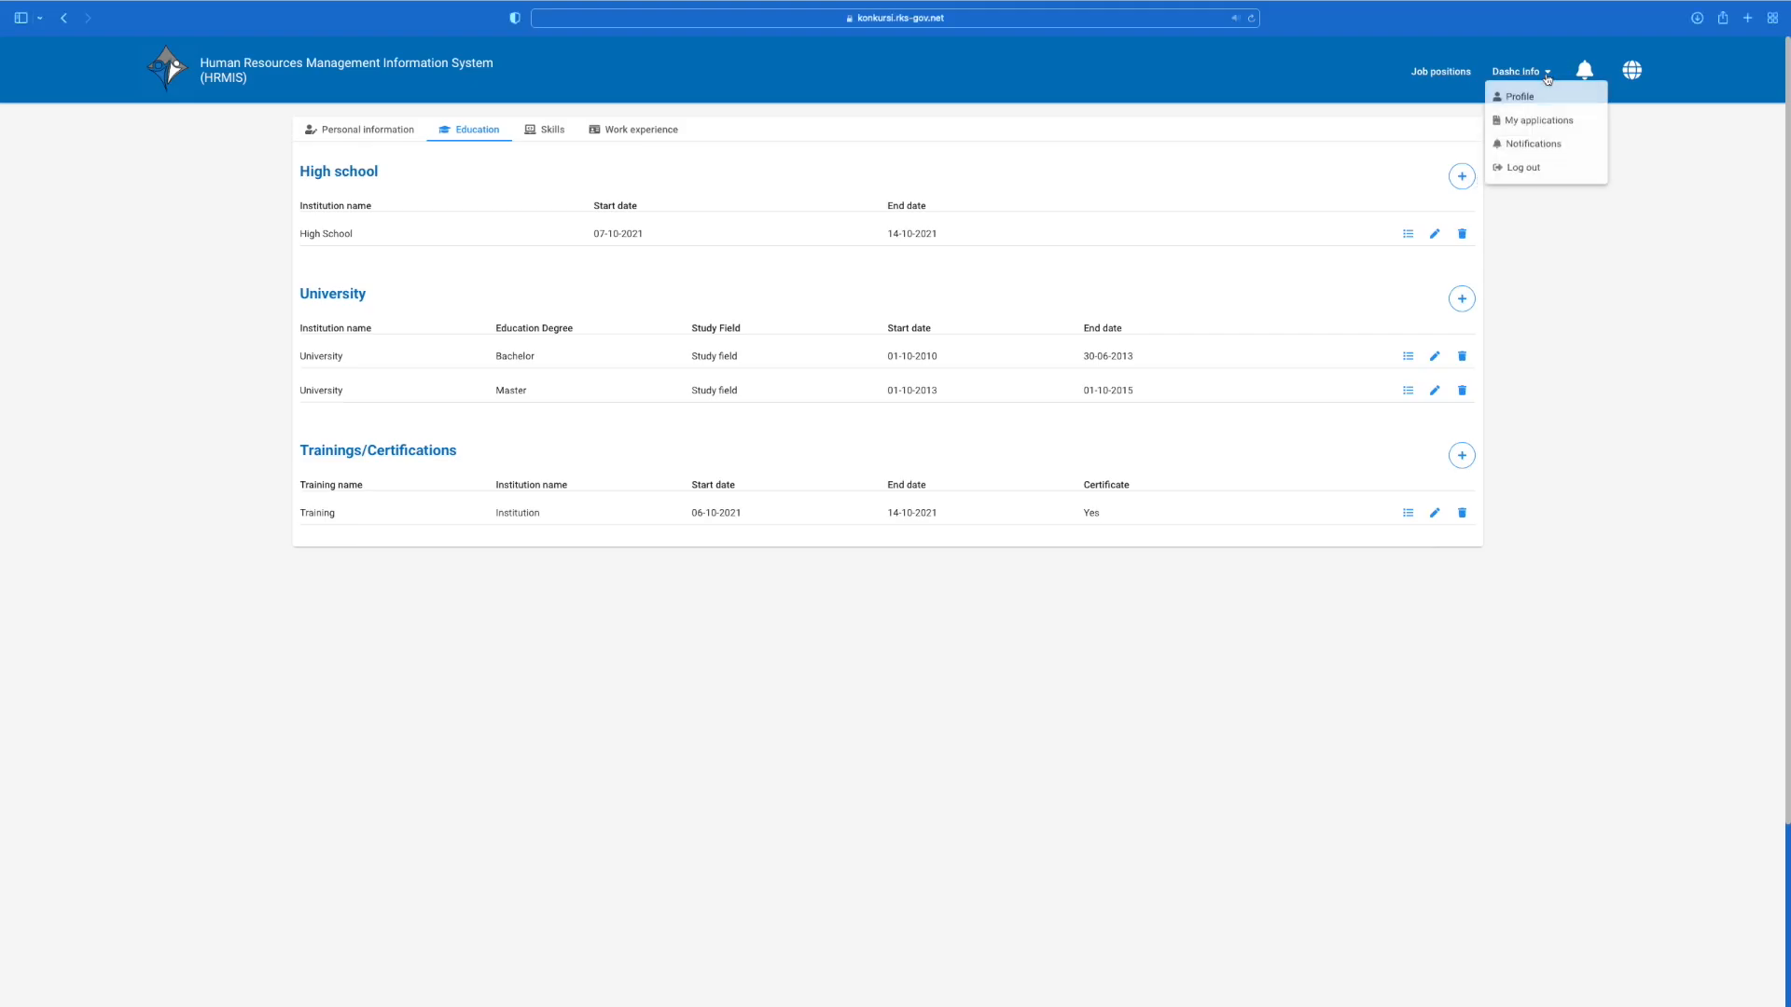
pyautogui.click(1543, 125)
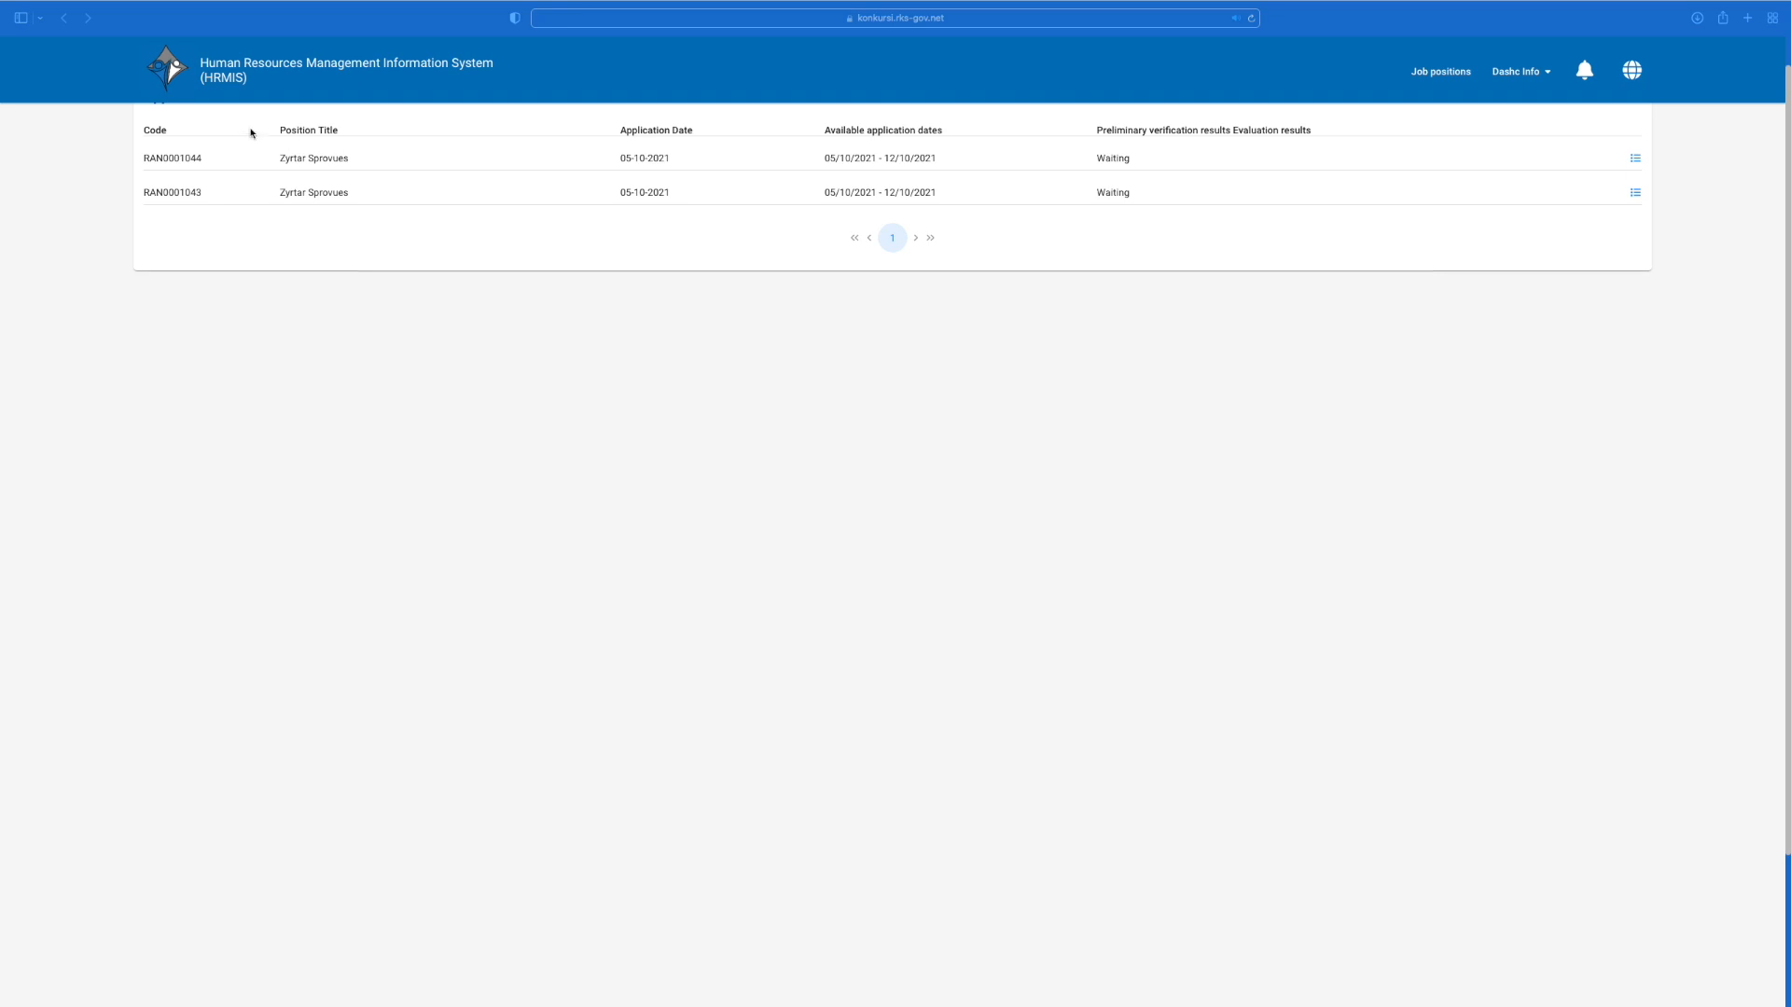
pyautogui.click(1441, 73)
pyautogui.write('RPC')
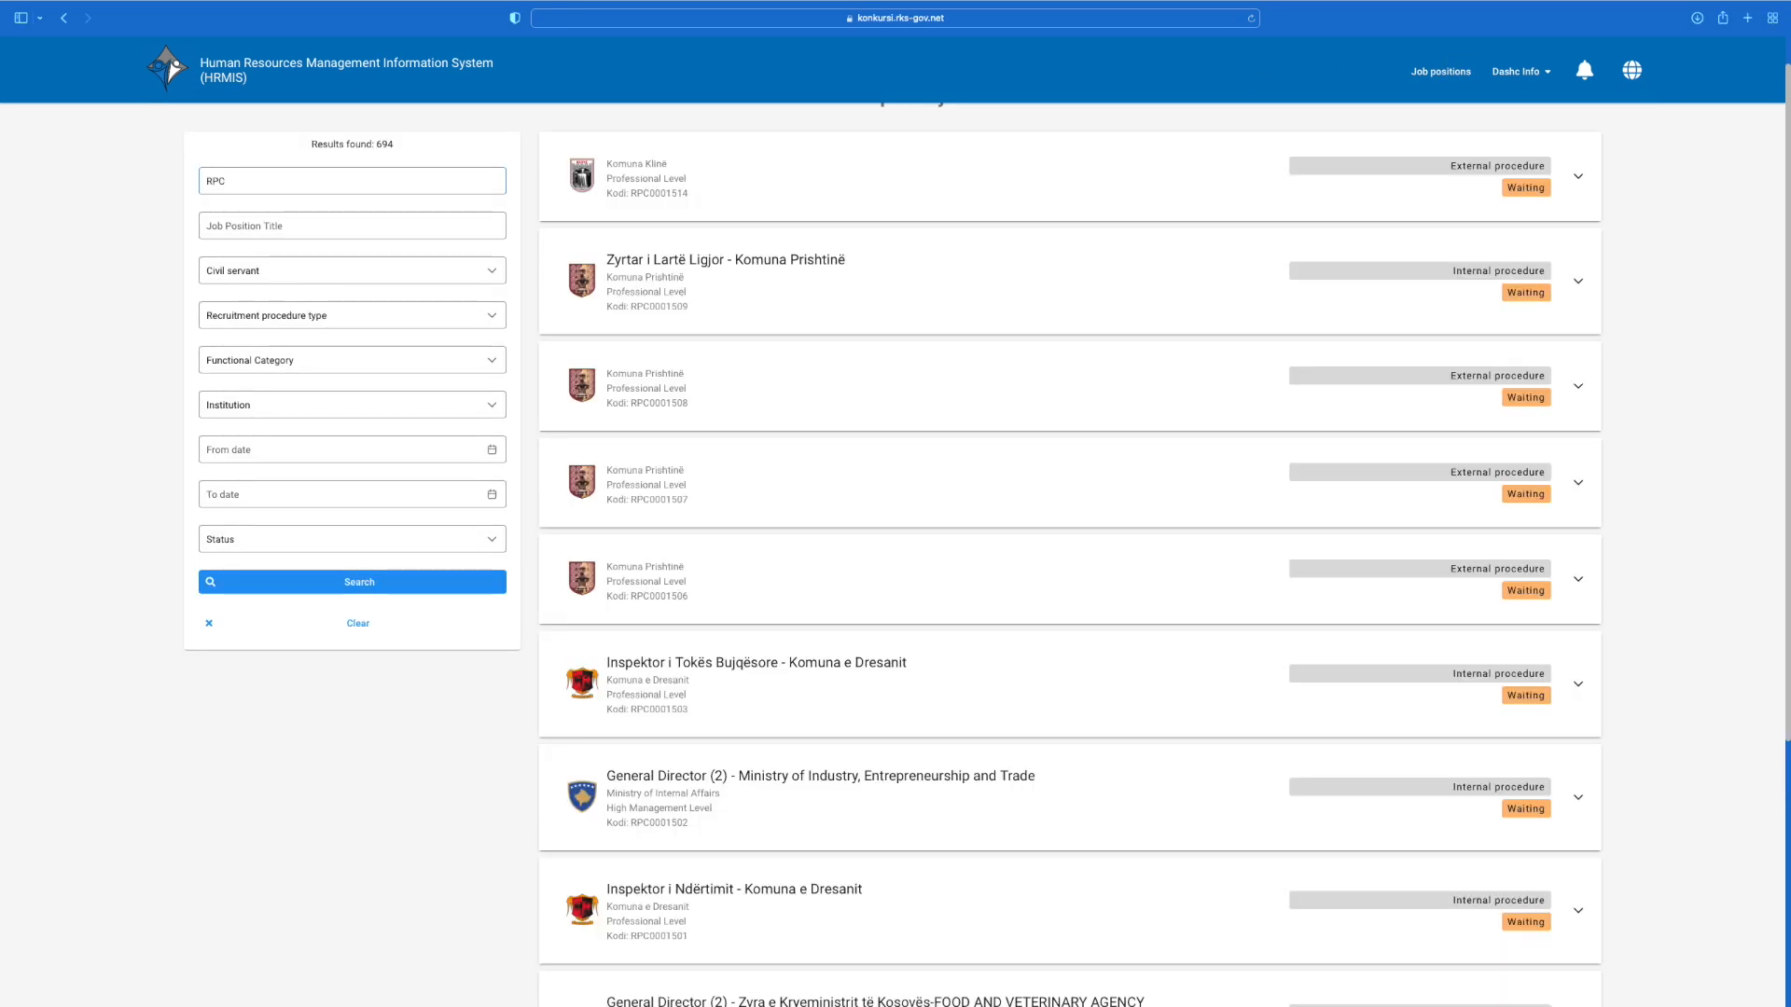
pyautogui.write('0001433')
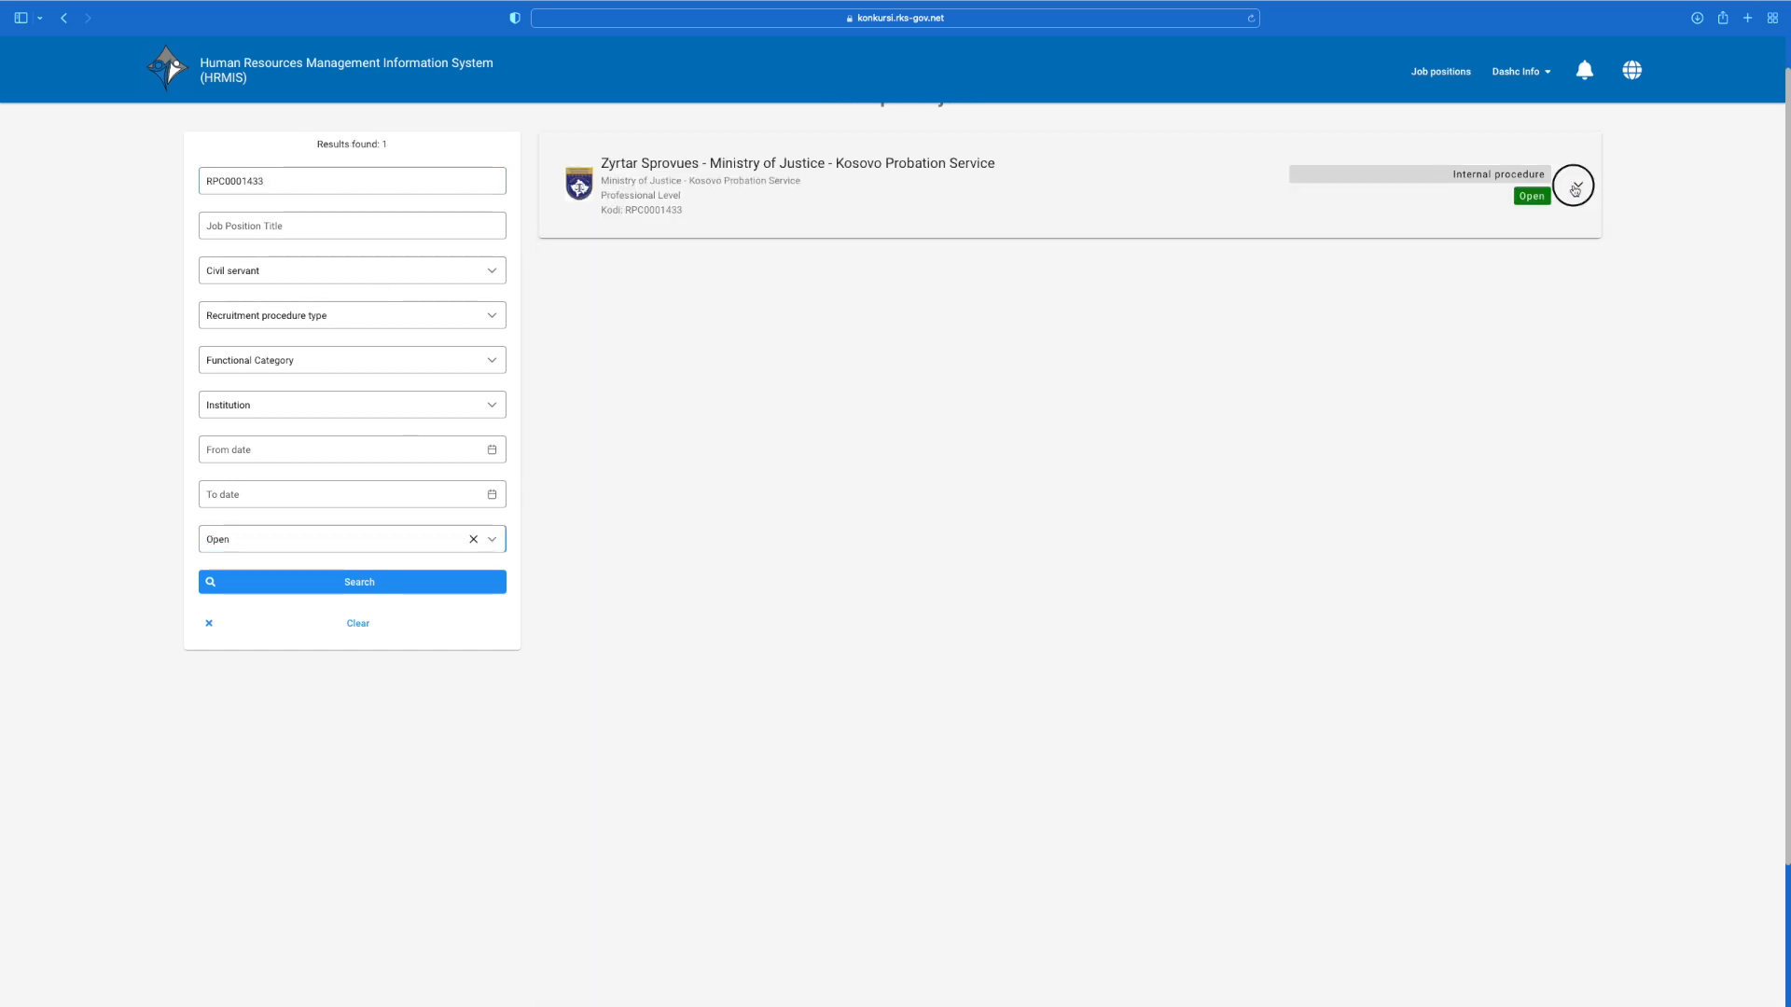
pyautogui.click(1574, 189)
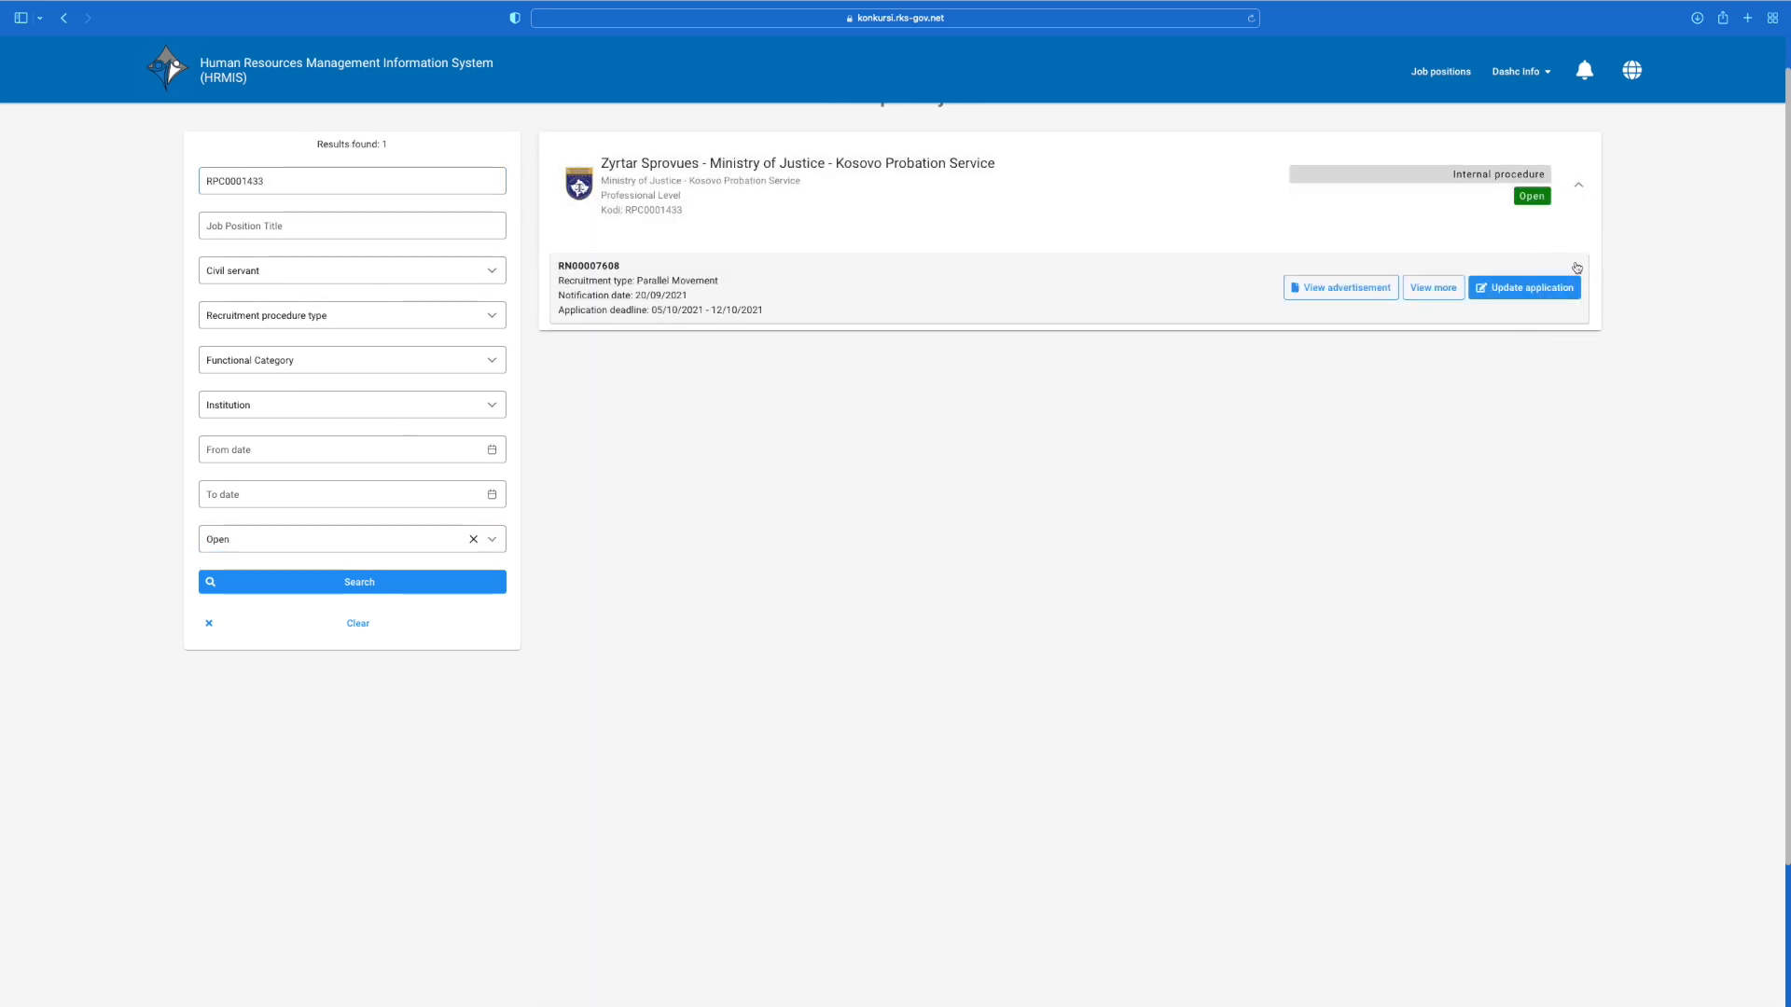
pyautogui.click(1517, 290)
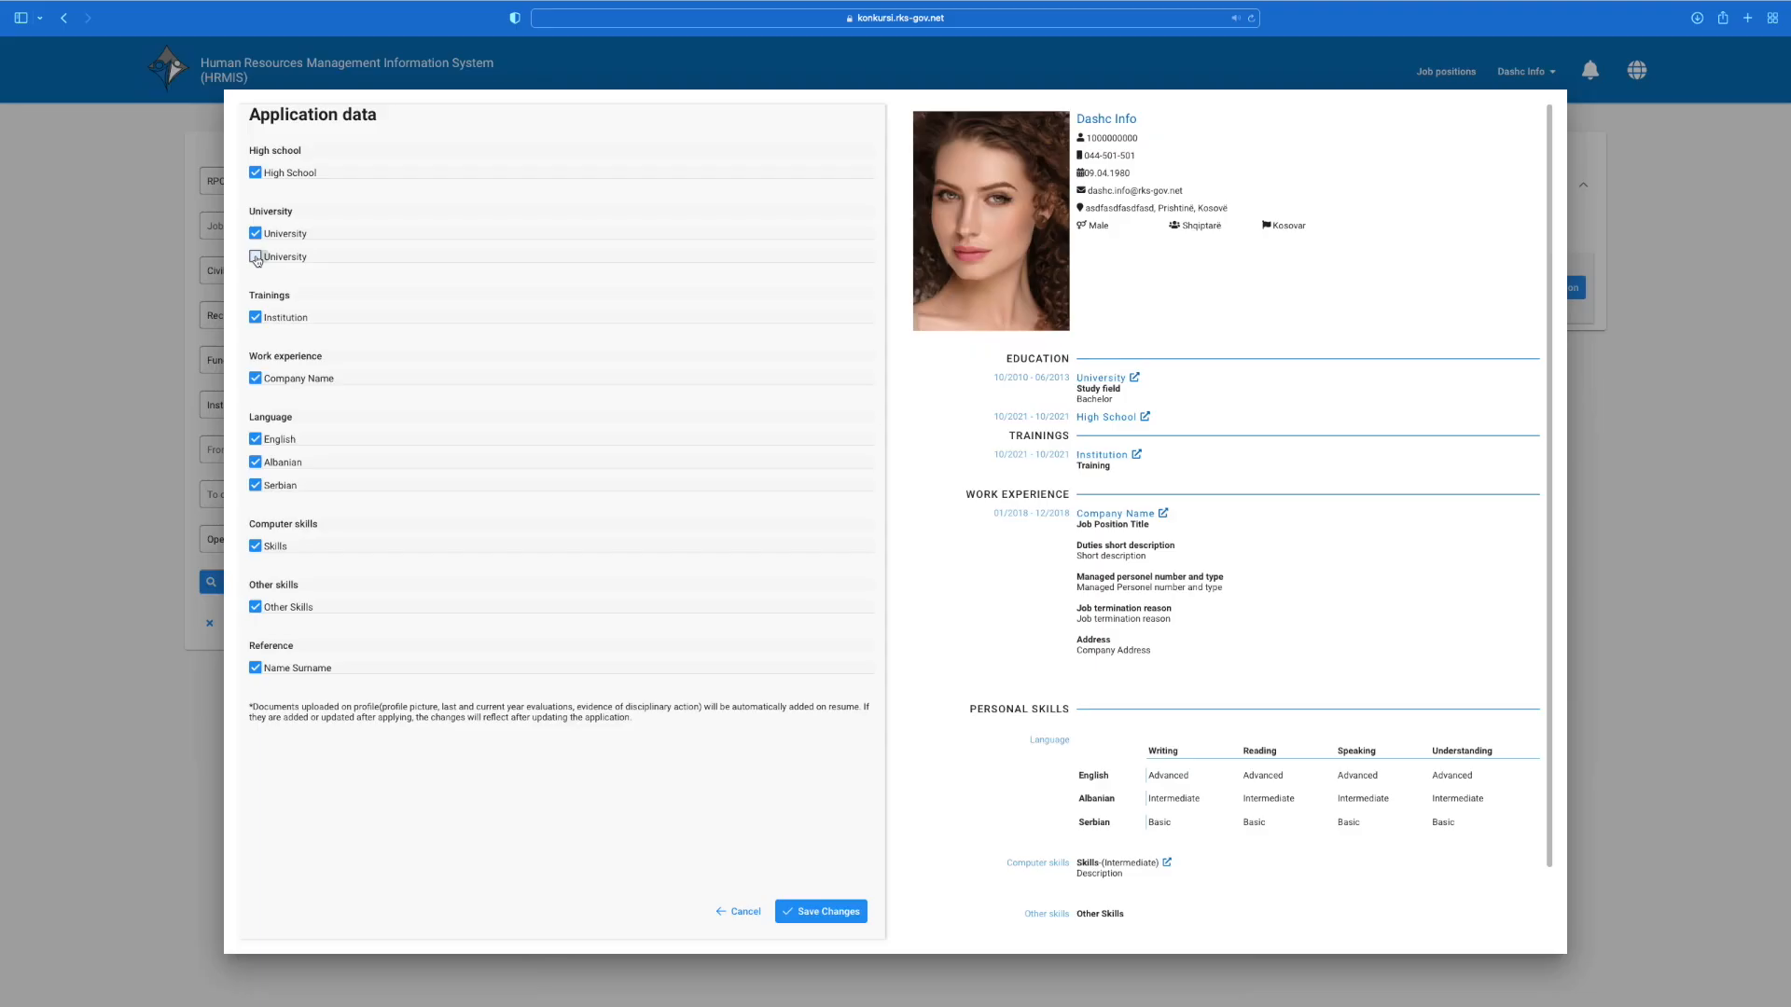
# Step: Tick the second University (Master) entry and save the application changes twice
pyautogui.click(255, 258)
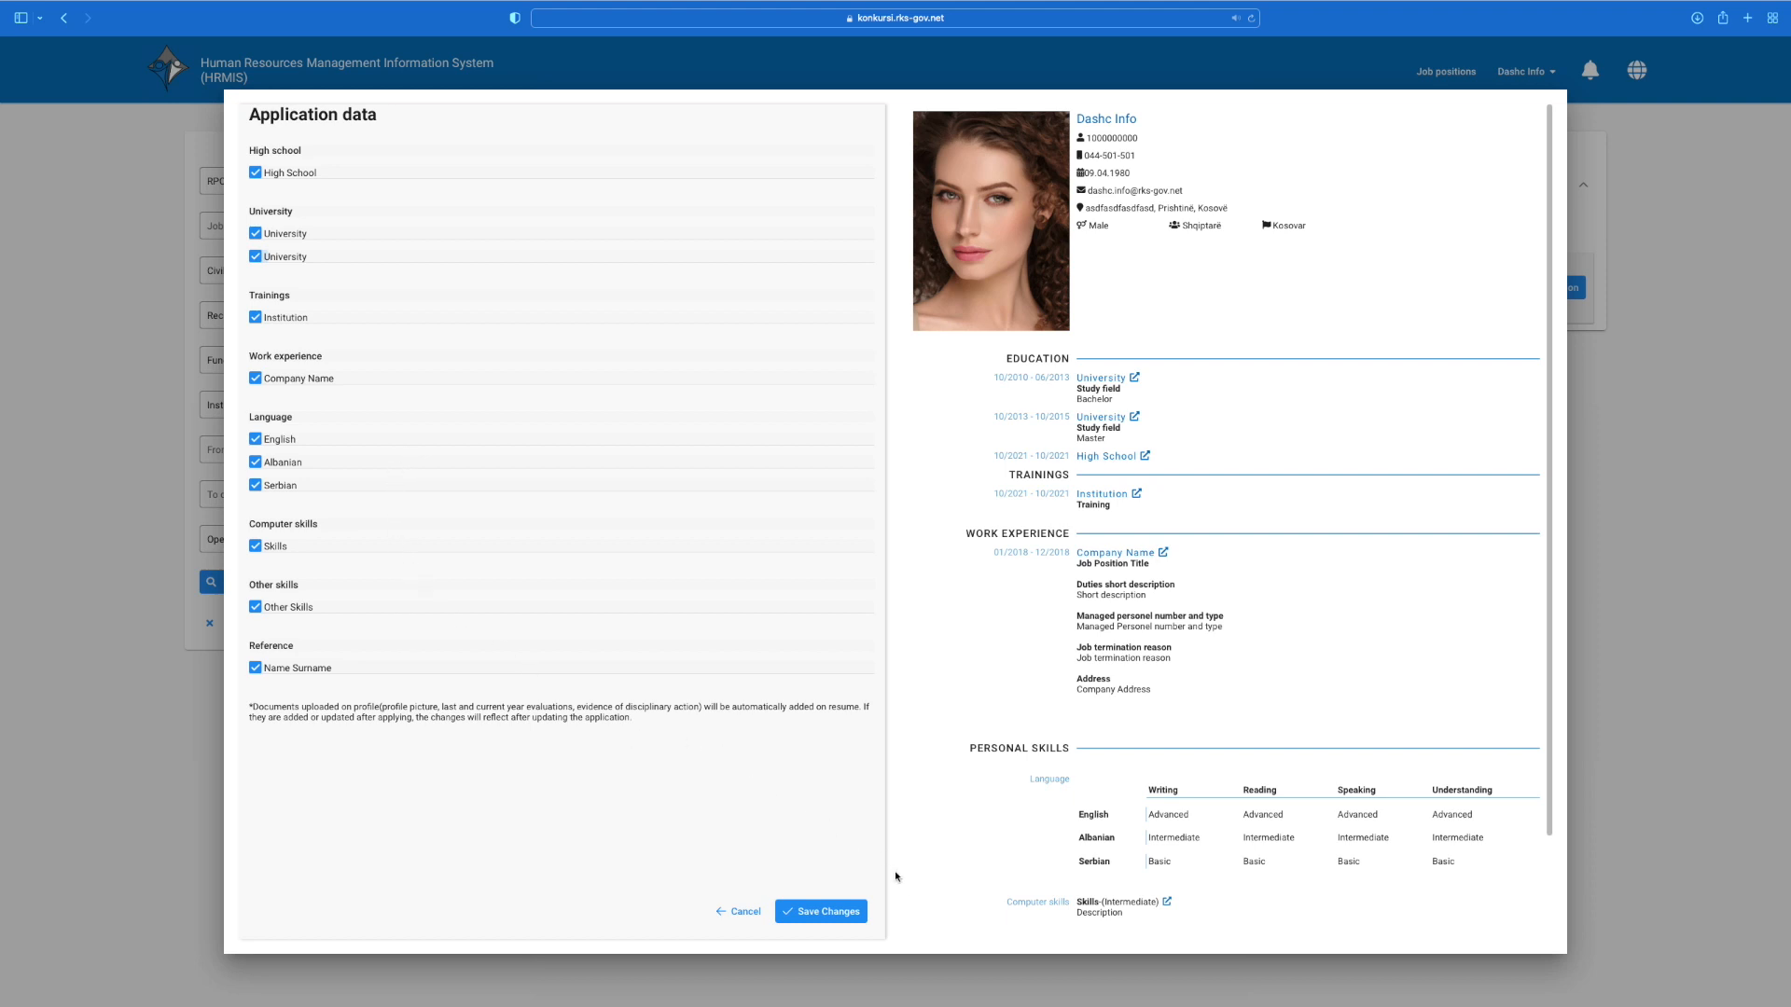
pyautogui.click(835, 912)
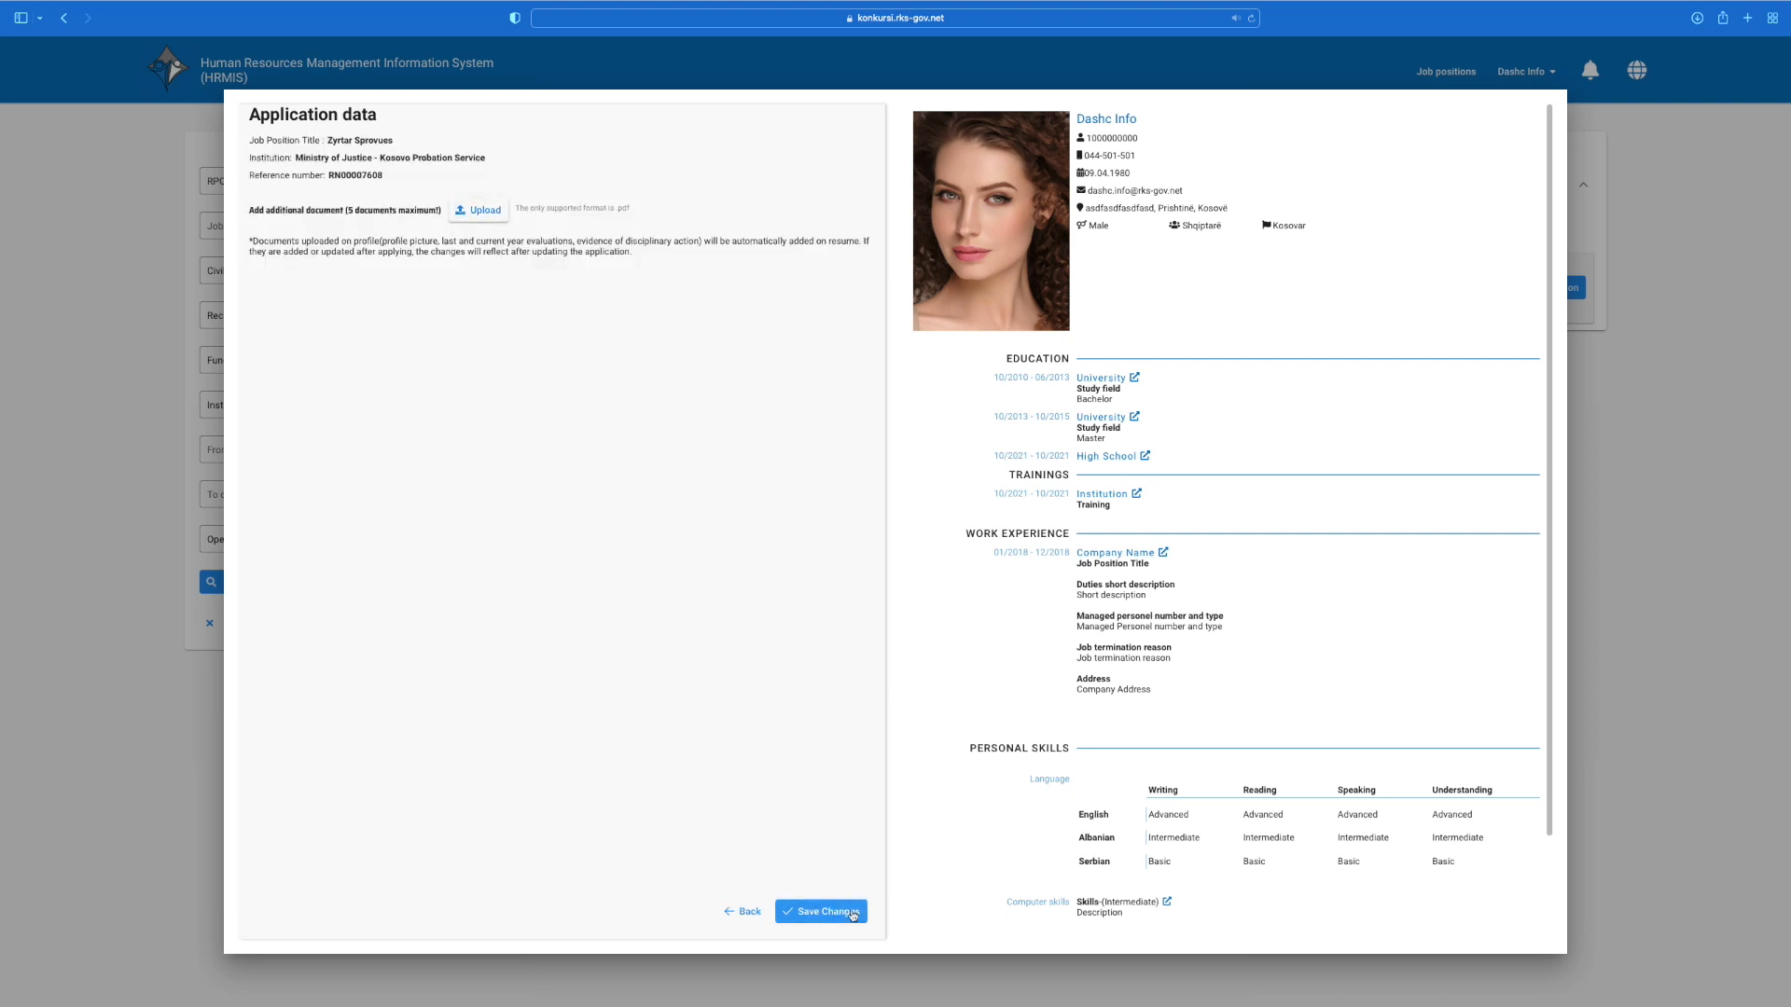
pyautogui.click(836, 912)
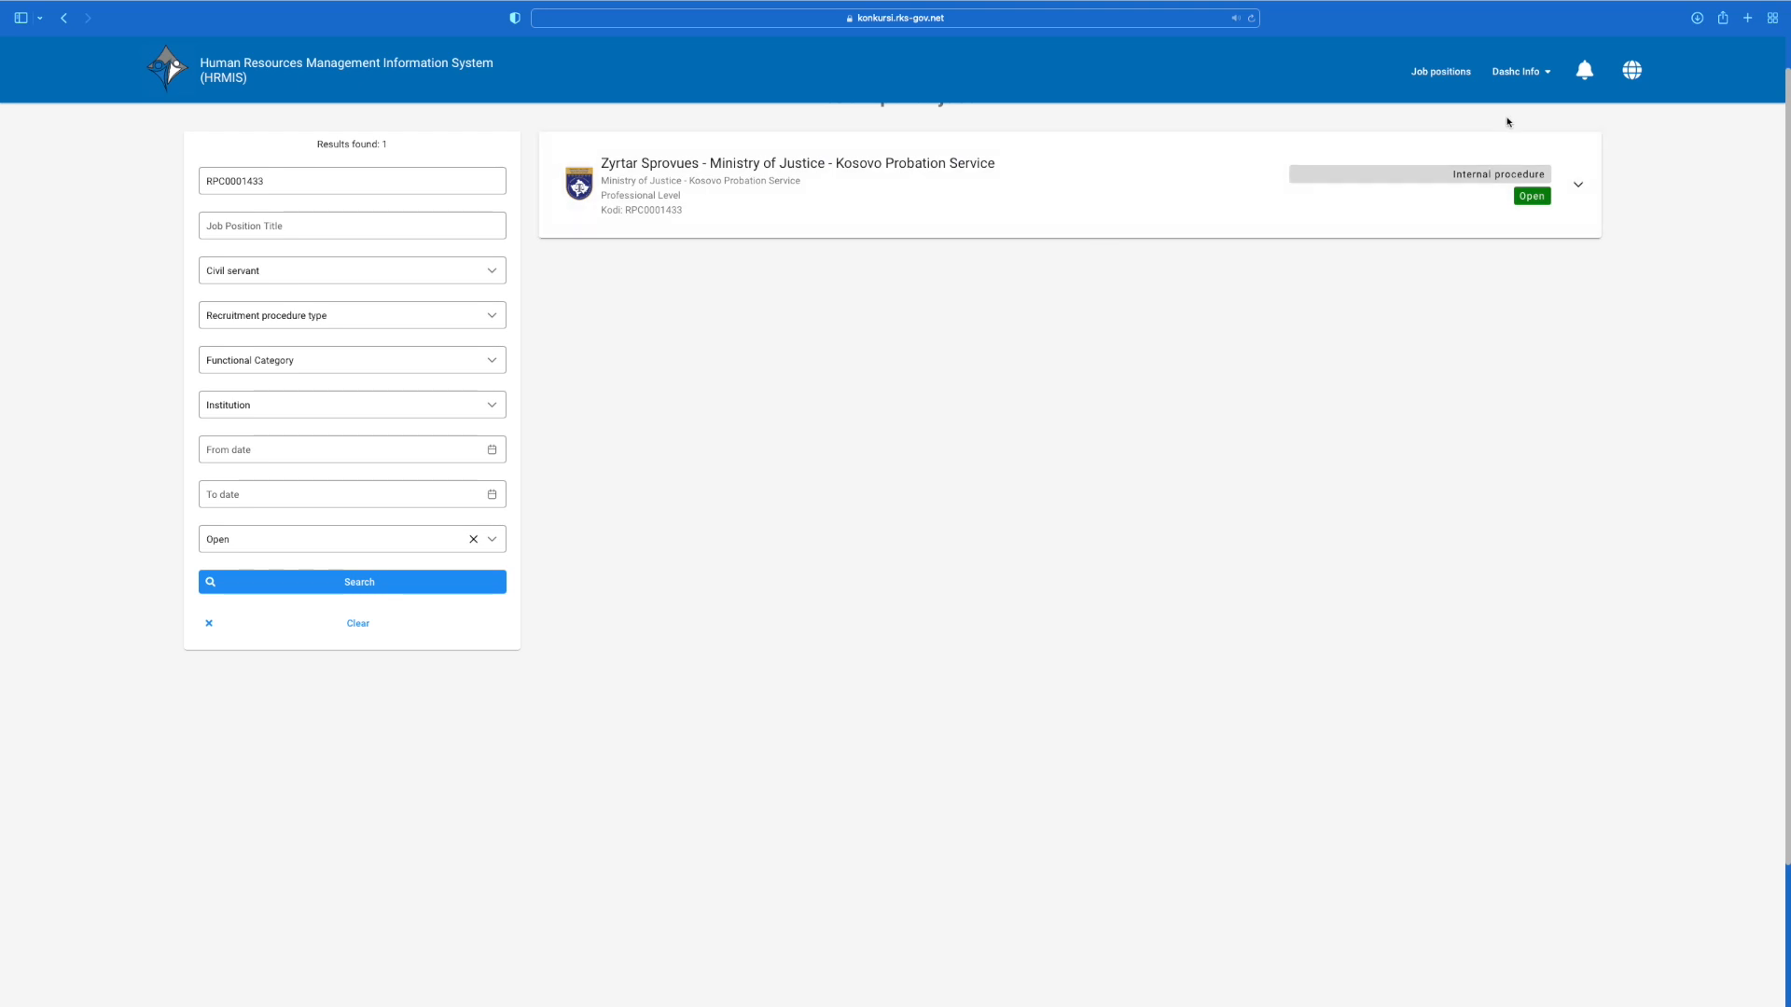
# Step: View the most recent Zyrtar Sprovues application's details from My applications
pyautogui.click(1549, 74)
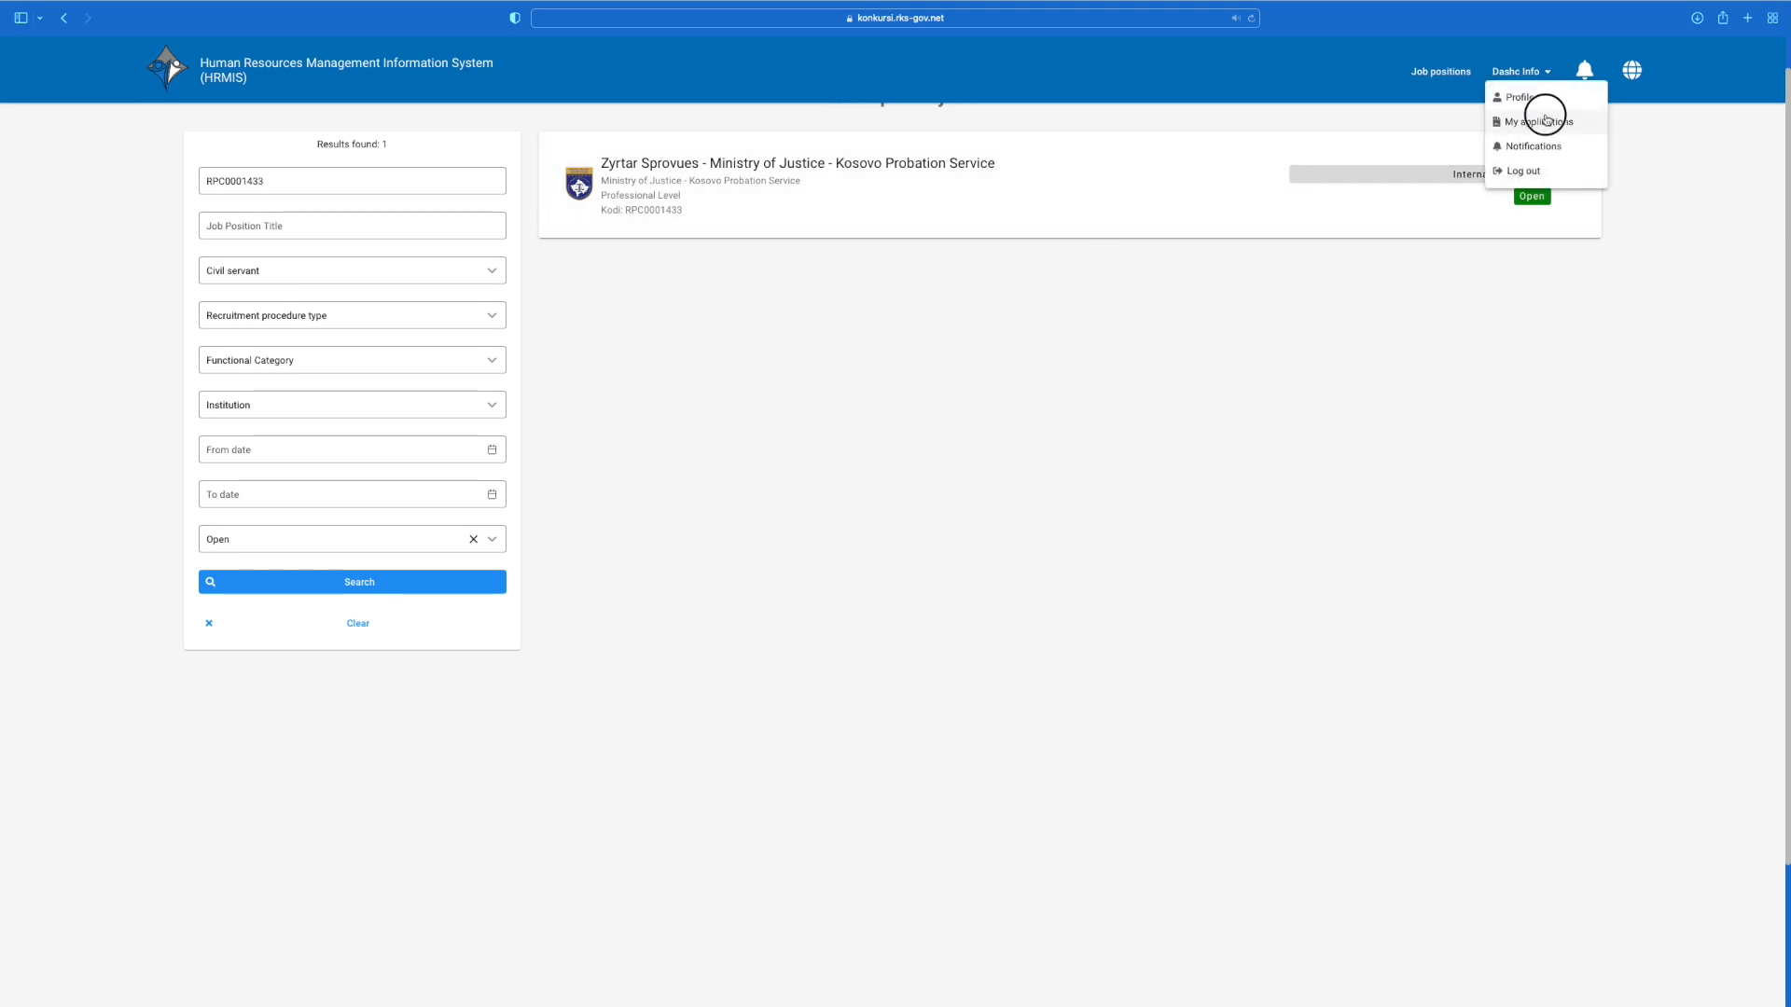
pyautogui.click(1546, 116)
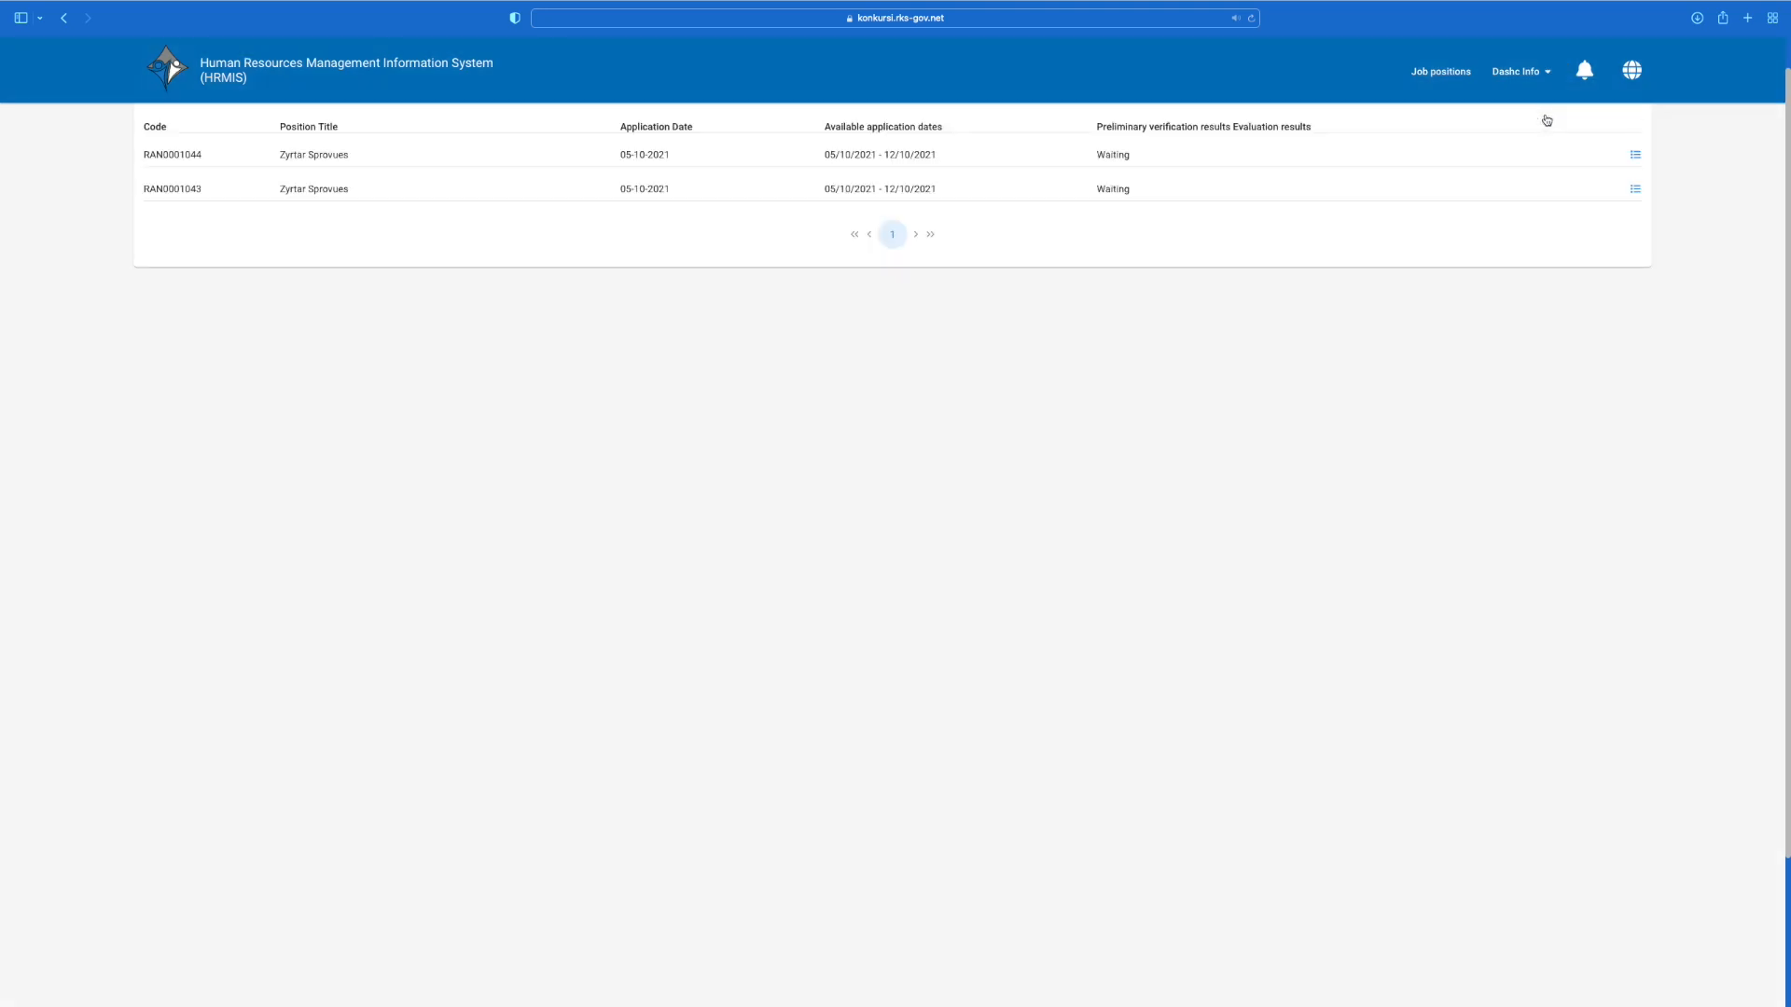
pyautogui.click(1635, 155)
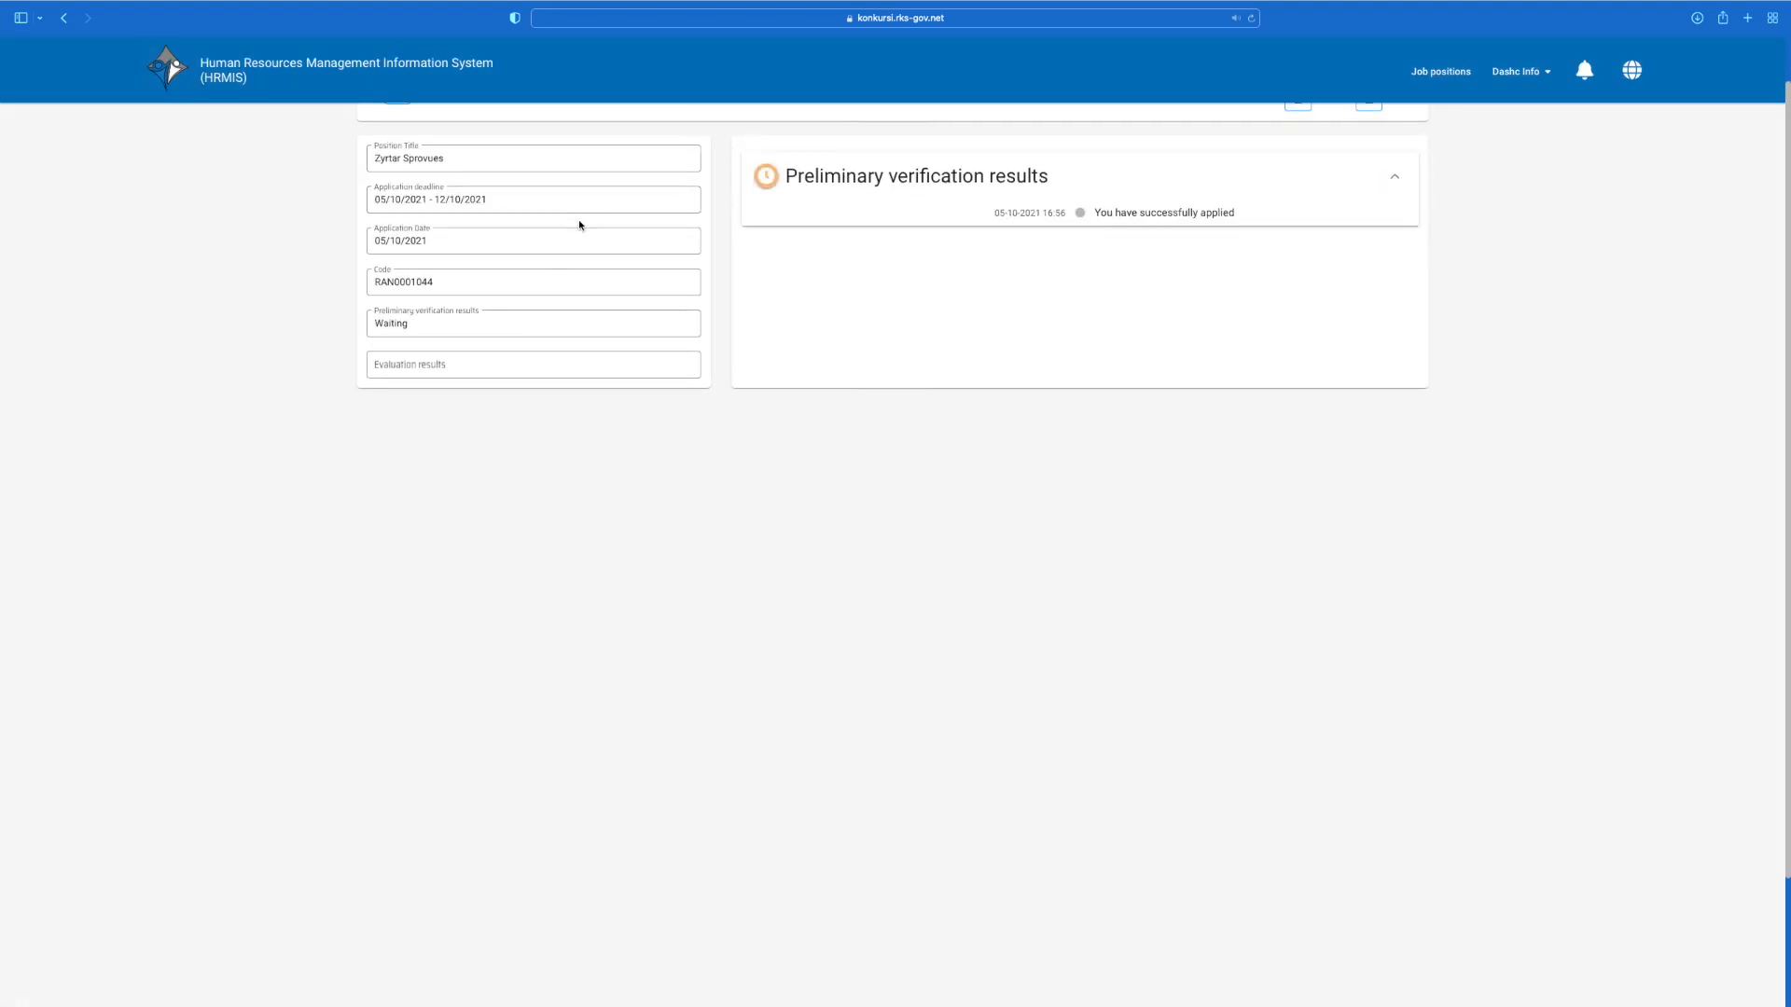
pyautogui.scroll(2, 578, 223)
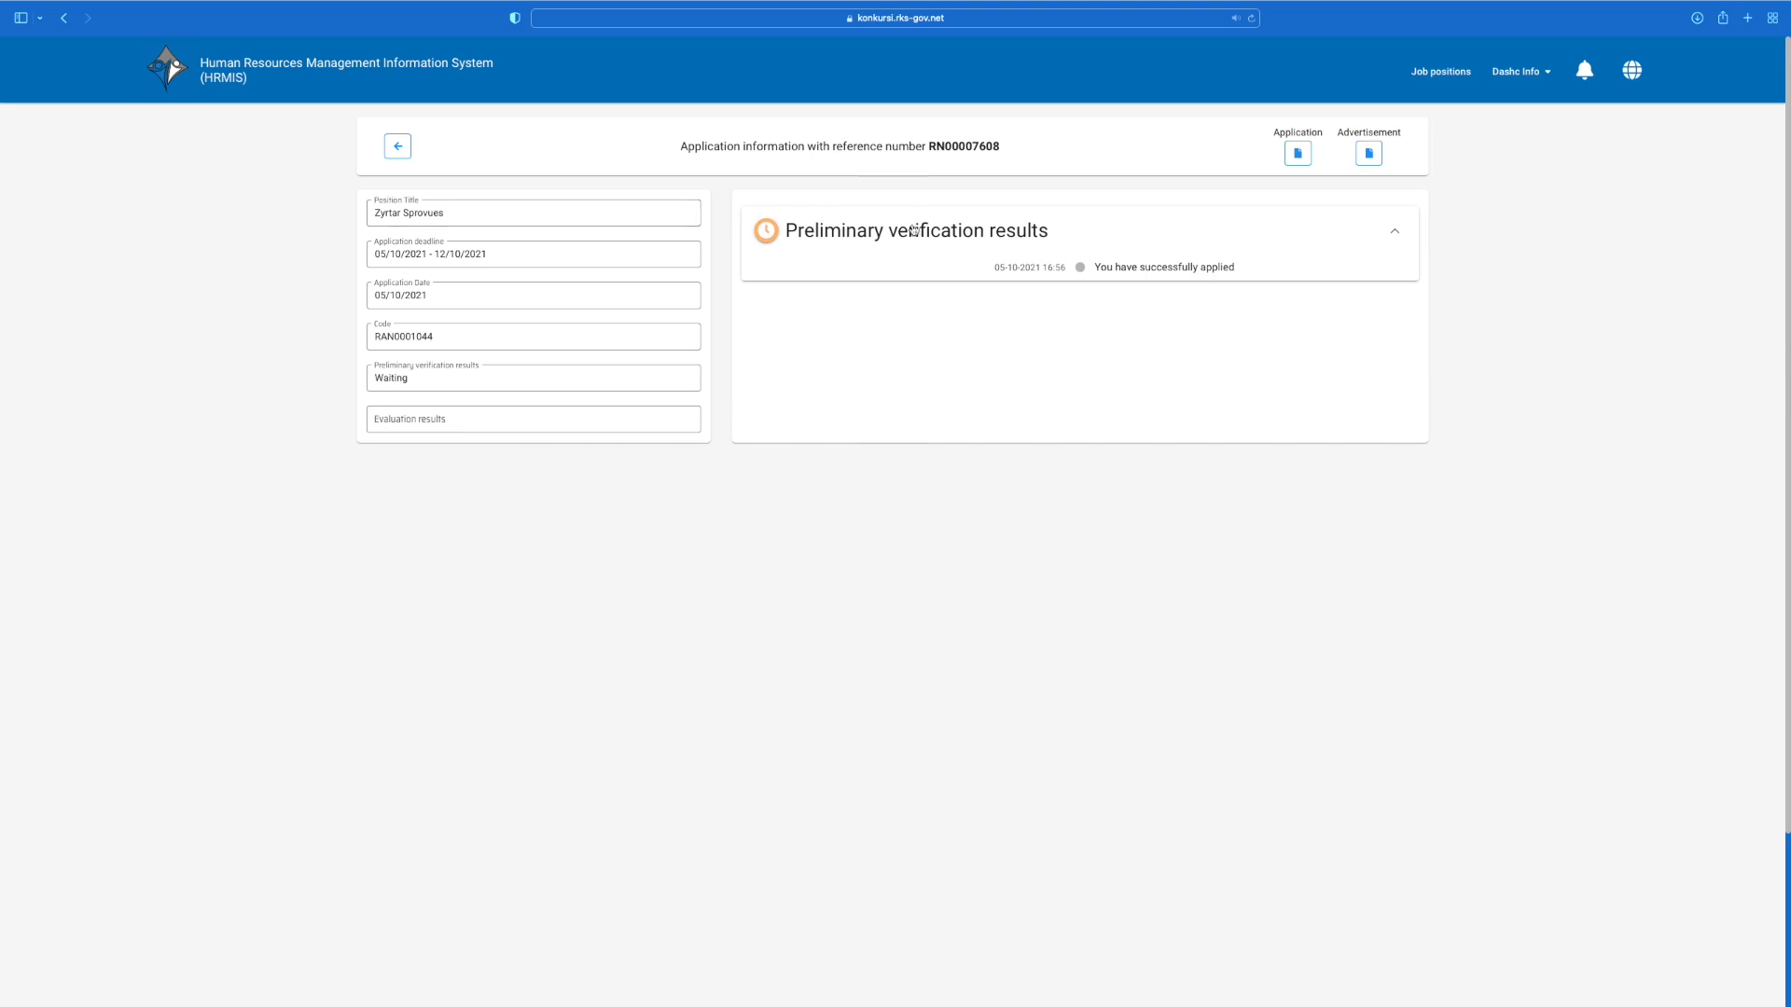